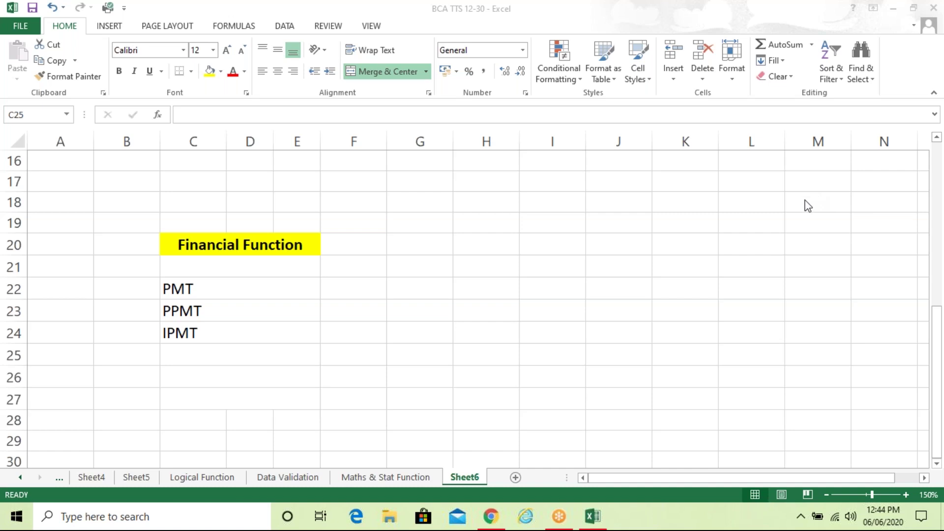
# Enter PF in cell C25 and FV in cell C26 below IPMT in the Financial Function list
pyautogui.click(215, 365)
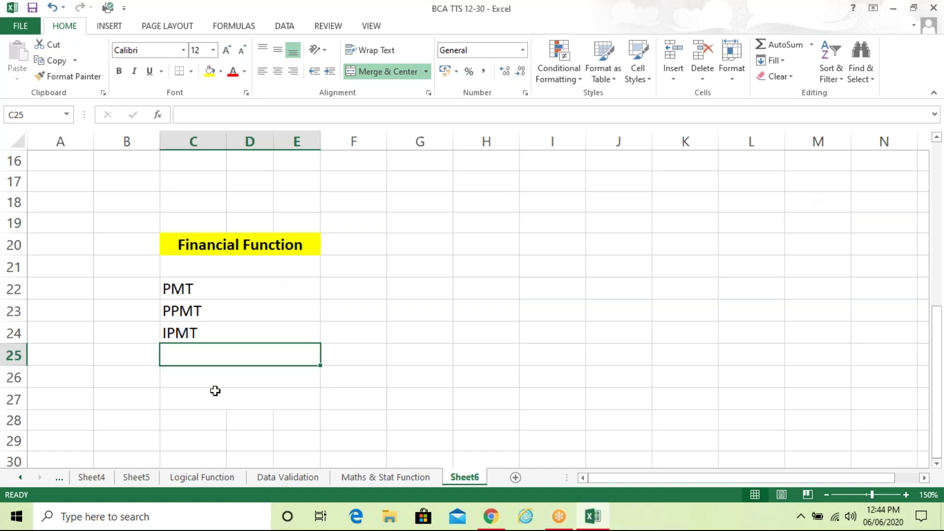
pyautogui.write('PF')
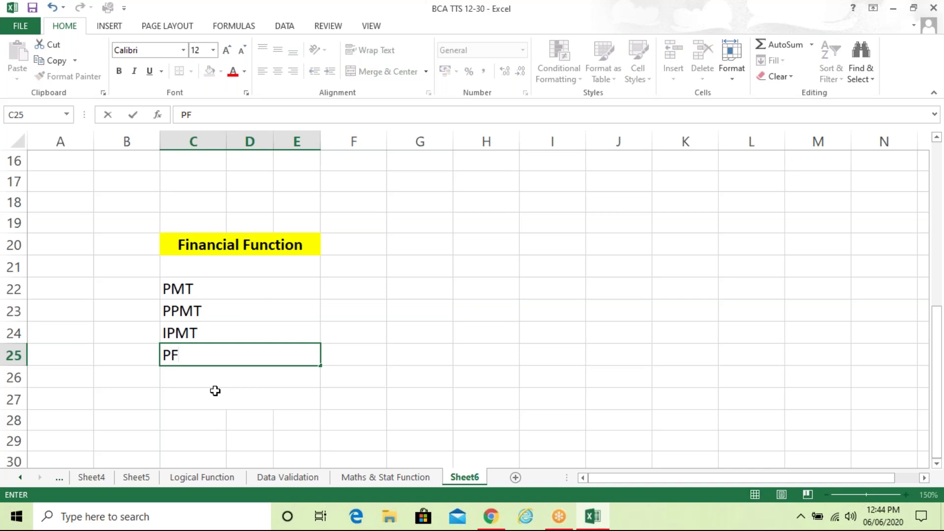
pyautogui.press('Return')
pyautogui.write('FV')
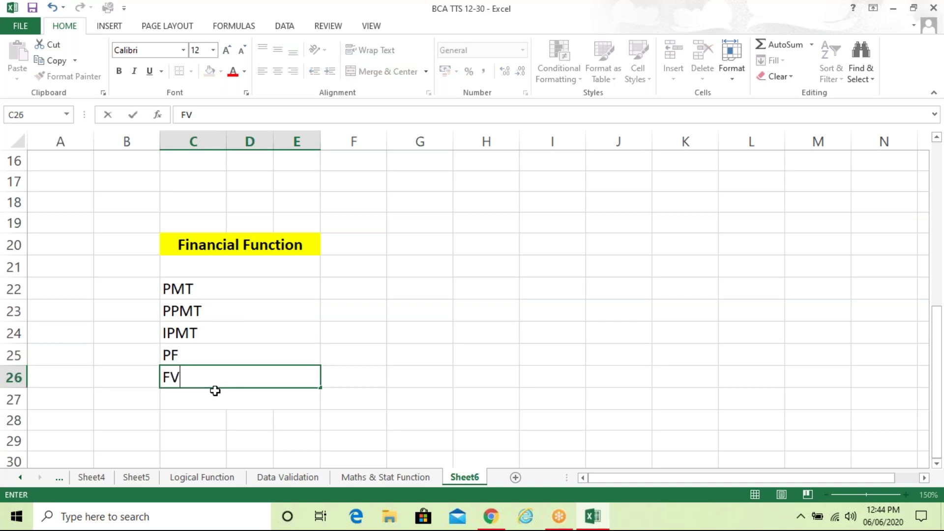
pyautogui.press('Return')
# Replace the entry in cell C25 with PV
pyautogui.press('Up')
pyautogui.press('Up')
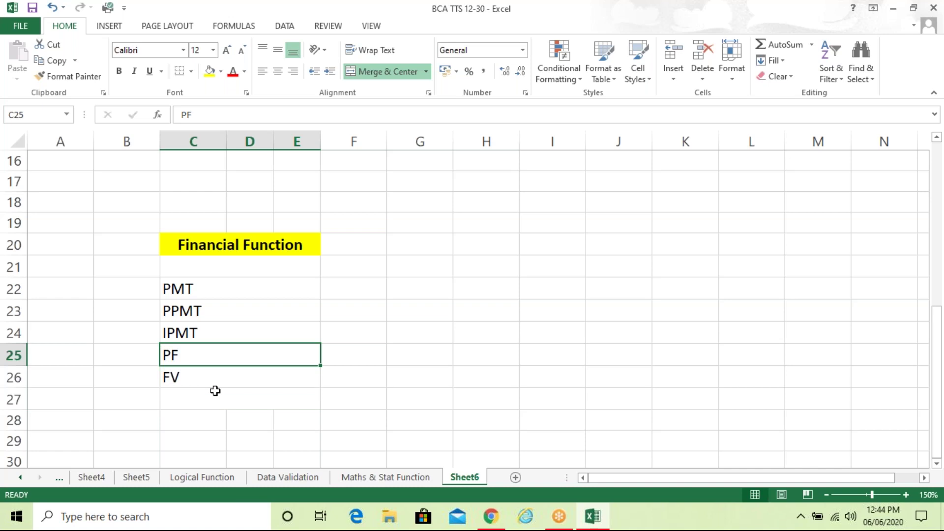
pyautogui.press('BackSpace')
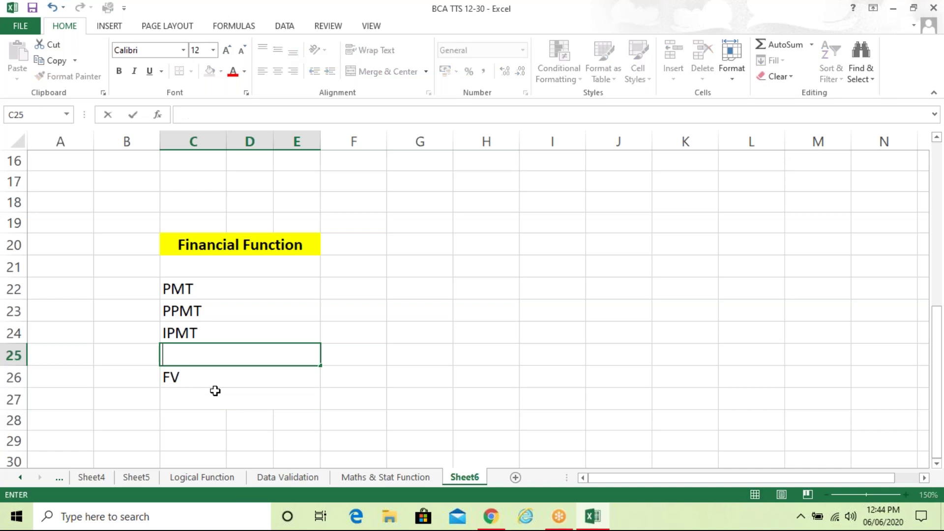
pyautogui.write('PV')
pyautogui.press('Return')
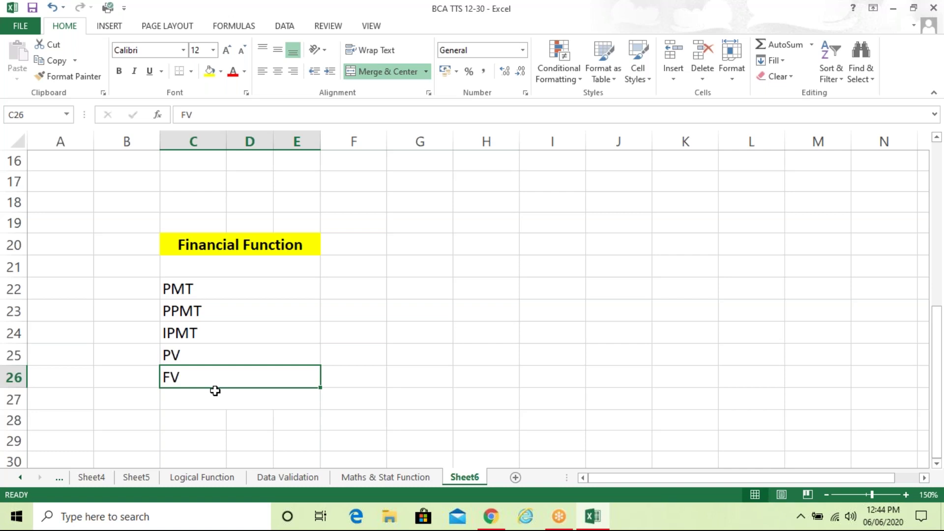
# Add NPER in cell C27 and RATE in cell C28 to extend the function list
pyautogui.click(215, 390)
pyautogui.write('NPER')
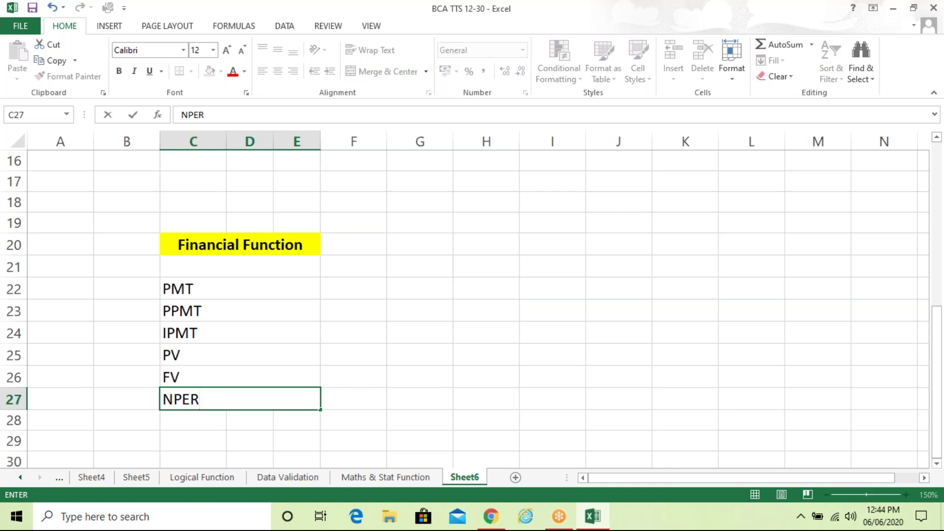
pyautogui.press('Return')
pyautogui.write('RATE')
pyautogui.press('Return')
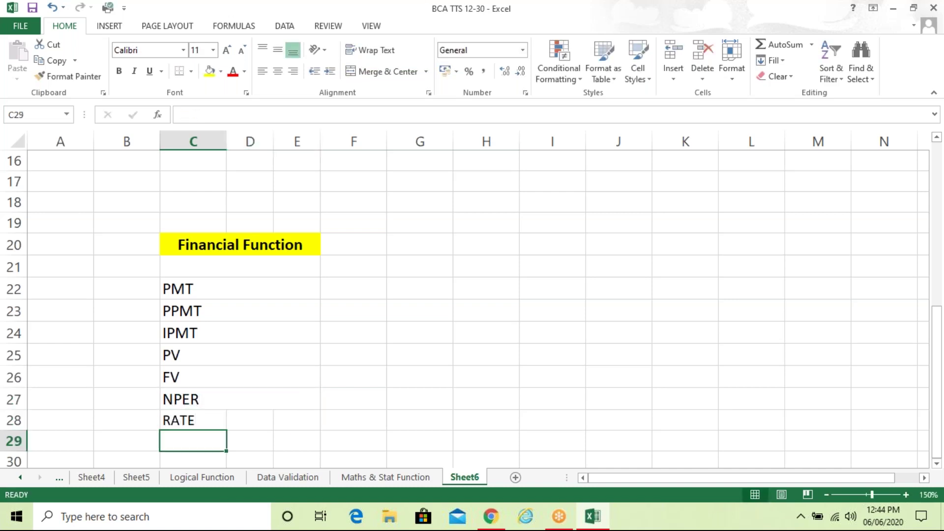
pyautogui.press('Down')
pyautogui.press('Down')
pyautogui.press('Down')
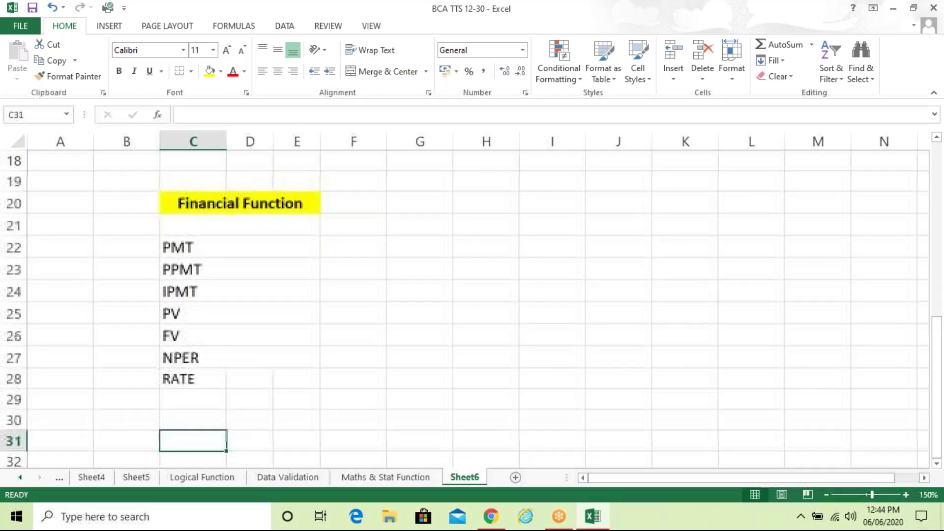
pyautogui.press('Up')
pyautogui.press('Up')
pyautogui.press('Up')
pyautogui.press('Up')
pyautogui.press('Right')
pyautogui.press('Right')
pyautogui.press('Right')
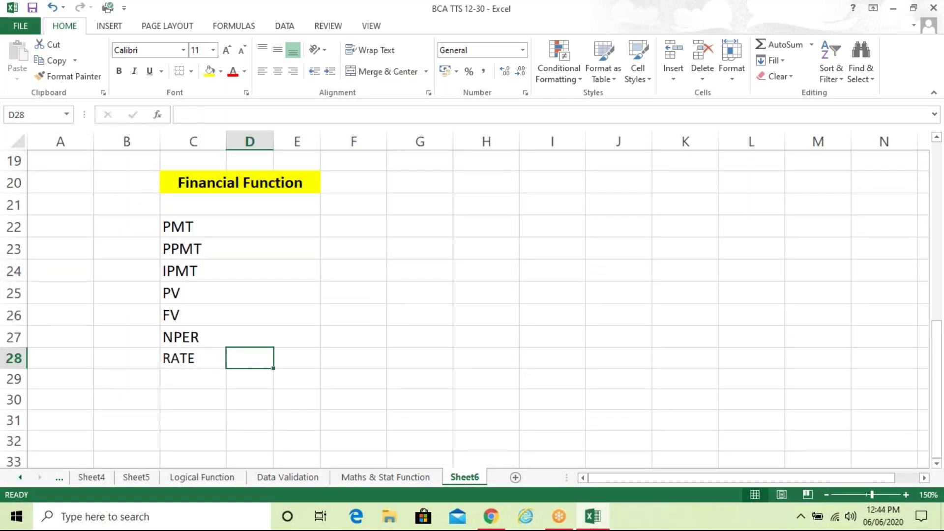
pyautogui.press('Right')
pyautogui.press('Right')
pyautogui.press('Right')
pyautogui.press('Right')
pyautogui.press('Right')
pyautogui.press('Right')
pyautogui.press('Right')
pyautogui.press('Right')
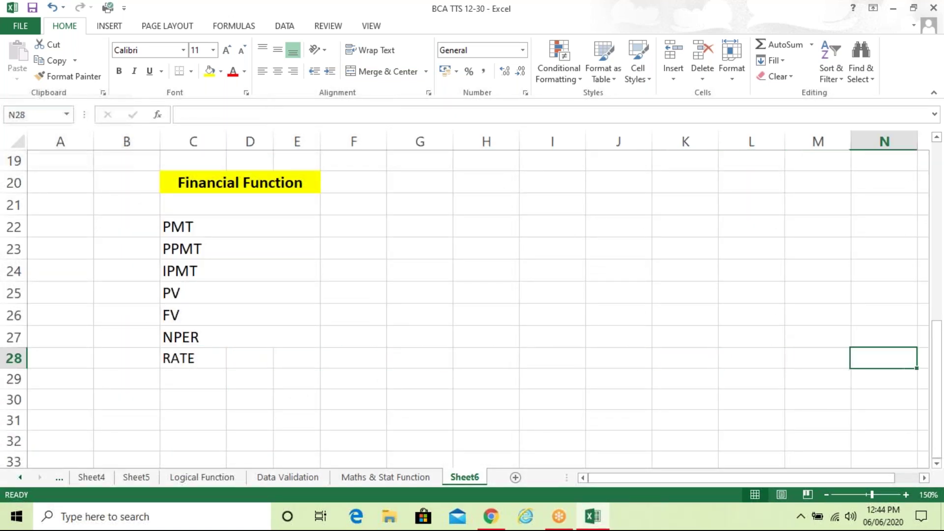
pyautogui.press('Right')
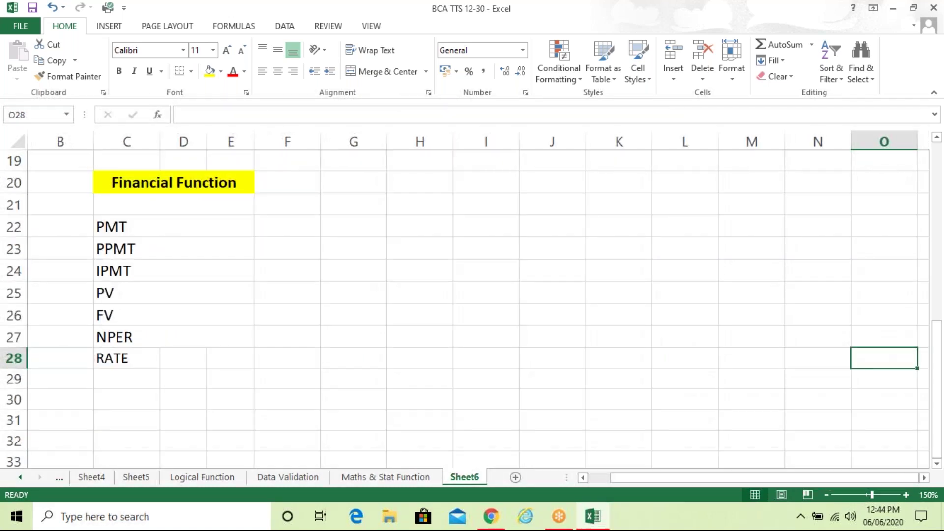
pyautogui.press('Right')
# Merge cells F20:L28 across so each row beside the function list becomes one wide cell
pyautogui.click(239, 188)
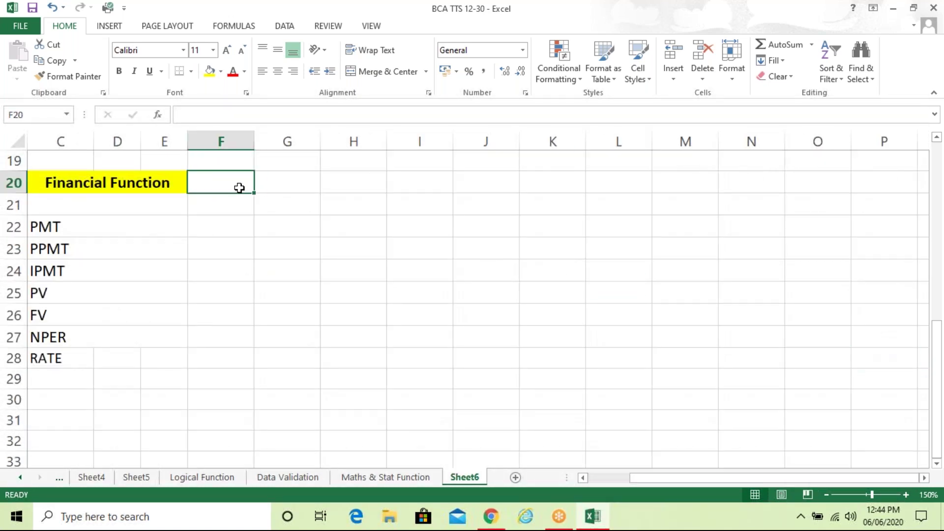
pyautogui.hotkey('shift', 'Right')
pyautogui.hotkey('shift', 'Right')
pyautogui.hotkey('shift', 'Right')
pyautogui.hotkey('shift', 'Right')
pyautogui.hotkey('shift', 'Right')
pyautogui.hotkey('shift', 'Right')
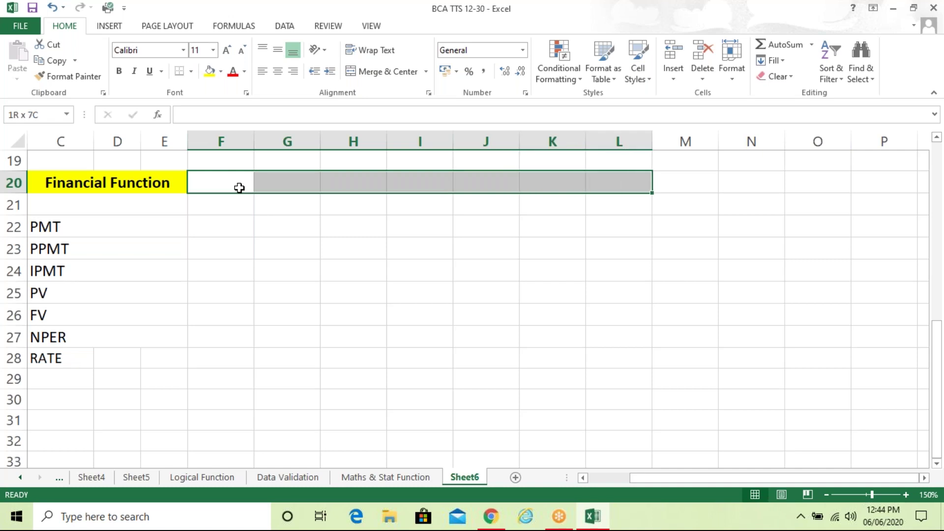
pyautogui.hotkey('shift', 'Down')
pyautogui.hotkey('shift', 'Down')
pyautogui.hotkey('shift', 'Down')
pyautogui.hotkey('shift', 'Down')
pyautogui.hotkey('shift', 'Down')
pyautogui.hotkey('shift', 'Down')
pyautogui.hotkey('shift', 'Down')
pyautogui.hotkey('shift', 'Down')
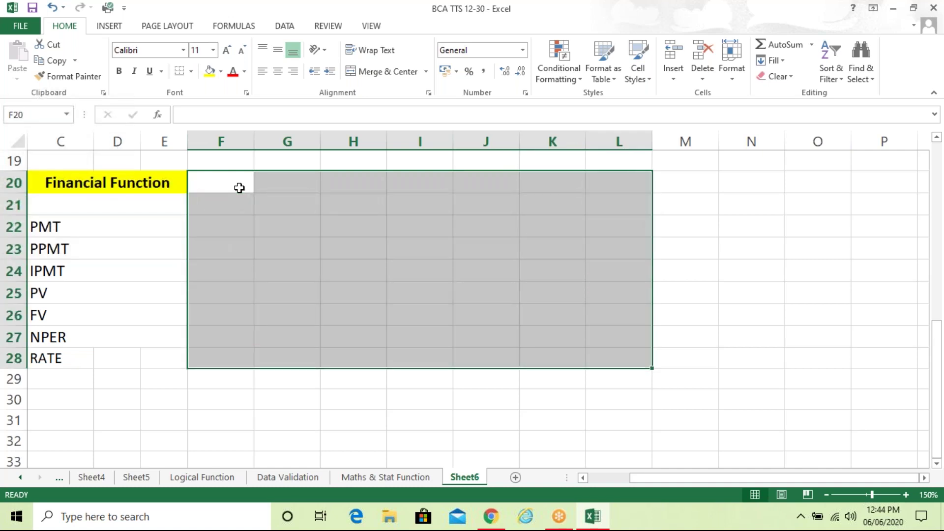
pyautogui.click(426, 71)
pyautogui.click(424, 111)
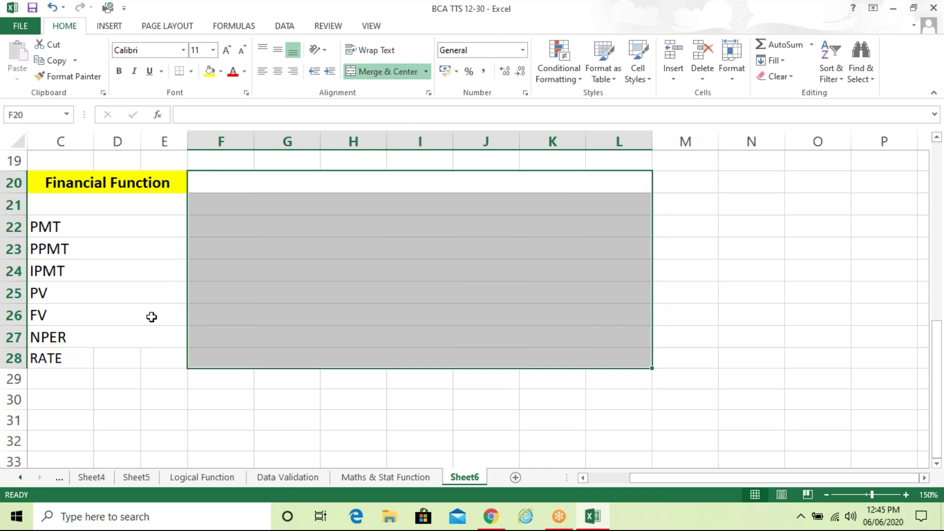
# Merge cells C28:E28 containing RATE and left-align the merged cell's text
pyautogui.click(76, 360)
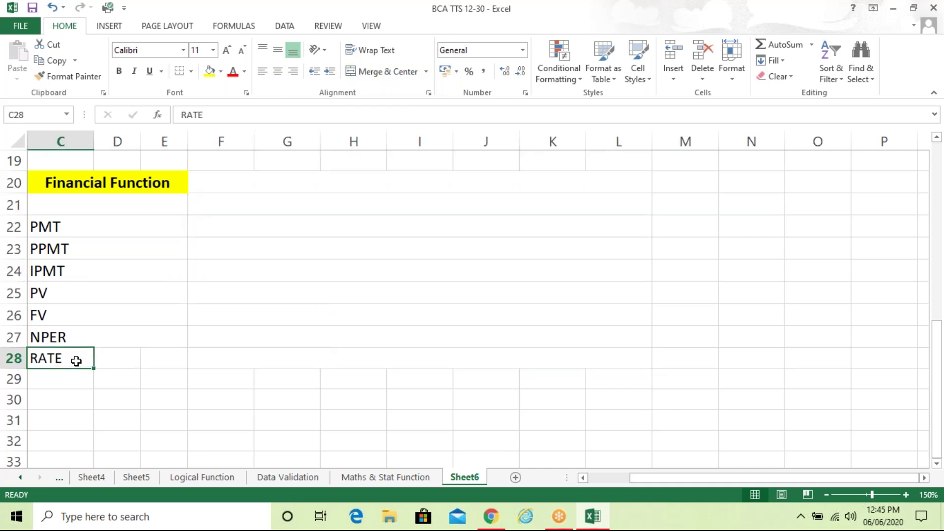
pyautogui.hotkey('shift', 'Right')
pyautogui.hotkey('shift', 'Right')
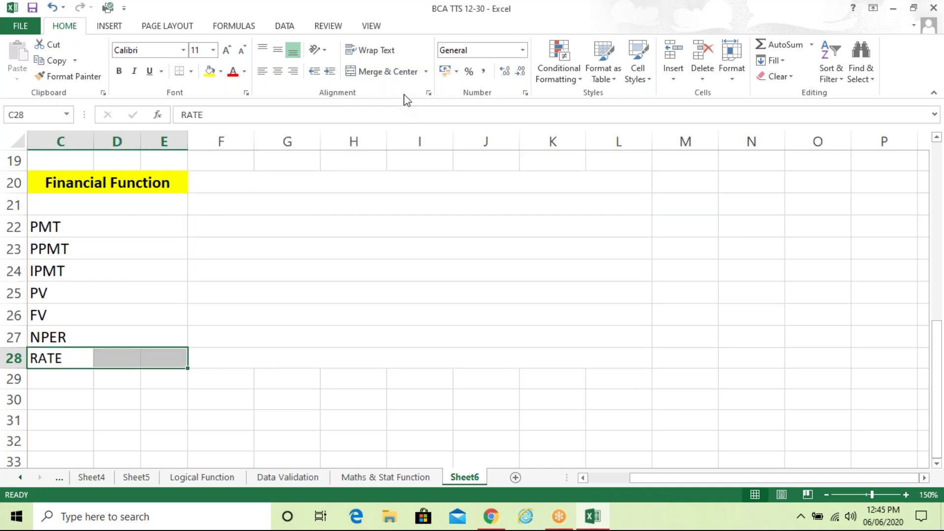
pyautogui.click(406, 73)
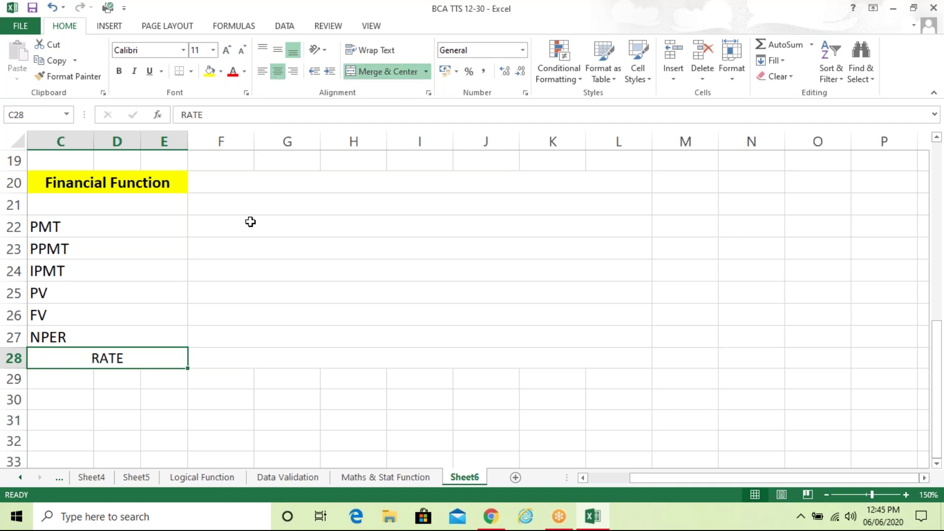
pyautogui.click(263, 73)
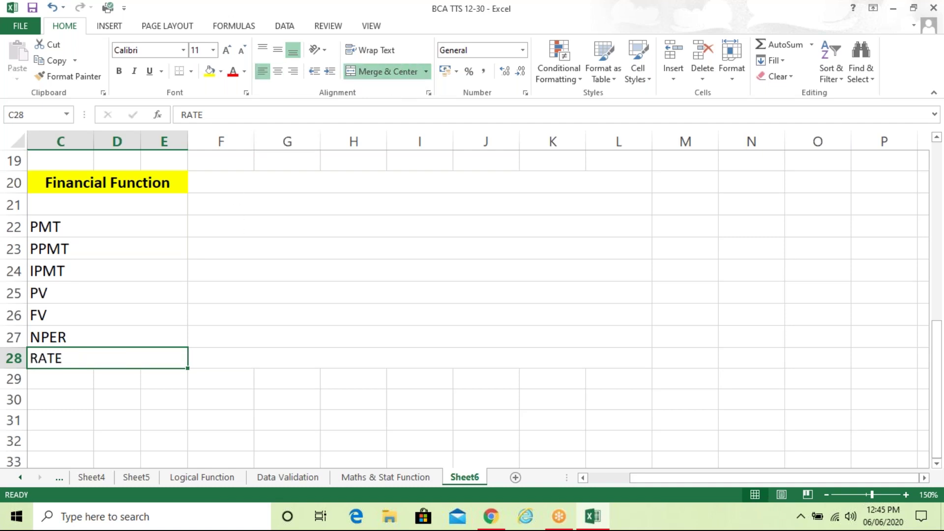
# Enter the heading "Description (Uses of Function)" in the merged cell F20 beside Financial Function
pyautogui.click(274, 179)
pyautogui.write('dES')
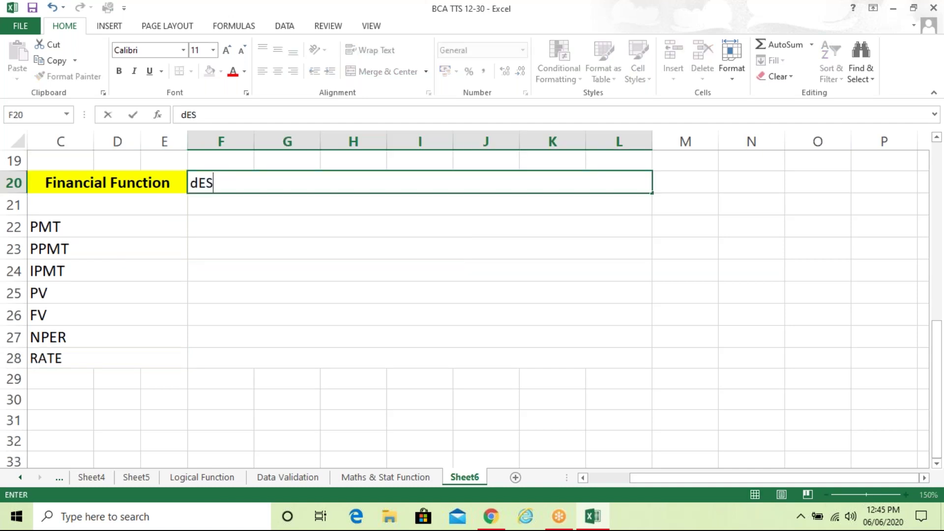
pyautogui.write('CRIPTION ')
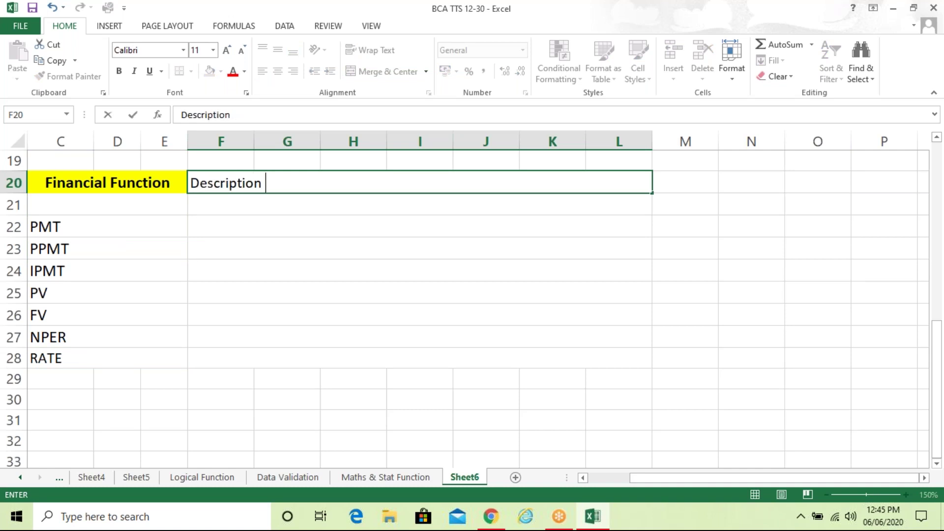
pyautogui.write('(Uses')
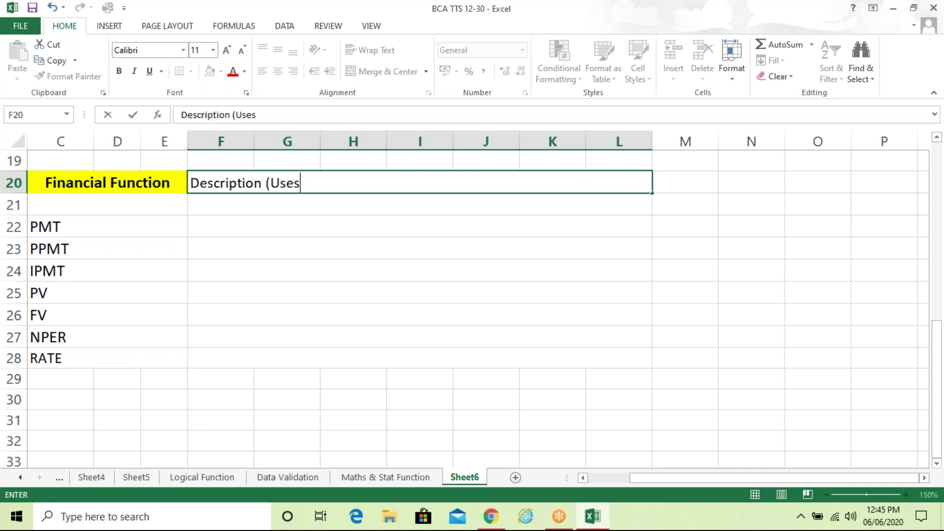
pyautogui.write(' of Funct')
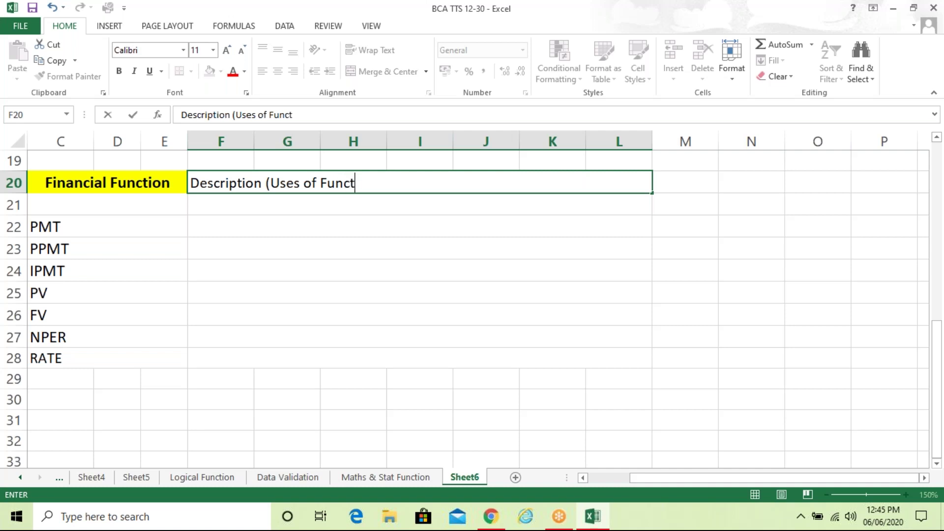
pyautogui.write('ion)')
pyautogui.press('Return')
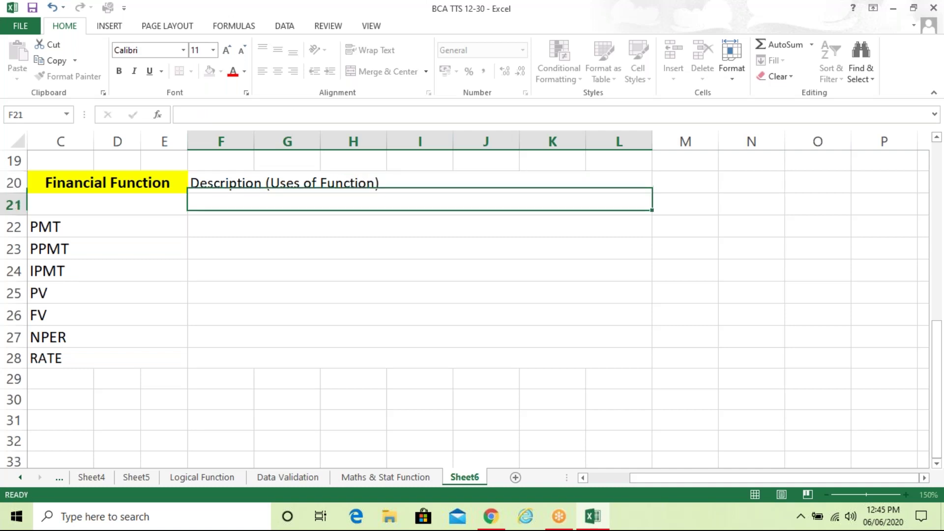
# Format the description heading in F20 as bold with a yellow fill
pyautogui.press('Up')
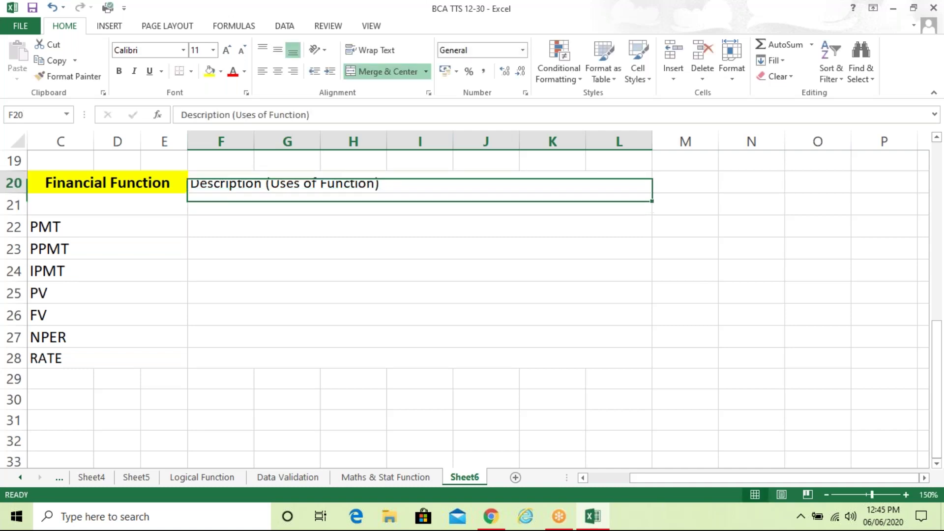
pyautogui.click(122, 73)
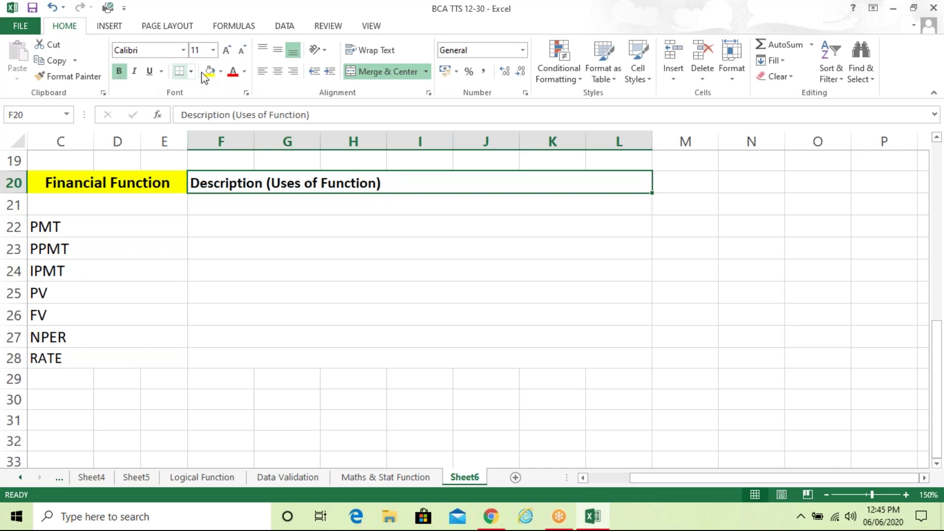
pyautogui.click(209, 71)
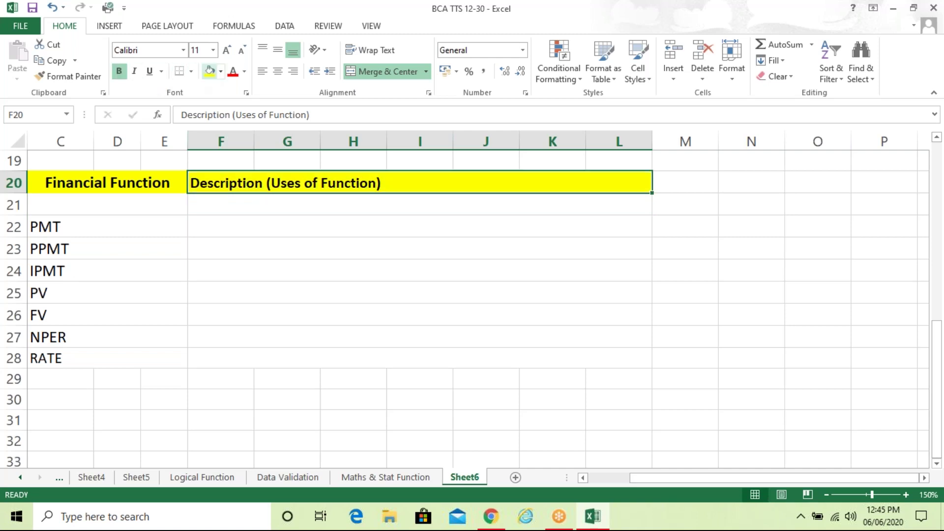
# Apply all borders to the table range C20:L28, covering both headings and every function row
pyautogui.click(165, 185)
pyautogui.hotkey('shift', 'Right')
pyautogui.hotkey('shift', 'Down')
pyautogui.hotkey('shift', 'Down')
pyautogui.hotkey('shift', 'Down')
pyautogui.hotkey('shift', 'Down')
pyautogui.hotkey('shift', 'Down')
pyautogui.hotkey('shift', 'Down')
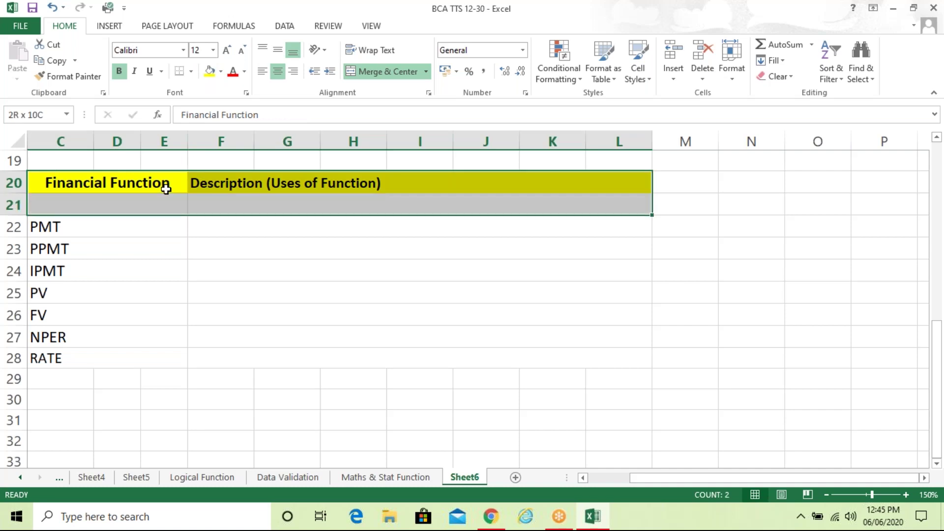
pyautogui.hotkey('shift', 'Down')
pyautogui.hotkey('shift', 'Down')
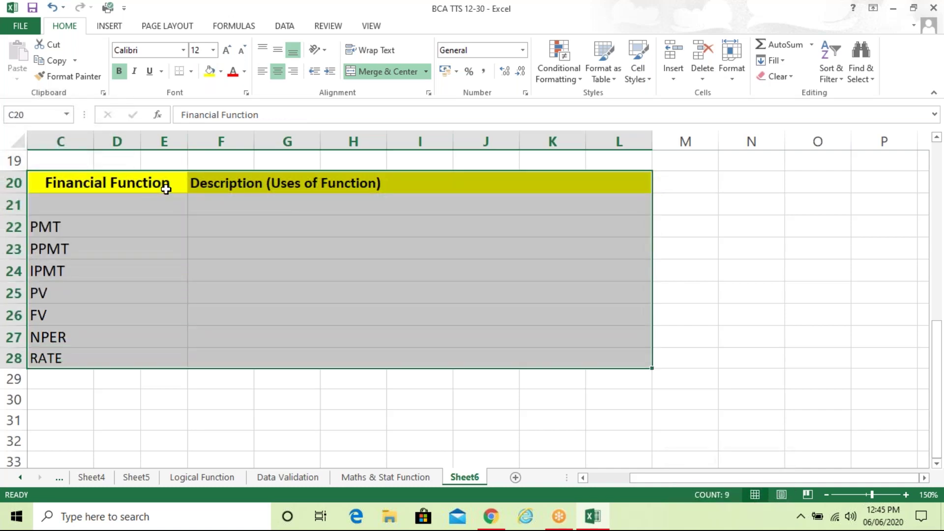
pyautogui.click(194, 72)
pyautogui.click(206, 190)
pyautogui.click(293, 231)
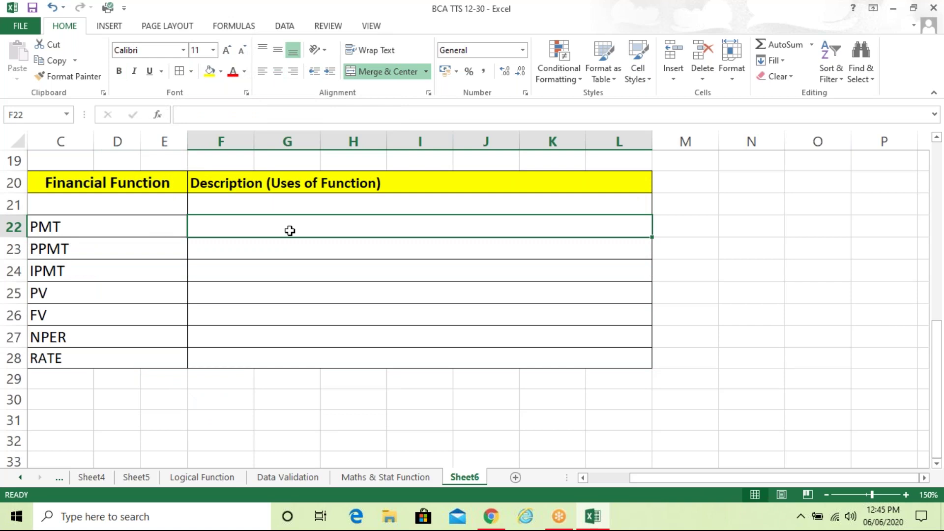
# Center the function names from PMT to RATE in cells C22:C28 horizontally
pyautogui.click(157, 230)
pyautogui.hotkey('shift', 'Down')
pyautogui.hotkey('shift', 'Down')
pyautogui.hotkey('shift', 'Down')
pyautogui.hotkey('shift', 'Down')
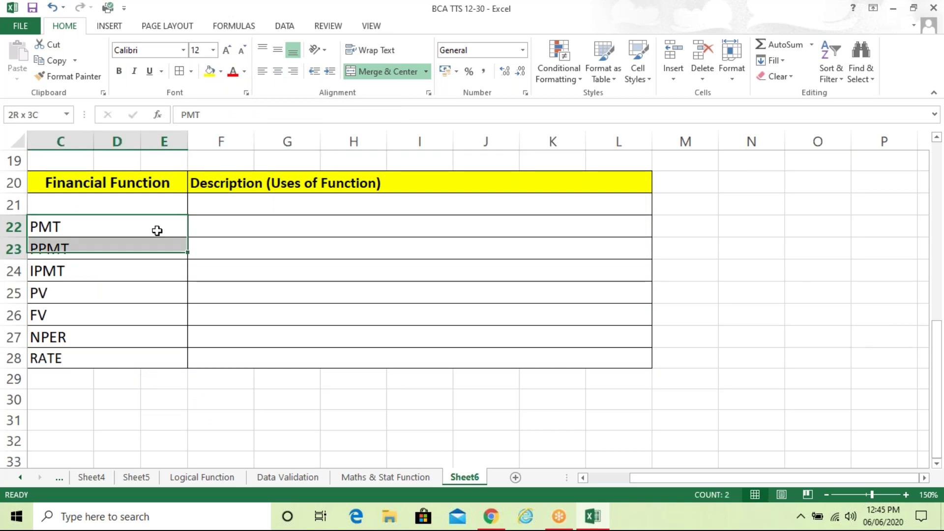
pyautogui.hotkey('shift', 'Down')
pyautogui.hotkey('shift', 'Down')
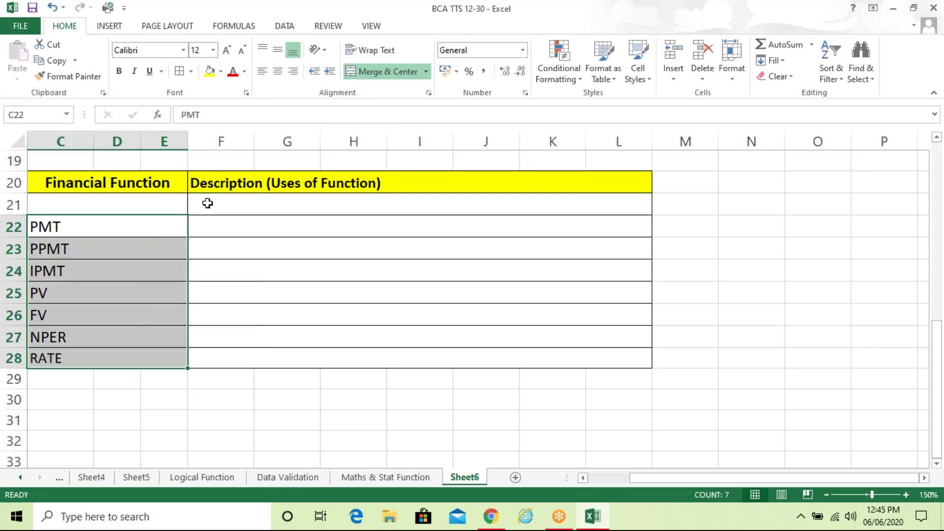
pyautogui.click(277, 71)
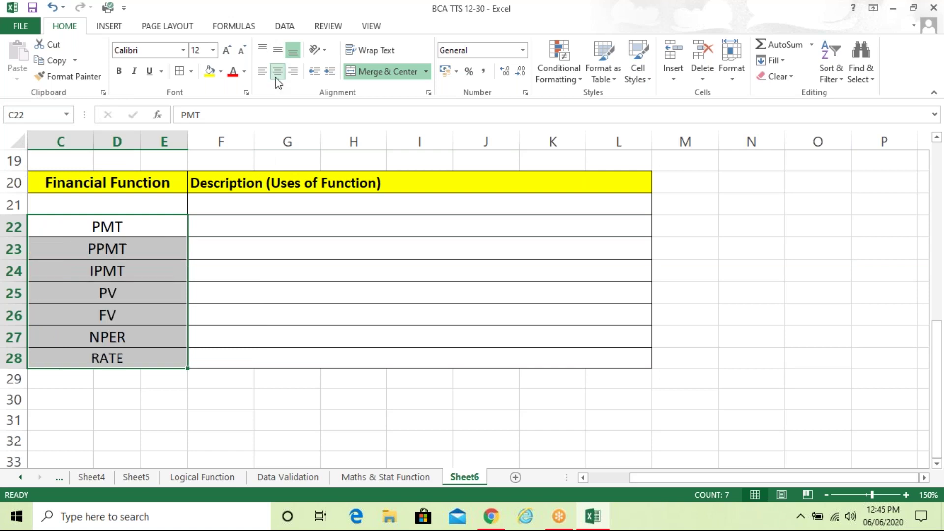
pyautogui.click(268, 229)
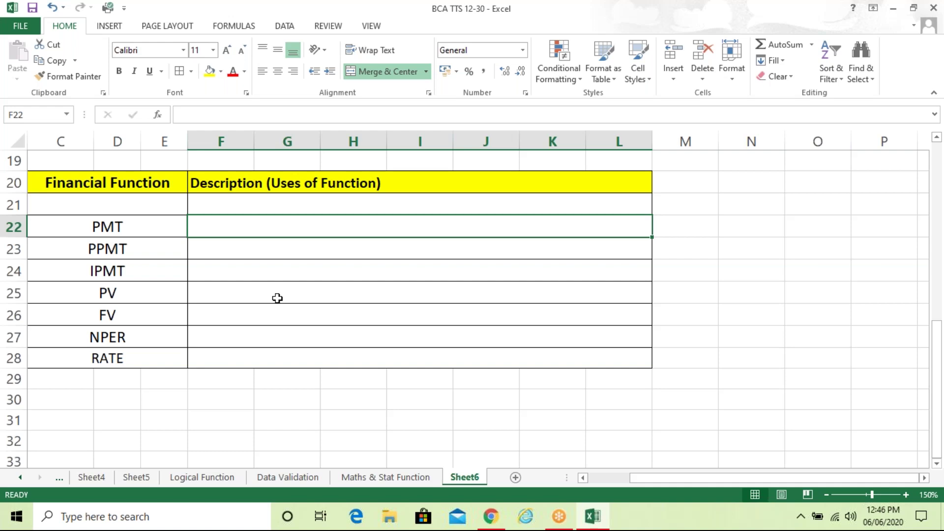
# Enter the PMT description "To Find out EMI Amount of Loan or an Investment." in F22
pyautogui.write('T')
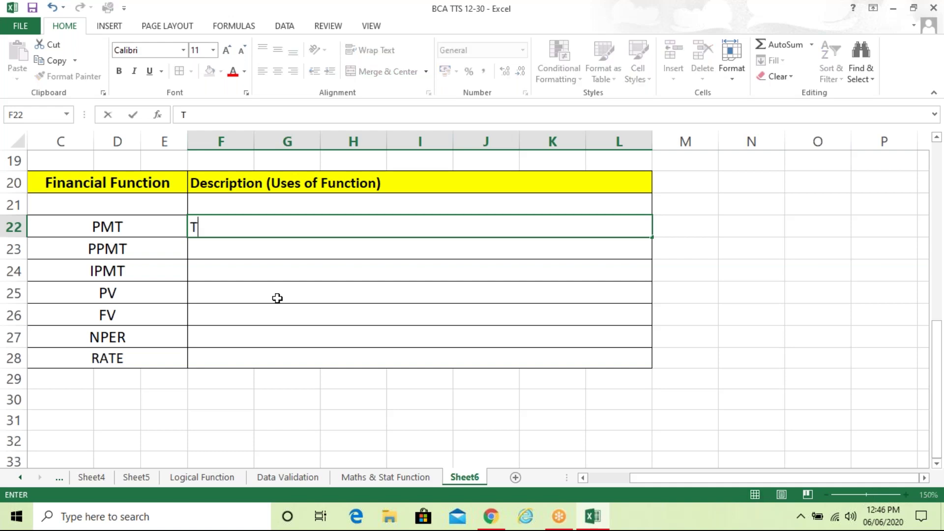
pyautogui.write('o Find ')
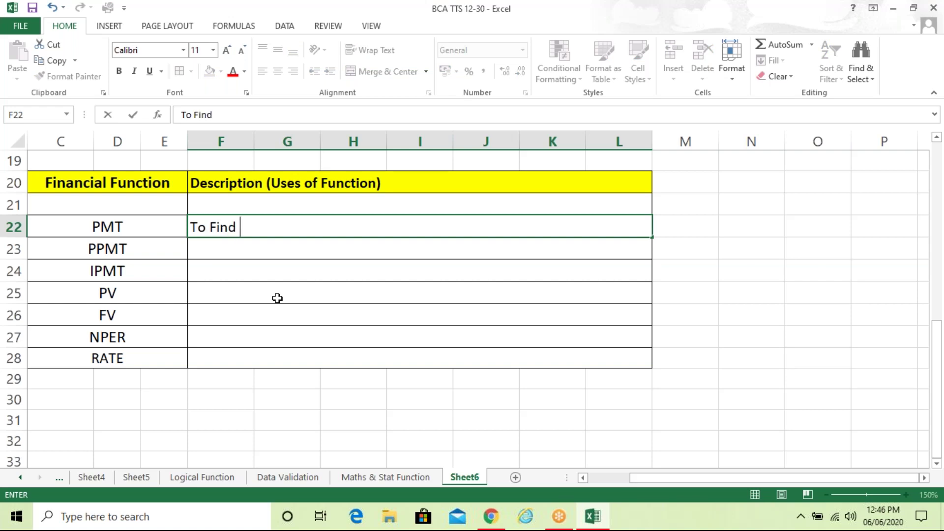
pyautogui.write('out EMI ')
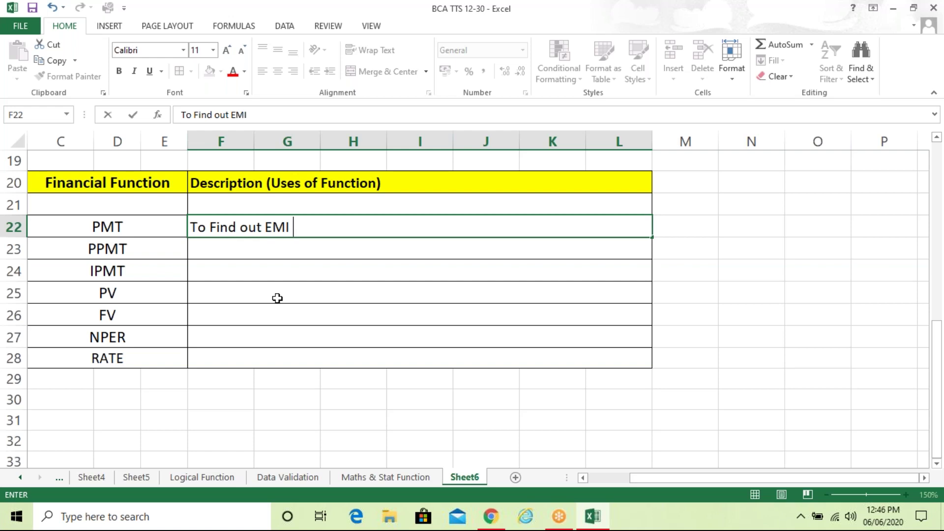
pyautogui.write('Amou')
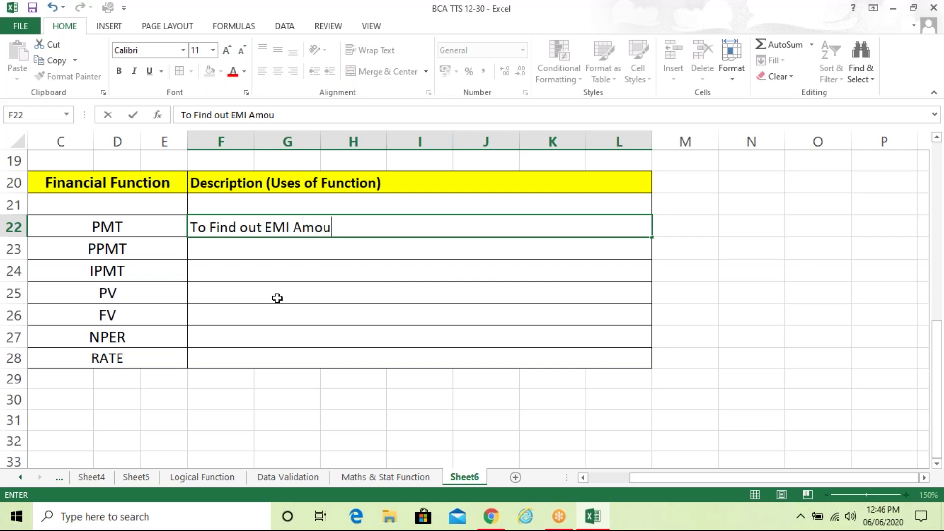
pyautogui.write('nt of Loan or ')
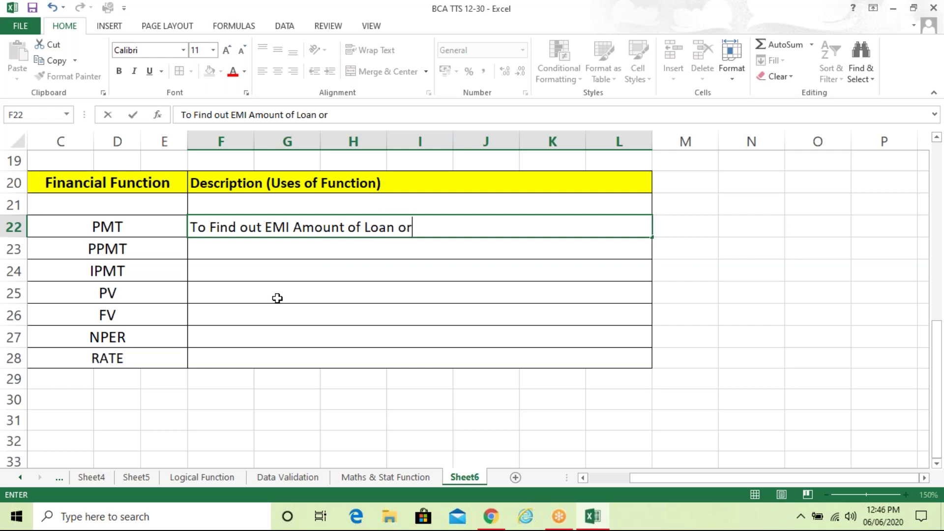
pyautogui.write('an Investment')
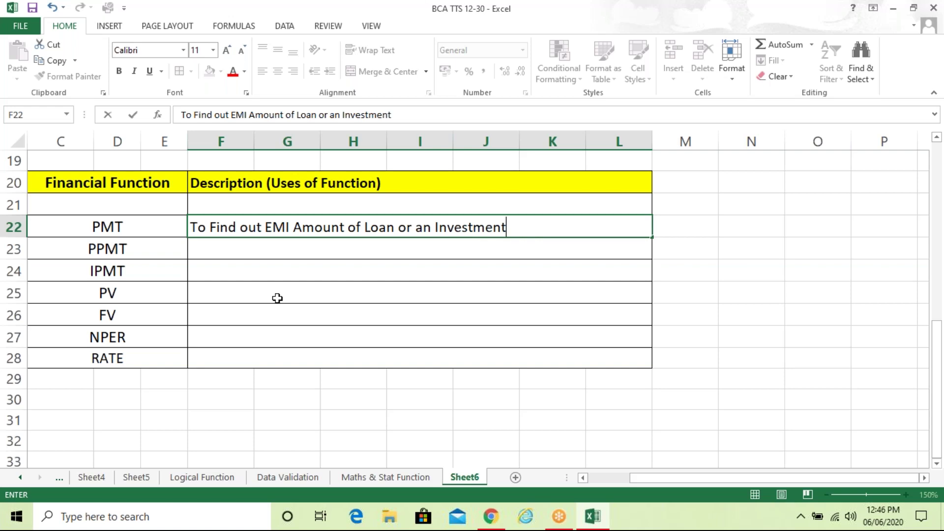
pyautogui.write('.')
pyautogui.press('Return')
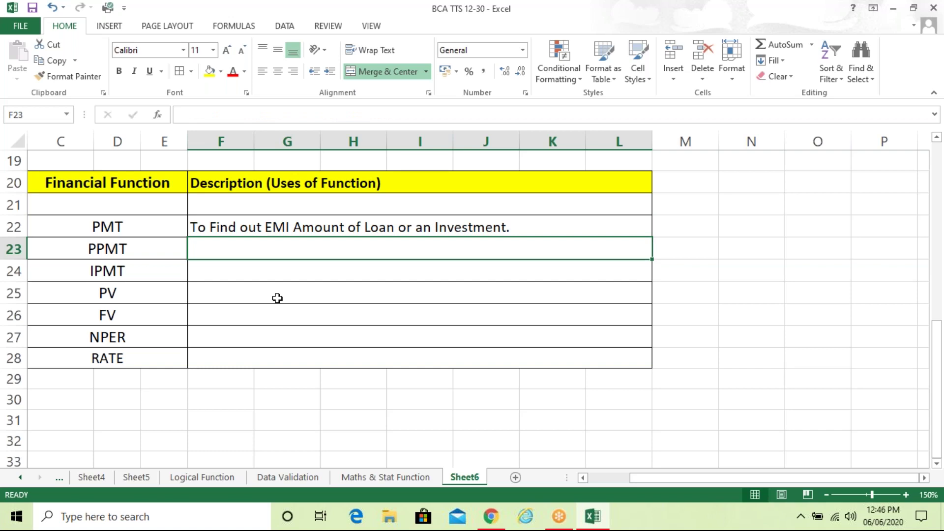
# Describe PPMT in F23 as "To Find out Principal amount of EMI." and IPMT in F24 as "To Find out Interest amount of EMI."
pyautogui.write('To Find out Principal amount of EMI.')
pyautogui.press('Return')
pyautogui.write('To Find ')
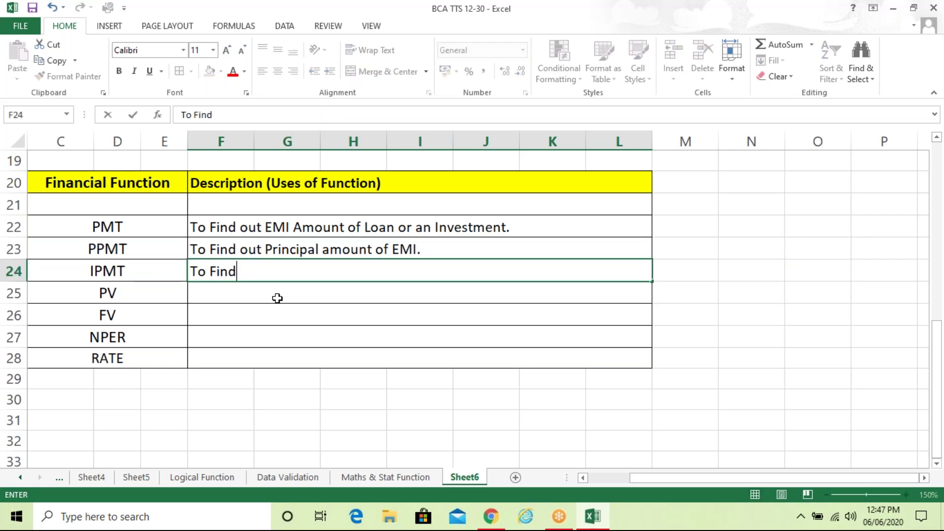
pyautogui.write('out Int')
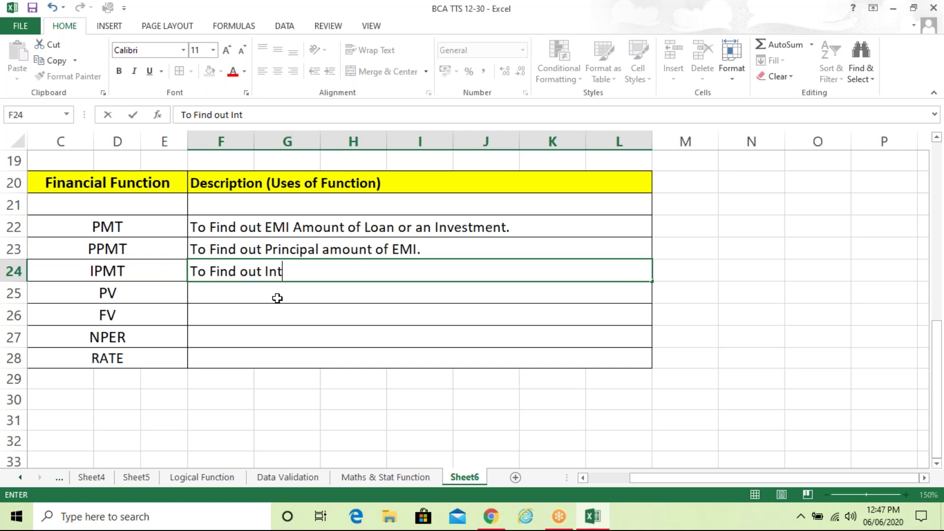
pyautogui.write('erest amount of EMI.')
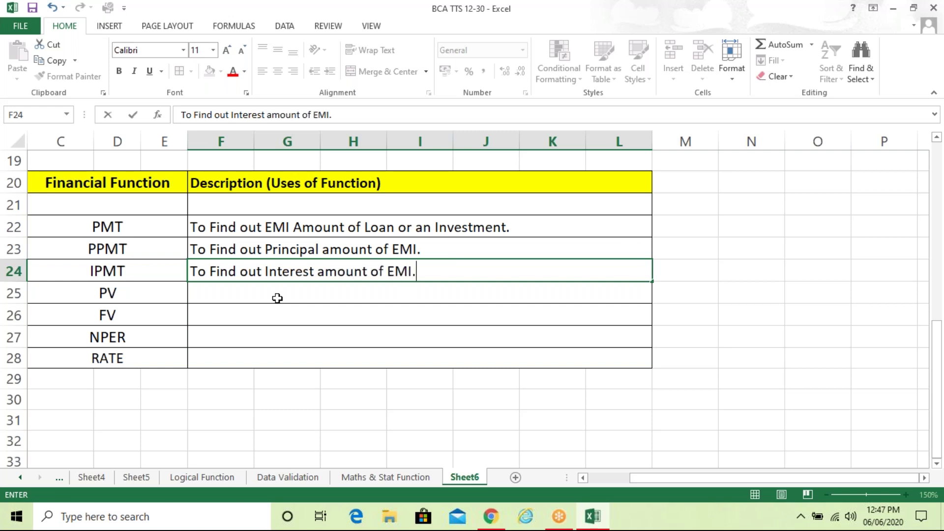
pyautogui.press('Return')
# Enter the PV description "To Find out Present Value." in cell F25
pyautogui.write('To F')
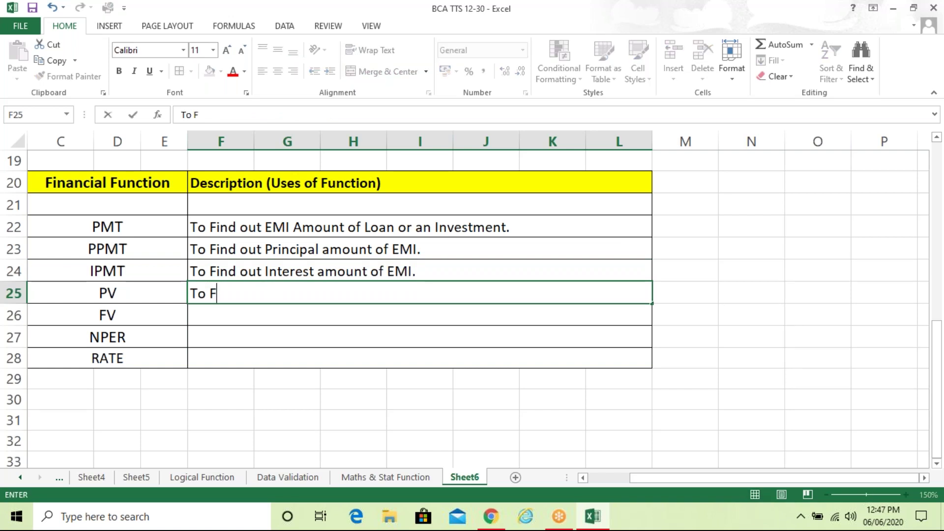
pyautogui.write('ind ou')
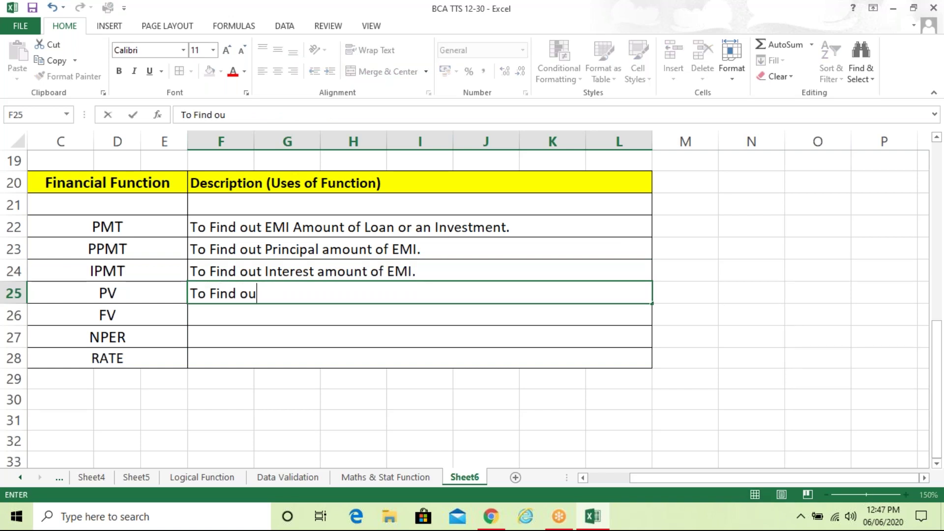
pyautogui.write('t Pre')
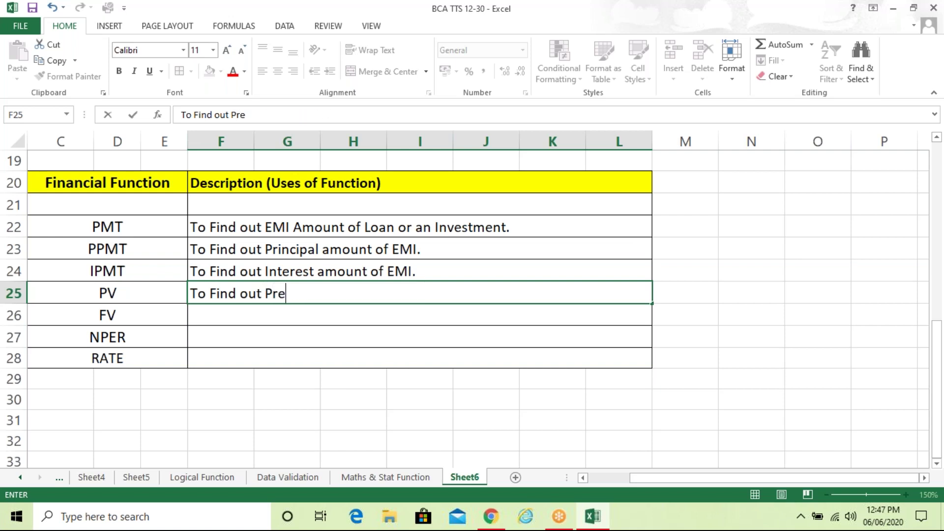
pyautogui.write('sent Va')
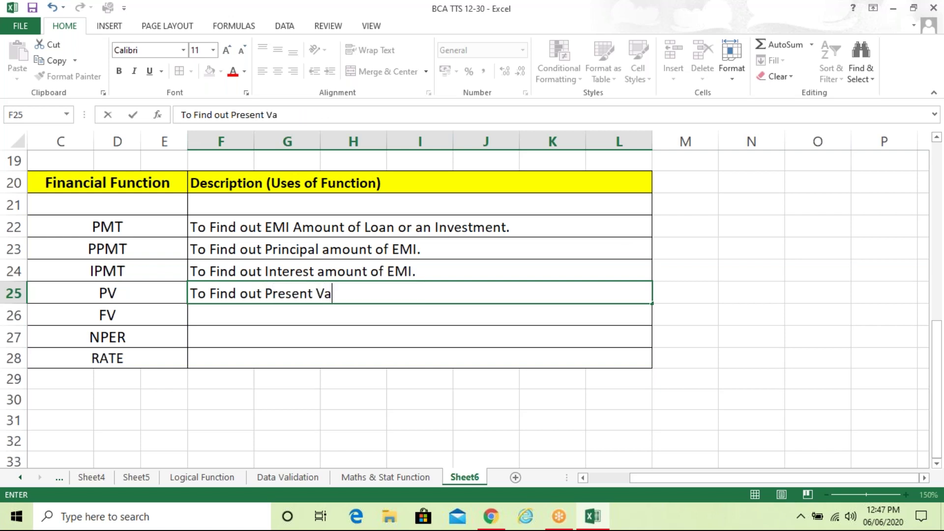
pyautogui.write('lue.')
pyautogui.press('Return')
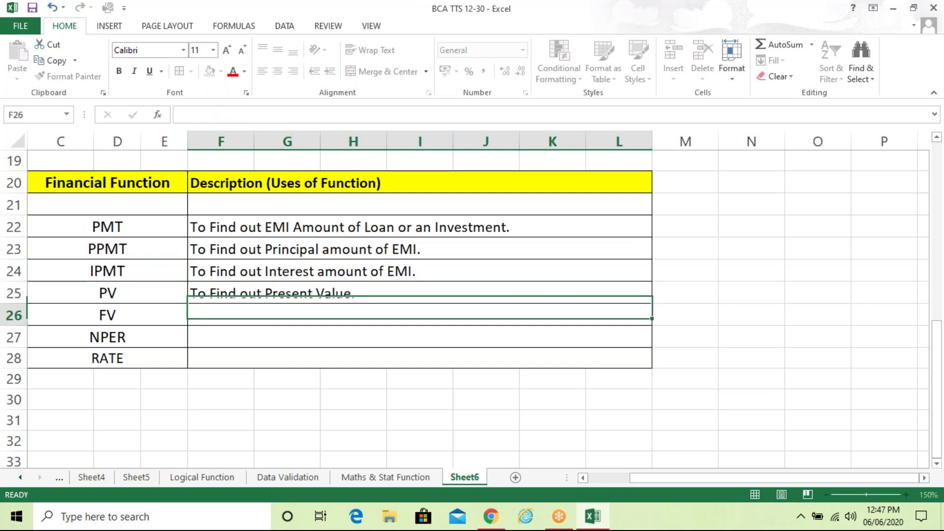
# Enter the FV description "To Find out Future Value." in cell F26
pyautogui.write('To')
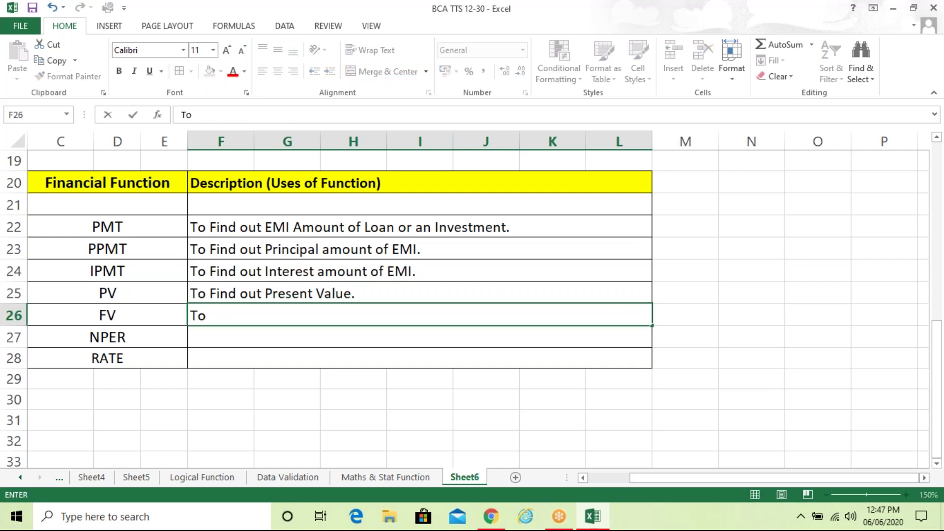
pyautogui.write(' Find out')
pyautogui.write('Future Value.')
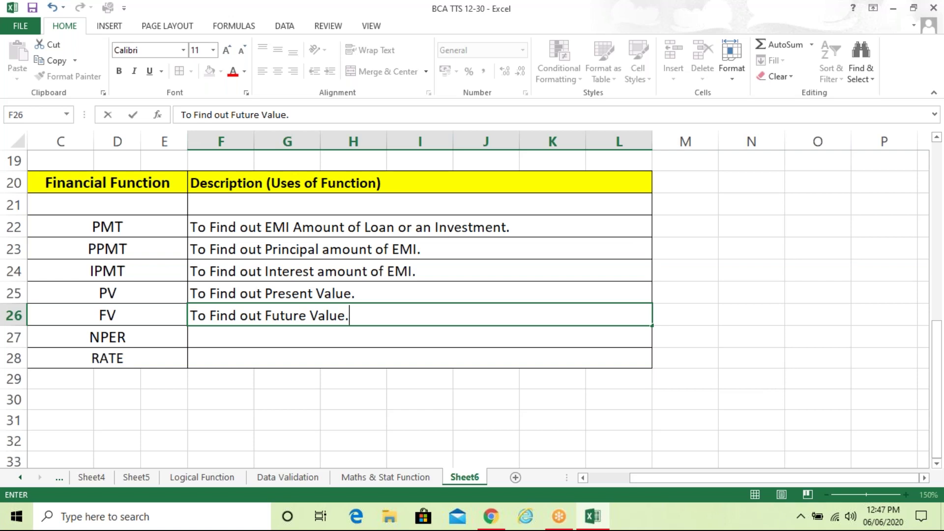
pyautogui.press('Return')
# Enter the NPER description "To Find out Duration of Loan or Investment." in cell F27
pyautogui.write('To')
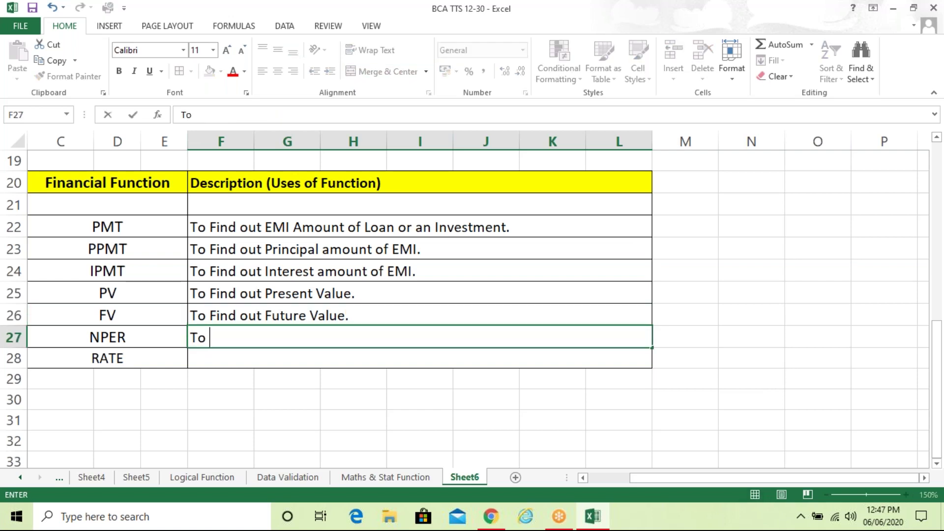
pyautogui.write(' Find o')
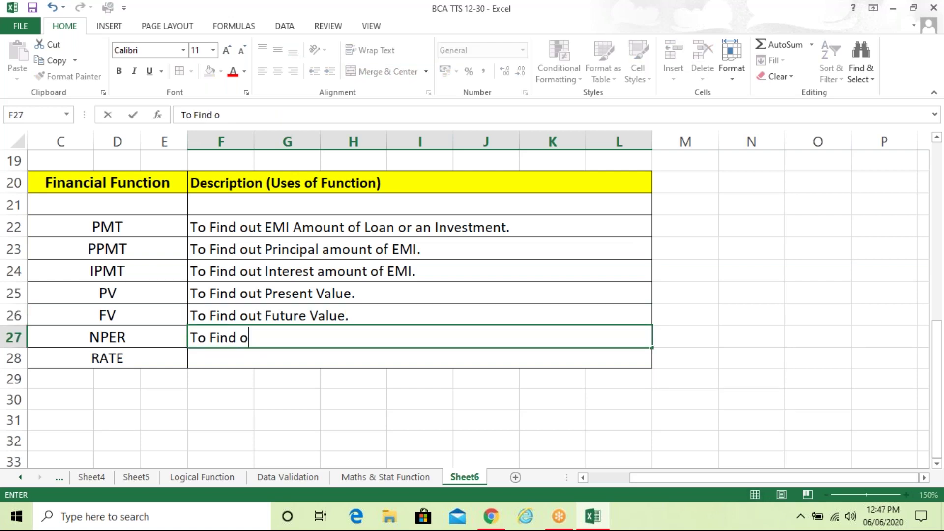
pyautogui.write('ut Duration ')
pyautogui.write('of ')
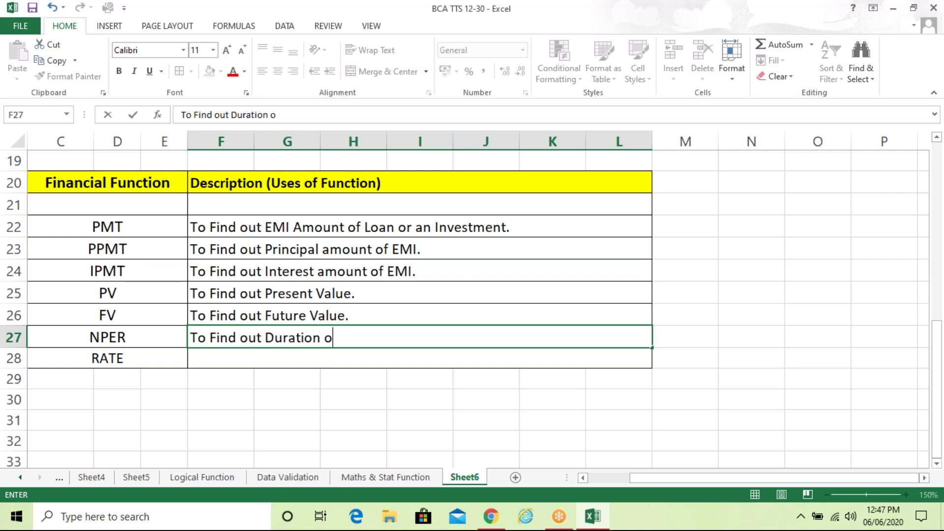
pyautogui.write('Loan or Inves')
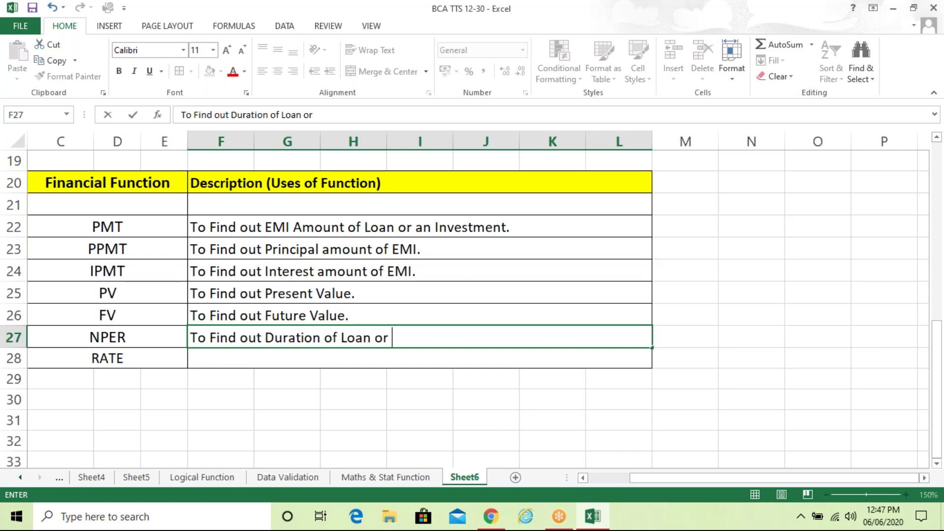
pyautogui.write('tment.')
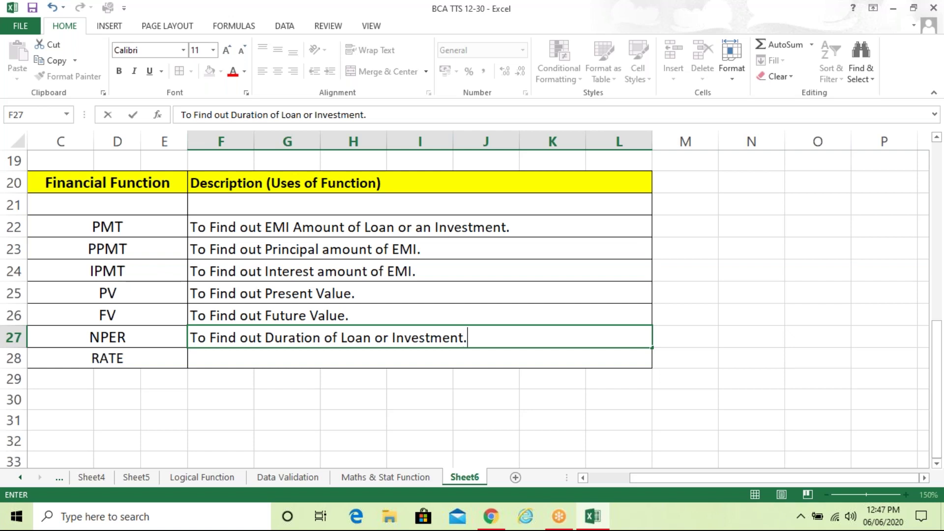
pyautogui.press('Return')
# Enter the RATE description "To Find out Rate of Interest." in cell F28
pyautogui.write('To Fi')
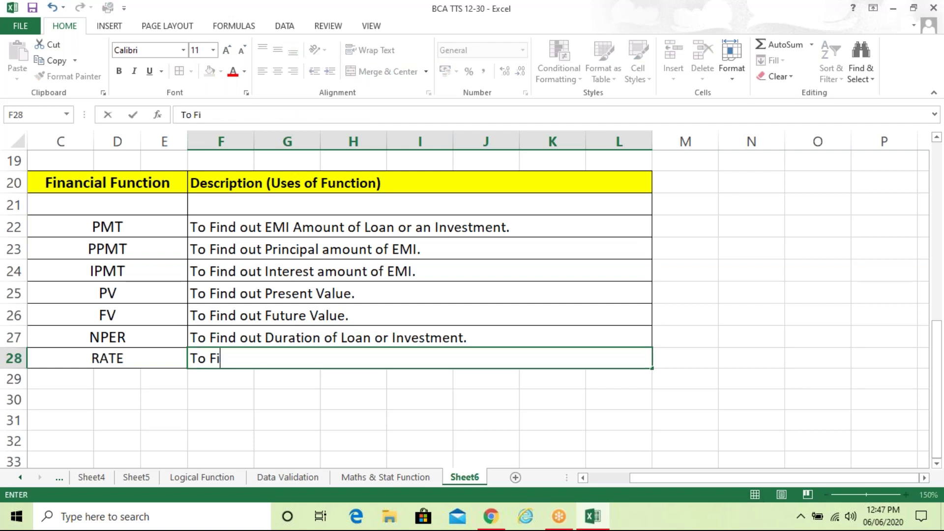
pyautogui.write('nd out ')
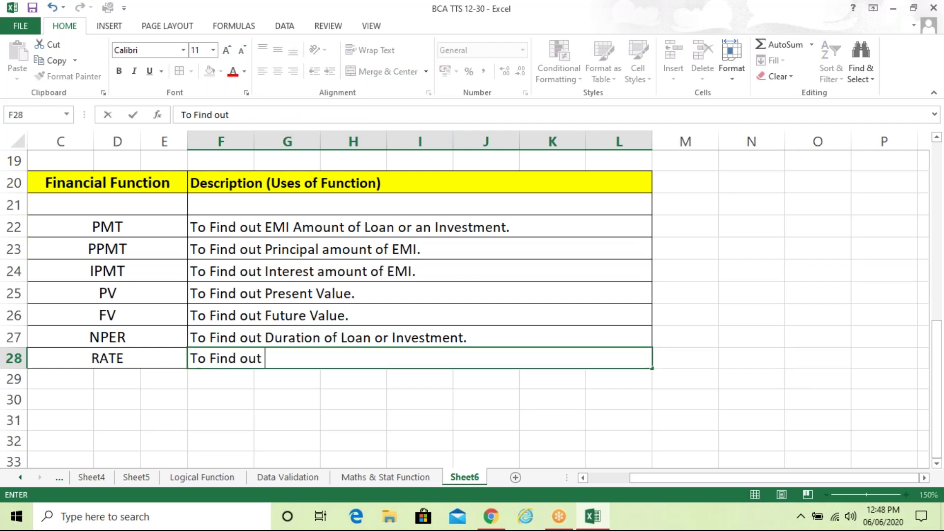
pyautogui.write('Rate of')
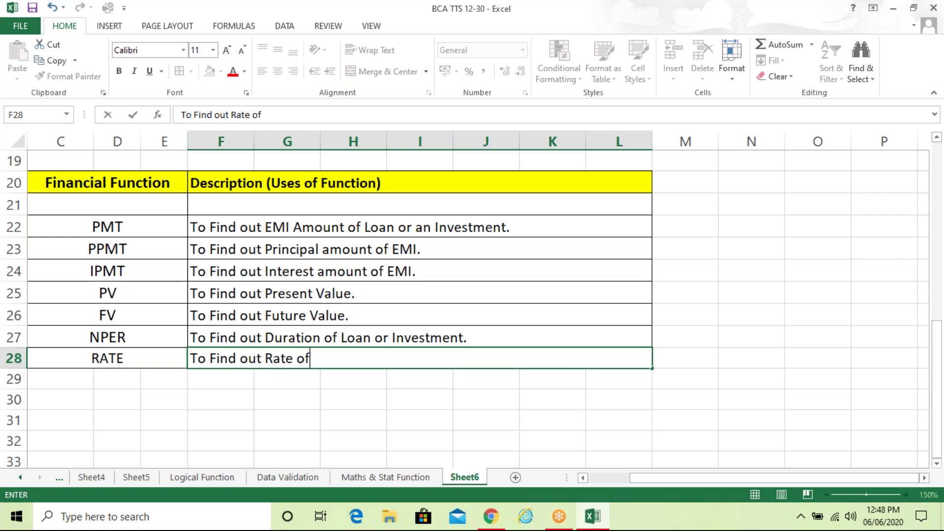
pyautogui.write(' Interest.')
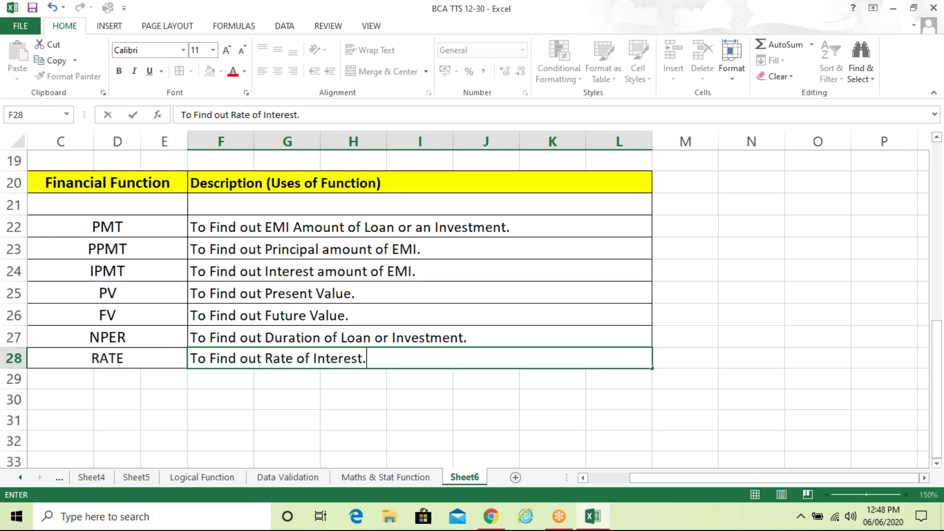
pyautogui.press('Return')
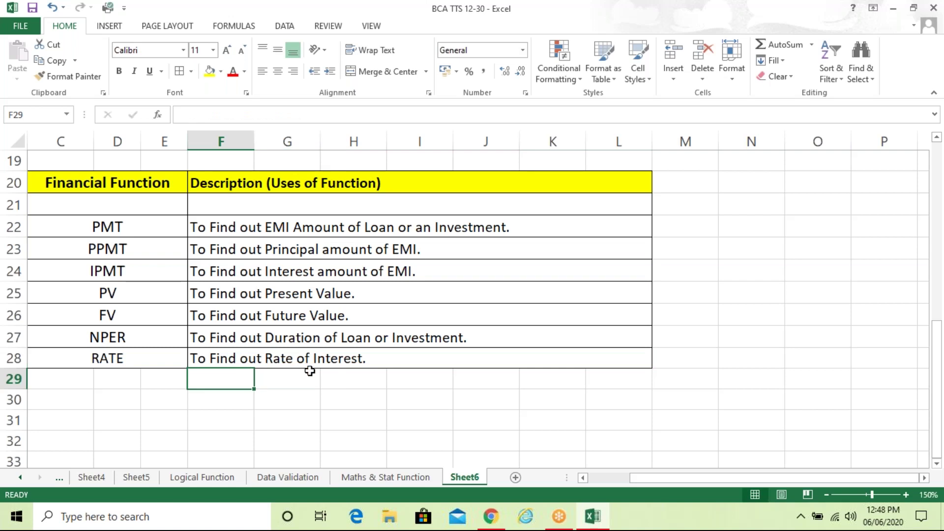
pyautogui.click(311, 389)
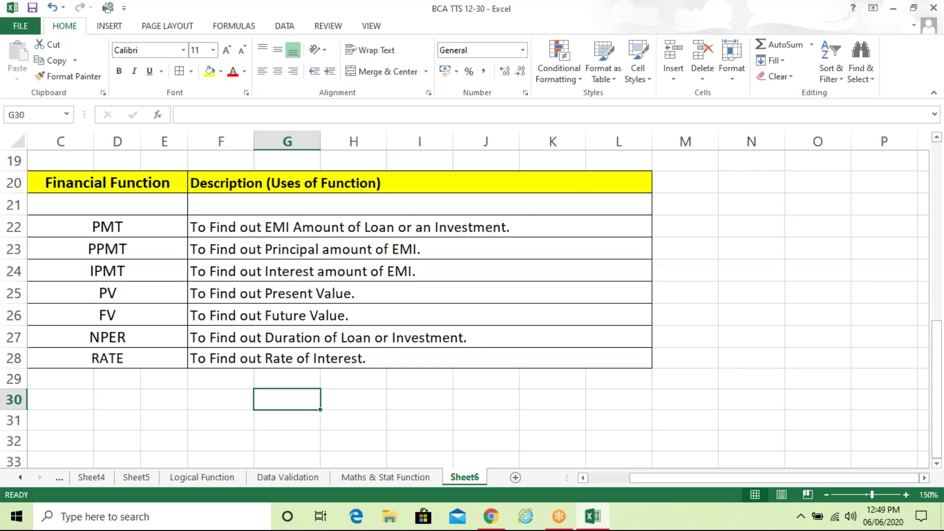
pyautogui.click(99, 181)
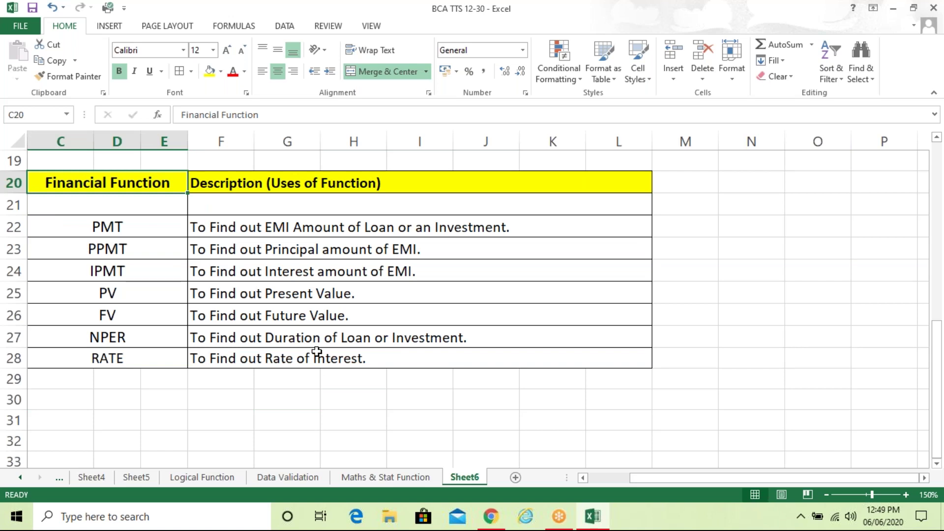
pyautogui.click(372, 407)
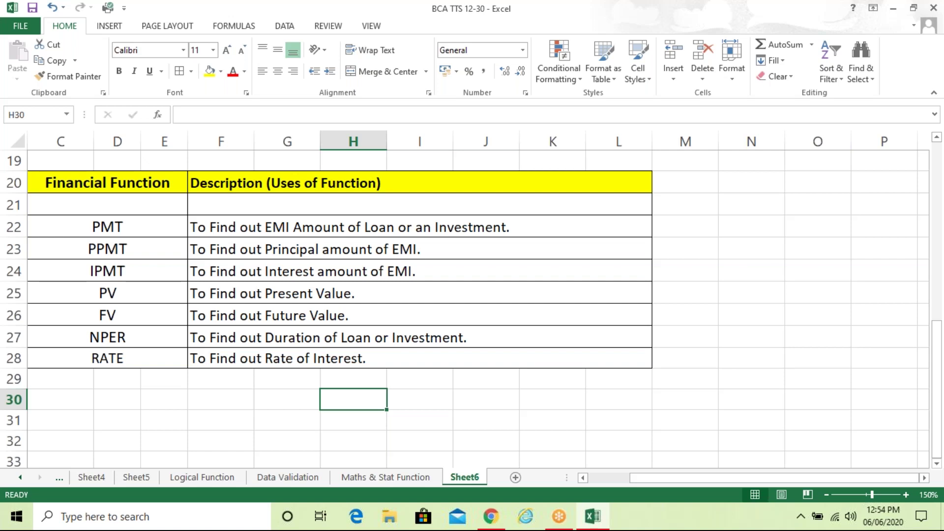
# Go to cell A1 in the empty area above the function table and widen column A
pyautogui.press('Left')
pyautogui.press('Left')
pyautogui.press('Left')
pyautogui.press('Left')
pyautogui.press('Left')
pyautogui.press('Left')
pyautogui.press('Left')
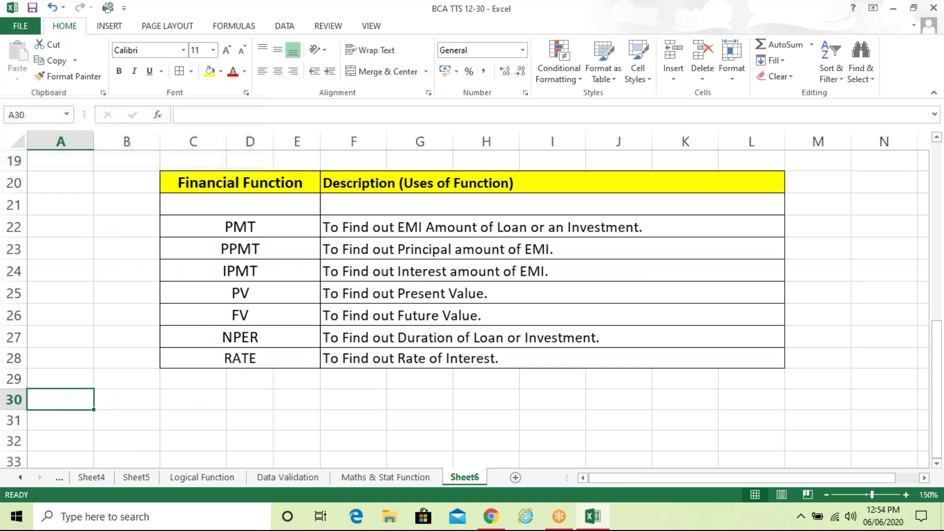
pyautogui.press('Up')
pyautogui.press('Up')
pyautogui.press('Up')
pyautogui.press('Up')
pyautogui.press('Up')
pyautogui.press('Up')
pyautogui.press('Up')
pyautogui.press('Up')
pyautogui.press('Up')
pyautogui.press('Up')
pyautogui.press('Up')
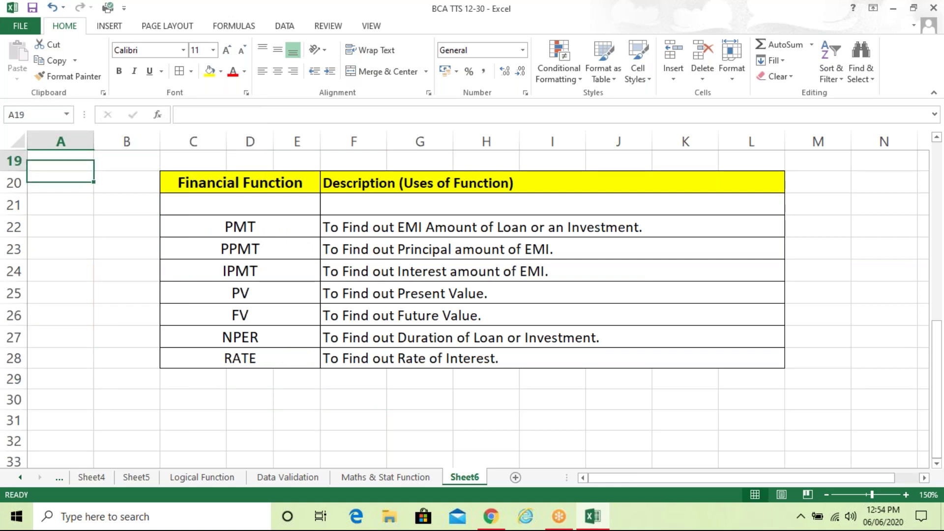
pyautogui.press('Up')
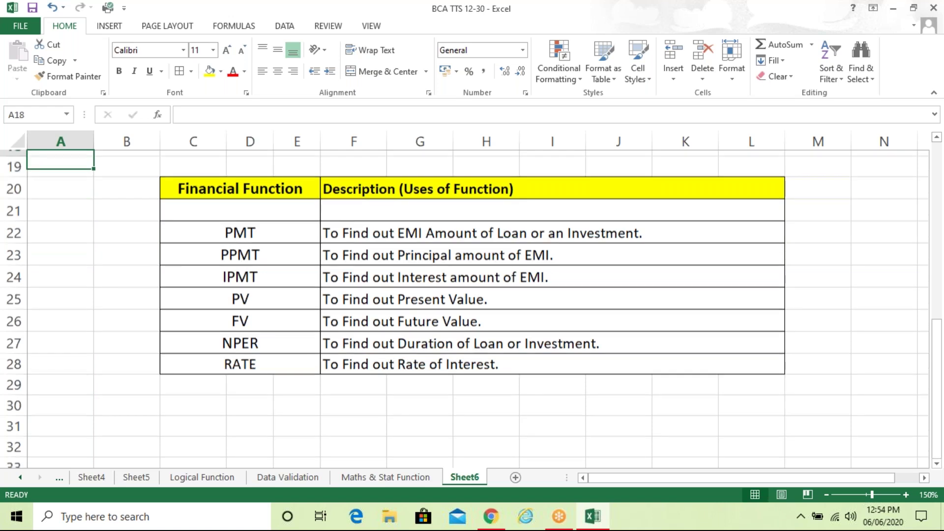
pyautogui.press('Up')
pyautogui.press('Up')
pyautogui.press('Up')
pyautogui.press('Up')
pyautogui.press('Up')
pyautogui.press('Up')
pyautogui.press('Up')
pyautogui.press('Up')
pyautogui.press('Up')
pyautogui.press('Up')
pyautogui.press('Up')
pyautogui.press('Up')
pyautogui.press('Up')
pyautogui.press('Up')
pyautogui.press('Up')
pyautogui.press('Up')
pyautogui.press('Up')
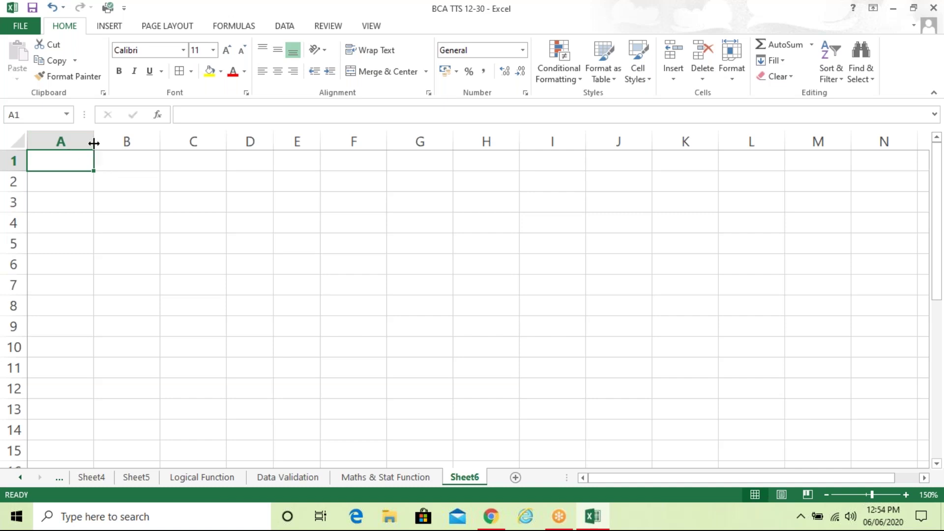
pyautogui.moveTo(95, 142); pyautogui.dragTo(141, 146)
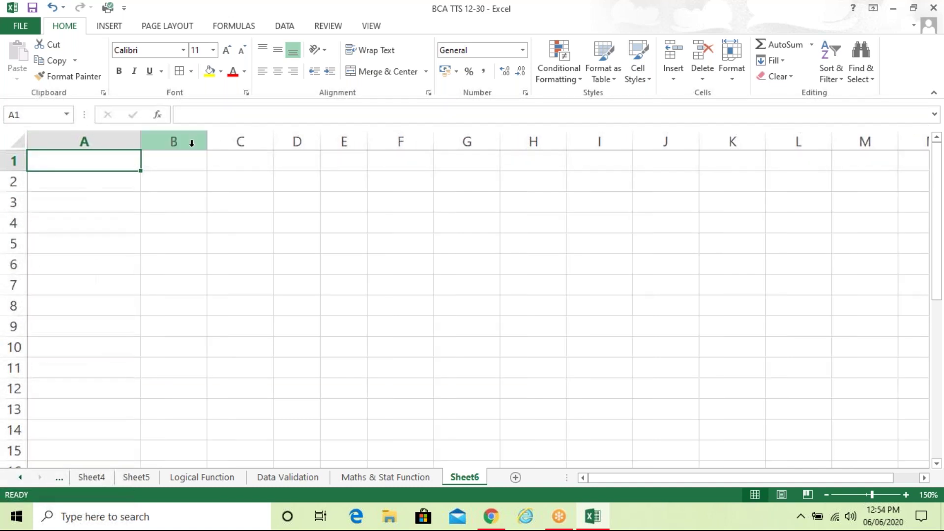
# Widen column B, then format A1:B1 as a merged, centred heading cell with a yellow fill
pyautogui.moveTo(210, 140); pyautogui.dragTo(235, 143)
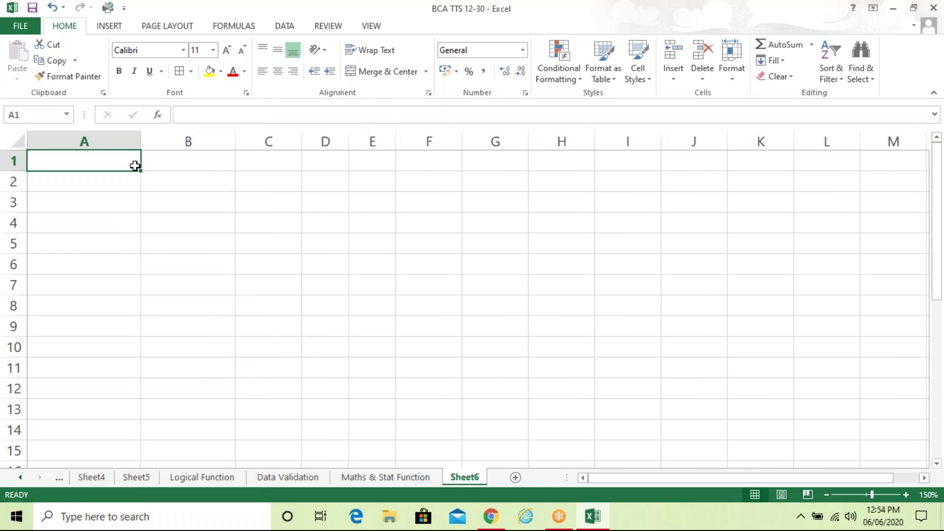
pyautogui.hotkey('shift', 'Right')
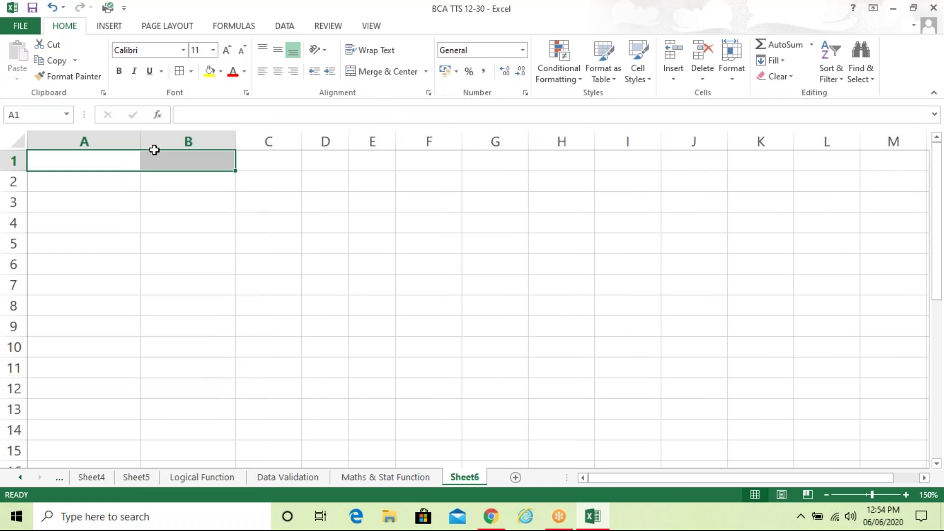
pyautogui.click(374, 71)
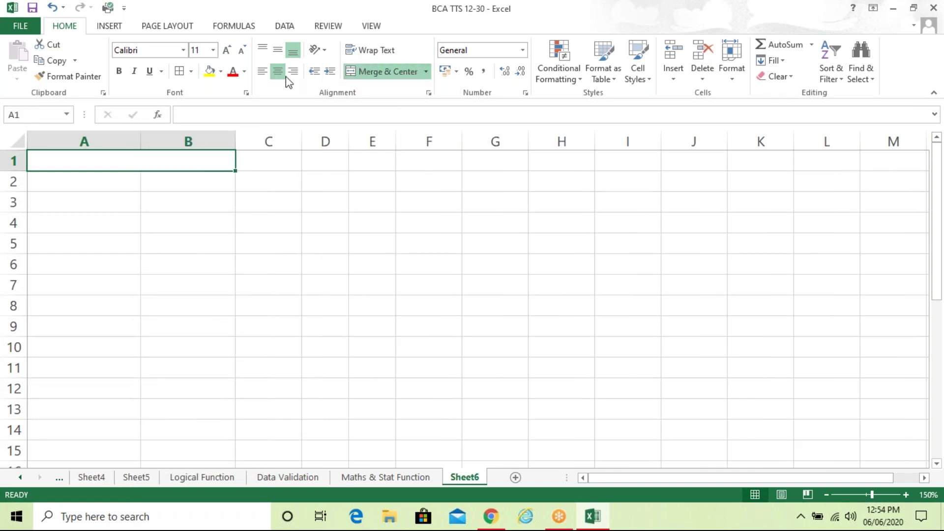
pyautogui.click(216, 72)
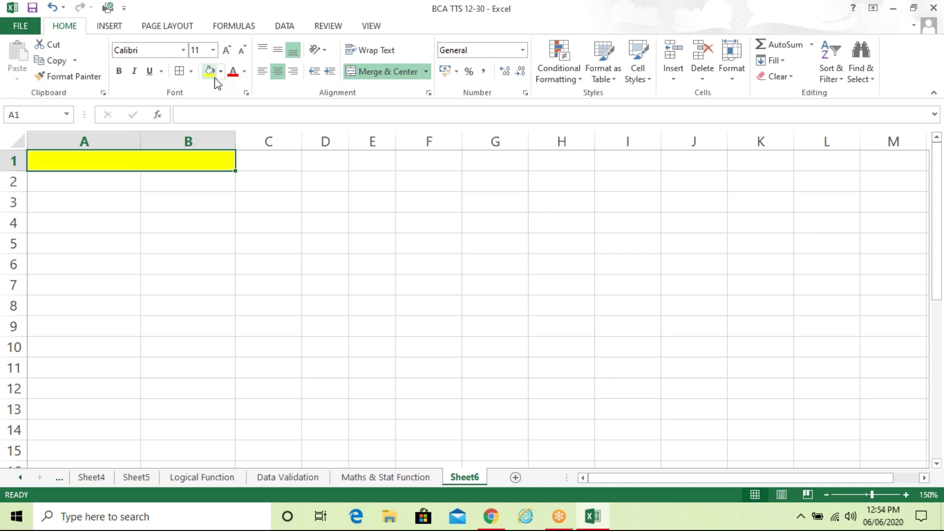
# Apply all borders to the range A1:B8
pyautogui.hotkey('shift', 'Down')
pyautogui.hotkey('shift', 'Down')
pyautogui.hotkey('shift', 'Down')
pyautogui.hotkey('shift', 'Down')
pyautogui.hotkey('shift', 'Down')
pyautogui.hotkey('shift', 'Down')
pyautogui.hotkey('shift', 'Down')
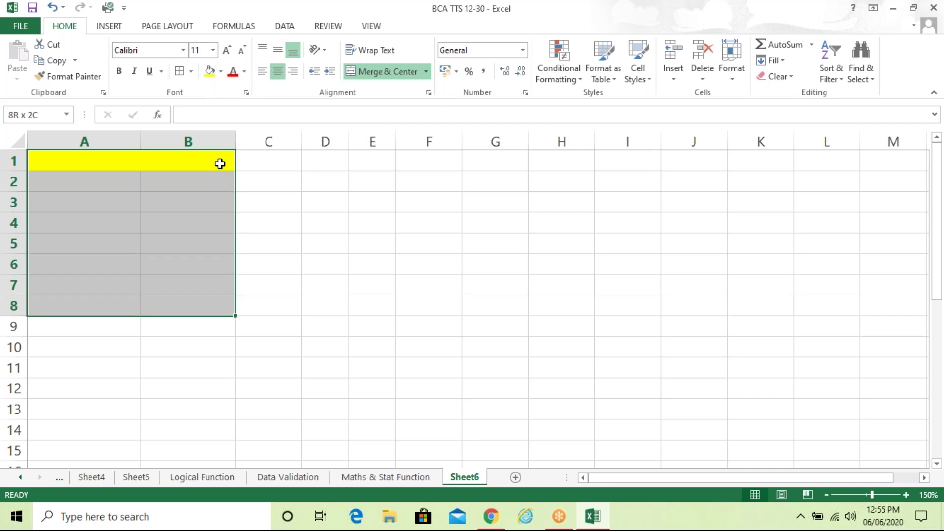
pyautogui.click(180, 72)
pyautogui.click(327, 218)
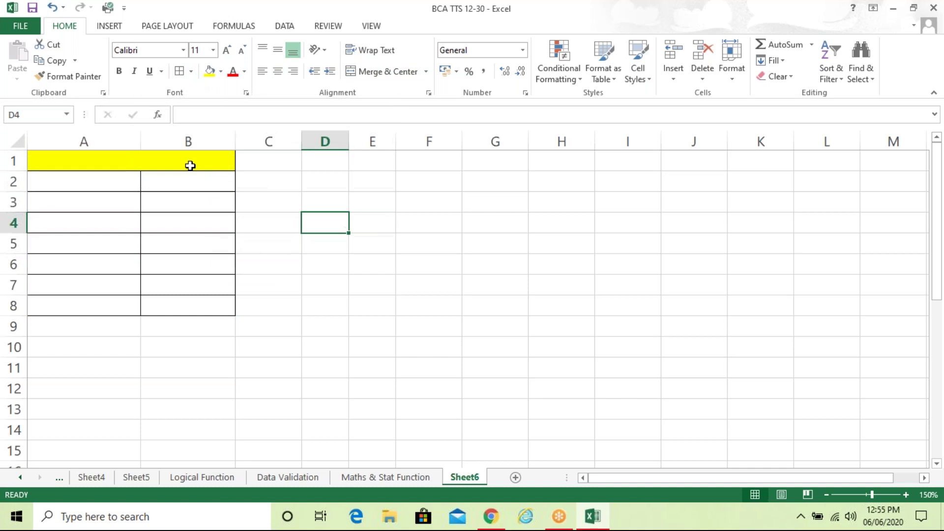
# Widen columns A and B further and enter the heading "Find out EMI Amount" in the merged cell A1:B1
pyautogui.moveTo(141, 138); pyautogui.dragTo(162, 137)
pyautogui.moveTo(256, 138); pyautogui.dragTo(277, 143)
pyautogui.moveTo(93, 160); pyautogui.dragTo(251, 160)
pyautogui.click(387, 71)
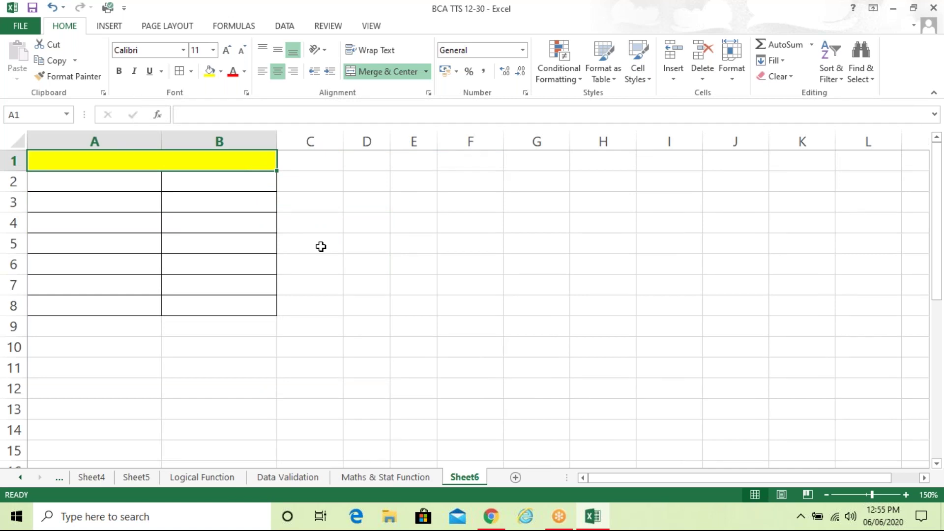
pyautogui.write('E')
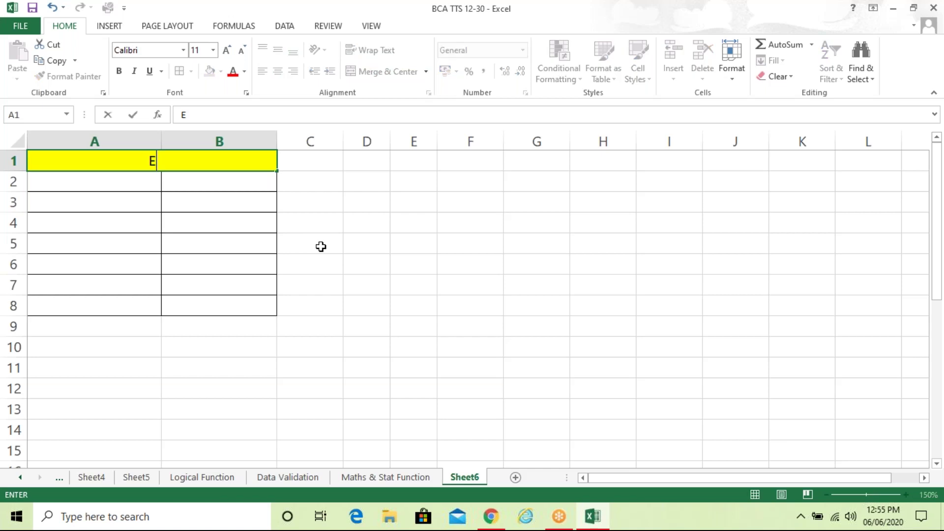
pyautogui.press('BackSpace')
pyautogui.write('Find out')
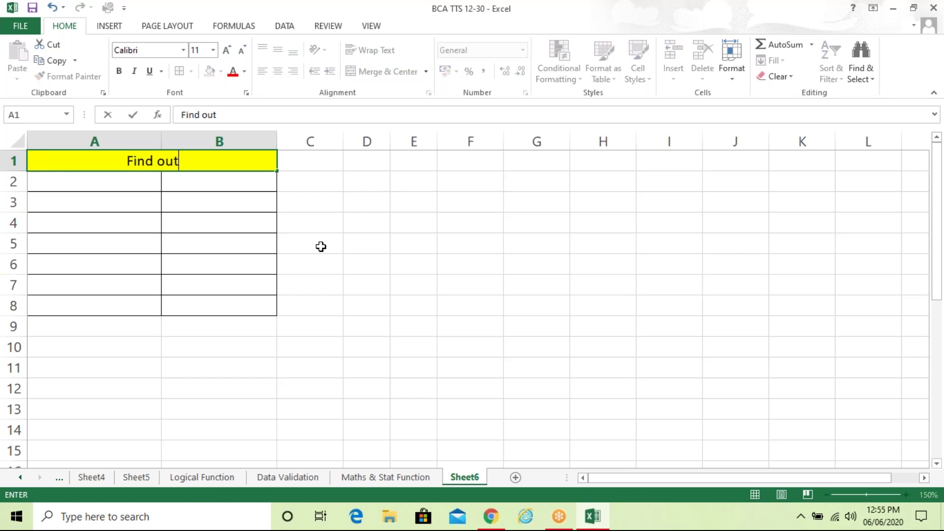
pyautogui.write(' EMI Amount')
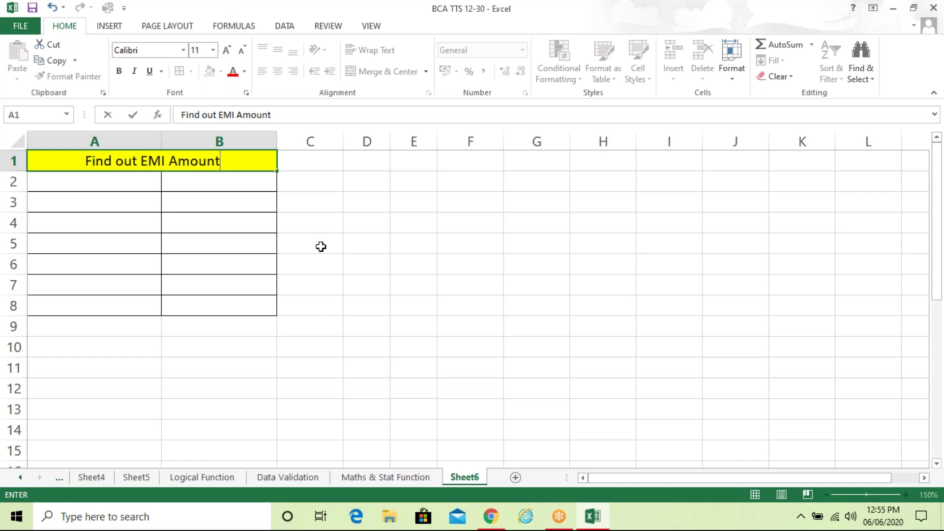
pyautogui.press('Return')
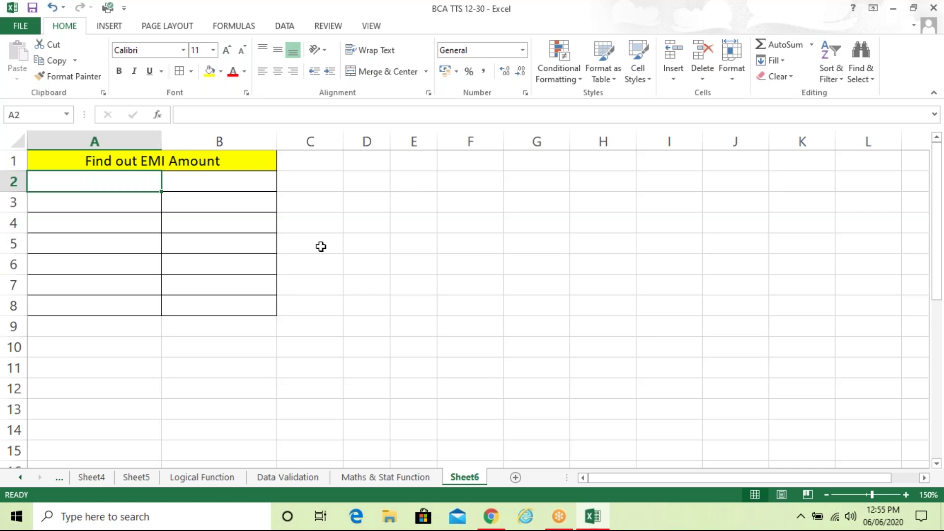
# Enter the label "Loan Amount" in cell A2
pyautogui.write('Loan ')
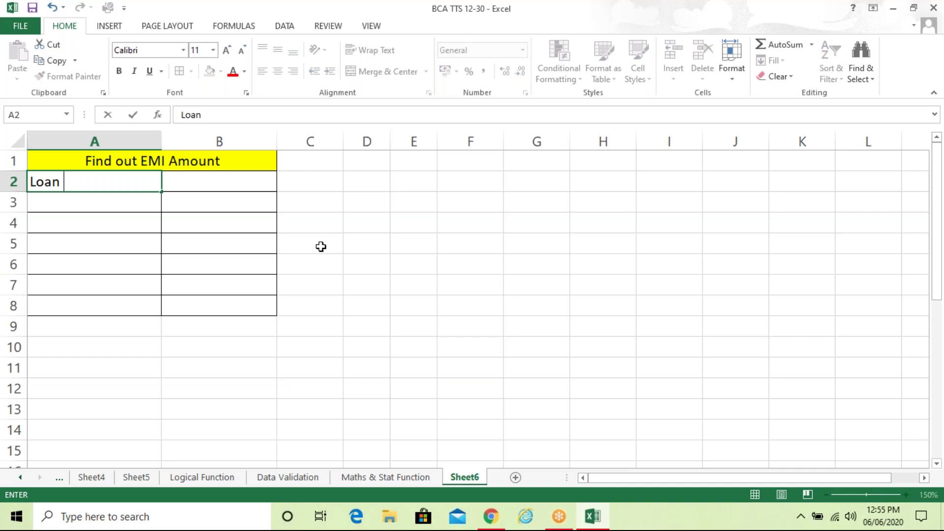
pyautogui.write('Amount')
pyautogui.press('Return')
# Enter the label "Duration (In Yrs)" in cell A3
pyautogui.write('Duratui')
pyautogui.press('BackSpace')
pyautogui.press('BackSpace')
pyautogui.write('ion ')
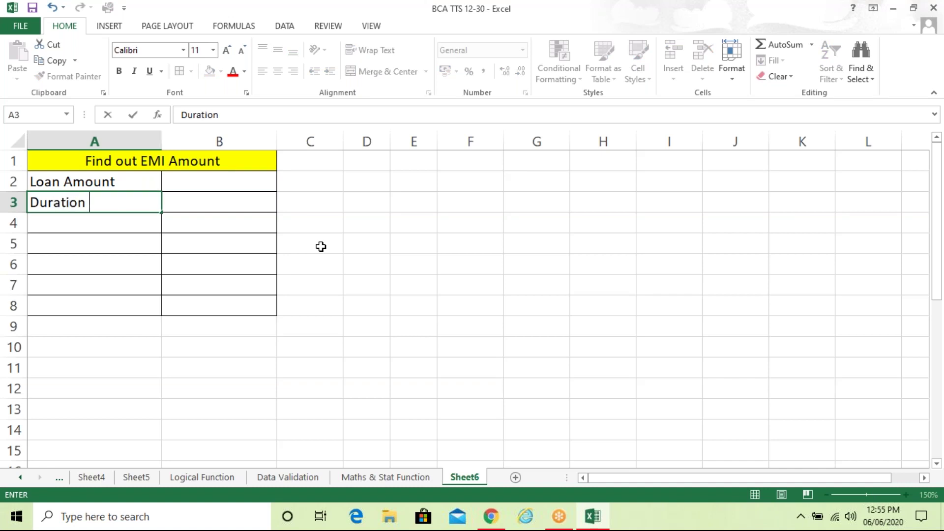
pyautogui.write('(In Yrs')
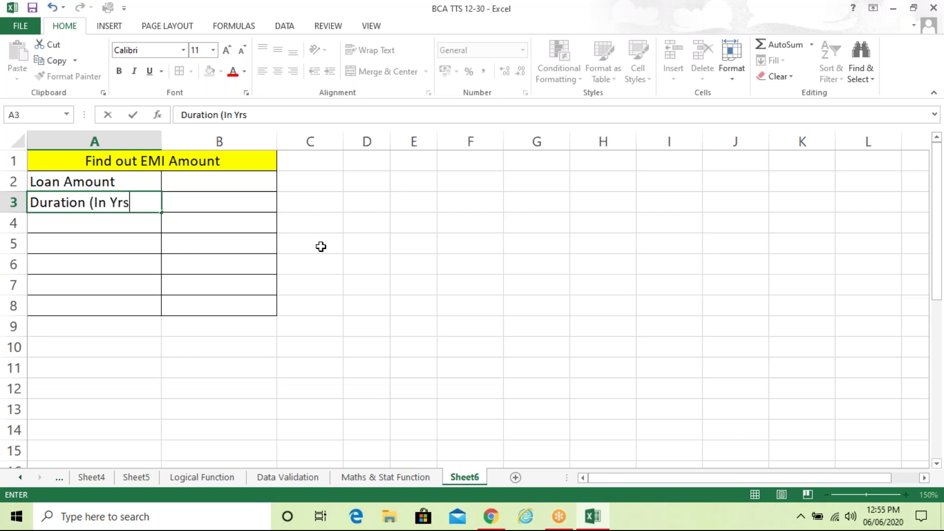
pyautogui.write(')')
pyautogui.press('Return')
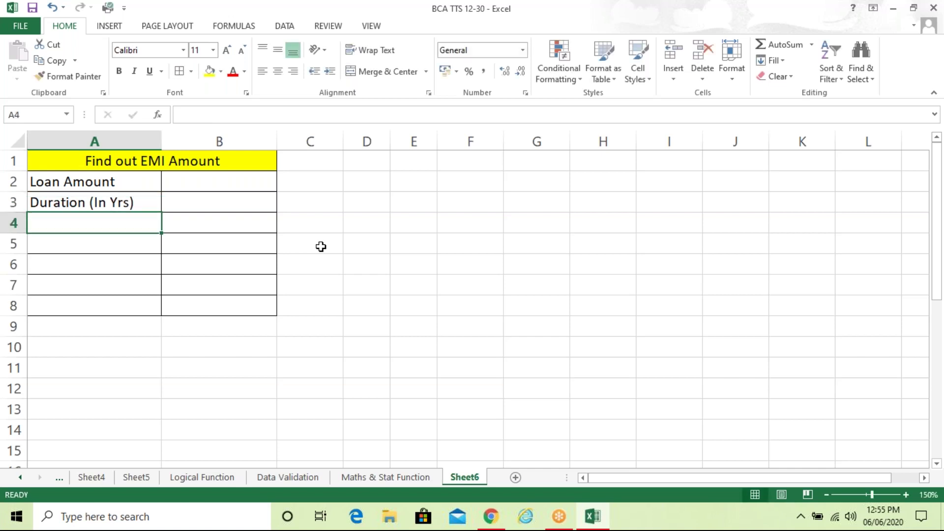
# Enter the label "Rate of Interest(pa)" in cell A4
pyautogui.write('D')
pyautogui.press('BackSpace')
pyautogui.write('Rat')
pyautogui.press('BackSpace')
pyautogui.press('BackSpace')
pyautogui.press('BackSpace')
pyautogui.write('rate')
pyautogui.press('BackSpace')
pyautogui.press('BackSpace')
pyautogui.press('BackSpace')
pyautogui.press('BackSpace')
pyautogui.press('BackSpace')
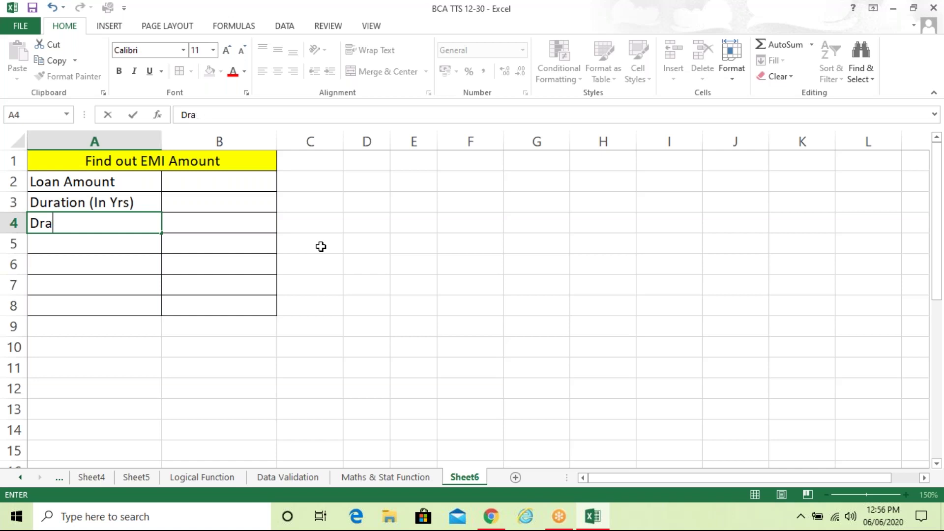
pyautogui.write('Rate of In')
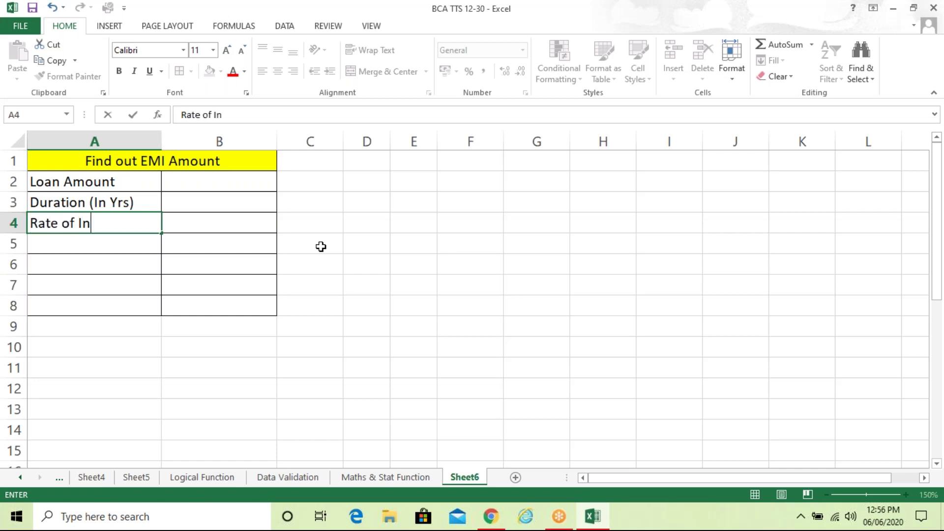
pyautogui.write('terest(PA')
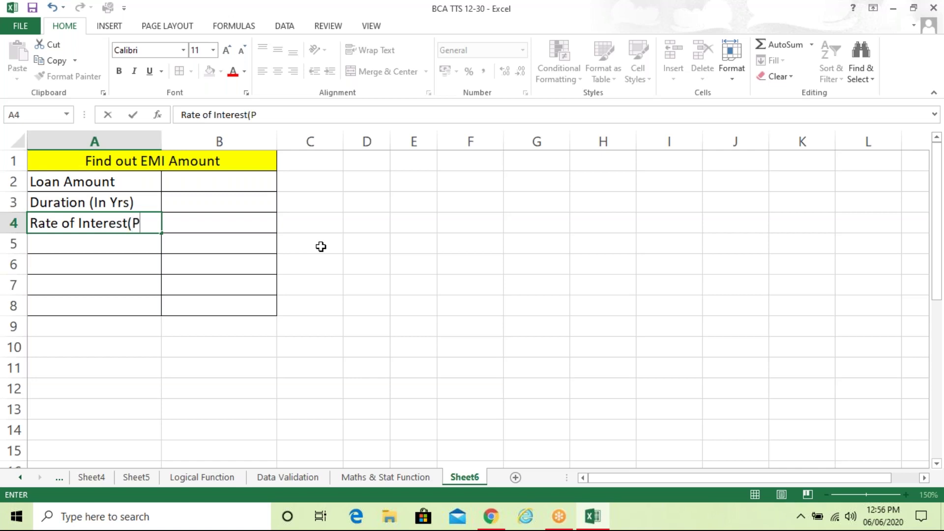
pyautogui.press('BackSpace')
pyautogui.press('BackSpace')
pyautogui.write('pa)')
pyautogui.press('Return')
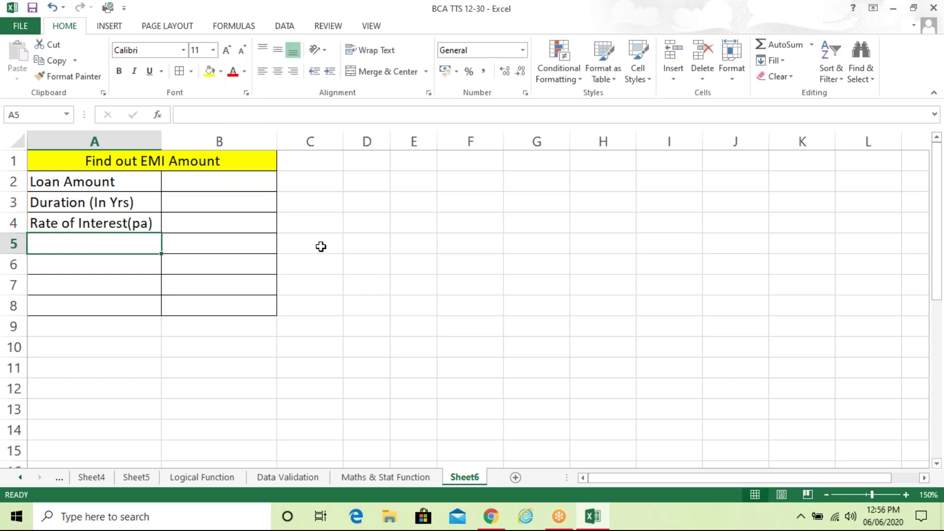
# Leave row 5 blank, enter the label "EMI Amount" in cell A6 and go to cell B2
pyautogui.press('Down')
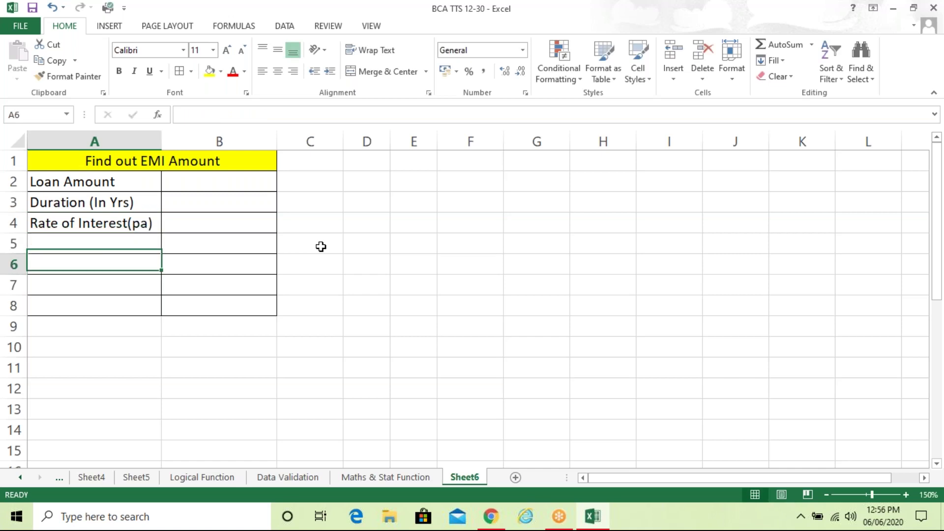
pyautogui.write('EMI')
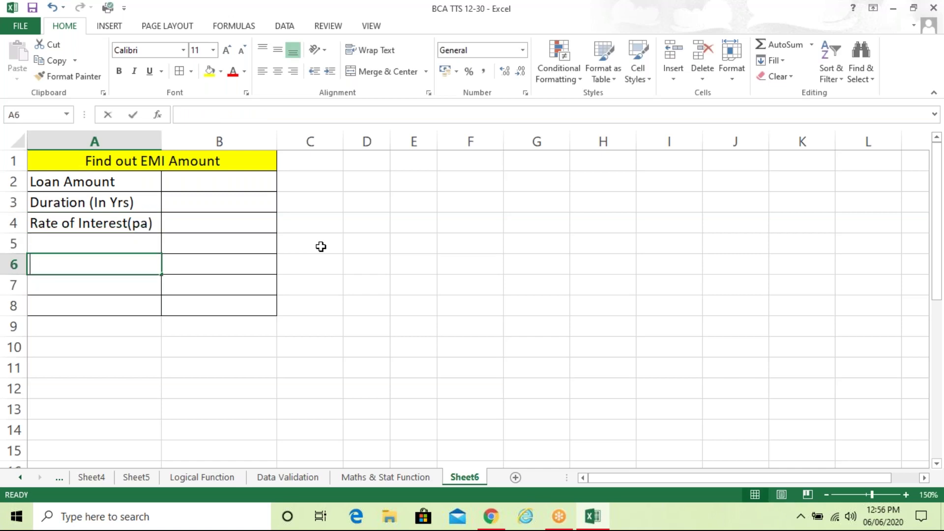
pyautogui.write(' Amount')
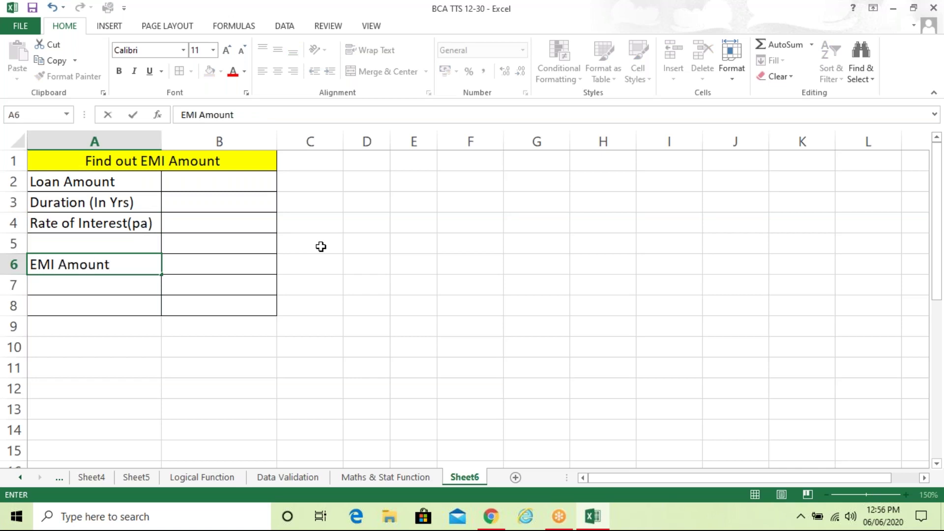
pyautogui.press('Right')
pyautogui.press('Up')
pyautogui.press('Up')
pyautogui.press('Up')
pyautogui.press('Up')
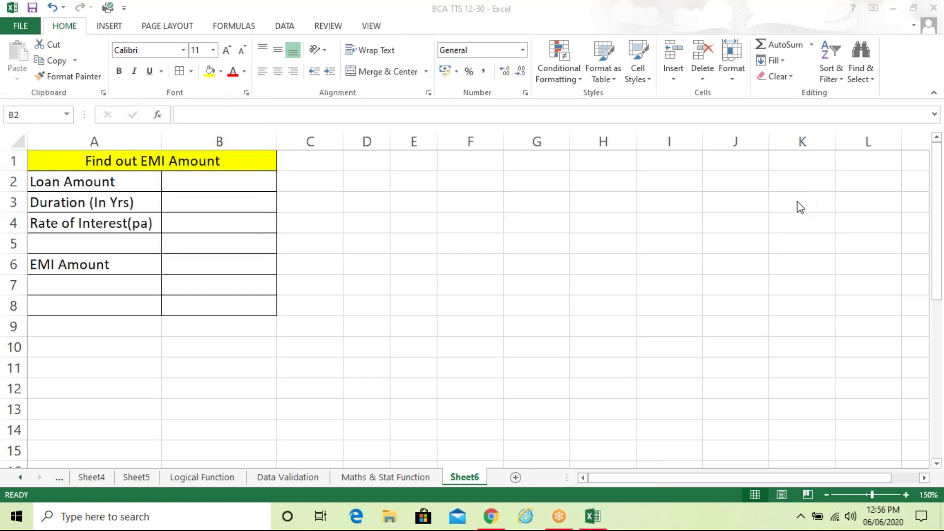
pyautogui.click(259, 190)
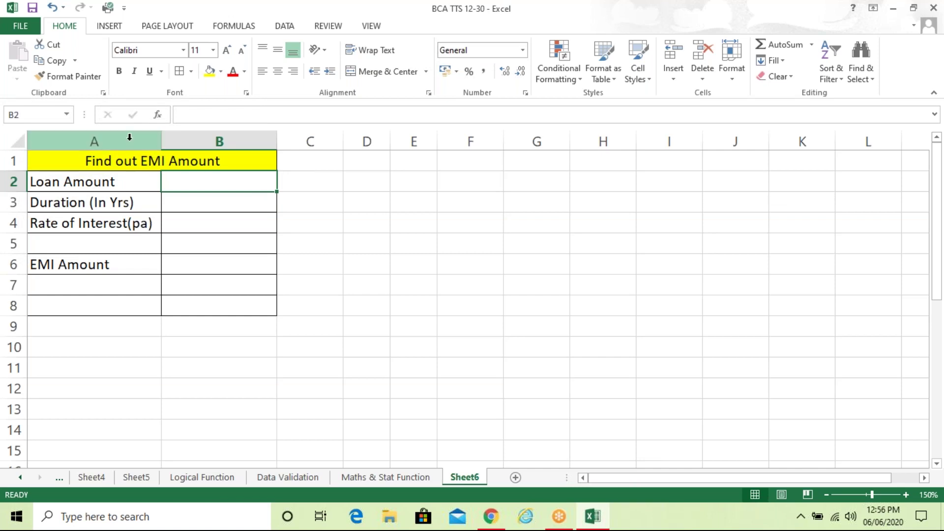
# Copy columns A:B with the EMI table and paste them into columns D:E
pyautogui.moveTo(129, 137); pyautogui.dragTo(414, 142)
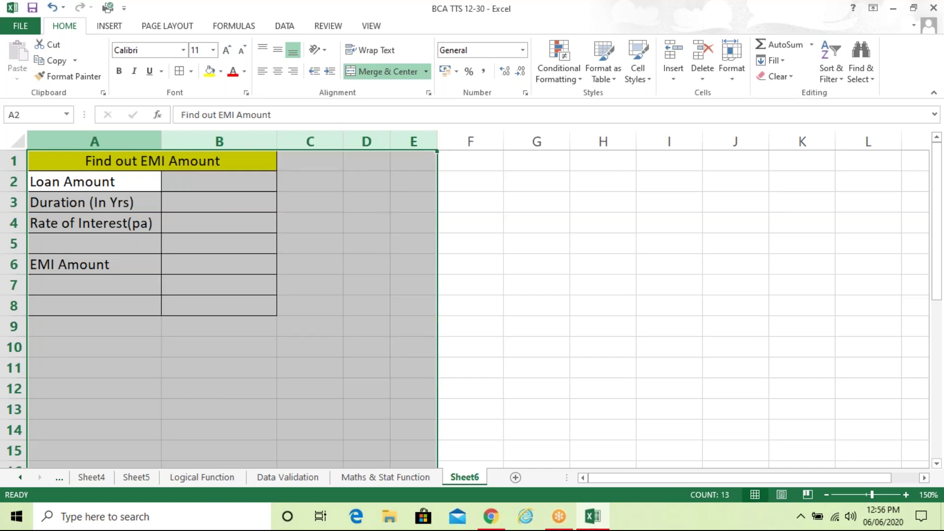
pyautogui.moveTo(94, 141); pyautogui.dragTo(219, 142)
pyautogui.hotkey('ctrl', 'c')
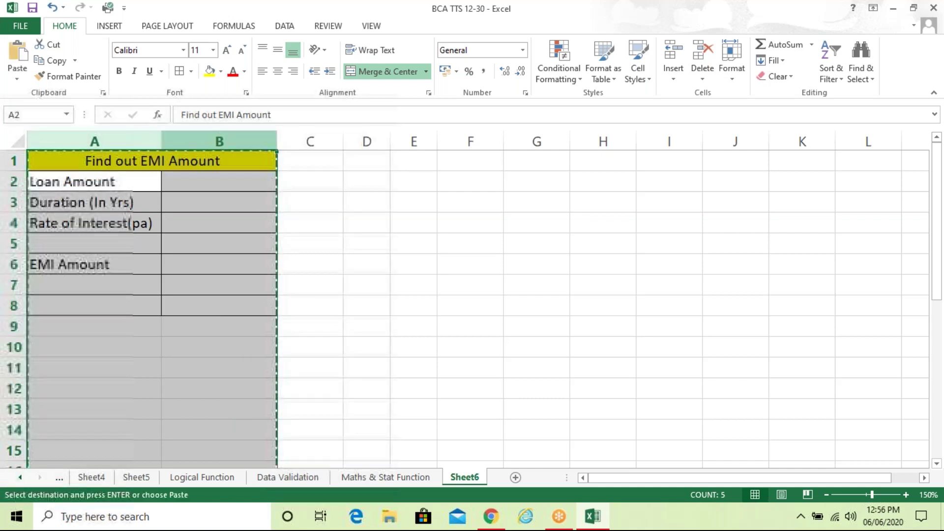
pyautogui.click(310, 181)
pyautogui.click(366, 161)
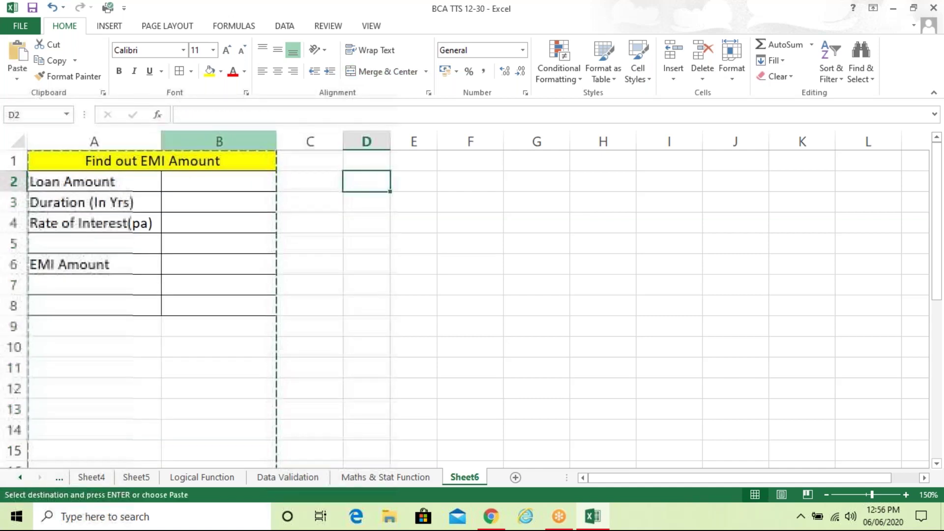
pyautogui.moveTo(366, 141); pyautogui.dragTo(413, 142)
pyautogui.hotkey('ctrl', 'v')
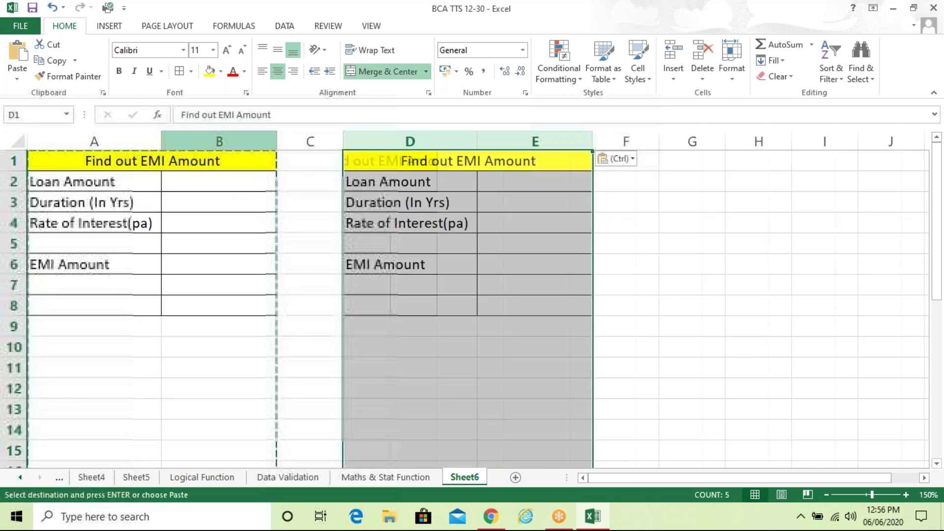
# Paste the copied EMI table columns into G:H and K:L, and end copy mode
pyautogui.click(726, 160)
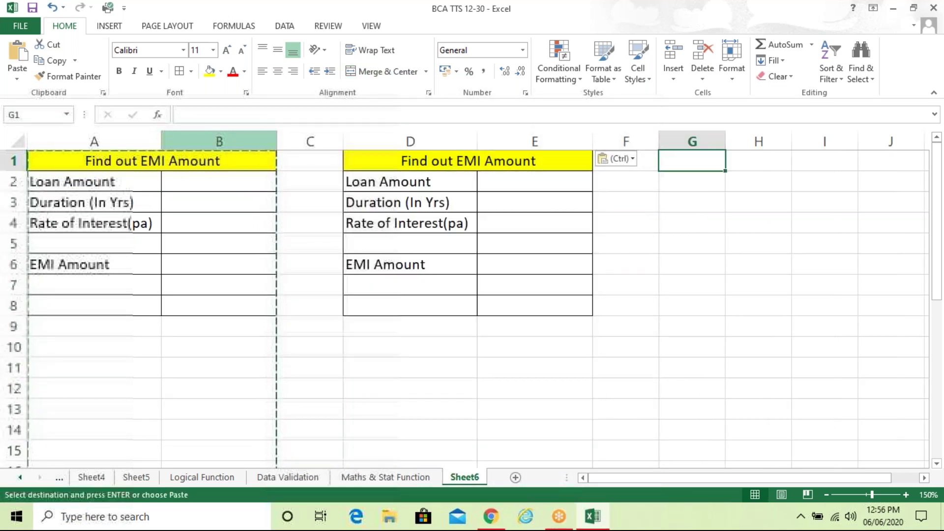
pyautogui.hotkey('ctrl', 'v')
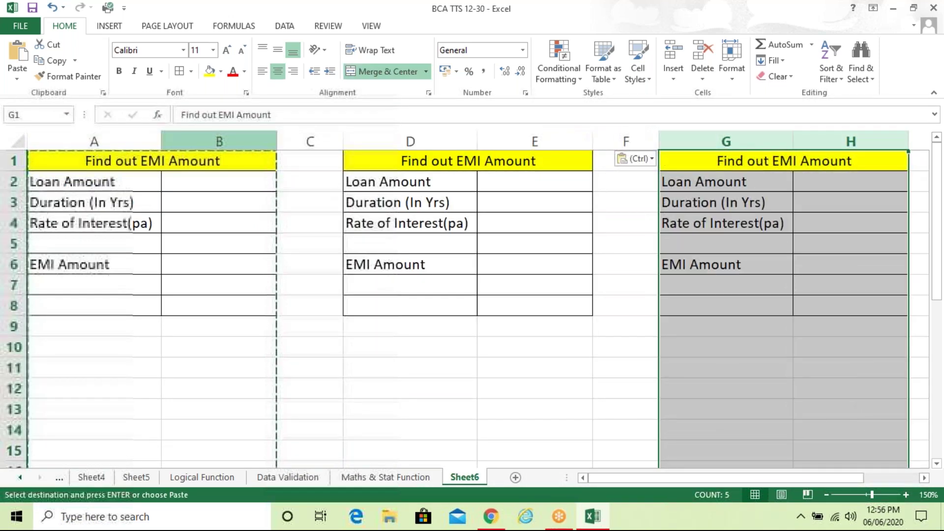
pyautogui.press('Right')
pyautogui.press('Right')
pyautogui.press('Right')
pyautogui.press('Right')
pyautogui.hotkey('ctrl', 'v')
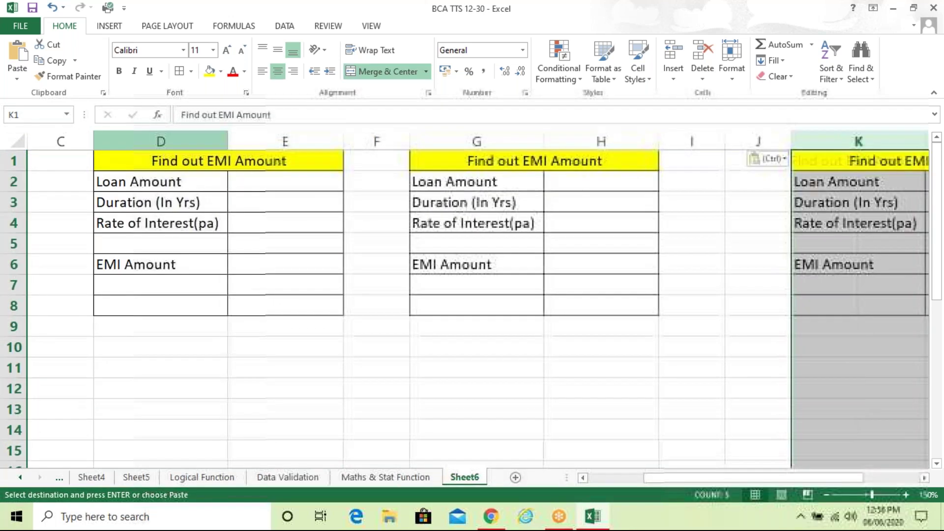
pyautogui.press('Escape')
pyautogui.hotkey('ctrl', 'Home')
# Clear the text from the copied EMI tables in D1:L8, keeping their borders and fill
pyautogui.click(434, 161)
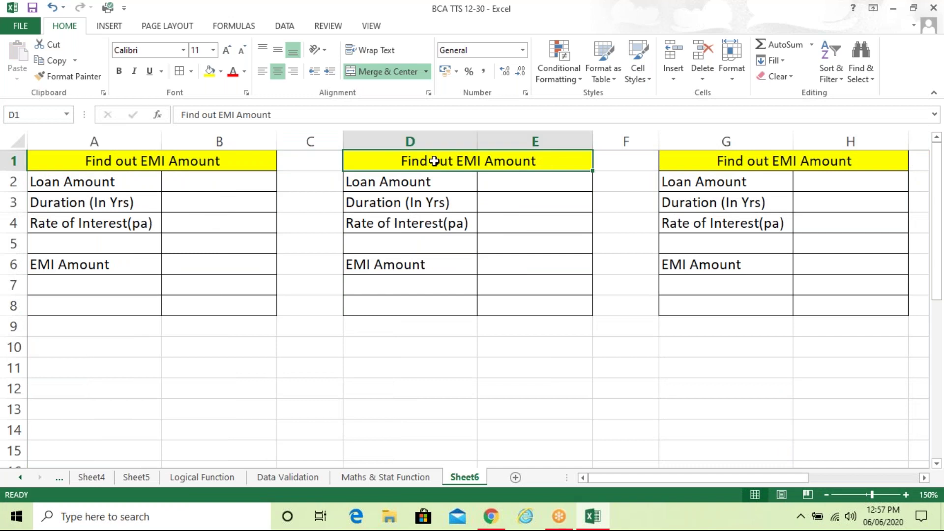
pyautogui.hotkey('shift', 'Right')
pyautogui.hotkey('shift', 'Right')
pyautogui.hotkey('shift', 'Right')
pyautogui.hotkey('shift', 'Right')
pyautogui.hotkey('shift', 'Right')
pyautogui.hotkey('shift', 'Right')
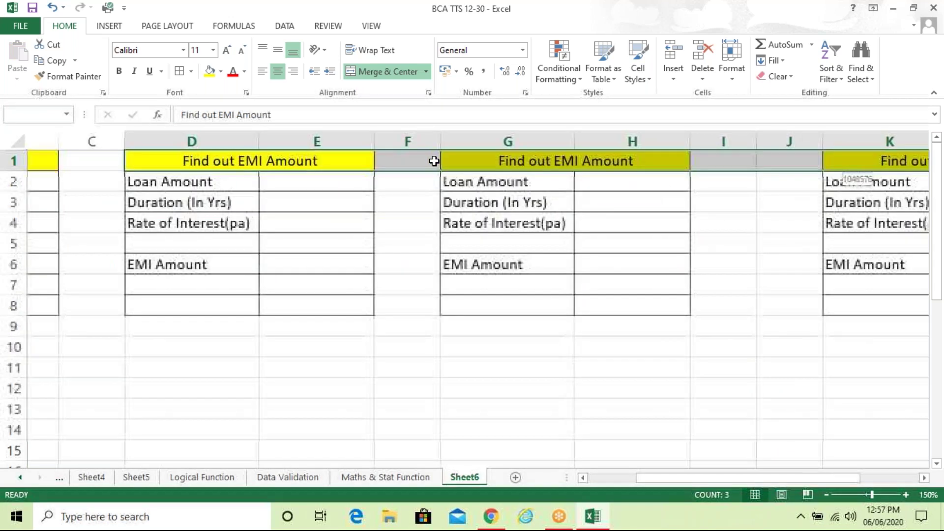
pyautogui.hotkey('shift', 'Down')
pyautogui.hotkey('shift', 'Down')
pyautogui.hotkey('shift', 'Down')
pyautogui.hotkey('shift', 'Down')
pyautogui.hotkey('shift', 'Down')
pyautogui.hotkey('shift', 'Down')
pyautogui.hotkey('shift', 'Down')
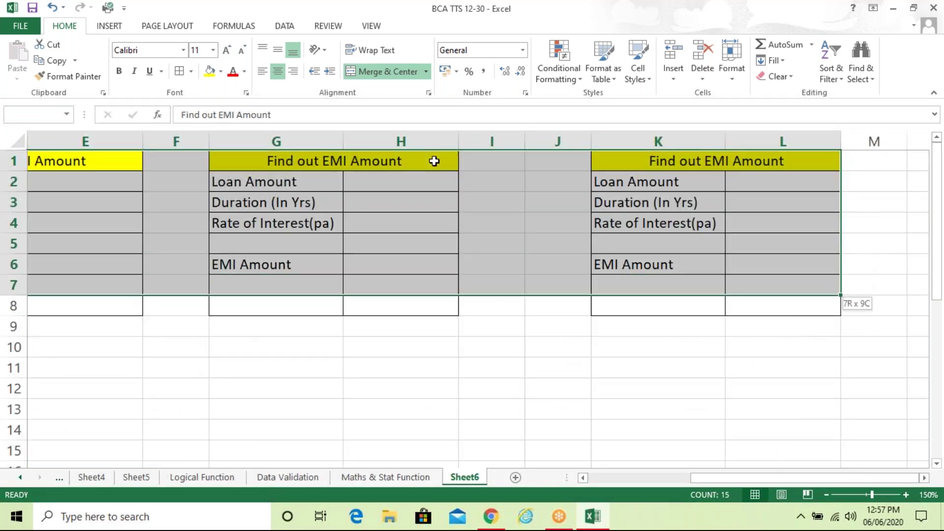
pyautogui.moveTo(700, 481); pyautogui.dragTo(544, 477)
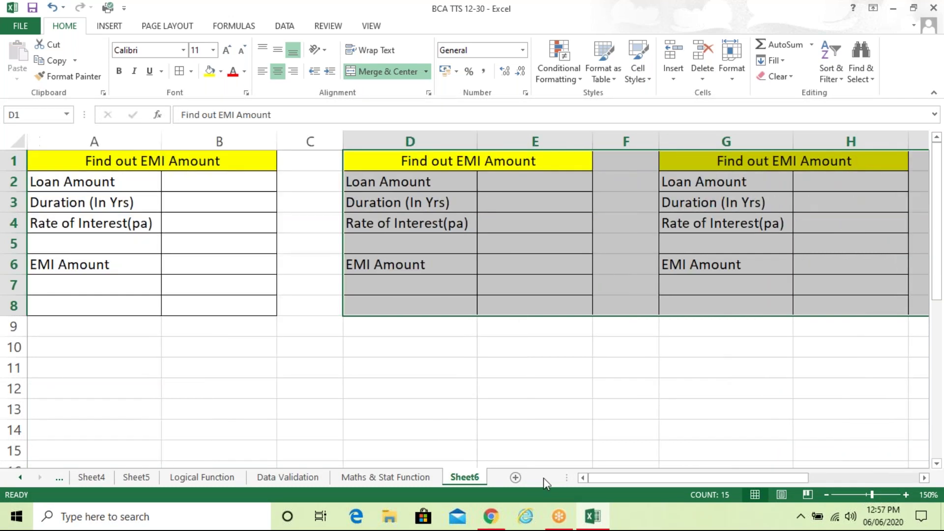
pyautogui.press('Delete')
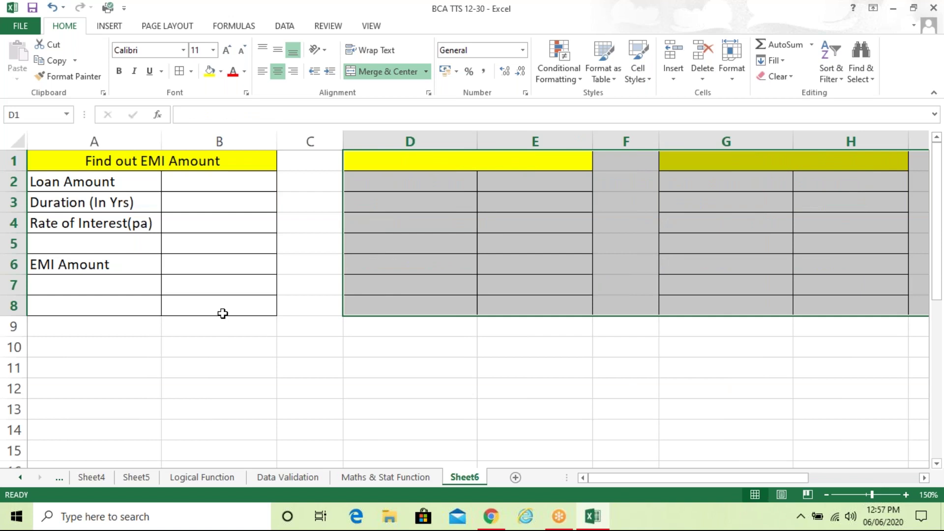
# Enter 500000 as the loan amount in cell B2
pyautogui.click(244, 182)
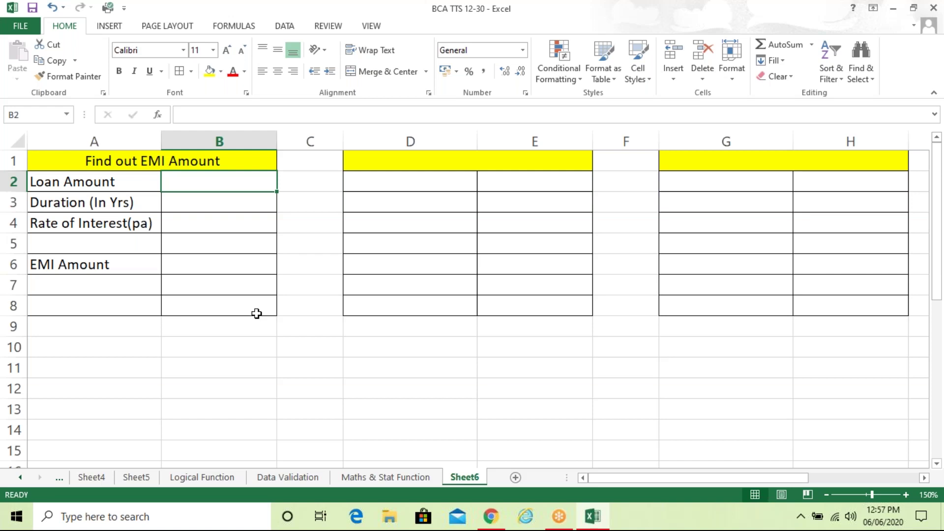
pyautogui.write('50')
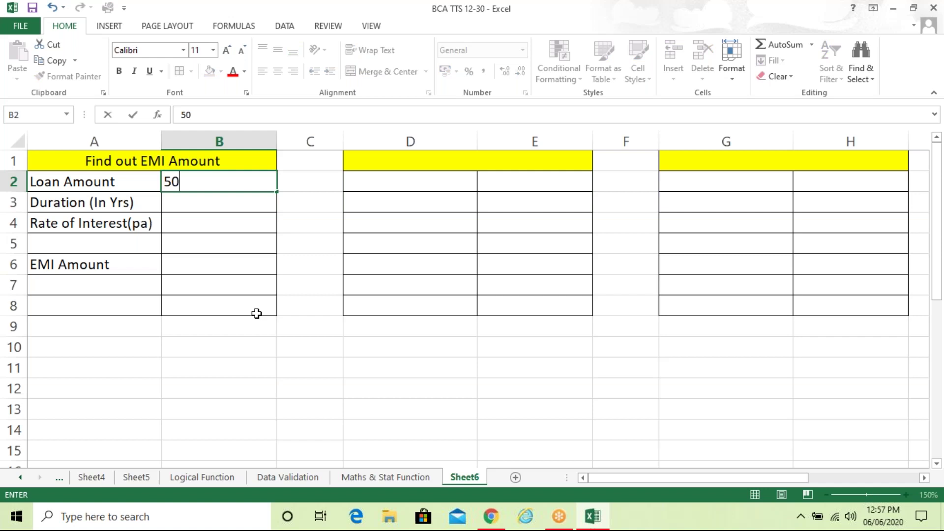
pyautogui.write('0000')
pyautogui.press('Return')
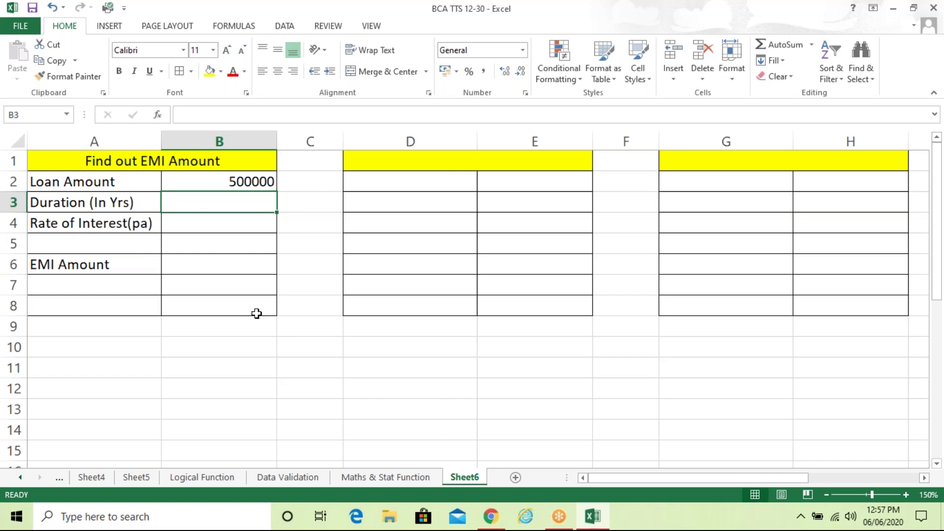
# Set the loan amount in B2 to 200000 and enter a duration of 2 years in B3
pyautogui.press('Up')
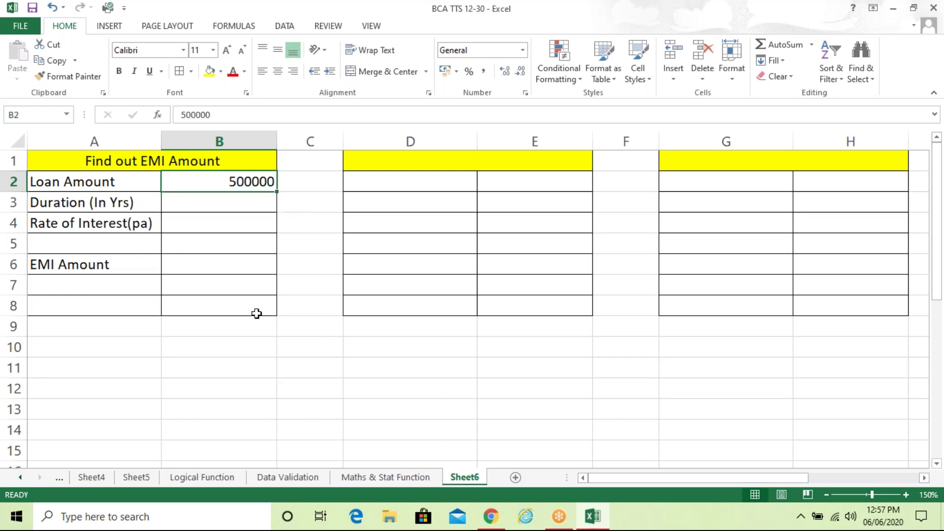
pyautogui.write('200000')
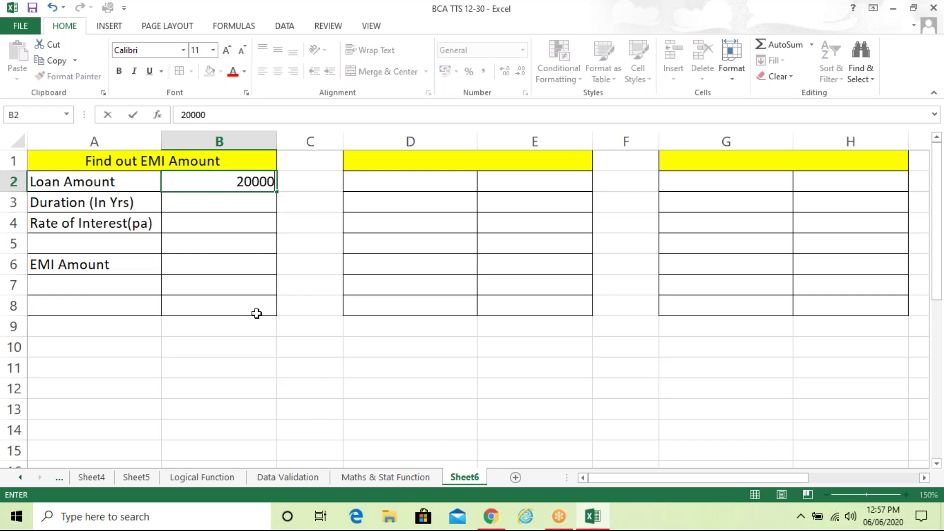
pyautogui.press('Return')
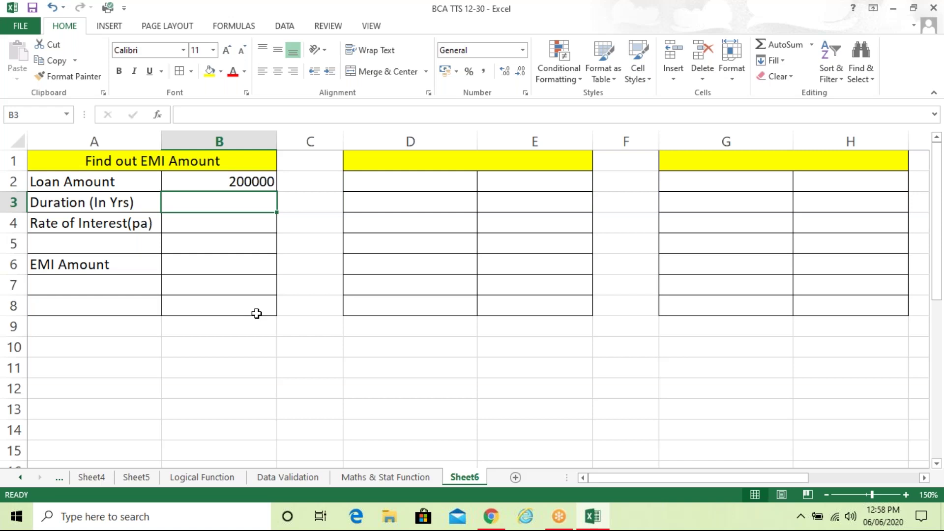
pyautogui.write('2')
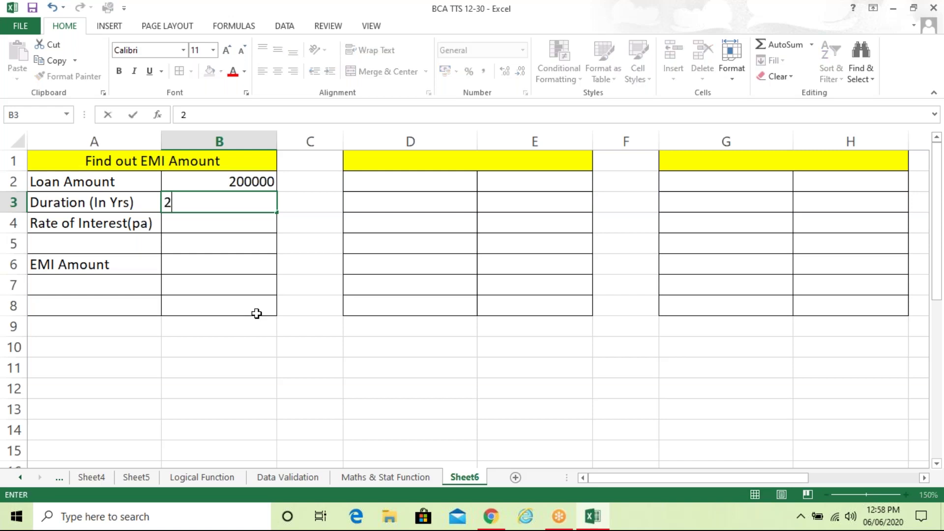
pyautogui.press('Return')
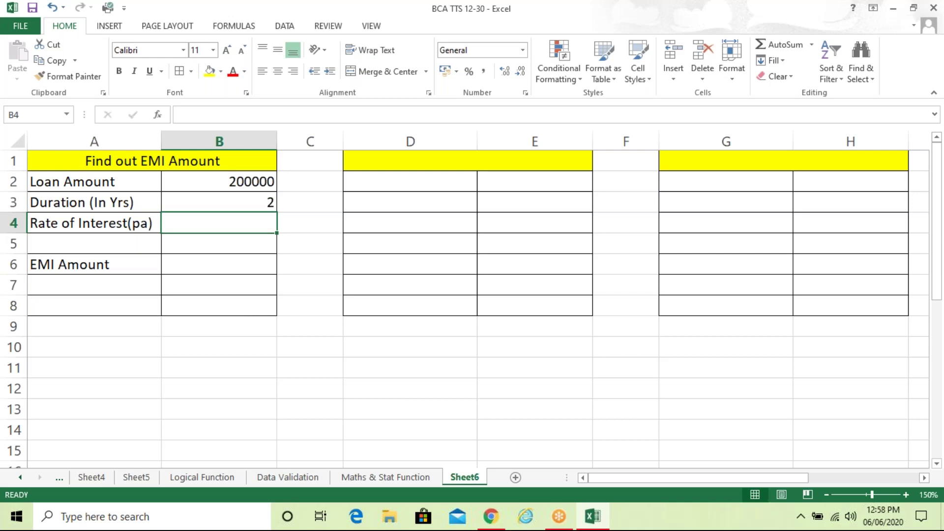
# Correct the A4 label to "Rate of Interest (pa)" and enter 13.50% in cell B4
pyautogui.doubleClick(126, 225)
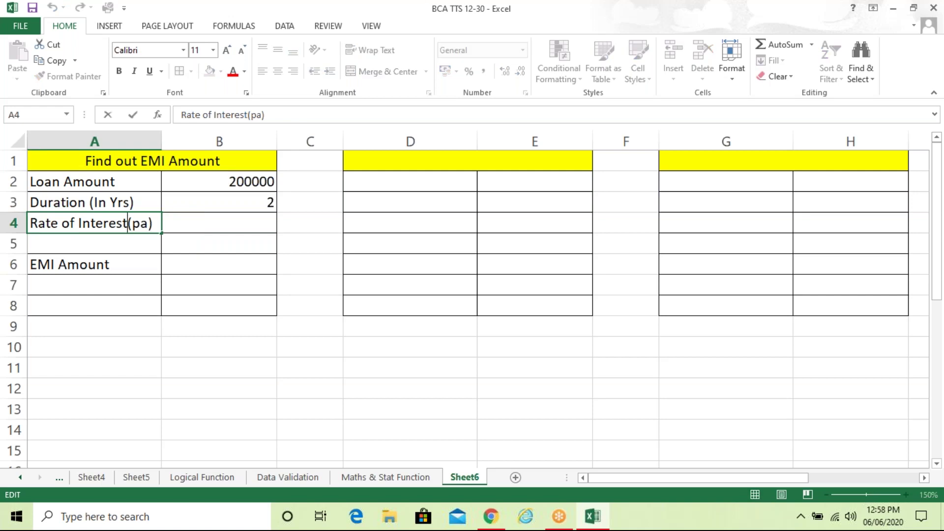
pyautogui.press('Tab')
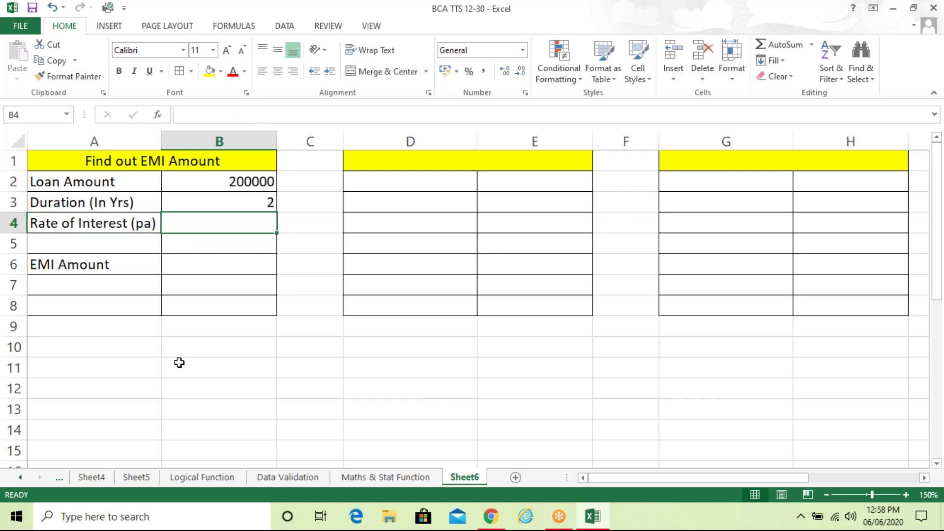
pyautogui.write('13')
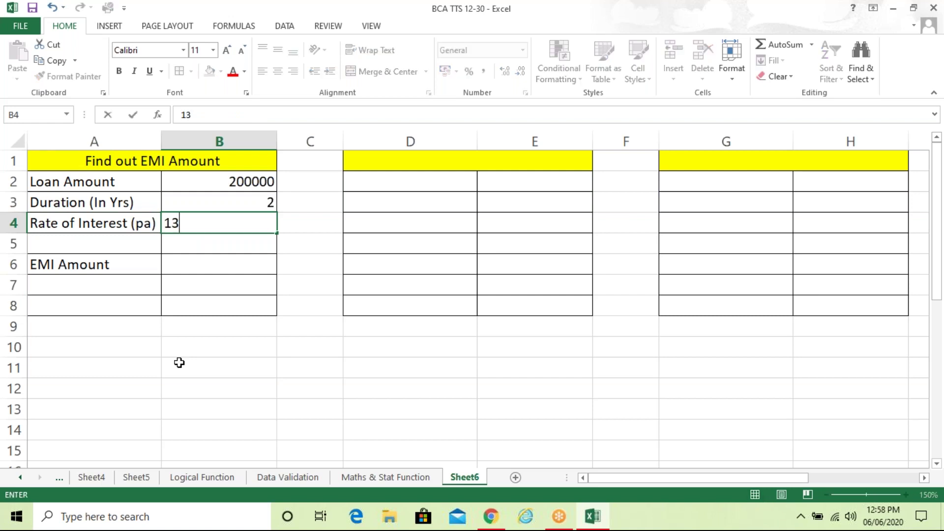
pyautogui.write('.50%')
pyautogui.press('Return')
# Insert the financial function PMT in cell B6 beside the EMI Amount label
pyautogui.press('Down')
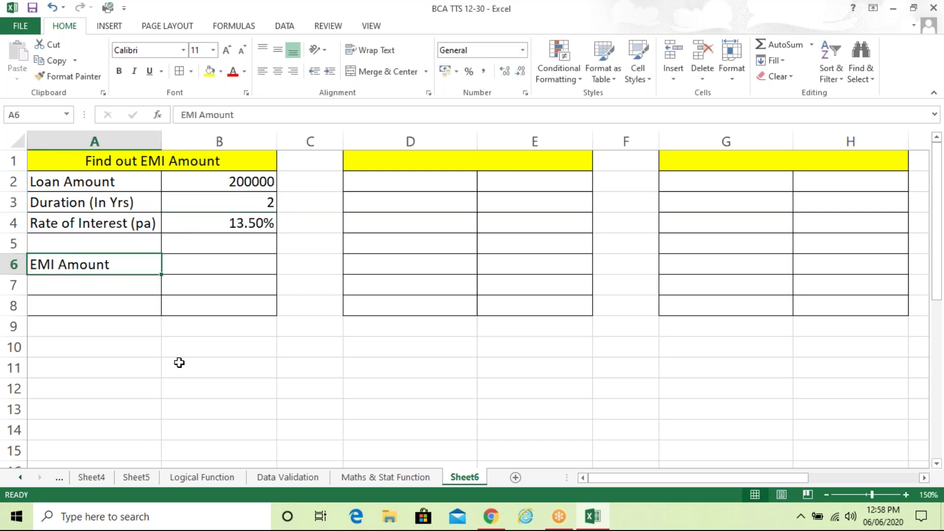
pyautogui.press('Right')
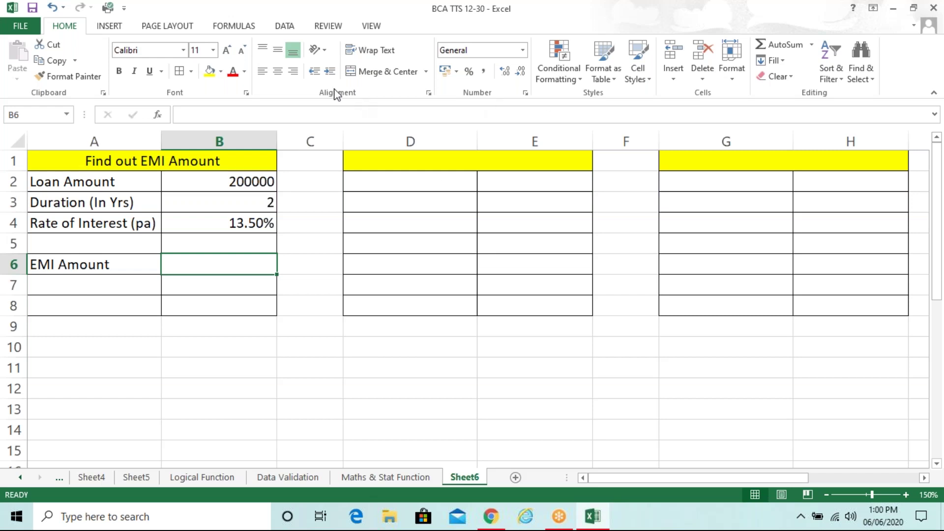
pyautogui.click(252, 31)
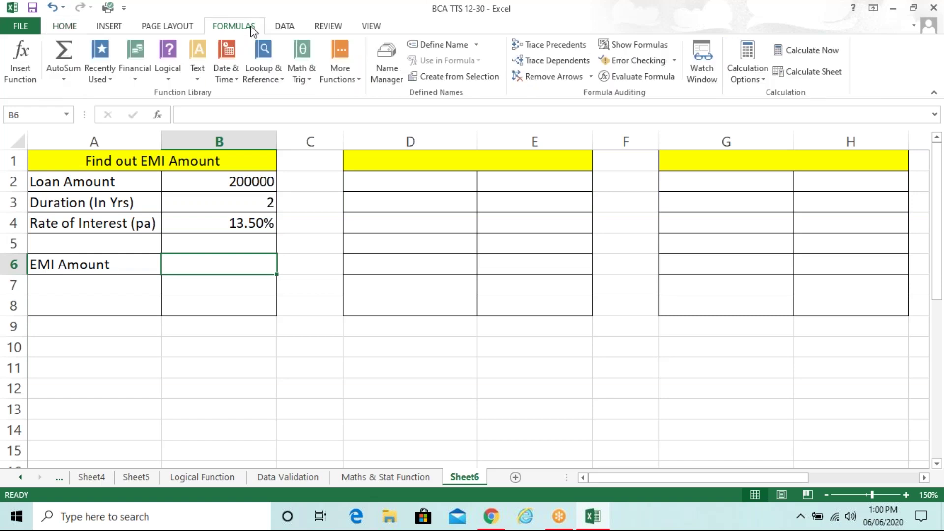
pyautogui.click(135, 77)
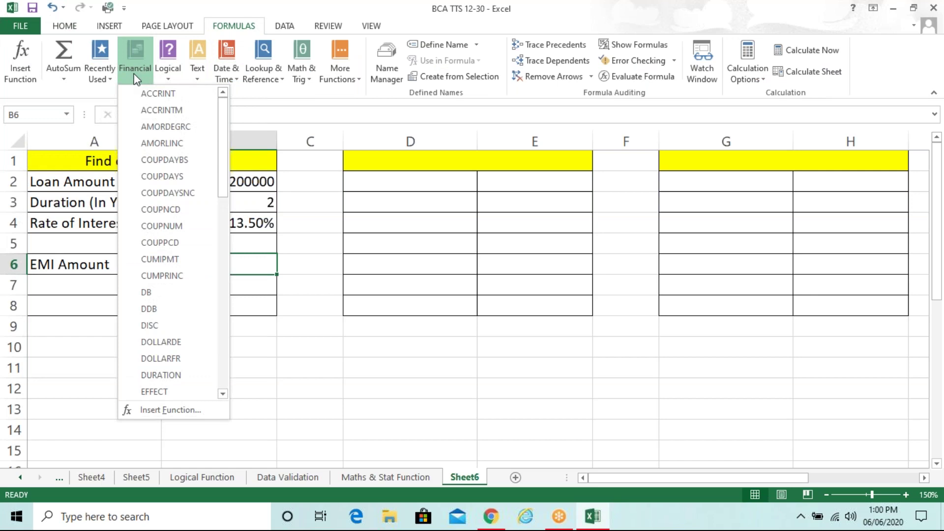
pyautogui.press('Down')
pyautogui.press('Down')
pyautogui.press('Down')
pyautogui.press('Down')
pyautogui.press('Down')
pyautogui.press('Down')
pyautogui.press('Down')
pyautogui.press('Down')
pyautogui.press('Down')
pyautogui.press('Down')
pyautogui.press('Down')
pyautogui.press('Down')
pyautogui.press('Down')
pyautogui.press('Down')
pyautogui.press('Down')
pyautogui.press('Down')
pyautogui.press('Down')
pyautogui.press('Down')
pyautogui.press('Down')
pyautogui.press('Down')
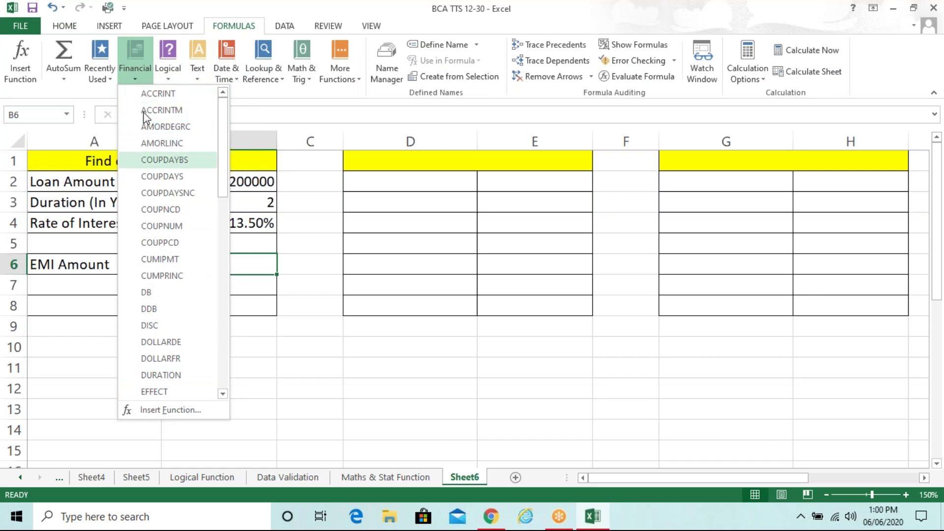
pyautogui.press('Down')
pyautogui.press('Down')
pyautogui.press('Down')
pyautogui.press('Down')
pyautogui.press('Down')
pyautogui.press('Down')
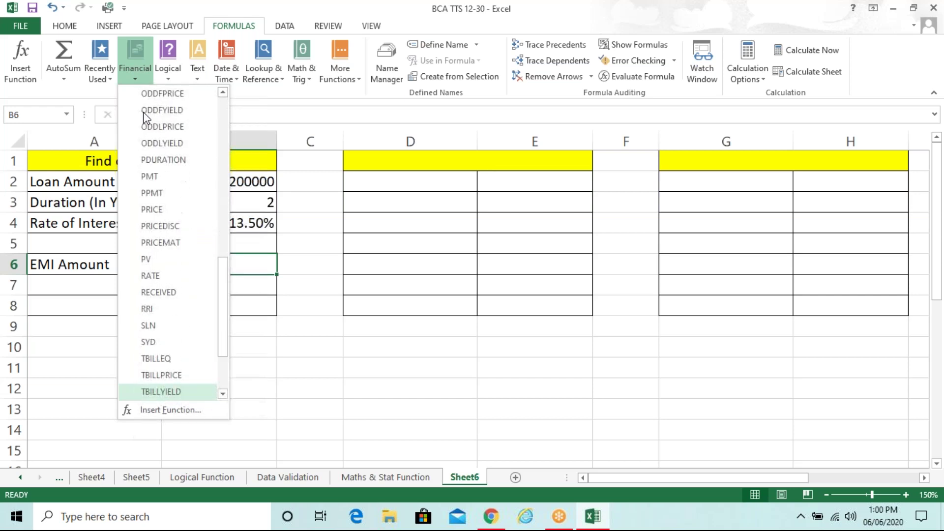
pyautogui.press('Up')
pyautogui.press('Up')
pyautogui.press('Up')
pyautogui.press('Up')
pyautogui.press('Up')
pyautogui.press('Up')
pyautogui.press('Up')
pyautogui.press('Up')
pyautogui.press('Up')
pyautogui.press('Up')
pyautogui.press('Up')
pyautogui.press('Up')
pyautogui.press('Up')
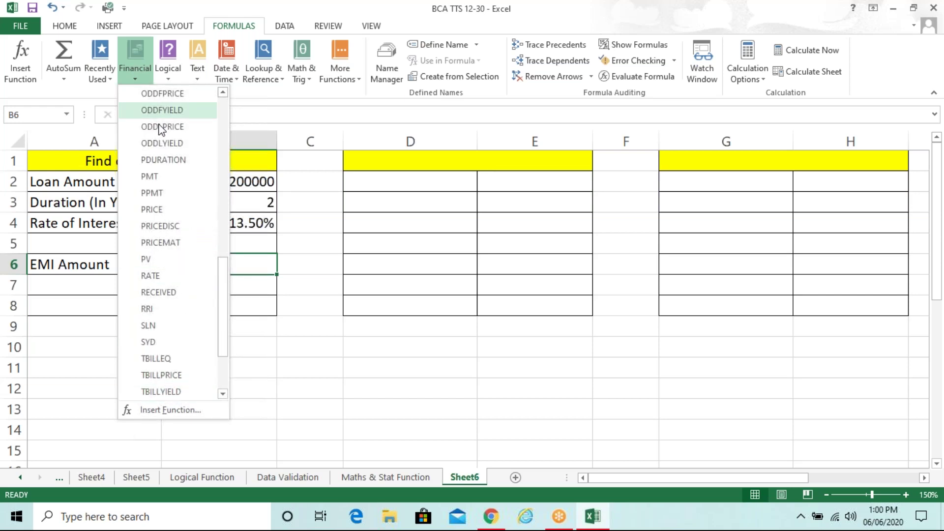
pyautogui.click(196, 179)
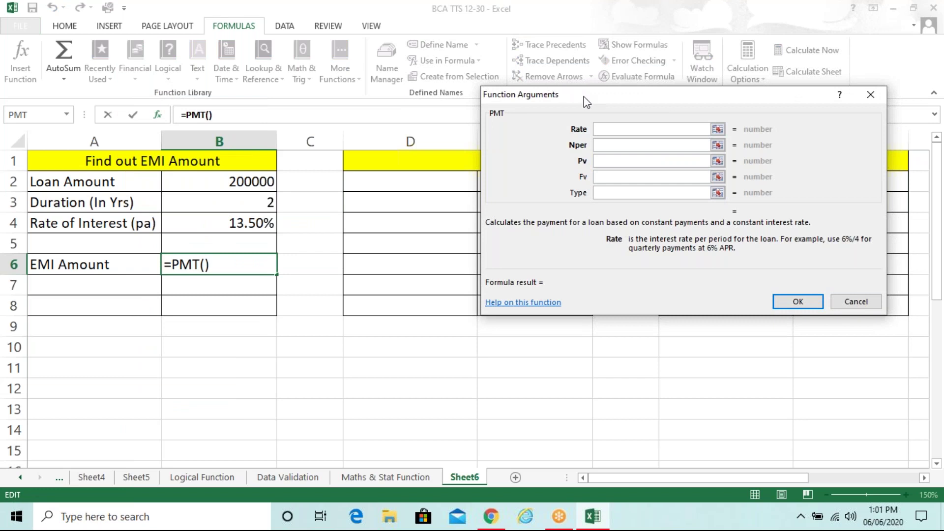
# Set the PMT arguments to Rate B4/12, Nper B3*12 and Pv B2, and accept the function
pyautogui.moveTo(583, 96); pyautogui.dragTo(386, 141)
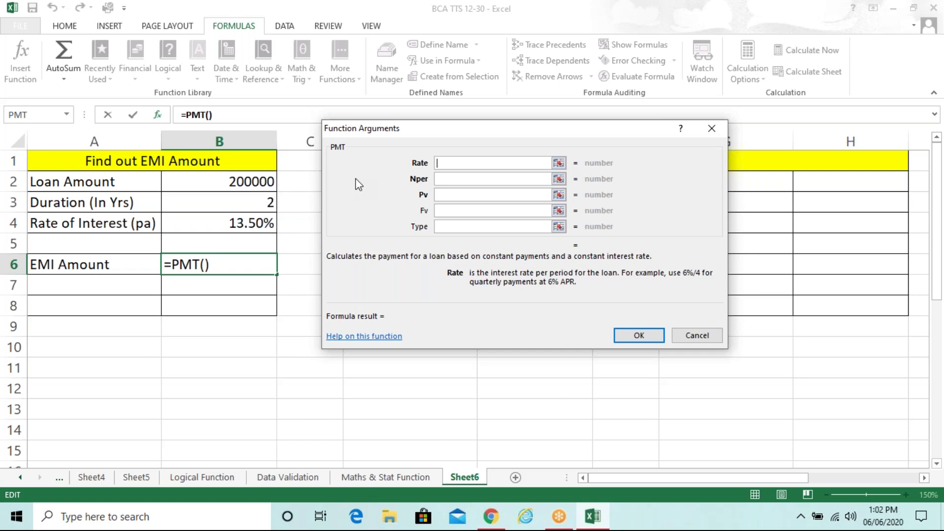
pyautogui.click(247, 225)
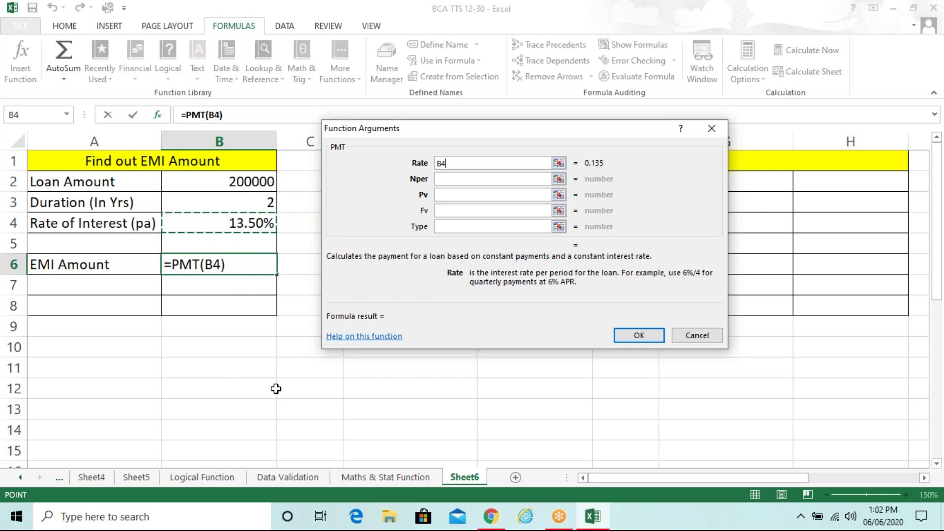
pyautogui.write('/12')
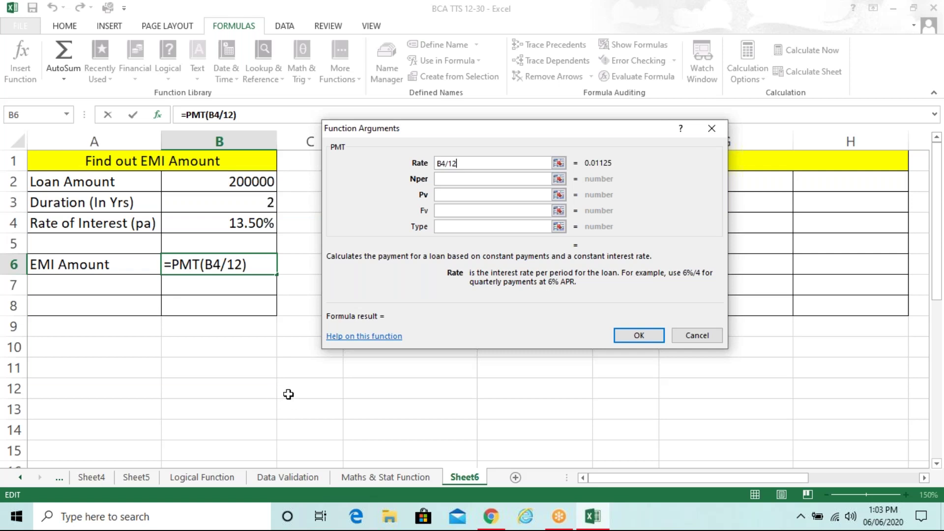
pyautogui.click(445, 181)
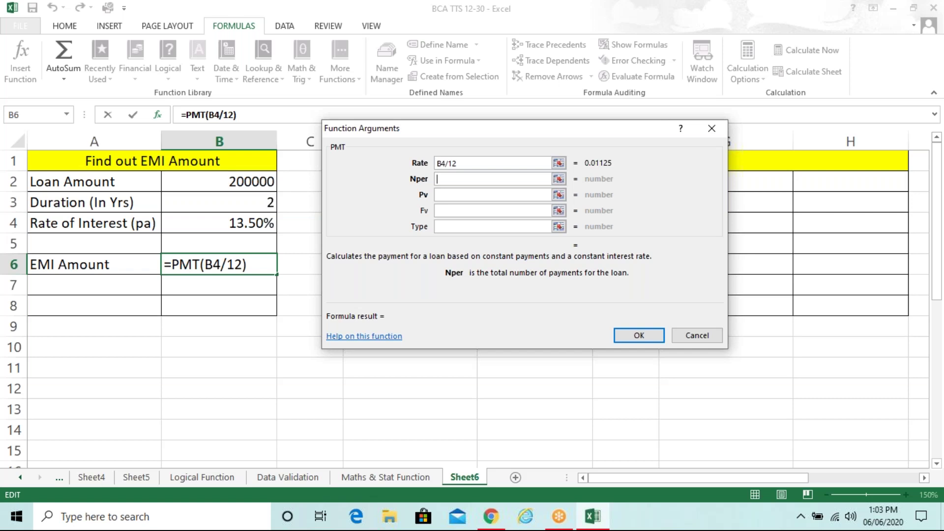
pyautogui.write('24')
pyautogui.press('BackSpace')
pyautogui.press('BackSpace')
pyautogui.click(252, 202)
pyautogui.write('*12')
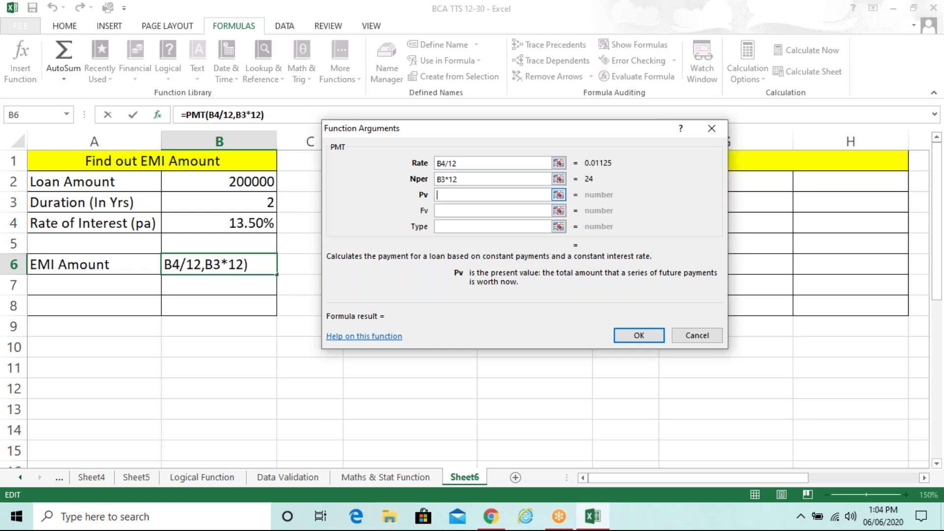
pyautogui.click(256, 176)
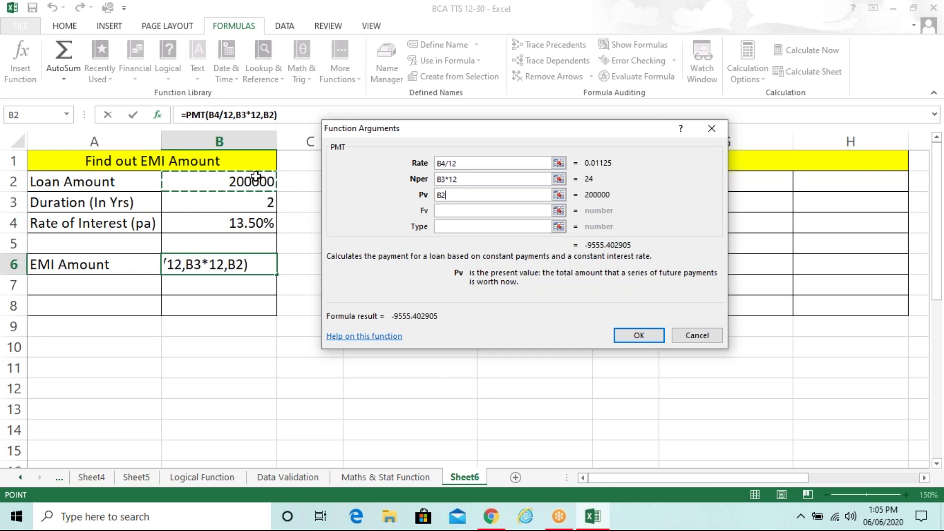
pyautogui.click(652, 336)
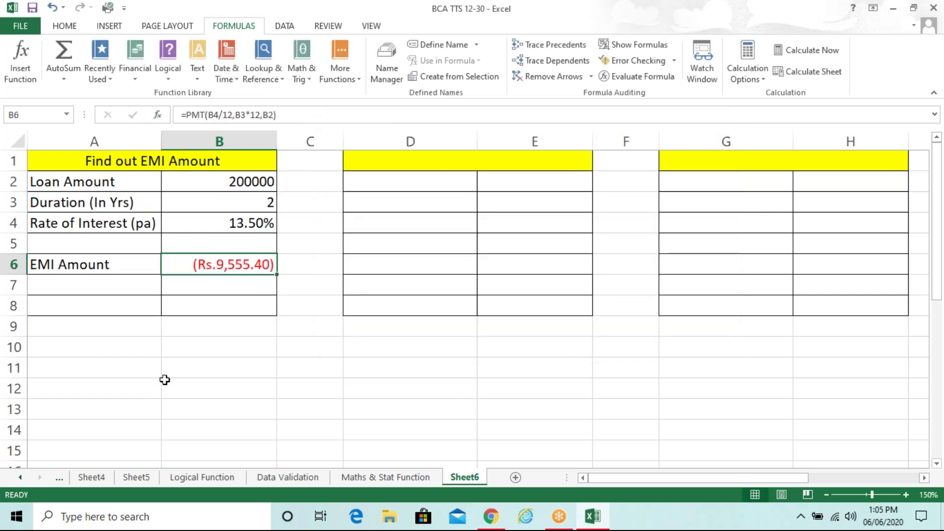
# Clear the PMT formula from cell B6
pyautogui.click(153, 381)
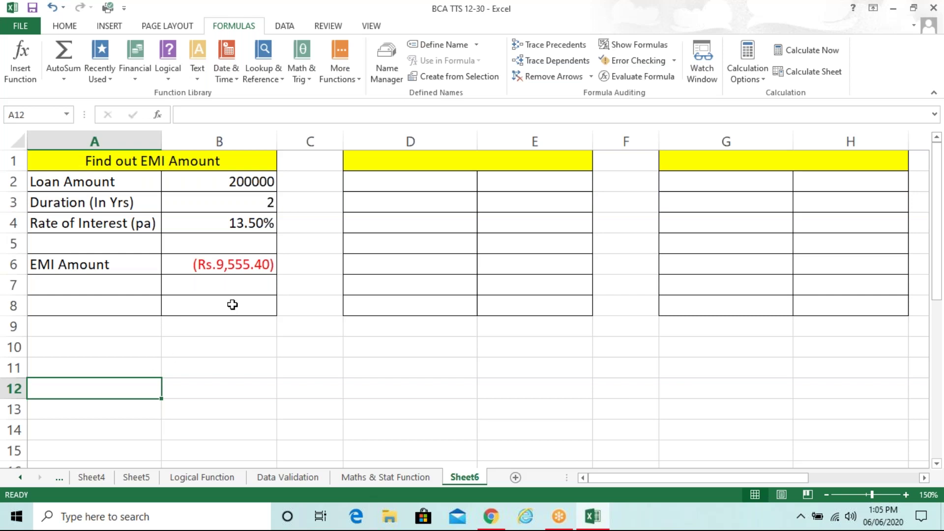
pyautogui.click(239, 265)
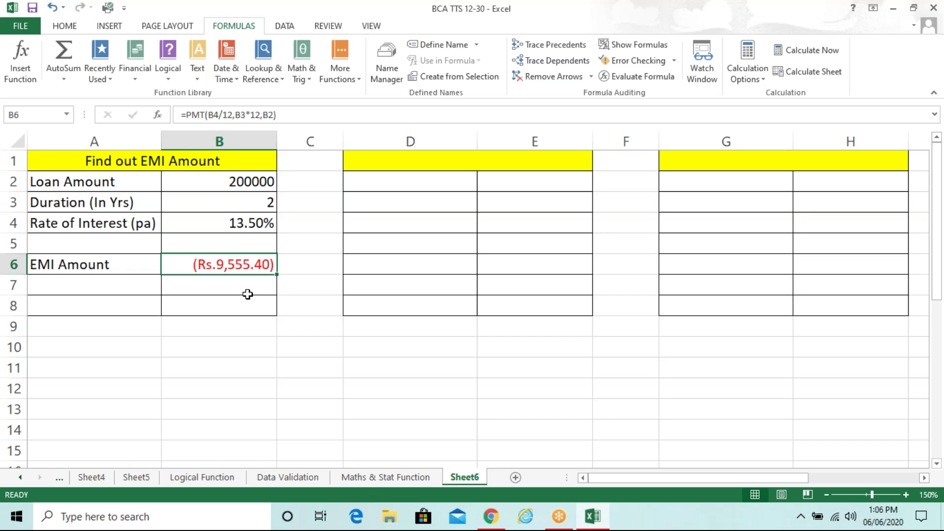
pyautogui.press('Delete')
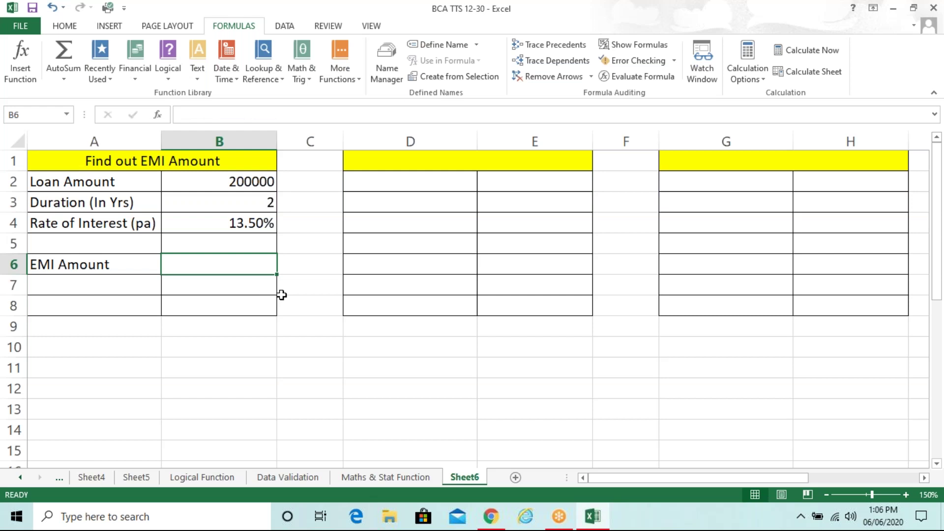
pyautogui.click(226, 295)
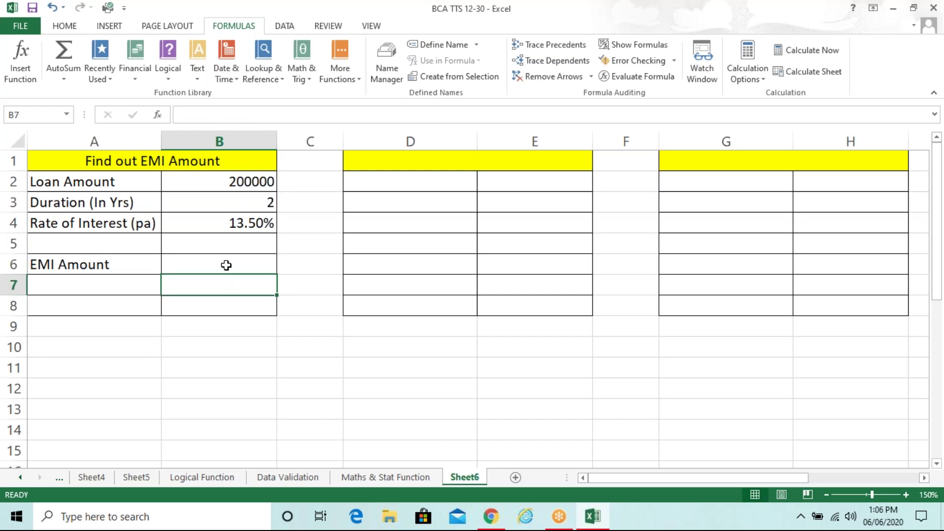
# Start a PMT formula in cell B6 beside the EMI Amount label and open its function arguments
pyautogui.click(226, 265)
pyautogui.write('=')
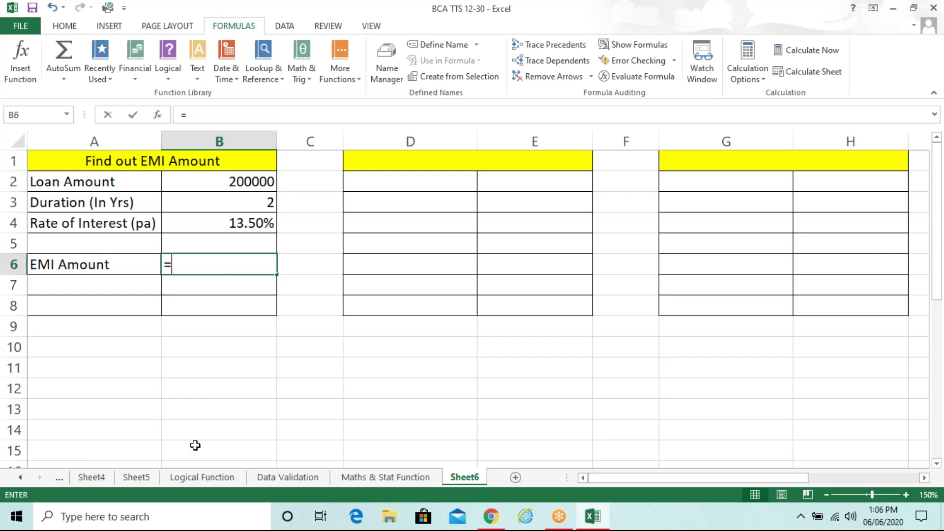
pyautogui.write('pmt')
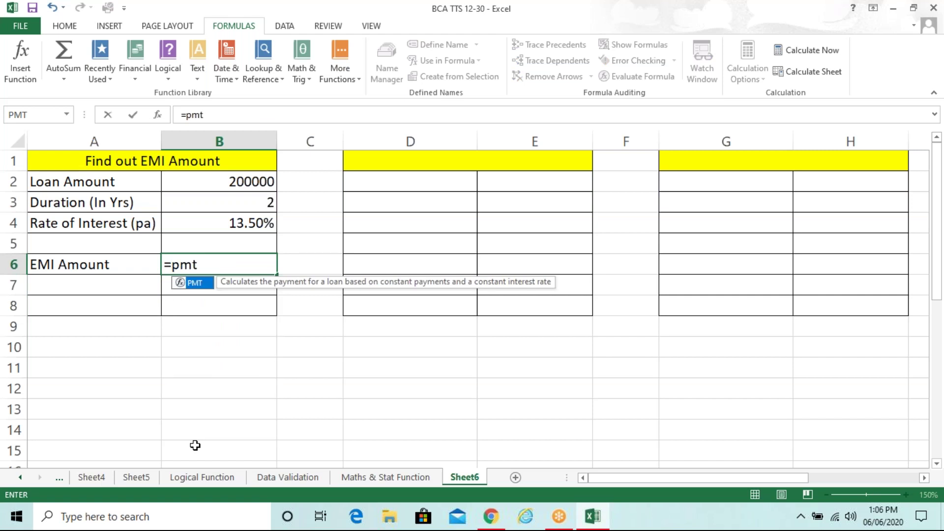
pyautogui.write('(')
pyautogui.hotkey('ctrl', 'a')
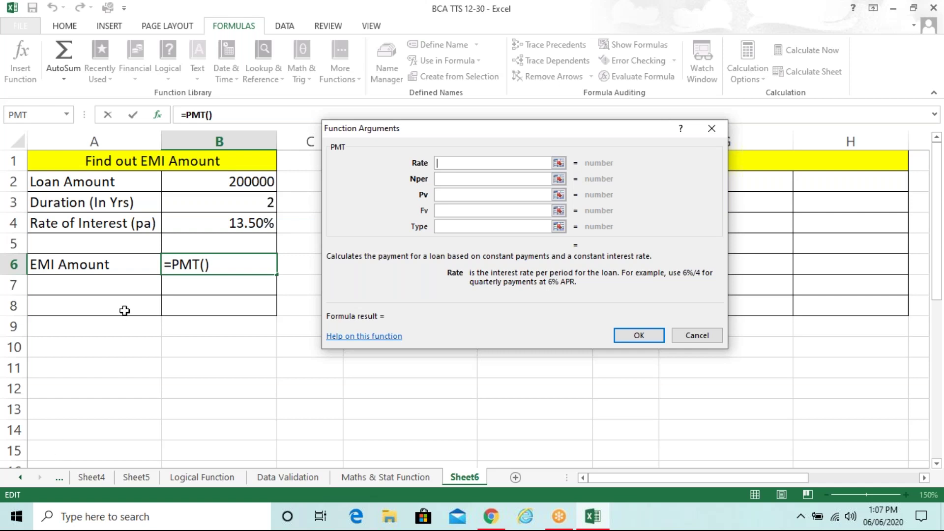
# Set the PMT Rate argument to B4/12 to use the monthly interest rate
pyautogui.click(200, 230)
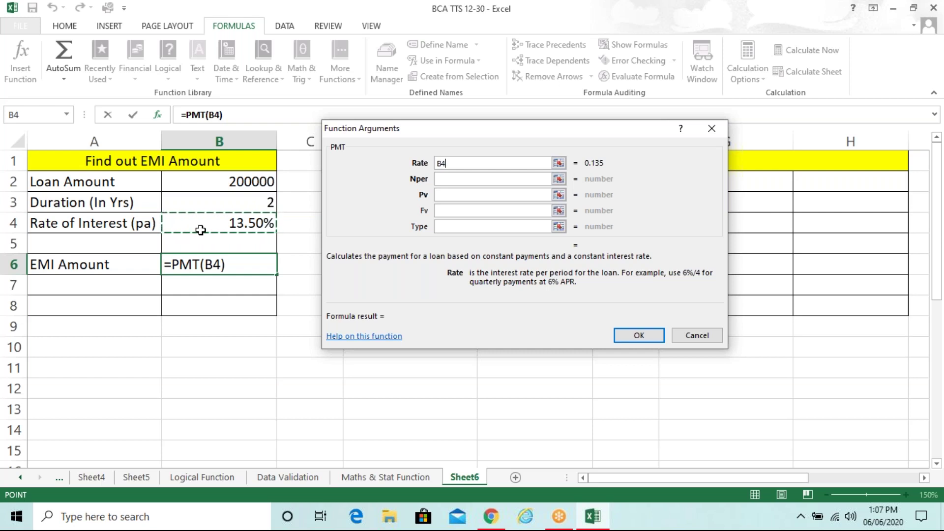
pyautogui.write('/')
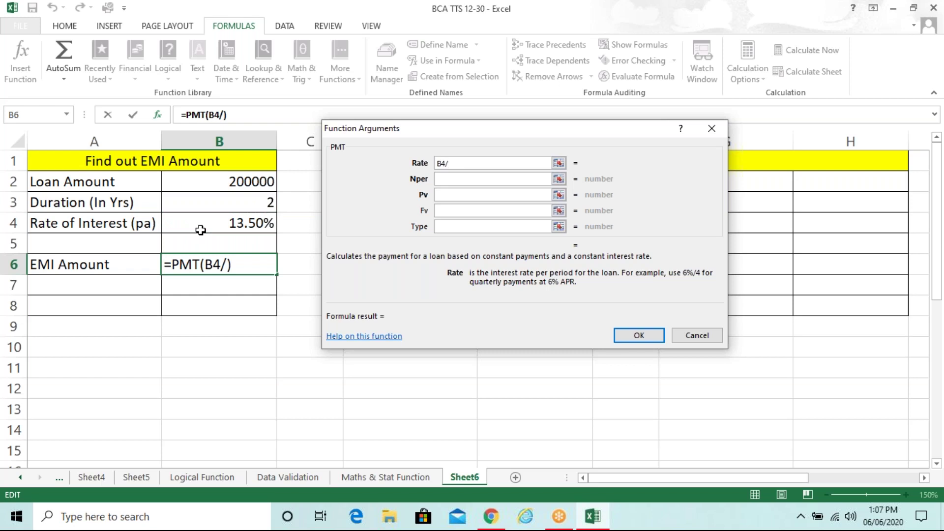
pyautogui.write('12')
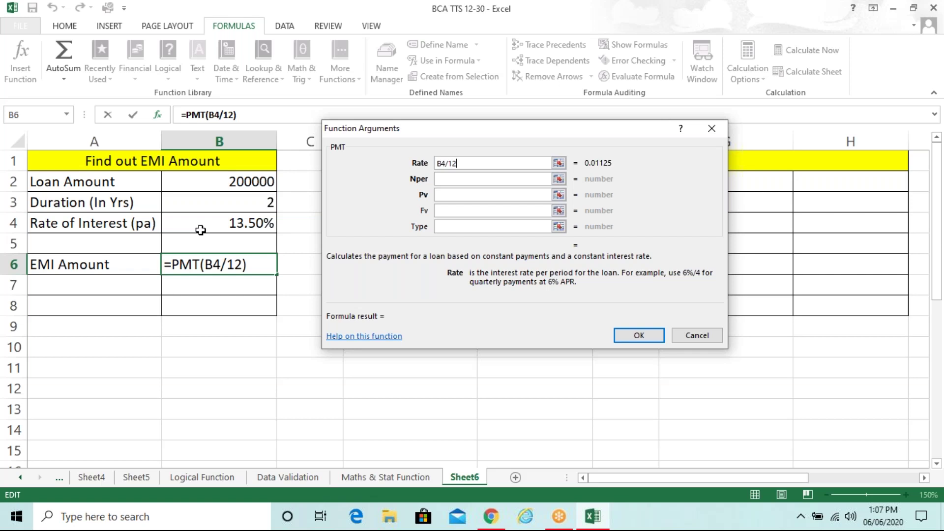
pyautogui.press('BackSpace')
pyautogui.press('BackSpace')
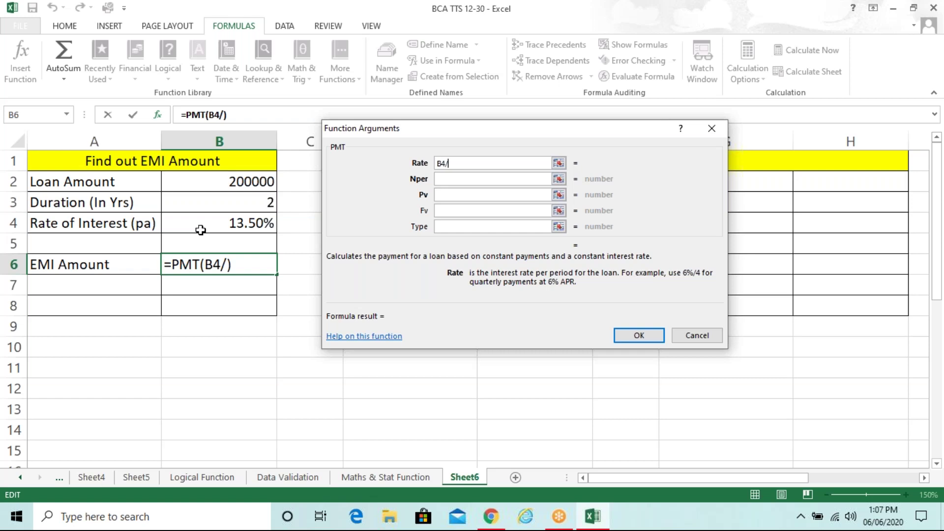
pyautogui.write('4')
pyautogui.press('BackSpace')
pyautogui.write('2')
pyautogui.press('BackSpace')
pyautogui.write('12')
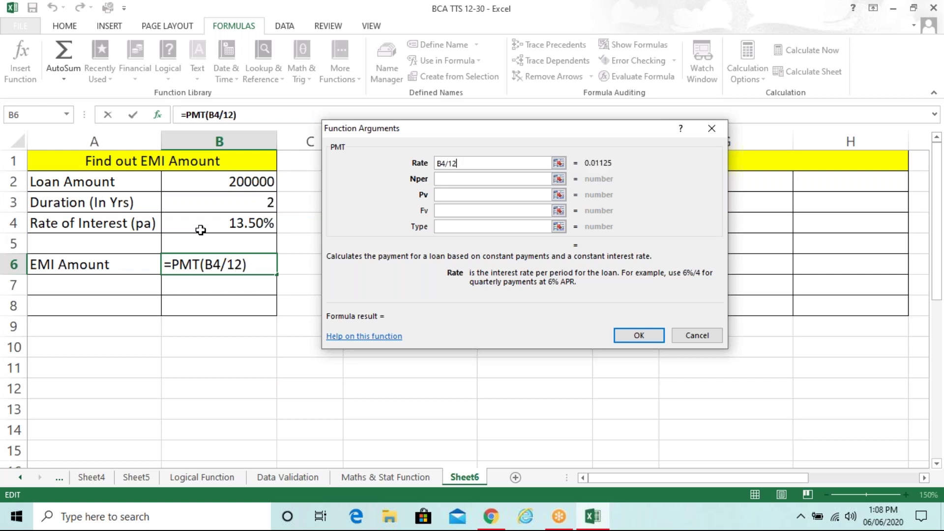
# Set the PMT arguments Nper to B3*12 and Pv to -B2, and accept the function
pyautogui.click(491, 179)
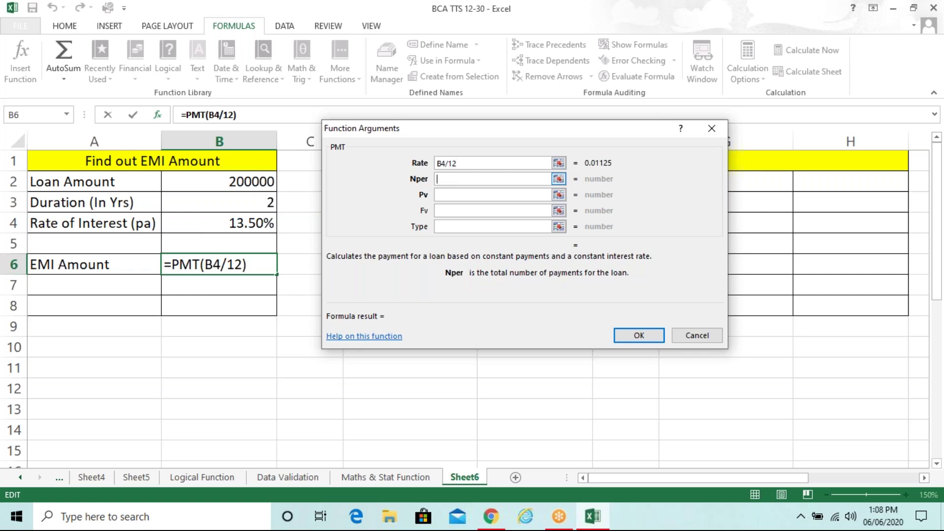
pyautogui.click(269, 201)
pyautogui.write('*12')
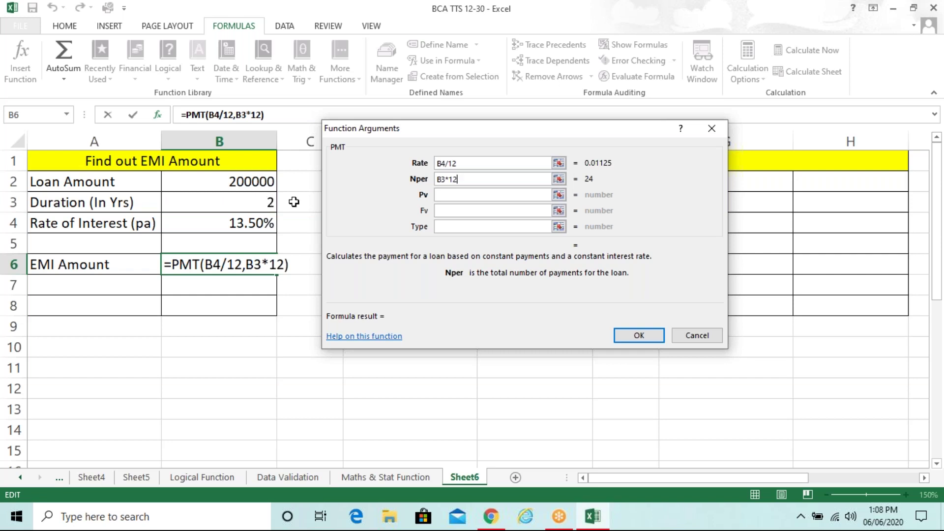
pyautogui.click(462, 195)
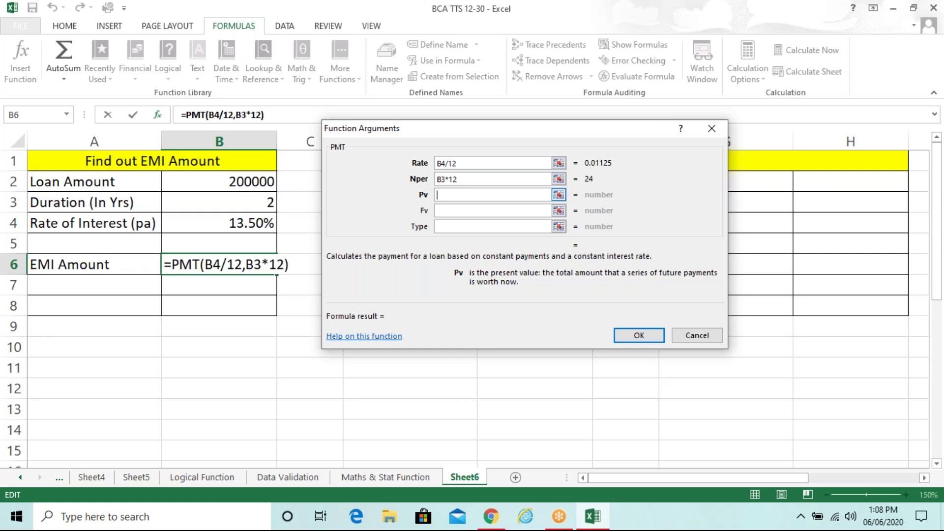
pyautogui.write('-')
pyautogui.click(216, 186)
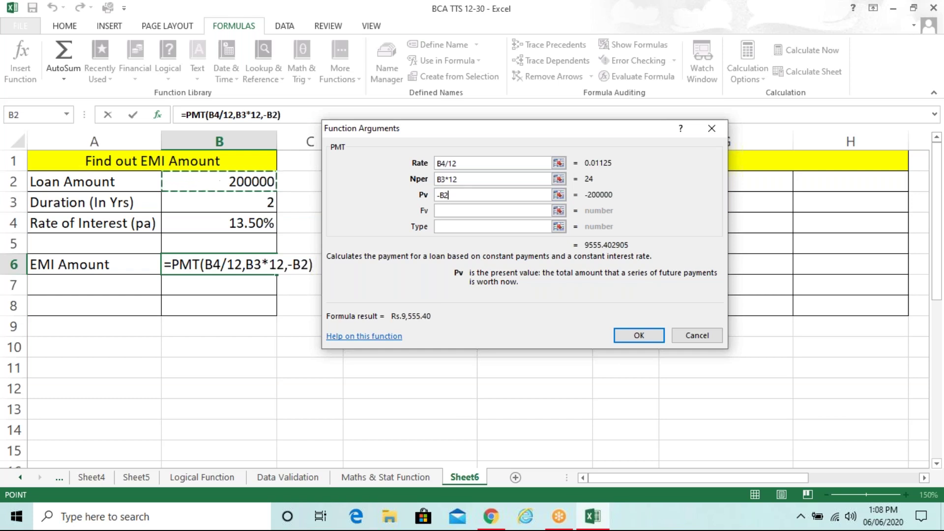
pyautogui.click(639, 336)
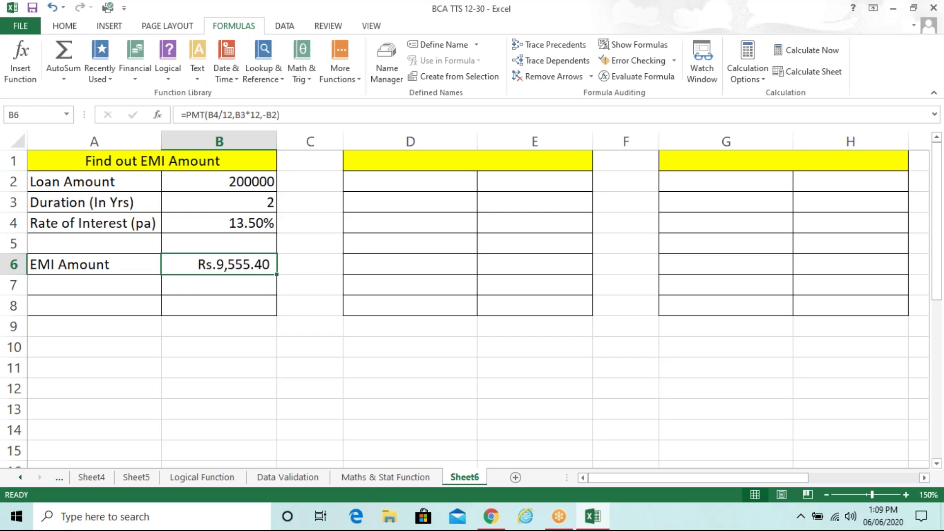
# Calculate the total repayment in cell B10 with the formula =B6*24
pyautogui.click(246, 358)
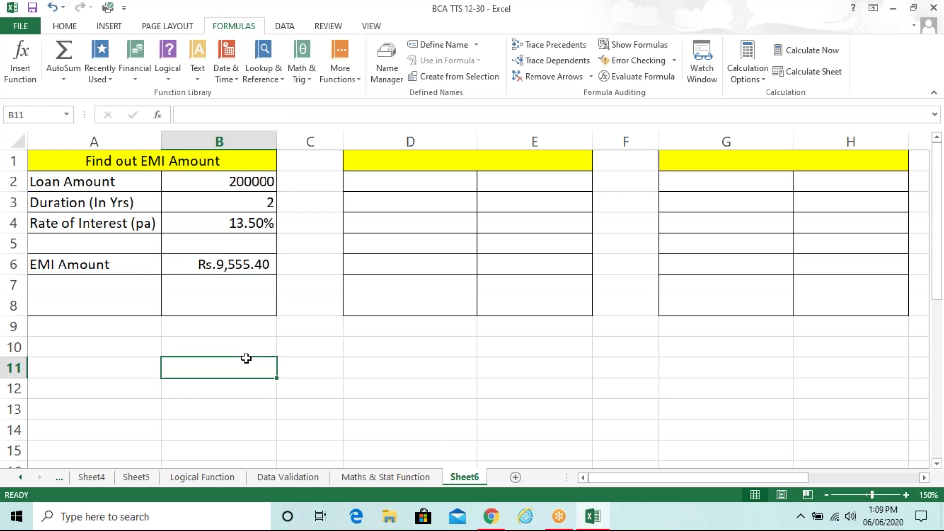
pyautogui.click(248, 347)
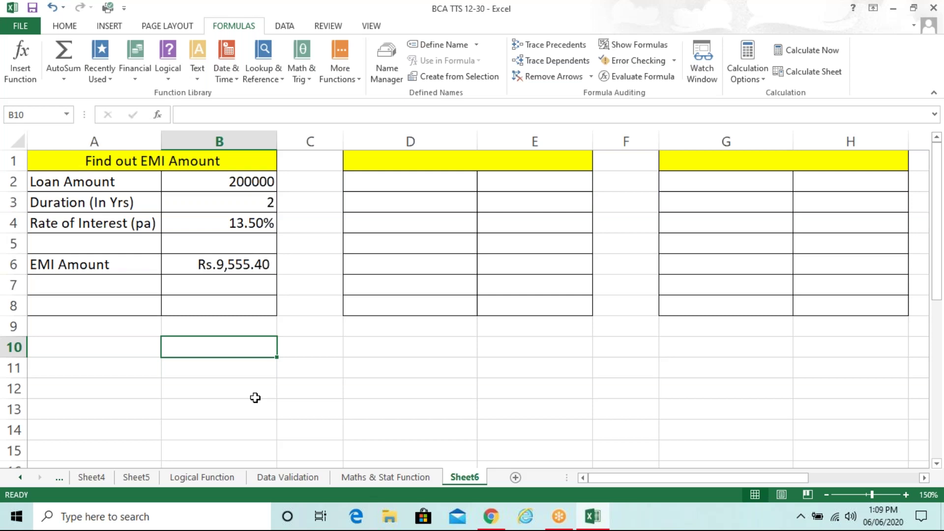
pyautogui.write('=')
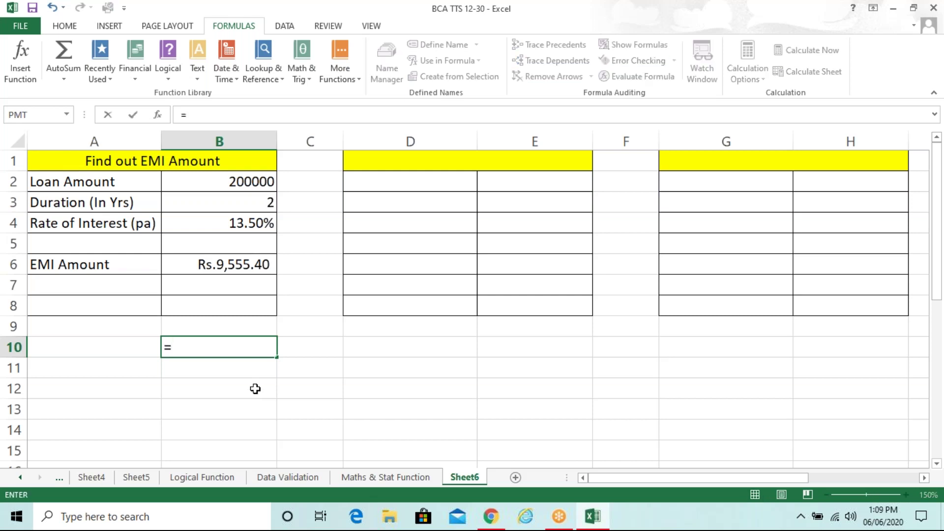
pyautogui.click(256, 264)
pyautogui.write('*24')
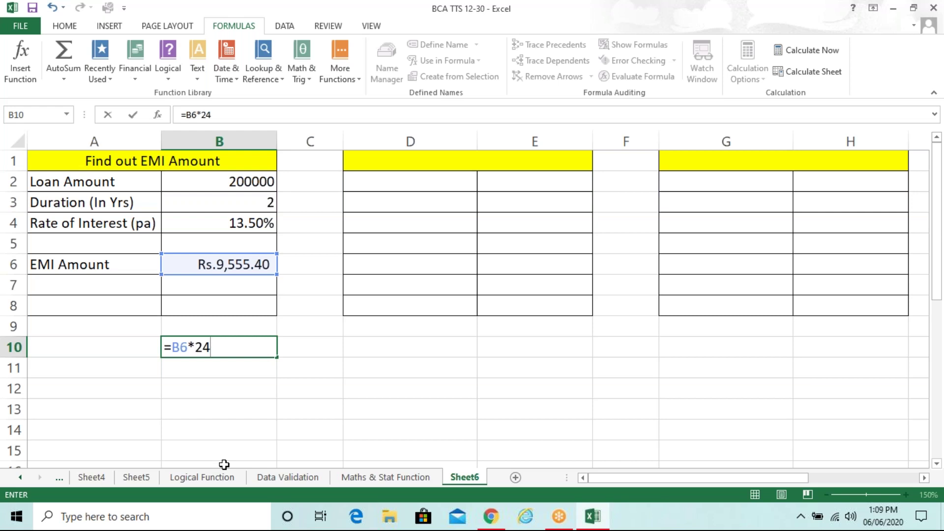
pyautogui.press('Return')
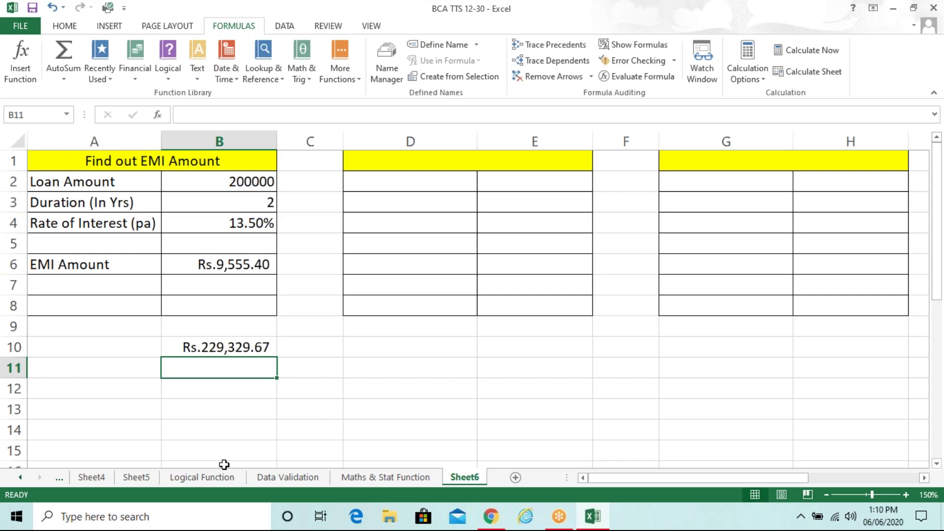
pyautogui.press('Up')
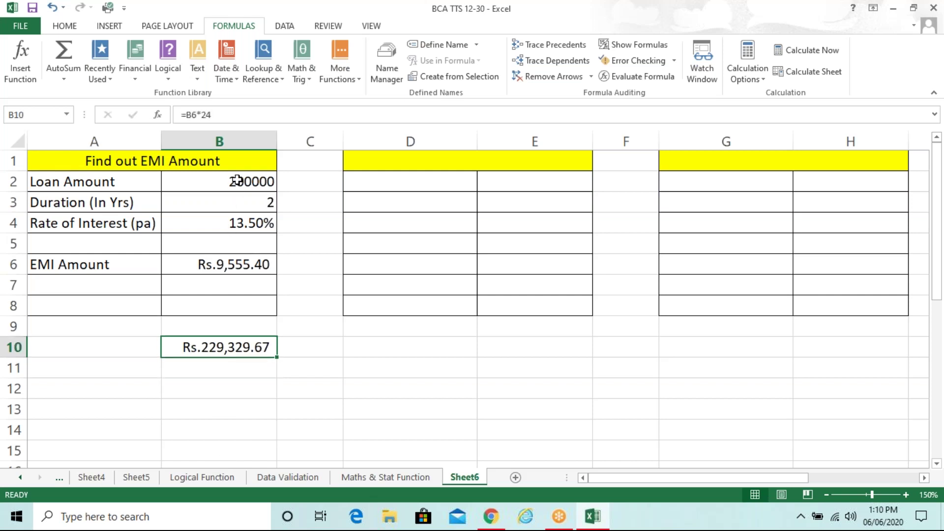
pyautogui.click(237, 181)
pyautogui.click(224, 348)
pyautogui.click(255, 268)
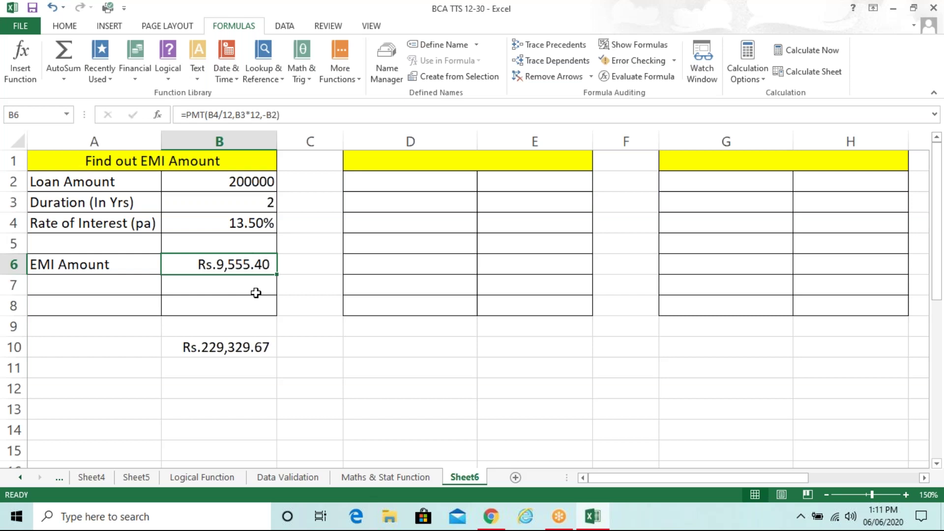
# Review the Financial Function table and its descriptions starting at row 20, and return to the EMI amount in cell B6
pyautogui.press('Down')
pyautogui.press('Down')
pyautogui.press('Down')
pyautogui.press('Down')
pyautogui.press('Down')
pyautogui.press('Down')
pyautogui.press('Down')
pyautogui.press('Down')
pyautogui.press('Down')
pyautogui.press('Down')
pyautogui.press('Down')
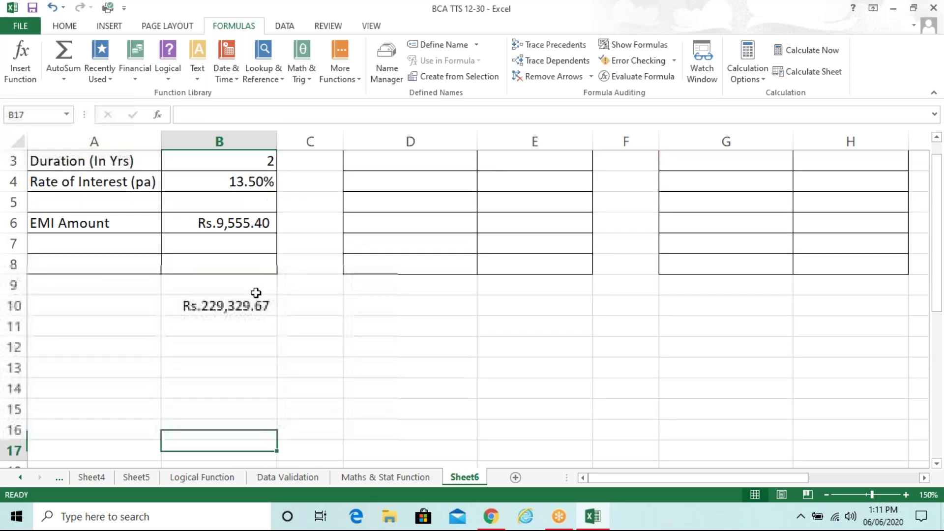
pyautogui.press('Down')
pyautogui.press('Down')
pyautogui.press('Down')
pyautogui.press('Down')
pyautogui.press('Down')
pyautogui.press('Down')
pyautogui.press('Down')
pyautogui.press('Down')
pyautogui.press('Down')
pyautogui.press('Down')
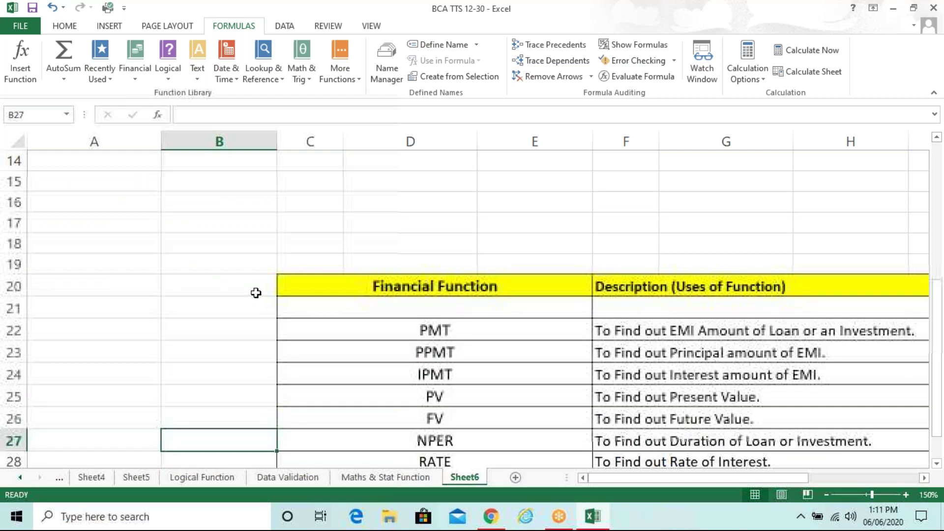
pyautogui.press('Down')
pyautogui.press('Down')
pyautogui.press('Down')
pyautogui.press('Down')
pyautogui.press('Down')
pyautogui.press('Right')
pyautogui.press('Right')
pyautogui.press('Right')
pyautogui.press('Right')
pyautogui.press('Right')
pyautogui.press('Right')
pyautogui.press('Right')
pyautogui.press('Right')
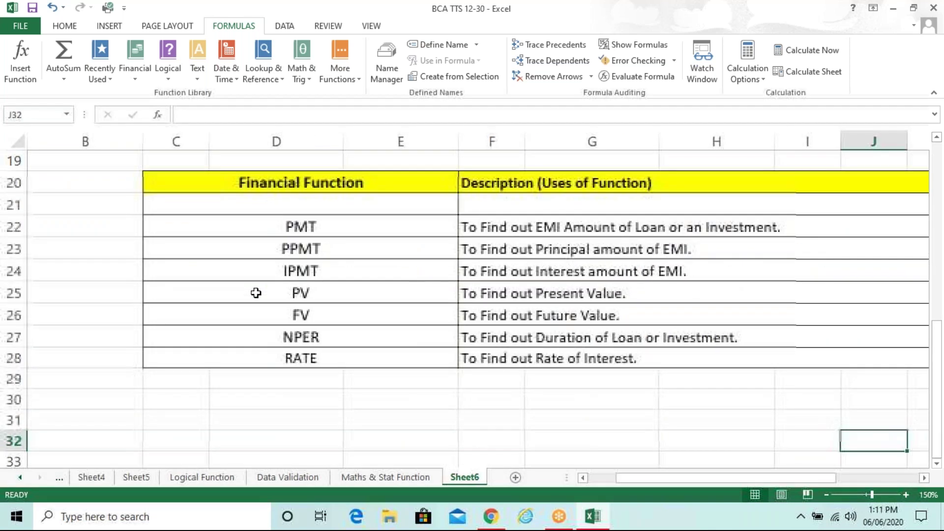
pyautogui.press('Right')
pyautogui.click(592, 225)
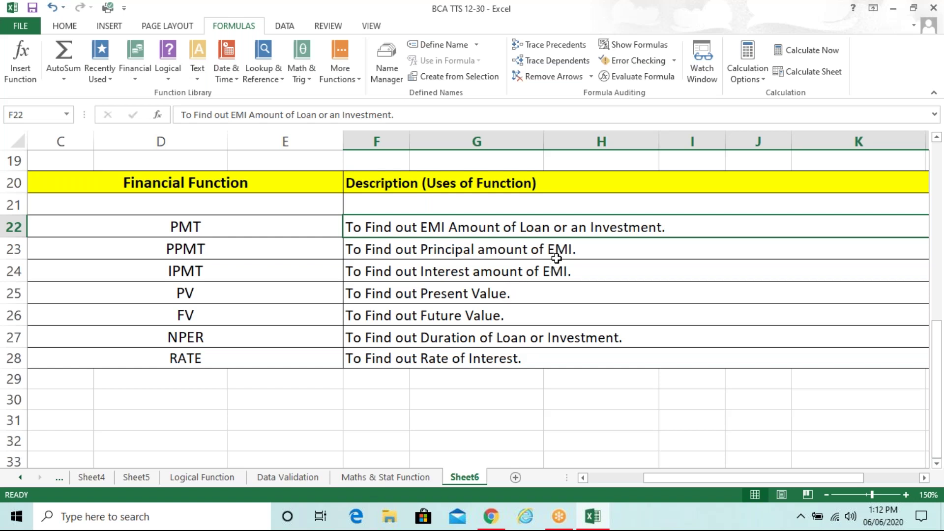
pyautogui.press('Left')
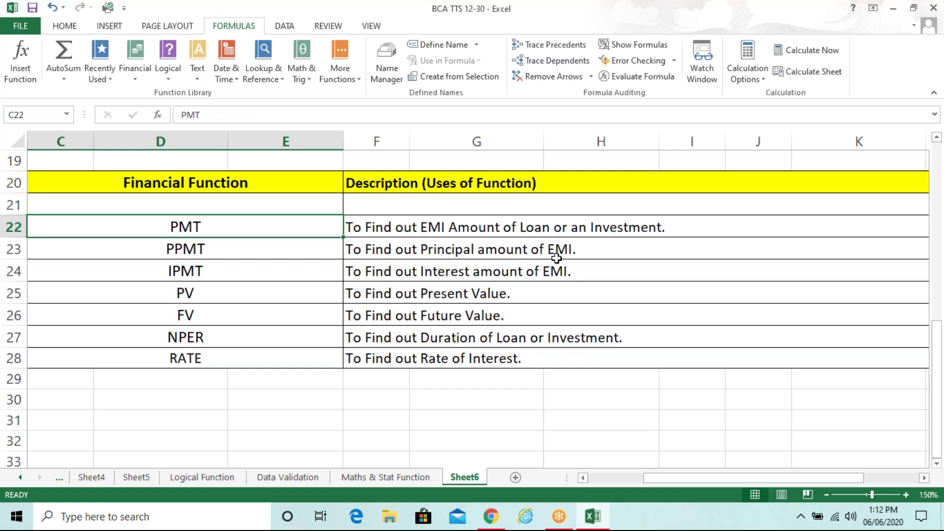
pyautogui.press('Left')
pyautogui.press('Left')
pyautogui.press('Up')
pyautogui.press('Up')
pyautogui.press('Up')
pyautogui.press('Up')
pyautogui.press('Up')
pyautogui.press('Up')
pyautogui.press('Up')
pyautogui.press('Up')
pyautogui.press('Up')
pyautogui.press('Up')
pyautogui.press('Up')
pyautogui.press('Up')
pyautogui.press('Up')
pyautogui.press('Up')
pyautogui.press('Up')
pyautogui.press('Up')
pyautogui.press('Up')
pyautogui.press('Up')
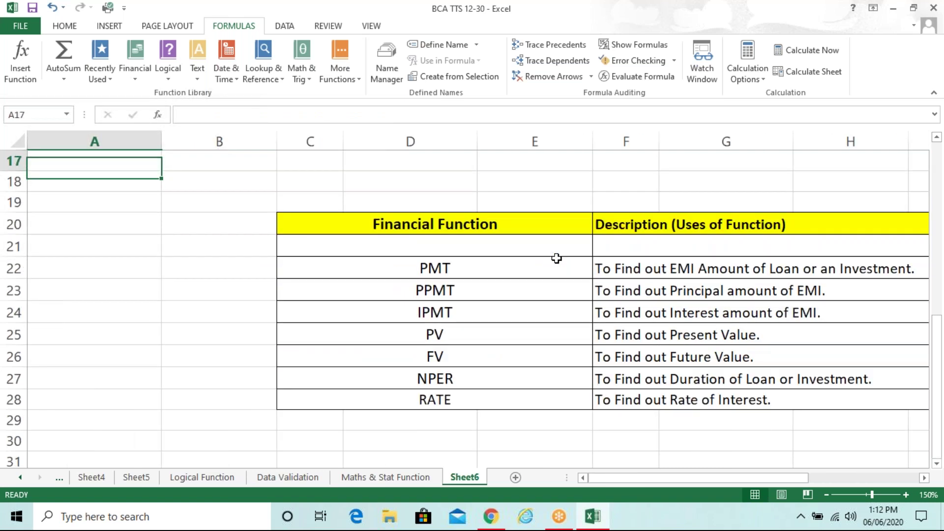
pyautogui.press('Up')
pyautogui.press('Up')
pyautogui.press('Up')
pyautogui.click(257, 263)
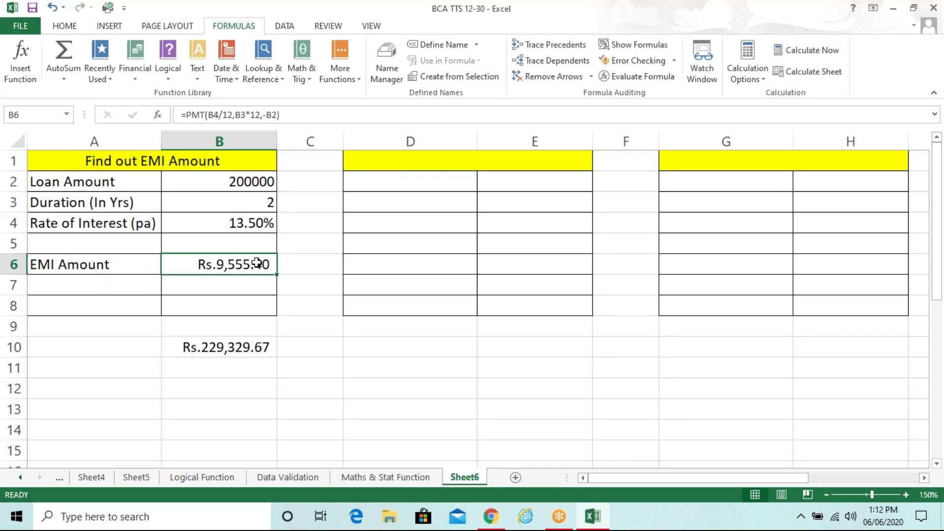
# Title the second table "Find out Principal Amount" in the merged header cell D1
pyautogui.click(438, 158)
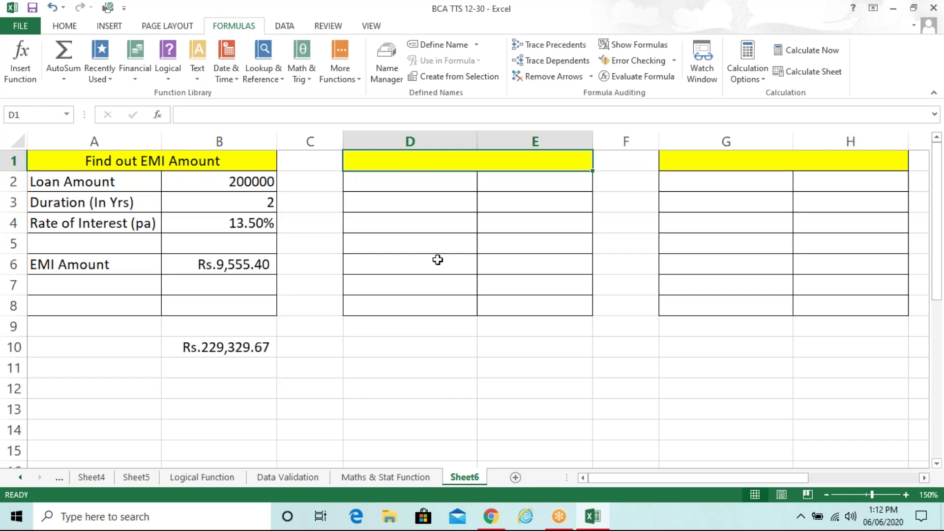
pyautogui.write('Fi')
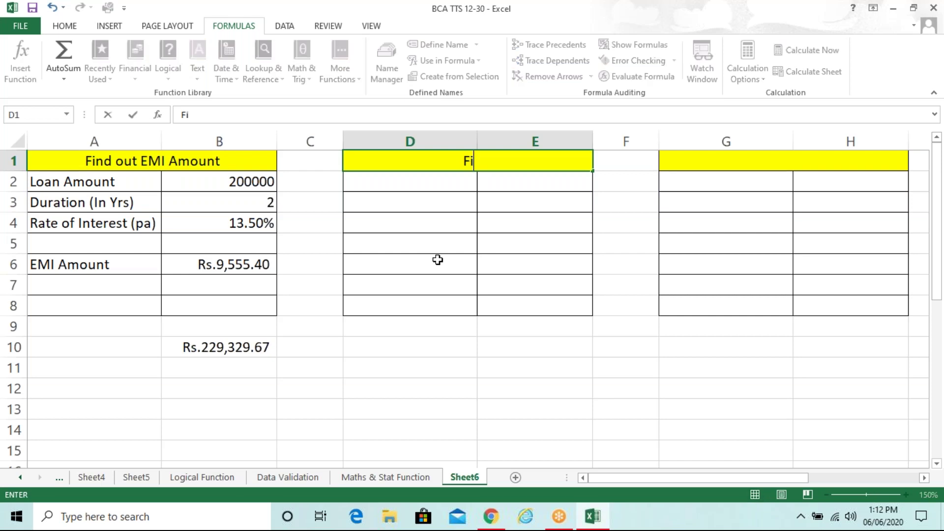
pyautogui.write('nd out P')
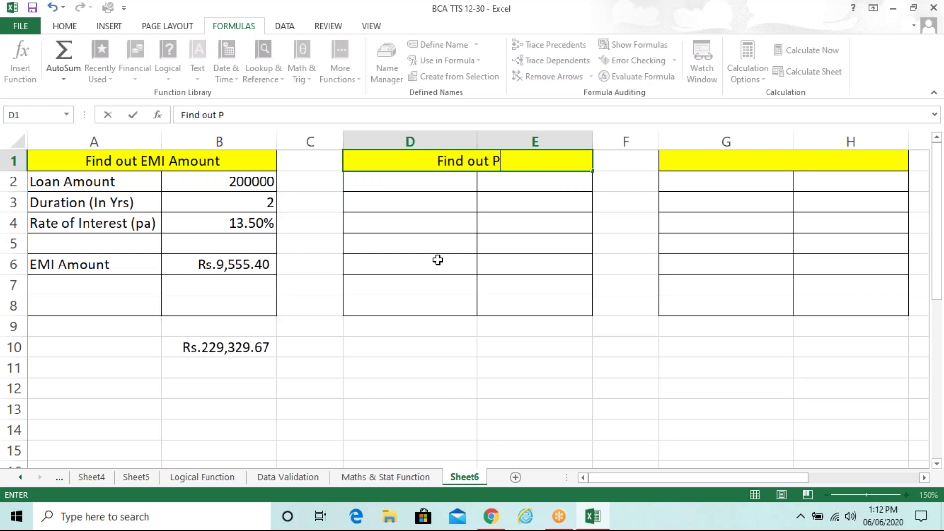
pyautogui.write('rincipa')
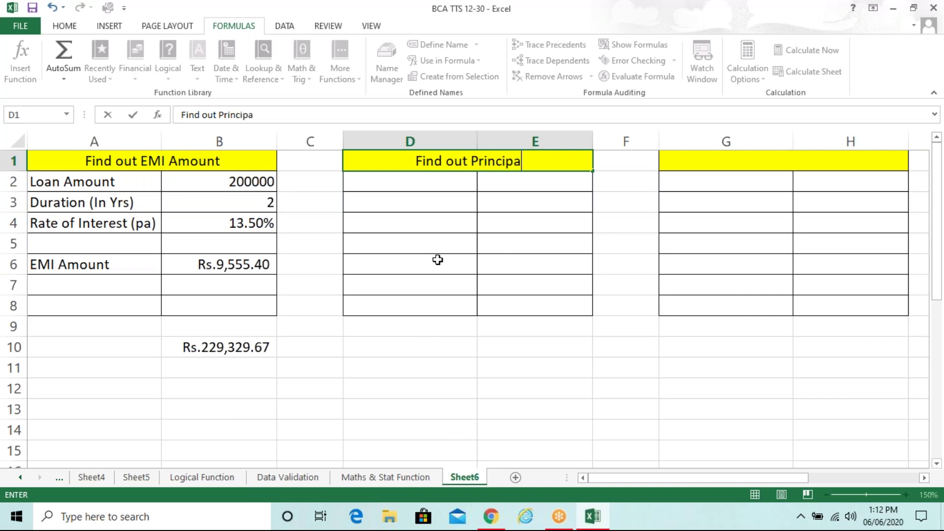
pyautogui.write('l Amount')
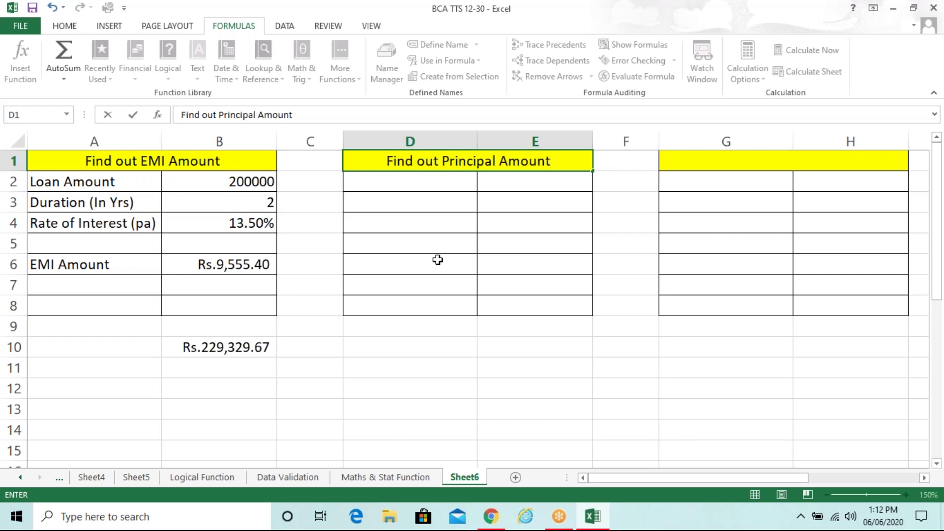
pyautogui.press('Return')
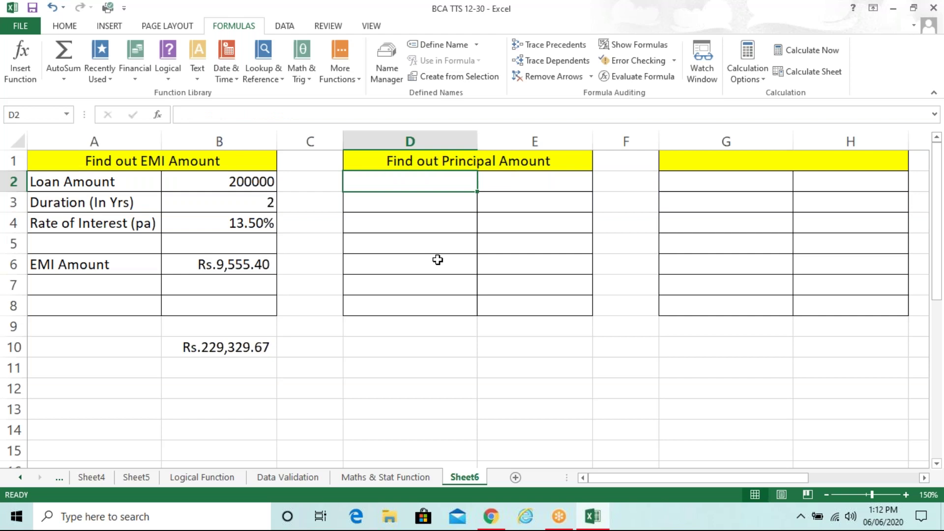
# Copy the loan amount, duration and interest rate rows from A2:B4 into the Principal Amount table starting at D2
pyautogui.press('Left')
pyautogui.press('Left')
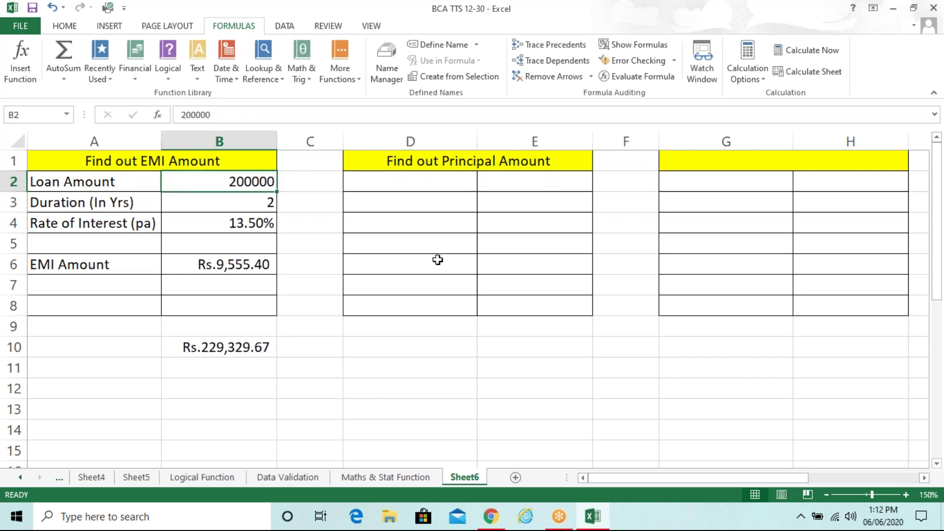
pyautogui.press('Left')
pyautogui.hotkey('shift', 'Right')
pyautogui.hotkey('shift', 'Down')
pyautogui.hotkey('shift', 'Down')
pyautogui.hotkey('shift', 'Down')
pyautogui.hotkey('shift', 'Down')
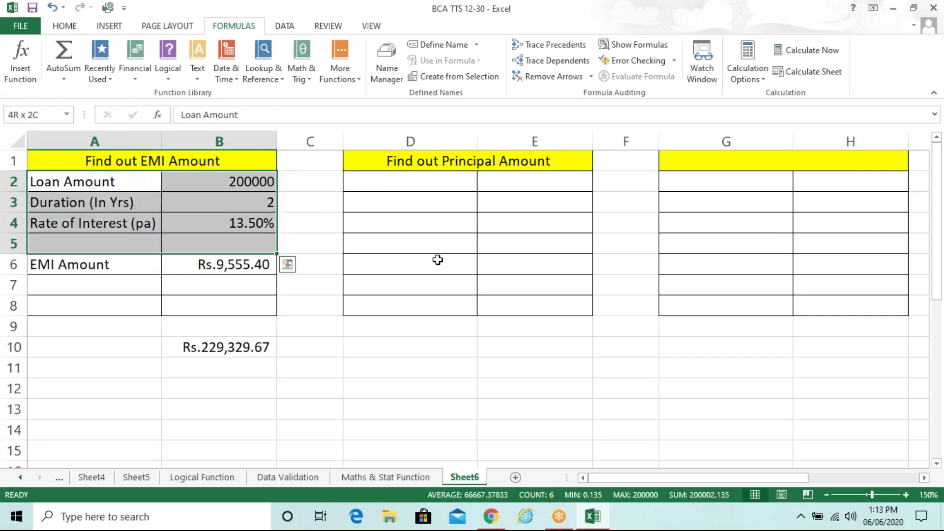
pyautogui.hotkey('shift', 'Up')
pyautogui.hotkey('shift', 'Up')
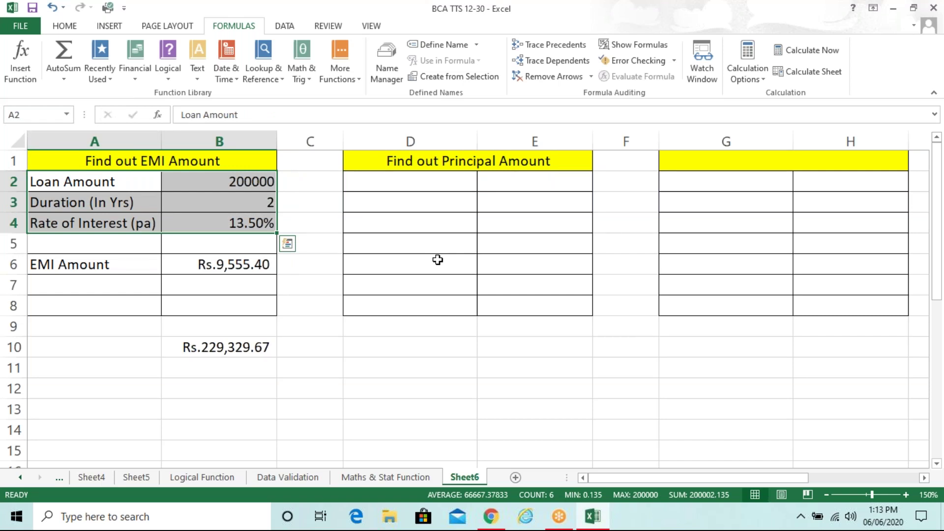
pyautogui.hotkey('ctrl', 'c')
pyautogui.press('Right')
pyautogui.press('Right')
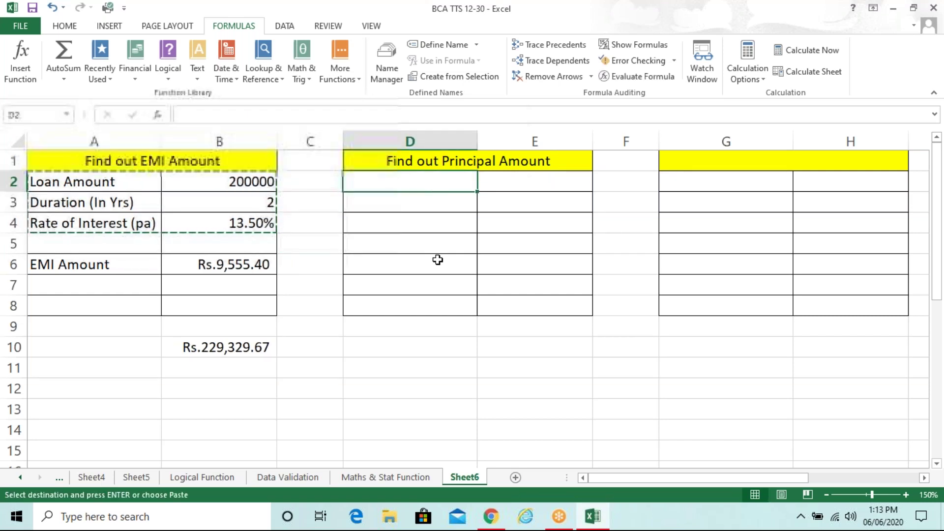
pyautogui.hotkey('ctrl', 'v')
pyautogui.press('Escape')
# Label cell D6 of the second table "Principal Amt."
pyautogui.press('Down')
pyautogui.press('Down')
pyautogui.press('Down')
pyautogui.press('Down')
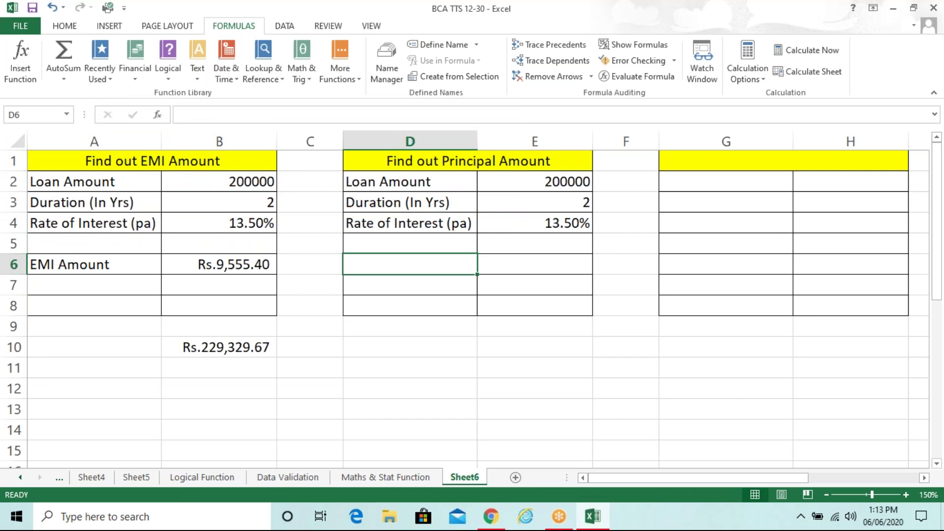
pyautogui.write('Principal Amt.')
pyautogui.press('Tab')
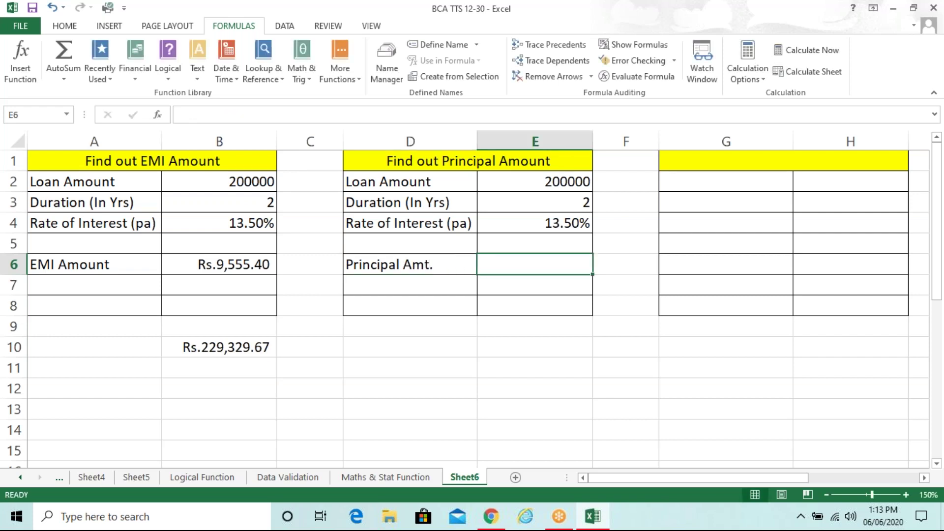
pyautogui.press('Right')
pyautogui.press('Right')
pyautogui.press('Right')
pyautogui.press('Right')
pyautogui.press('Right')
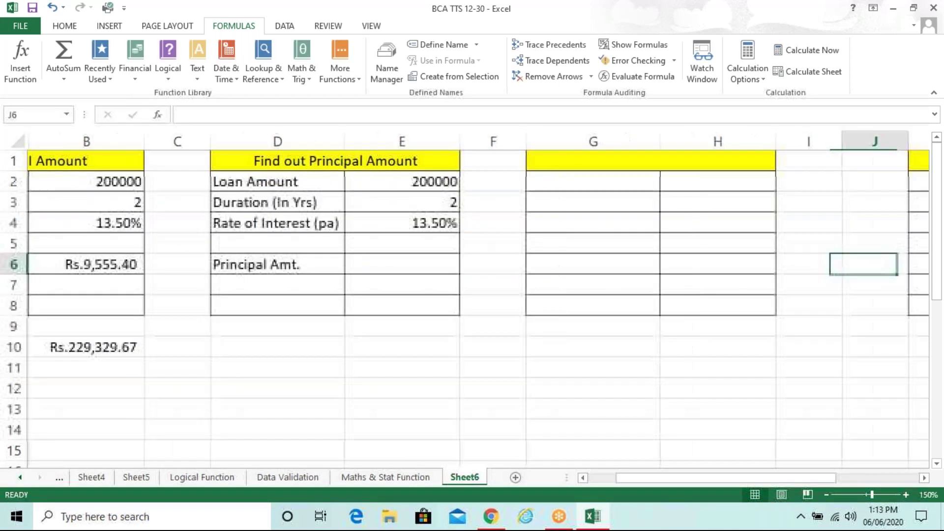
pyautogui.press('Right')
pyautogui.press('Left')
pyautogui.press('Left')
pyautogui.press('Left')
pyautogui.press('Left')
pyautogui.press('Left')
pyautogui.press('Left')
pyautogui.press('Left')
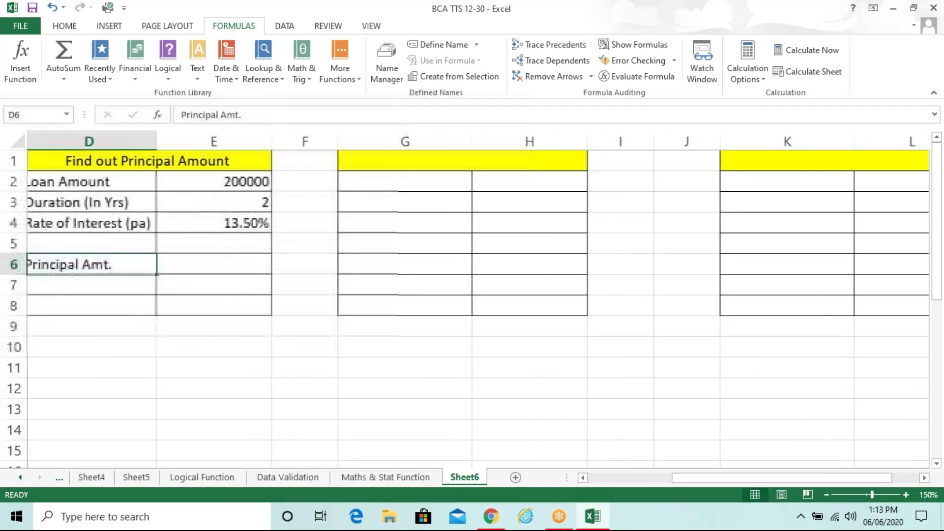
pyautogui.click(259, 266)
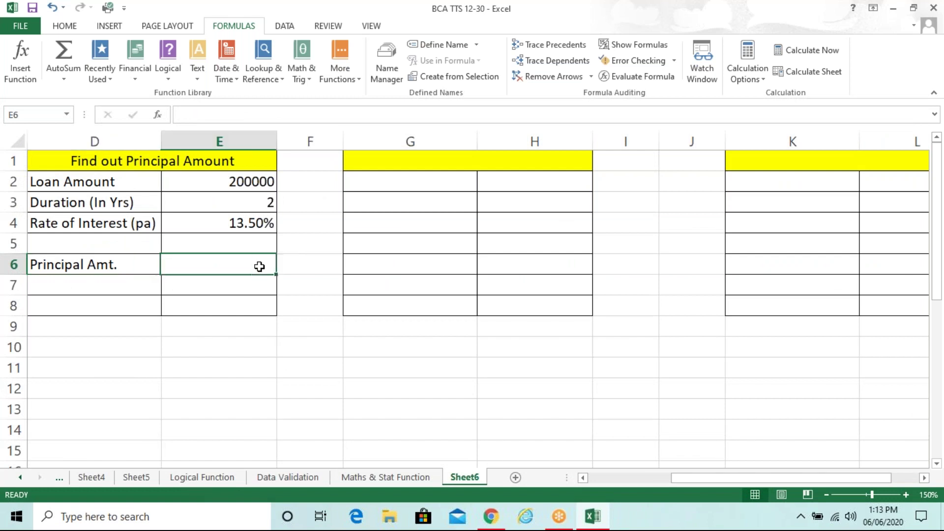
pyautogui.click(64, 27)
pyautogui.click(256, 291)
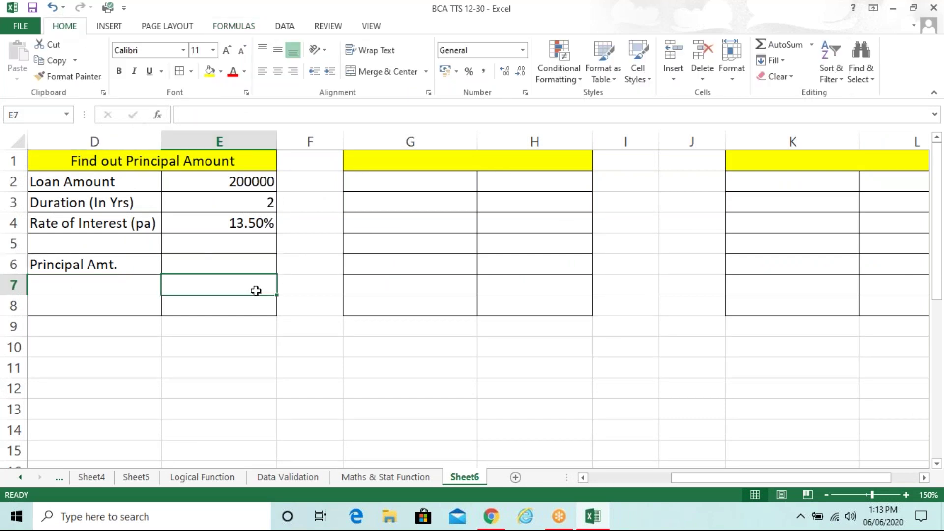
pyautogui.click(258, 259)
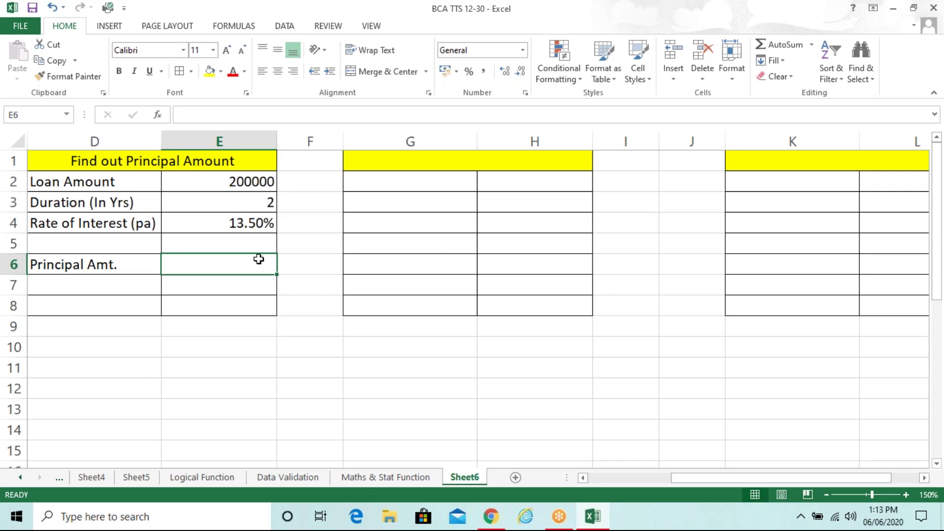
# Add explanatory notes below the second table: EMI, Principal and Interest in E11:E13, with 24 in E10
pyautogui.click(187, 373)
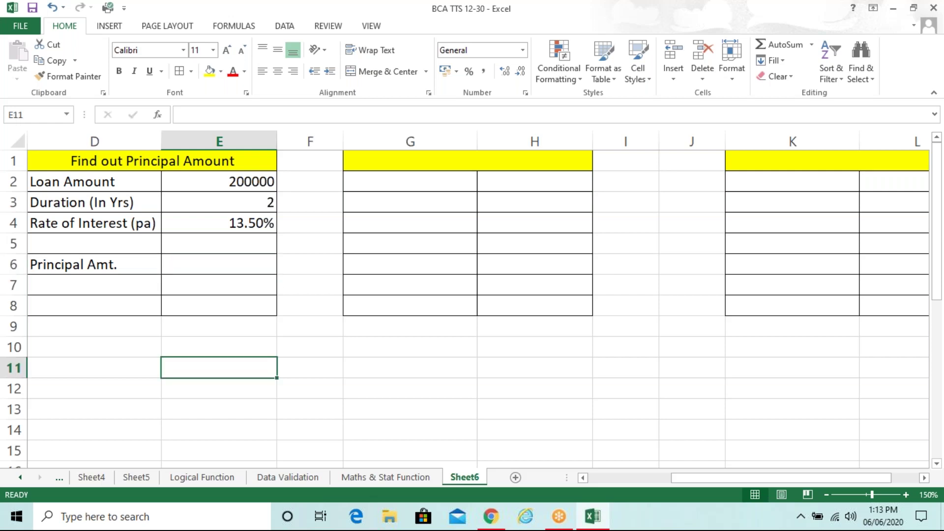
pyautogui.write('EM')
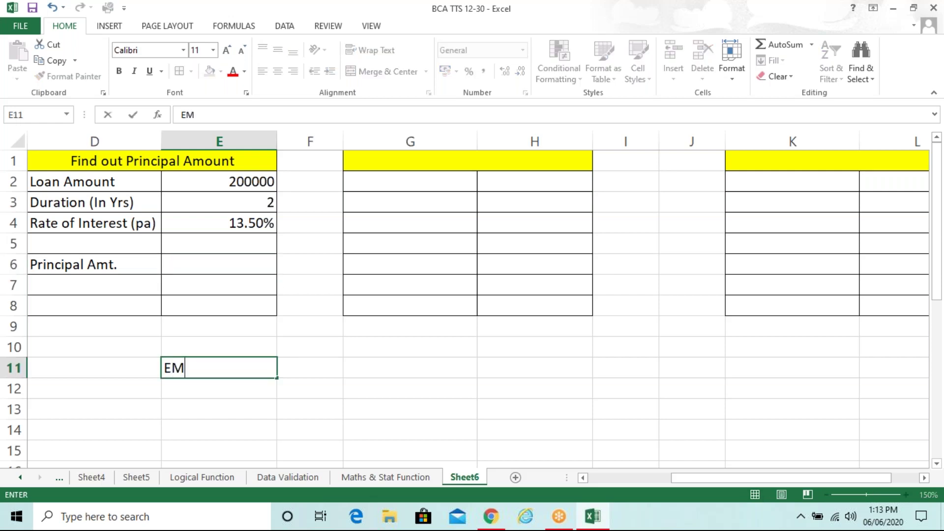
pyautogui.write('I')
pyautogui.press('Return')
pyautogui.write('P')
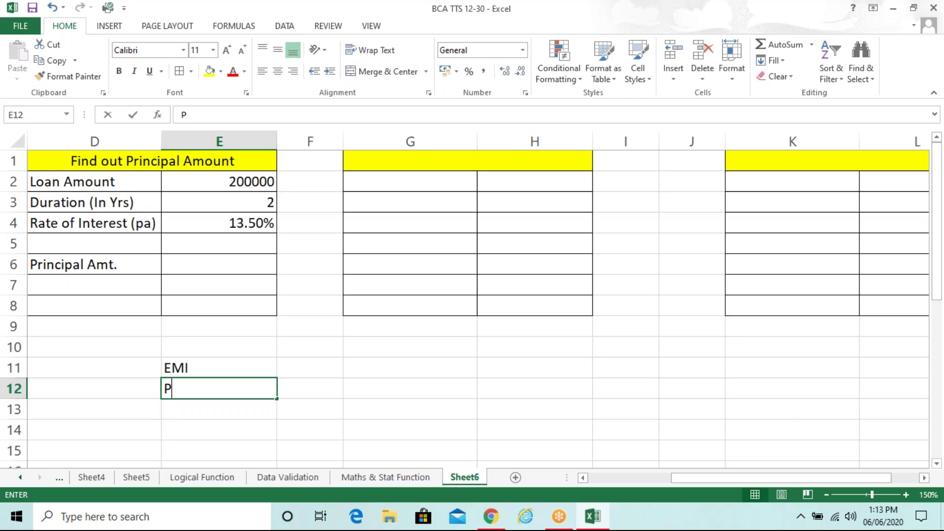
pyautogui.write('rincipal')
pyautogui.press('Return')
pyautogui.write('Int')
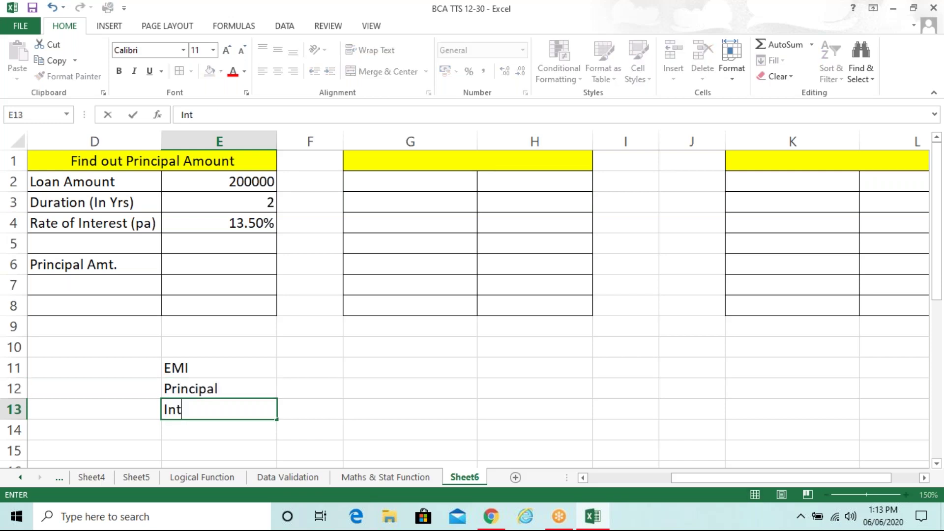
pyautogui.write('erest')
pyautogui.press('Tab')
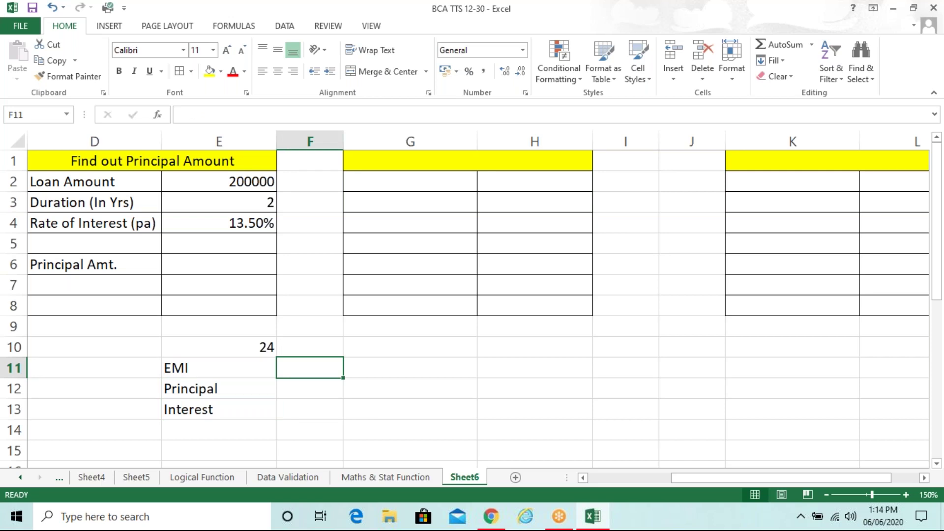
# Note how each component behaves in F11:F13: same for EMI, Increase for Principal and Decrease for Interest
pyautogui.write('same')
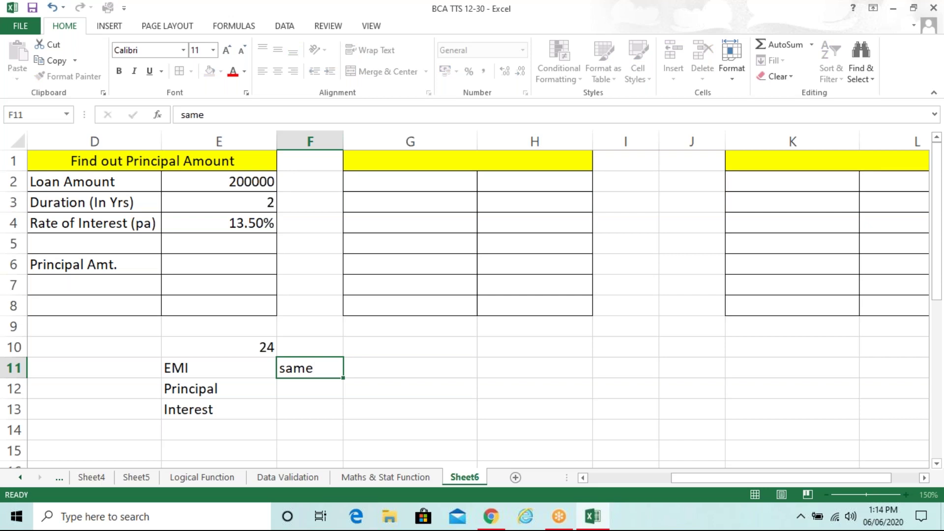
pyautogui.press('Return')
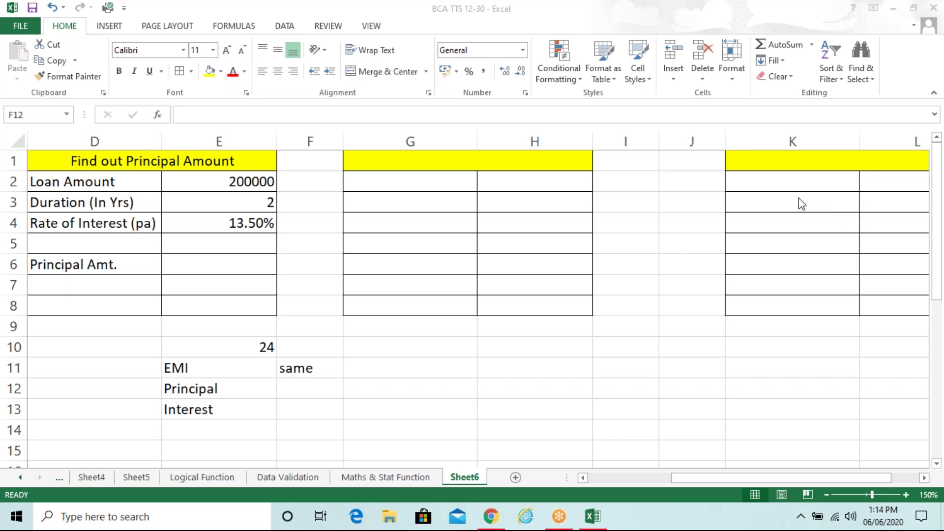
pyautogui.click(302, 391)
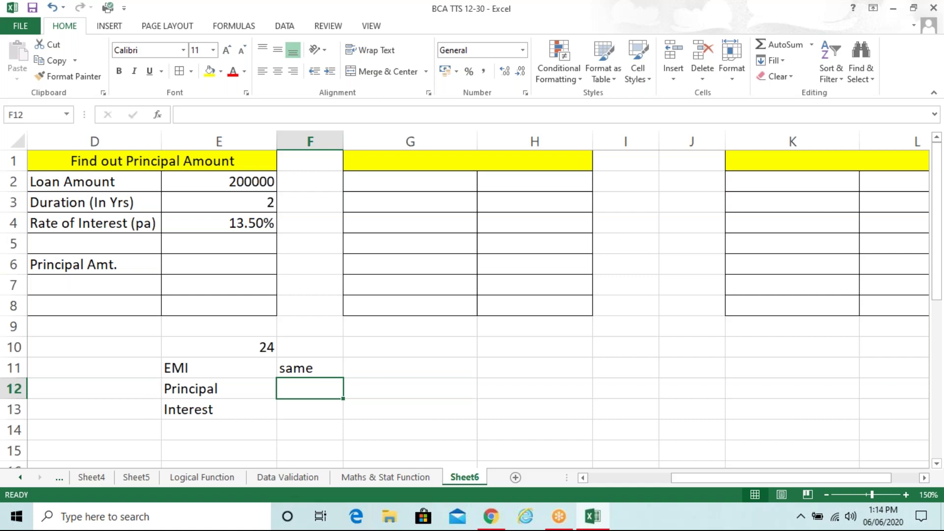
pyautogui.write('Increase')
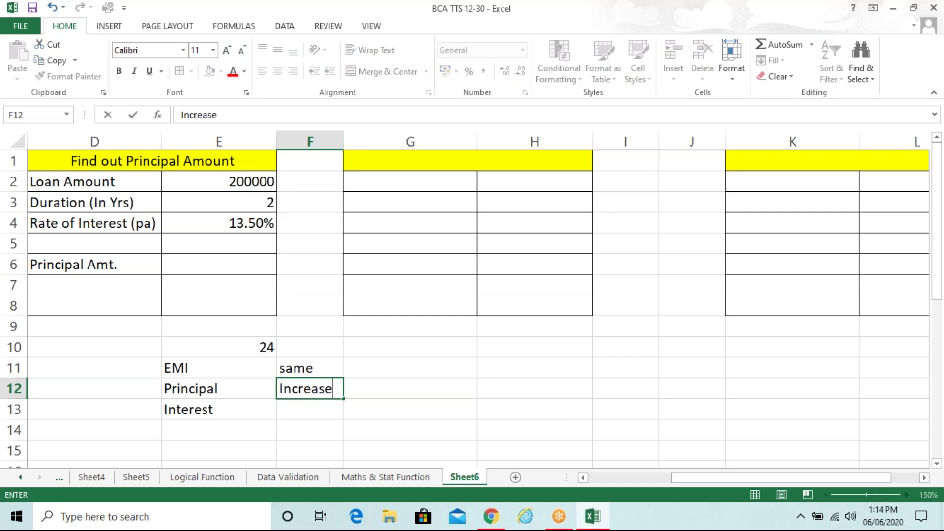
pyautogui.press('Return')
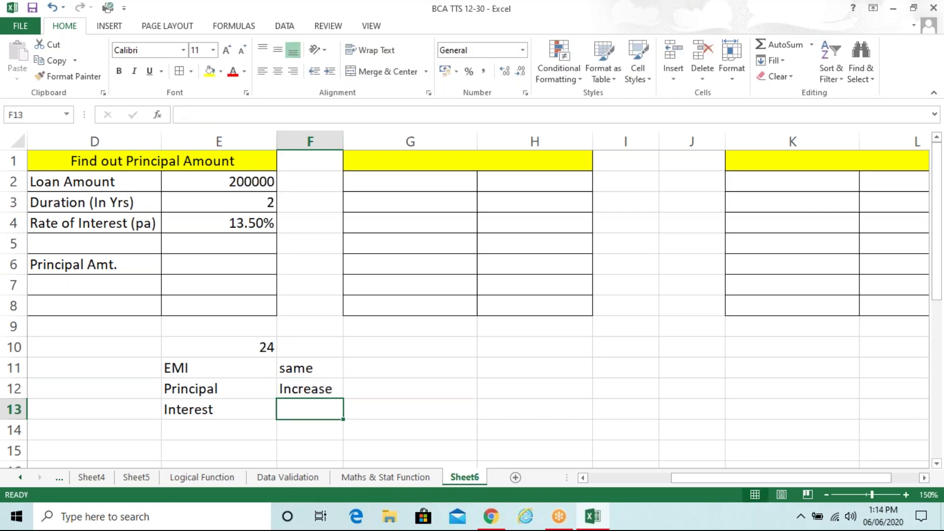
pyautogui.write('Decre')
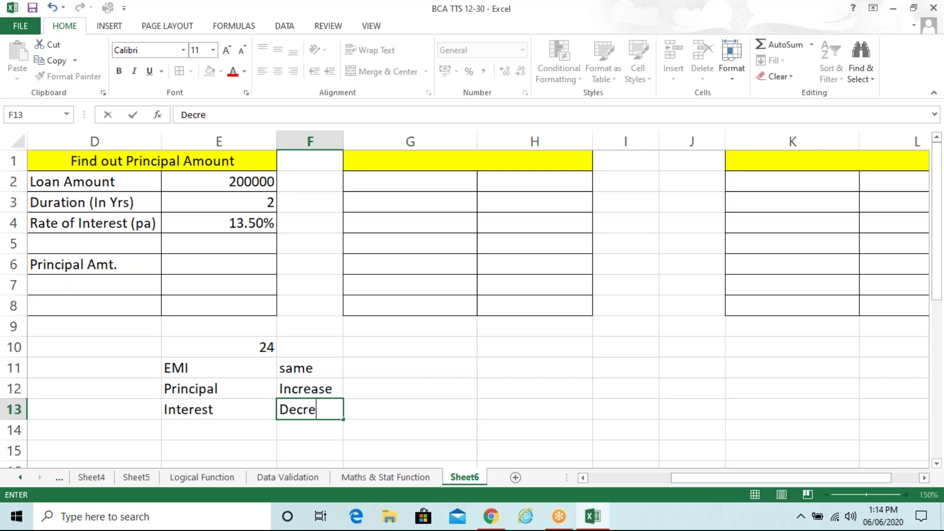
pyautogui.write('ase')
pyautogui.press('Return')
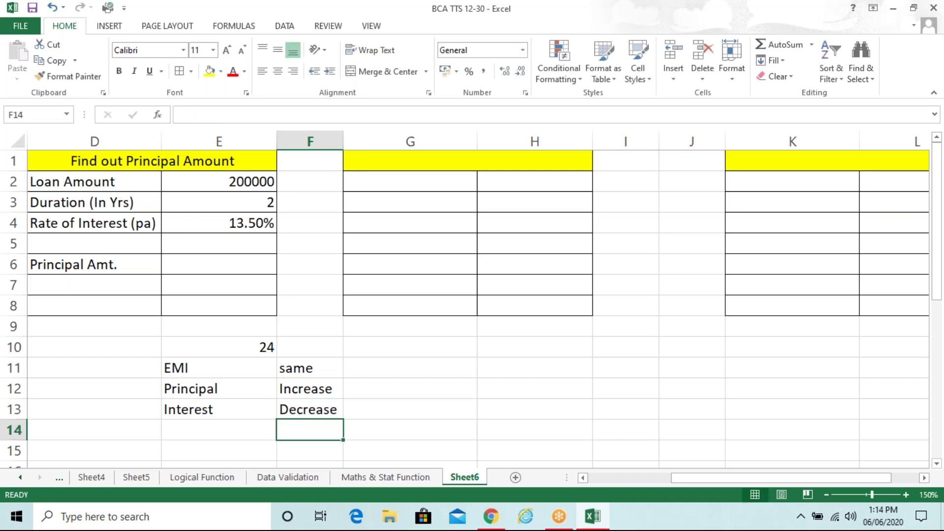
pyautogui.click(426, 387)
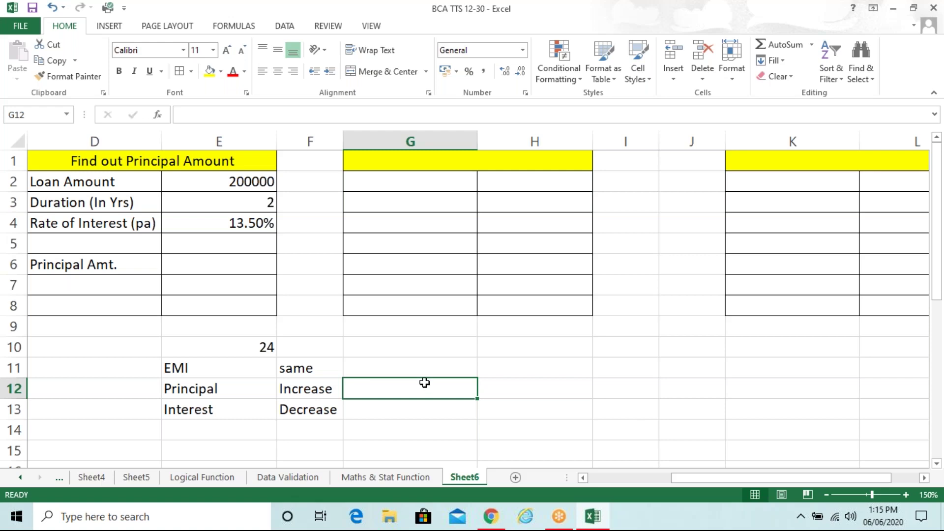
# Insert the financial function PPMT in cell E6 beside the "Principal Amt." label
pyautogui.click(227, 260)
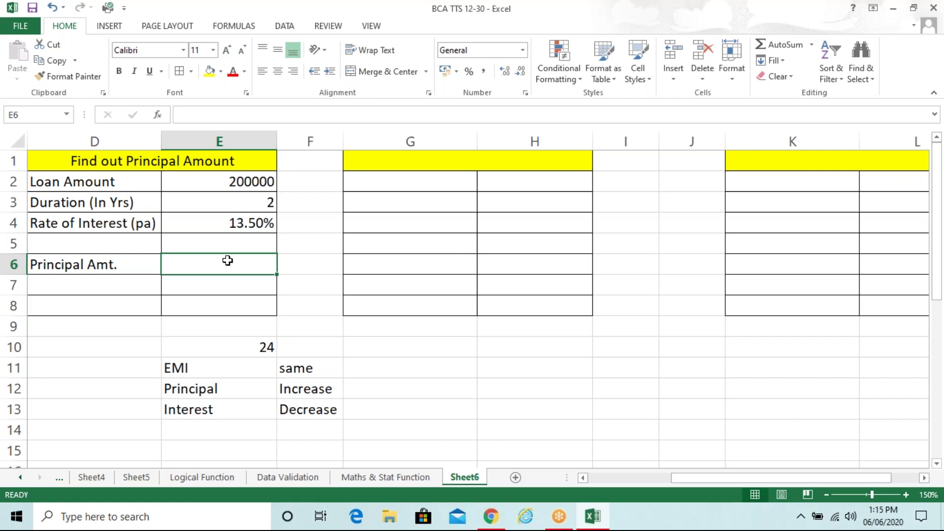
pyautogui.click(254, 26)
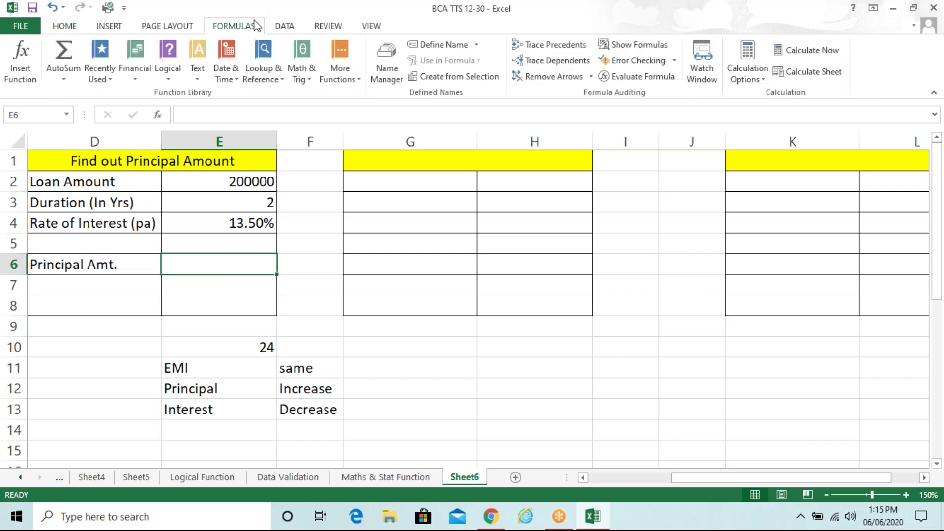
pyautogui.click(131, 70)
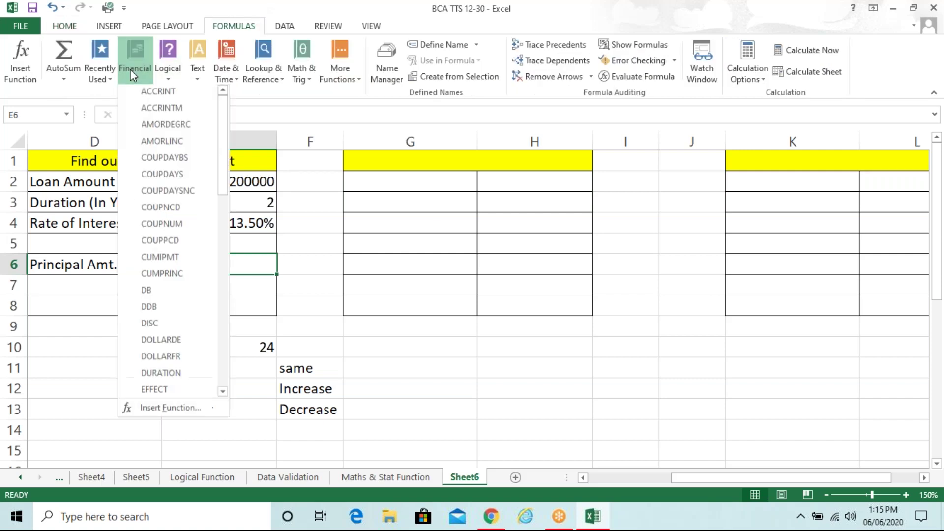
pyautogui.press('Down')
pyautogui.press('Down')
pyautogui.press('Down')
pyautogui.press('Down')
pyautogui.press('Down')
pyautogui.press('Down')
pyautogui.press('Down')
pyautogui.press('Down')
pyautogui.press('Down')
pyautogui.press('Down')
pyautogui.press('Down')
pyautogui.press('Down')
pyautogui.press('Down')
pyautogui.press('Down')
pyautogui.press('Down')
pyautogui.press('Down')
pyautogui.press('Down')
pyautogui.press('Down')
pyautogui.press('Down')
pyautogui.press('Down')
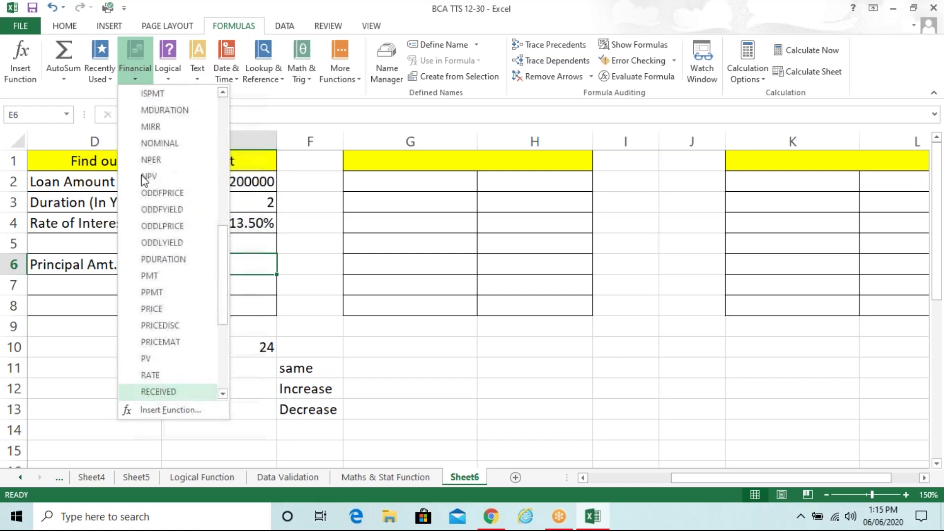
pyautogui.press('Down')
pyautogui.press('Down')
pyautogui.press('Up')
pyautogui.press('Up')
pyautogui.press('Up')
pyautogui.press('Up')
pyautogui.press('Up')
pyautogui.press('Up')
pyautogui.press('Up')
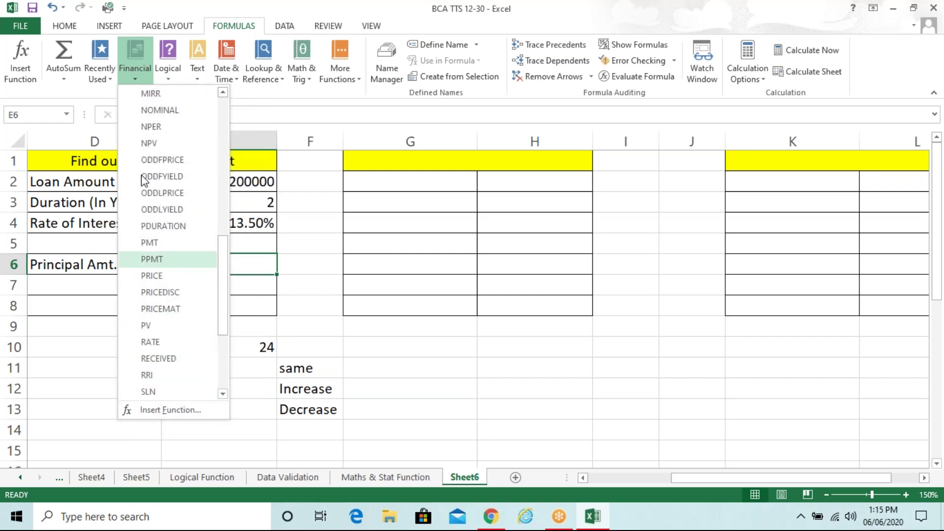
pyautogui.click(187, 263)
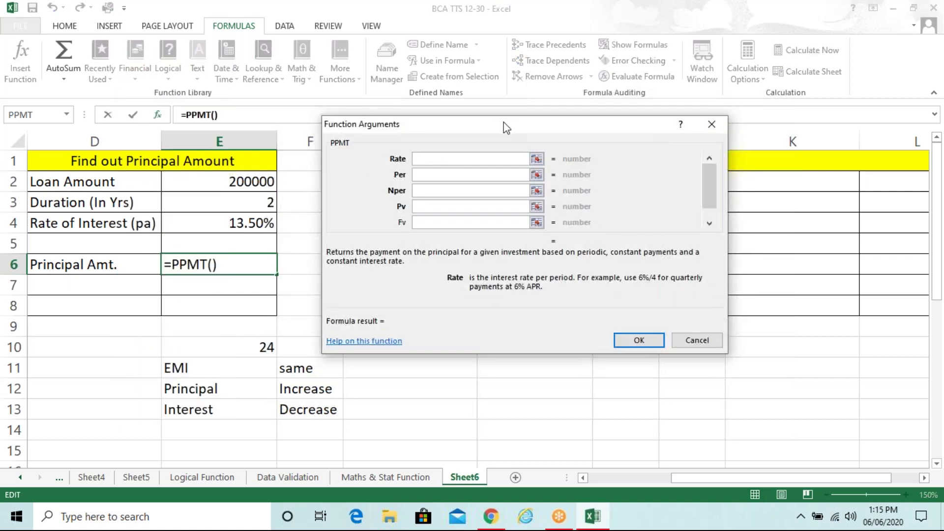
# Reposition the PPMT arguments dialog clear of the loan table and make its Rate argument active
pyautogui.moveTo(507, 127); pyautogui.dragTo(534, 94)
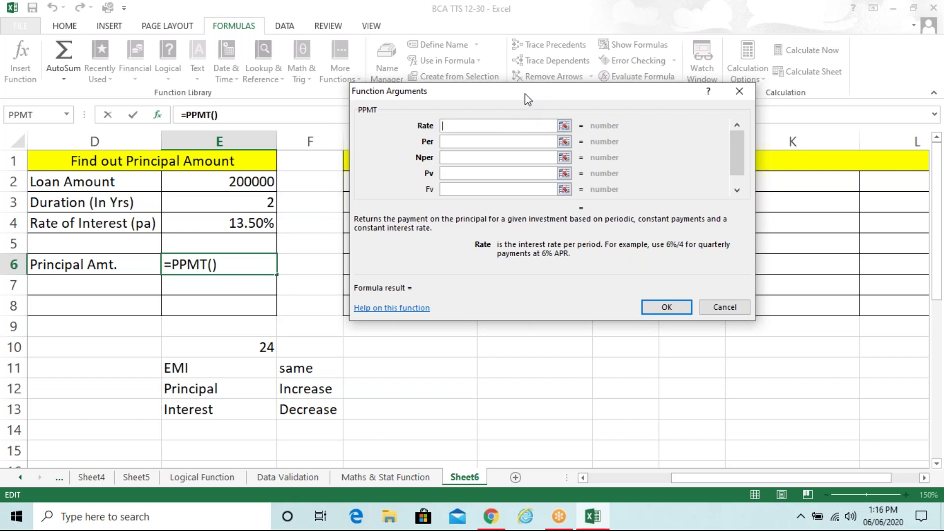
pyautogui.moveTo(524, 90); pyautogui.dragTo(462, 135)
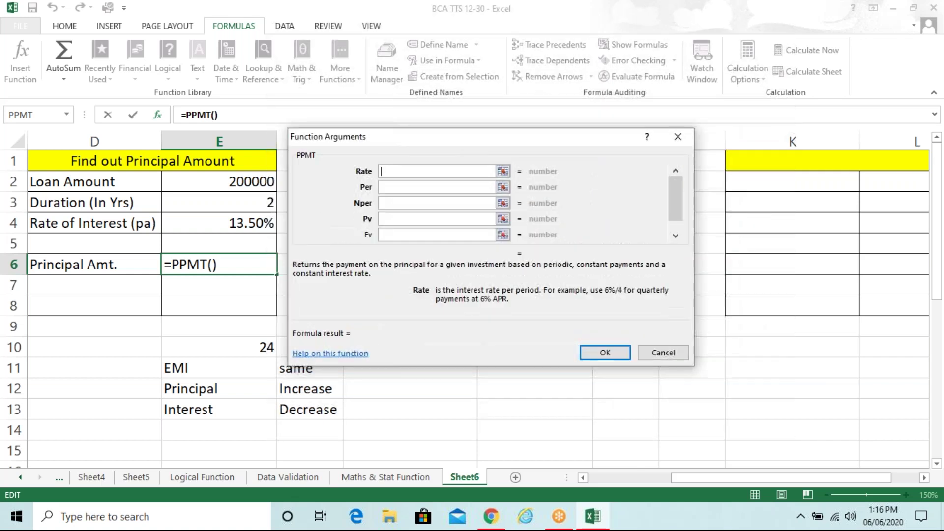
pyautogui.click(703, 84)
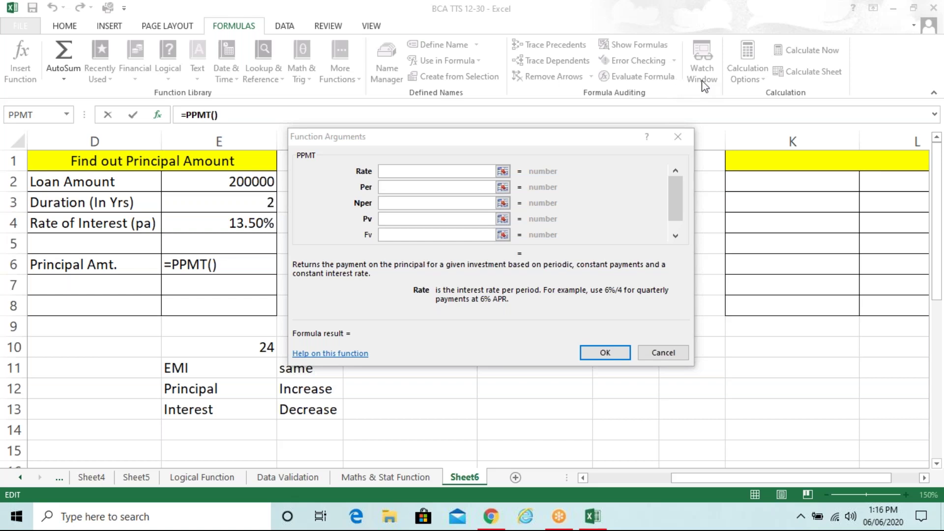
pyautogui.click(437, 171)
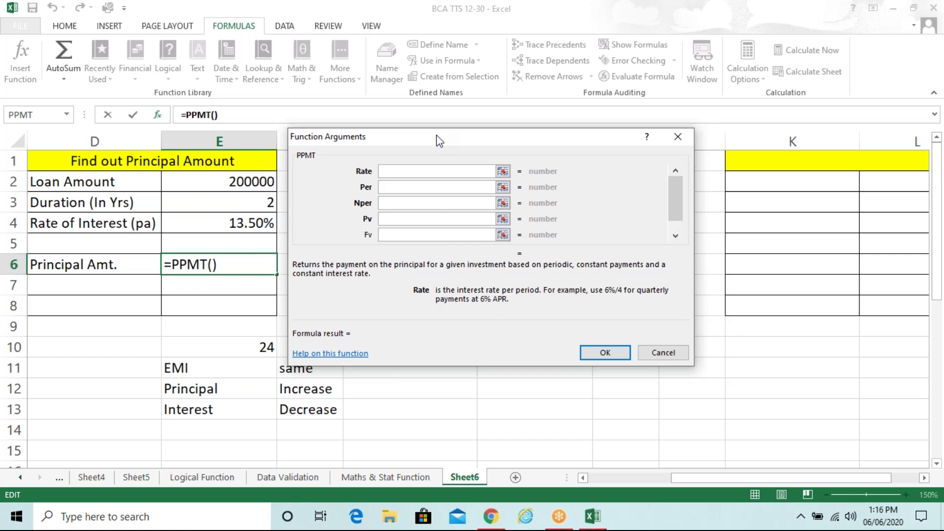
pyautogui.moveTo(439, 141); pyautogui.dragTo(453, 84)
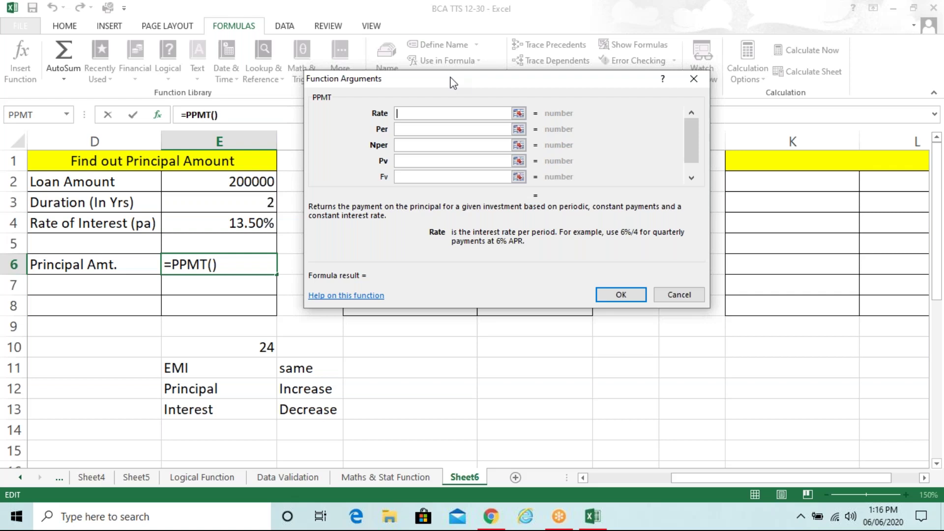
# Set the PPMT Rate argument to E4/12 and the Nper argument to E3*12
pyautogui.click(244, 227)
pyautogui.write('/')
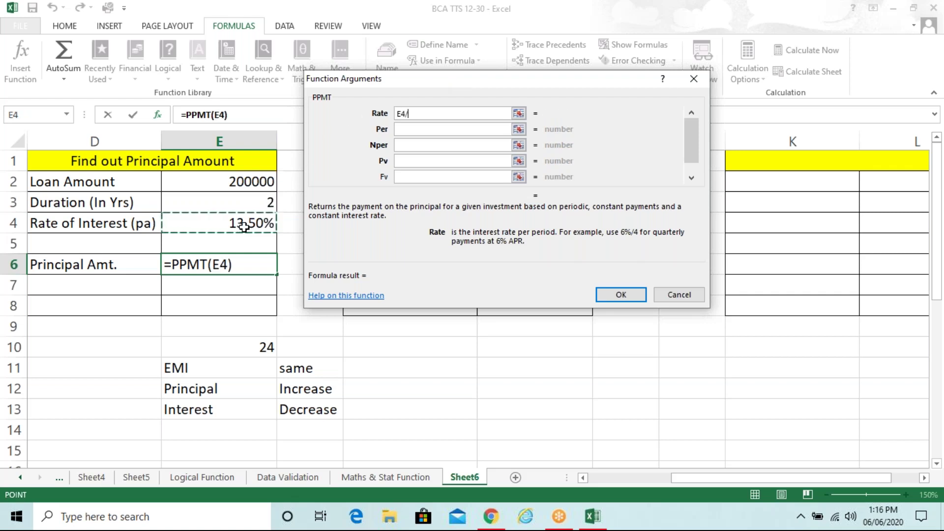
pyautogui.write('12')
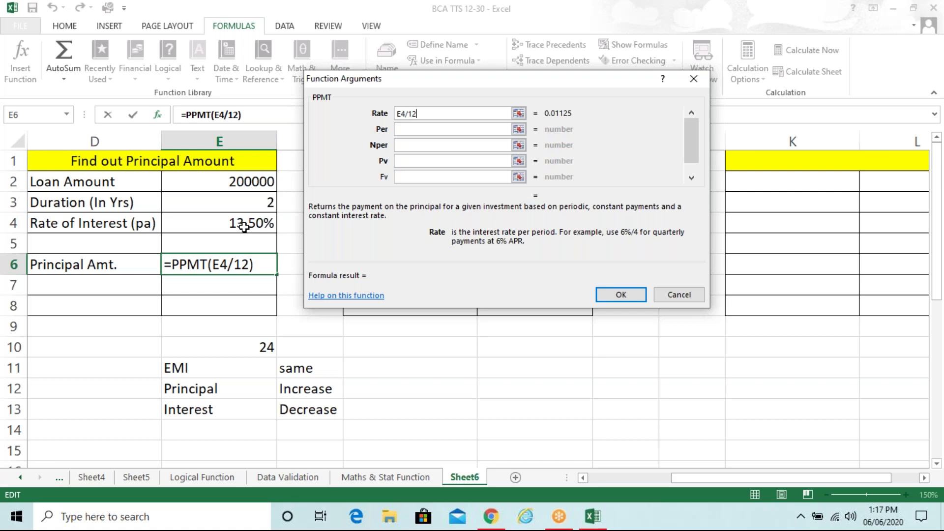
pyautogui.click(465, 146)
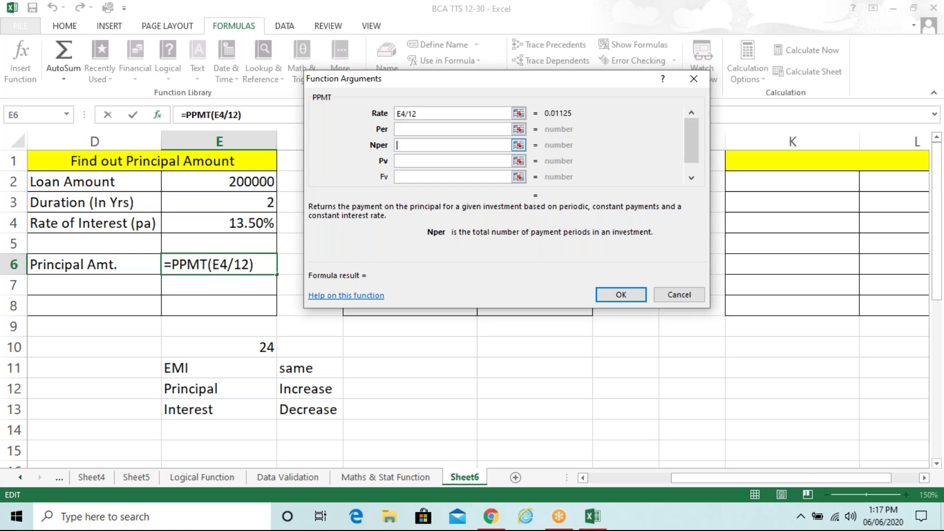
pyautogui.click(243, 201)
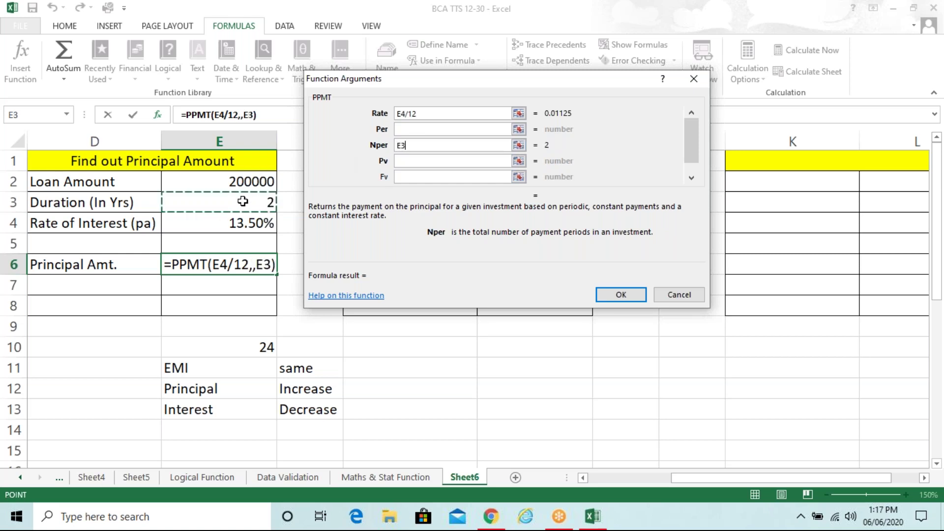
pyautogui.write('*')
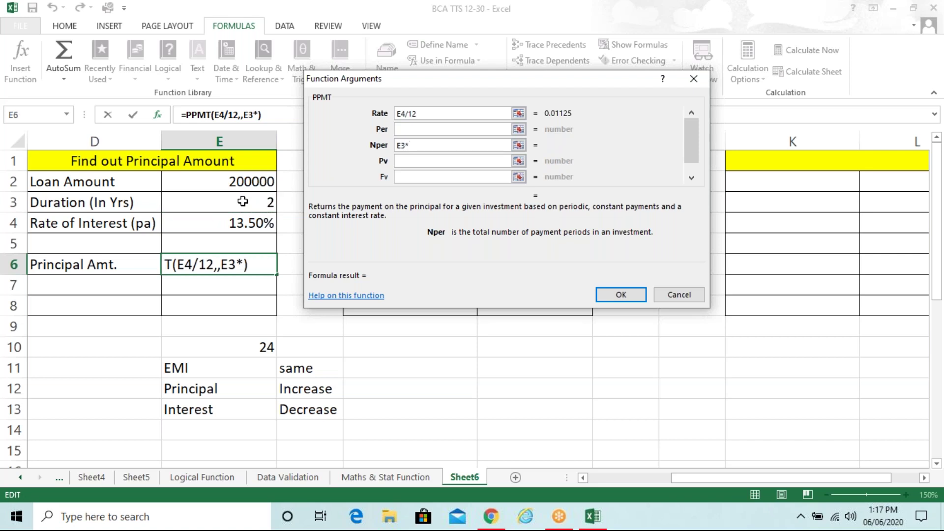
pyautogui.write('12')
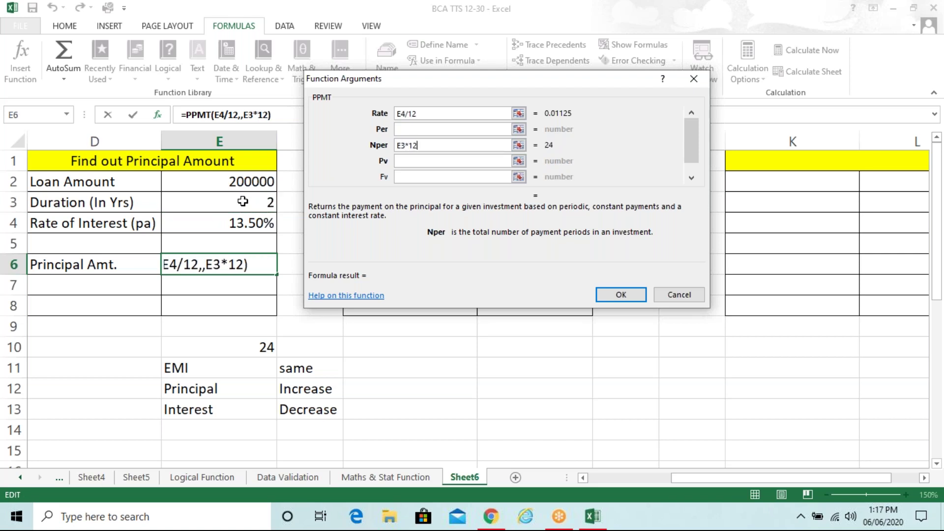
# Set the PPMT Pv argument to -E2 and the Per argument to 1
pyautogui.click(440, 161)
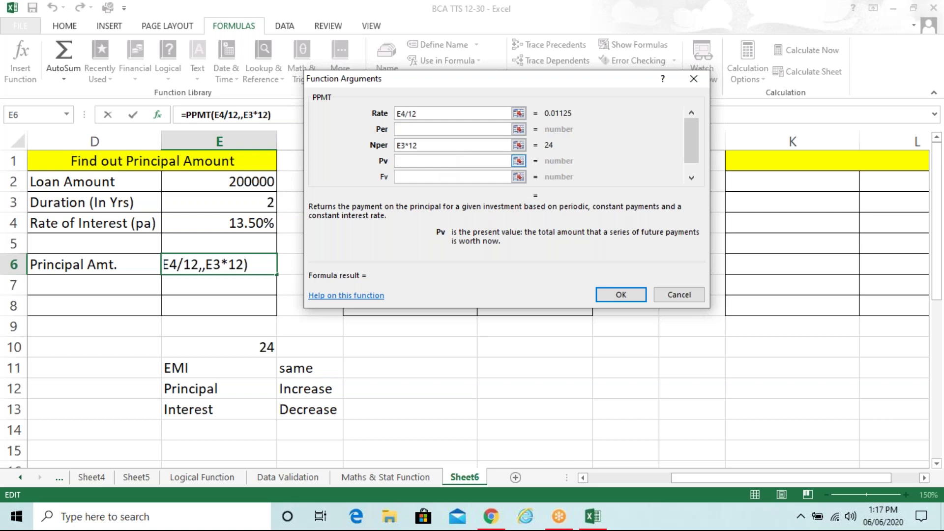
pyautogui.write('-')
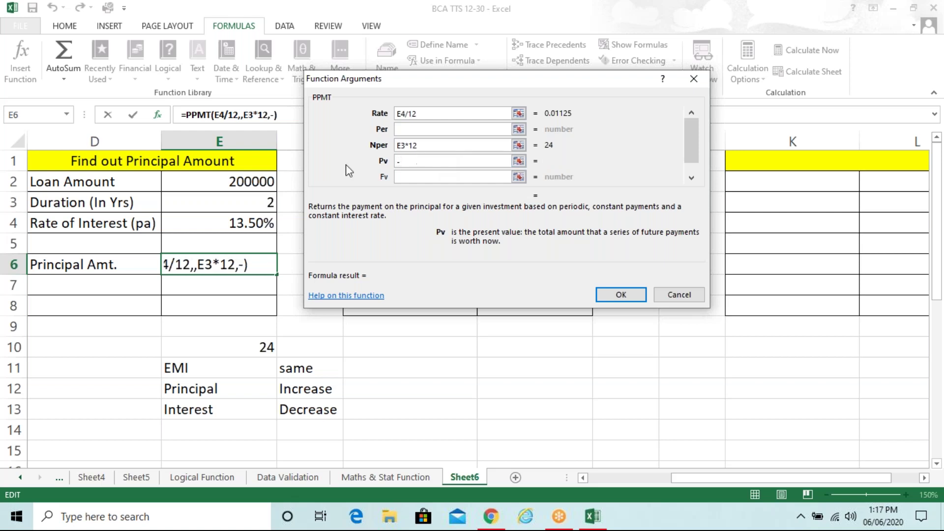
pyautogui.click(253, 177)
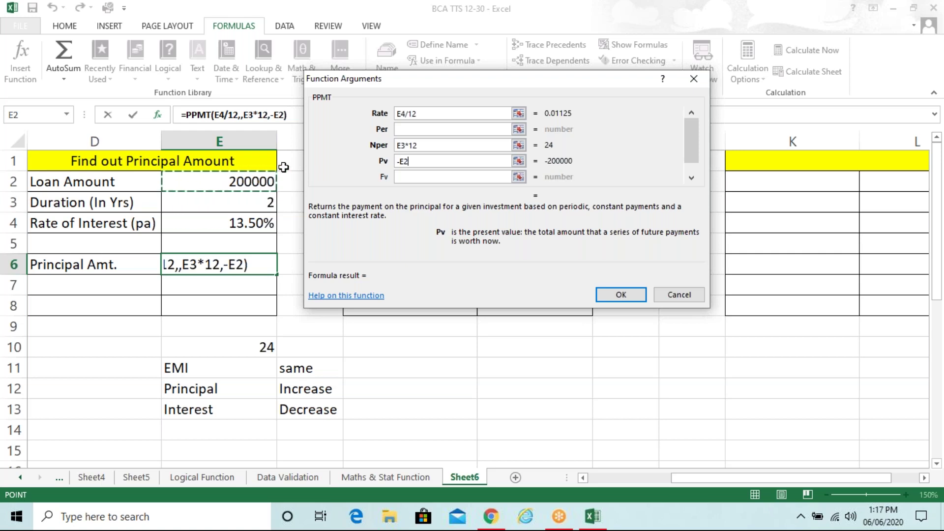
pyautogui.click(507, 129)
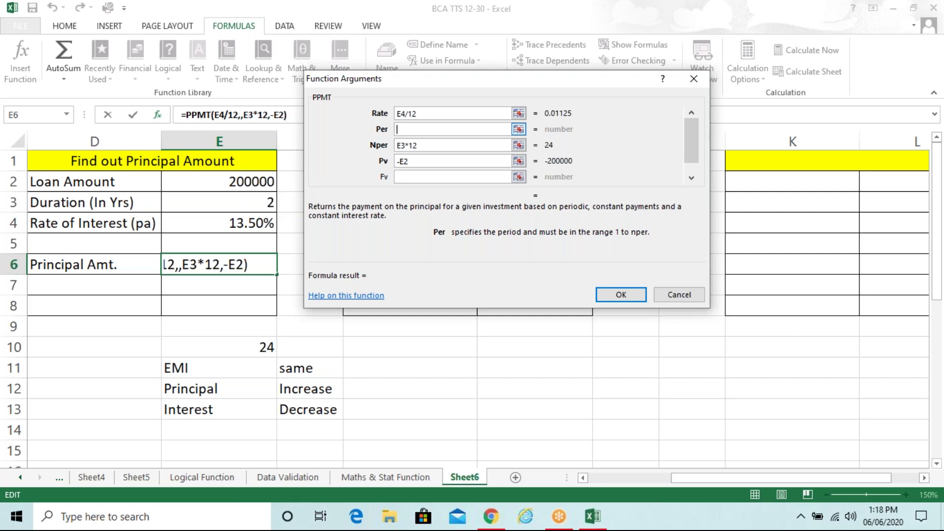
pyautogui.write('1')
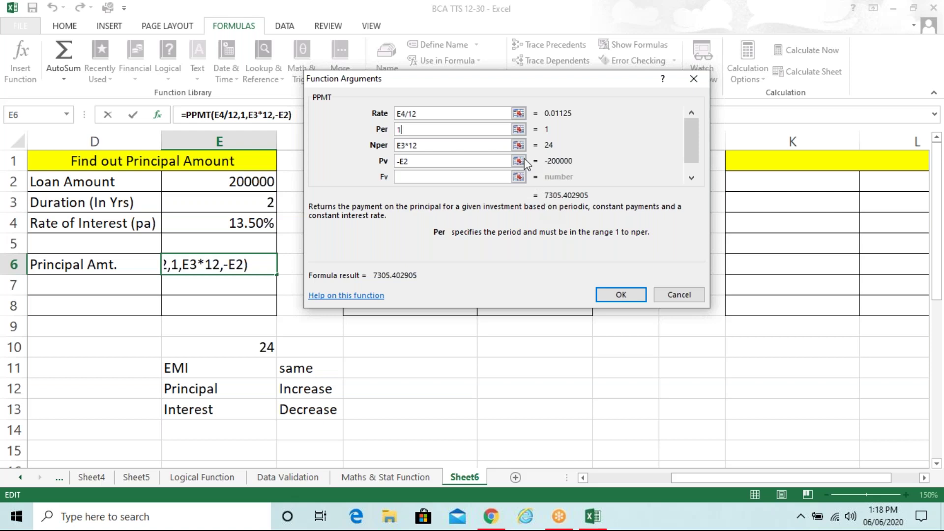
# Try periods 2, 3, 10, 24 and 25 in the PPMT Per argument to compare the principal portions
pyautogui.press('BackSpace')
pyautogui.write('2')
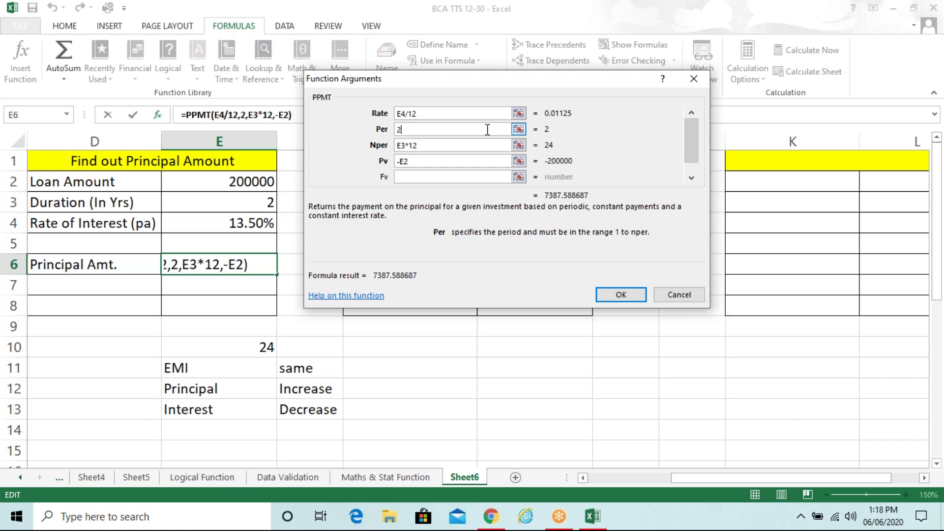
pyautogui.press('BackSpace')
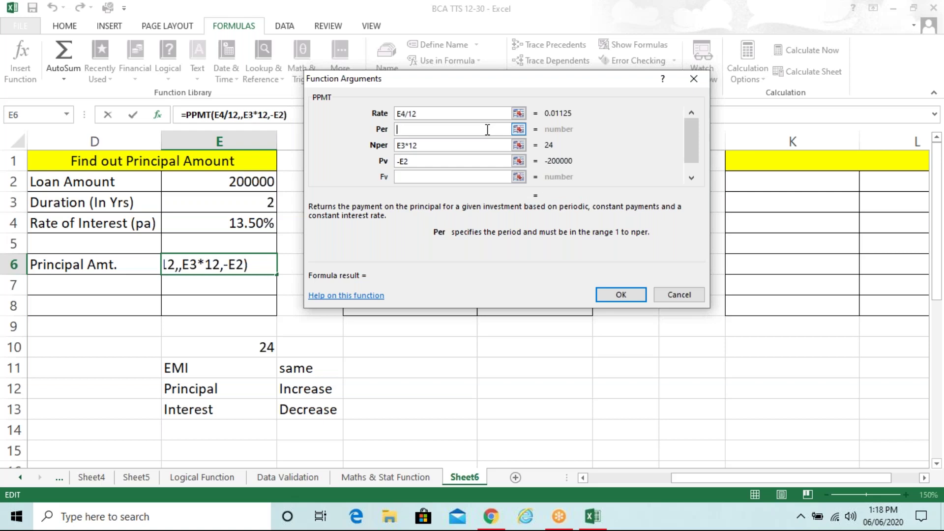
pyautogui.write('3')
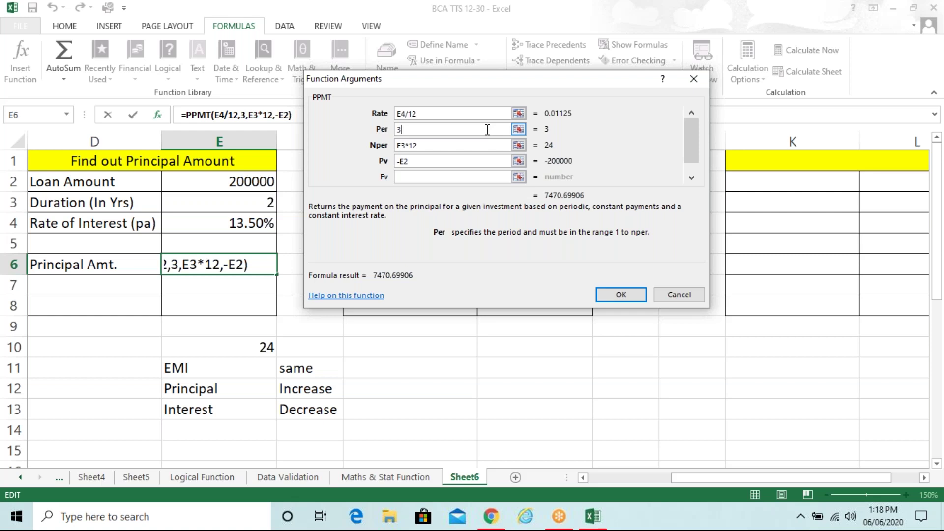
pyautogui.press('BackSpace')
pyautogui.write('10')
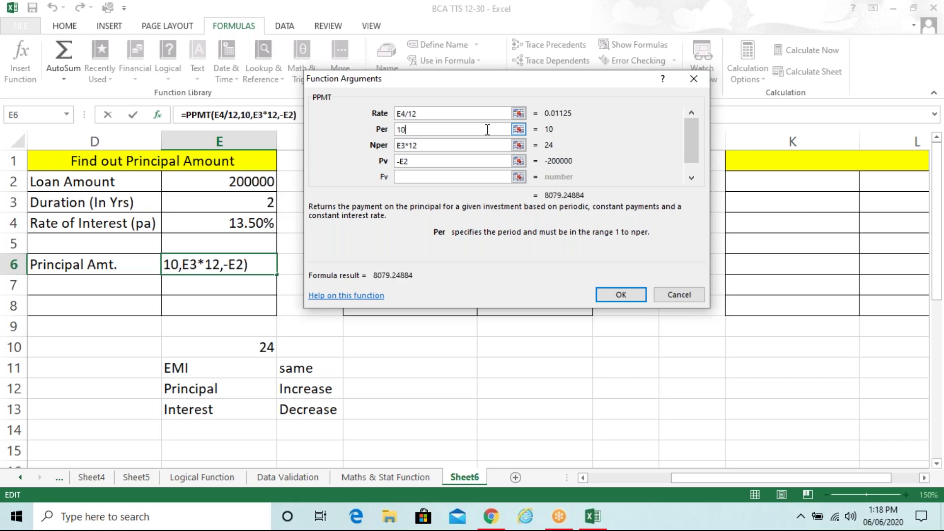
pyautogui.press('BackSpace')
pyautogui.press('BackSpace')
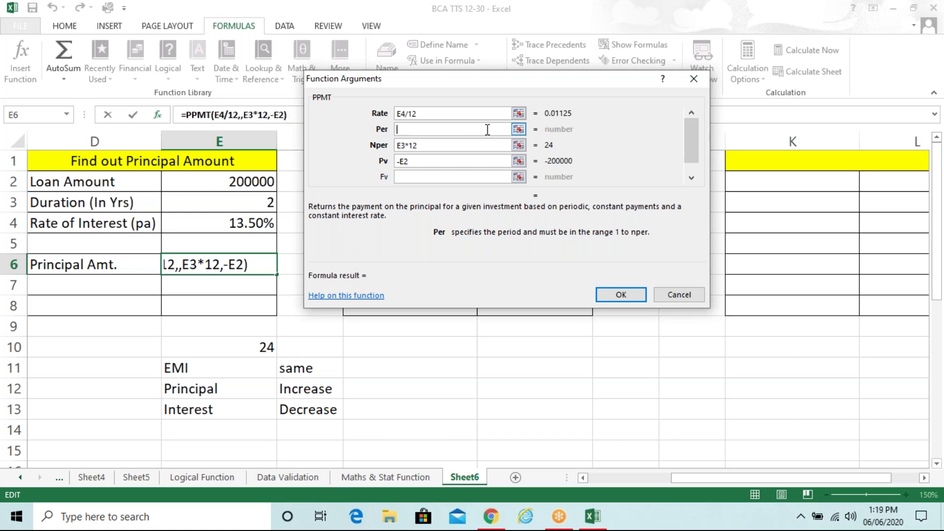
pyautogui.write('2')
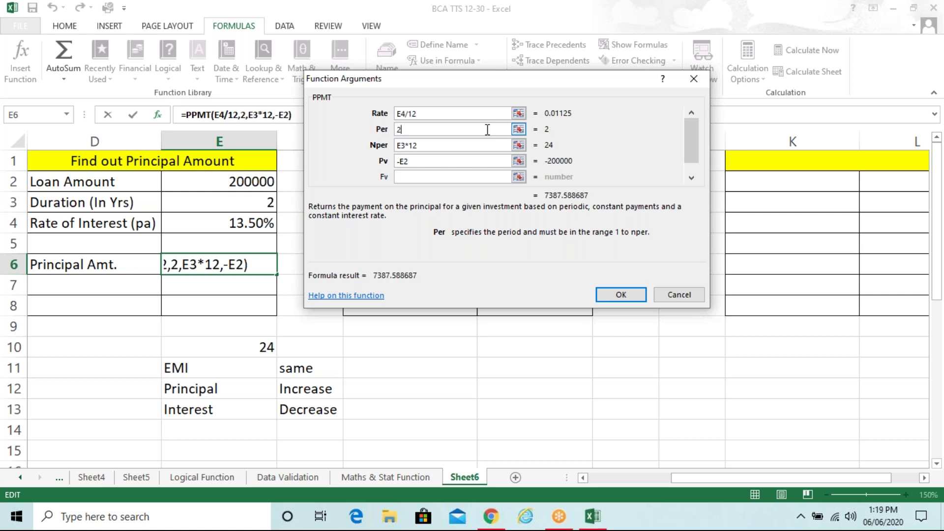
pyautogui.write('4')
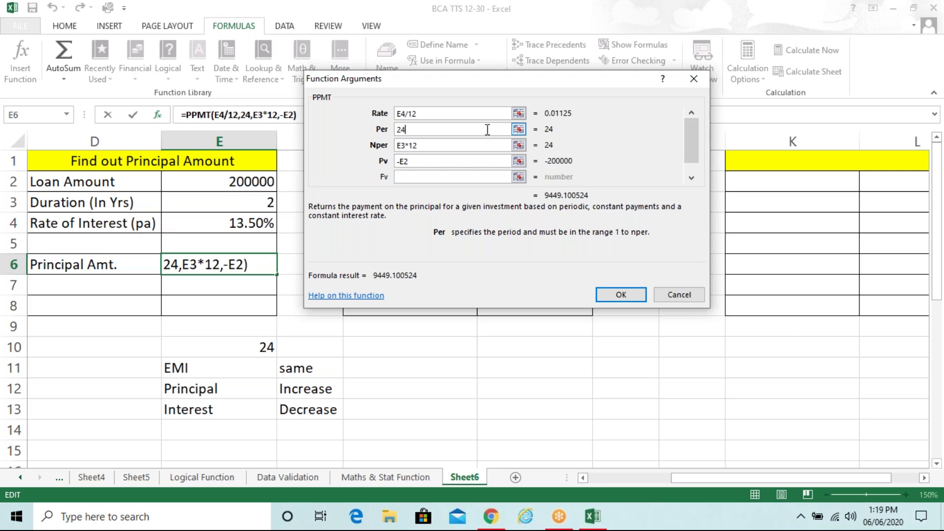
pyautogui.press('BackSpace')
pyautogui.write('5')
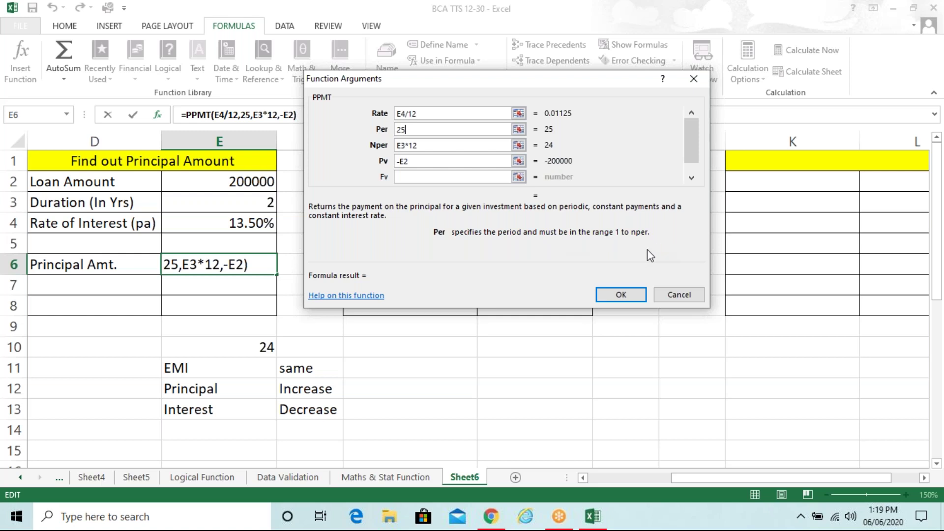
# Set the Per argument back to 1 and enter the PPMT formula in E6
pyautogui.press('BackSpace')
pyautogui.press('BackSpace')
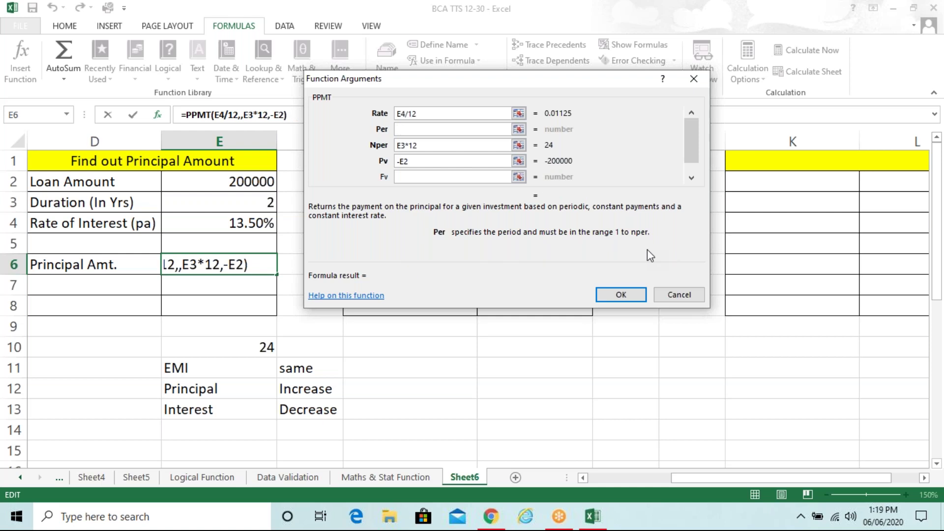
pyautogui.write('1')
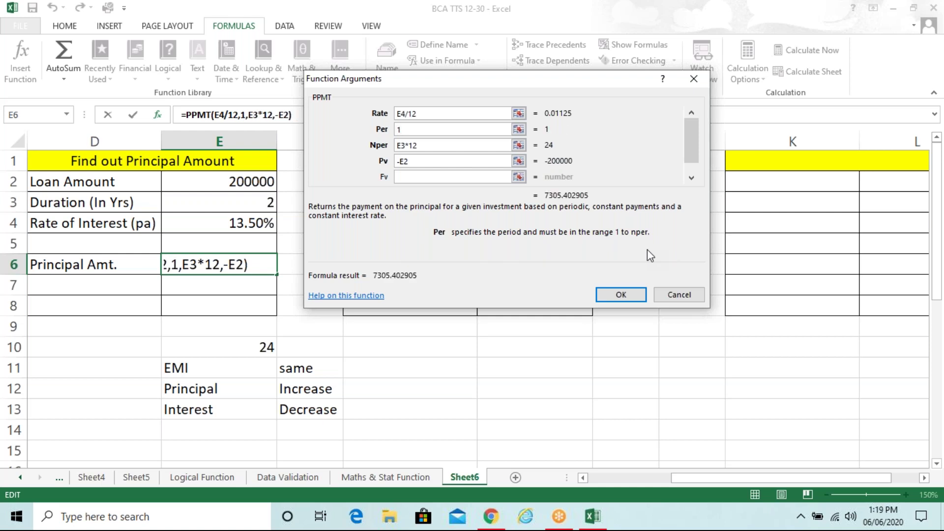
pyautogui.click(631, 292)
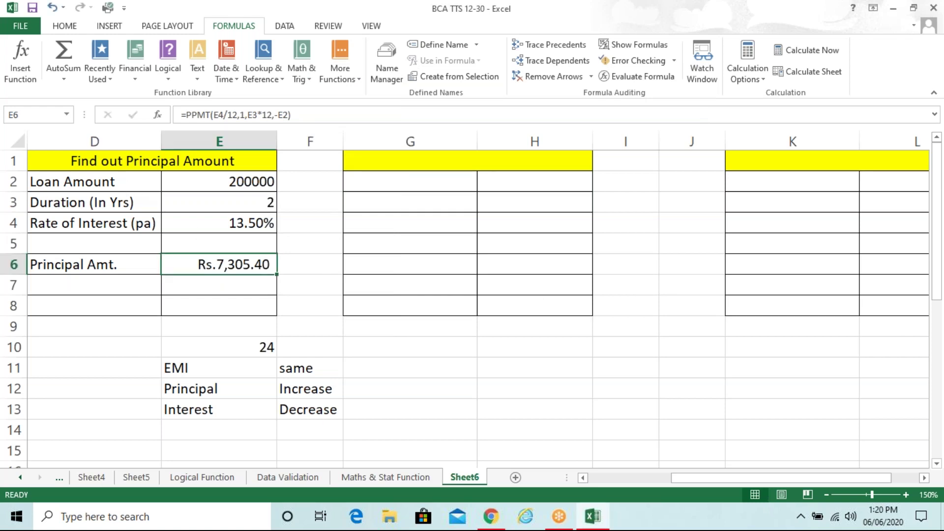
# Copy the loan amount, duration and interest rate rows in D2:E4 into the empty table starting at G2
pyautogui.click(93, 181)
pyautogui.hotkey('shift', 'Right')
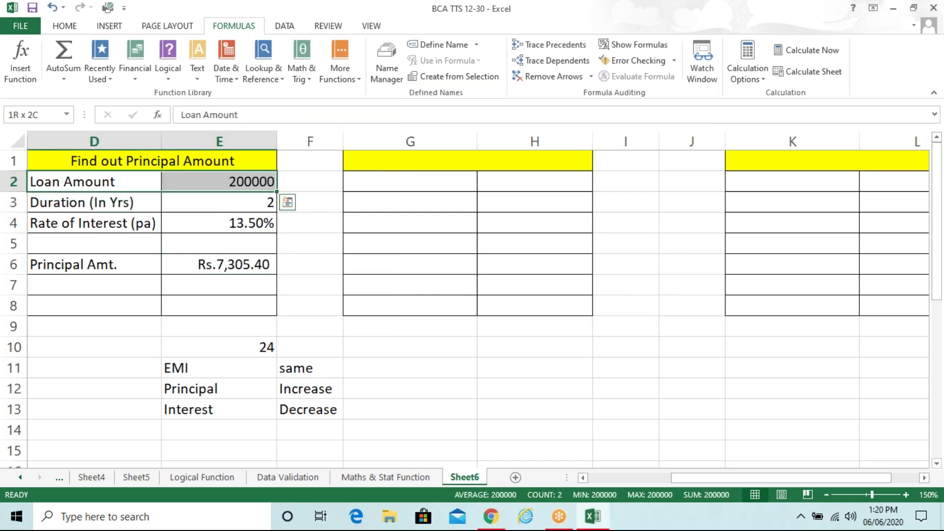
pyautogui.hotkey('shift', 'Down')
pyautogui.hotkey('shift', 'Down')
pyautogui.hotkey('ctrl', 'c')
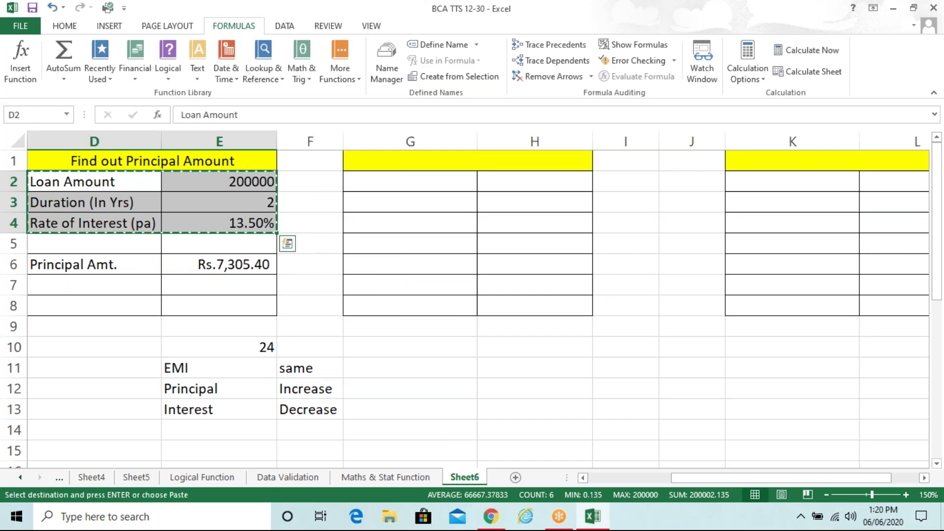
pyautogui.press('Right')
pyautogui.press('Right')
pyautogui.press('Return')
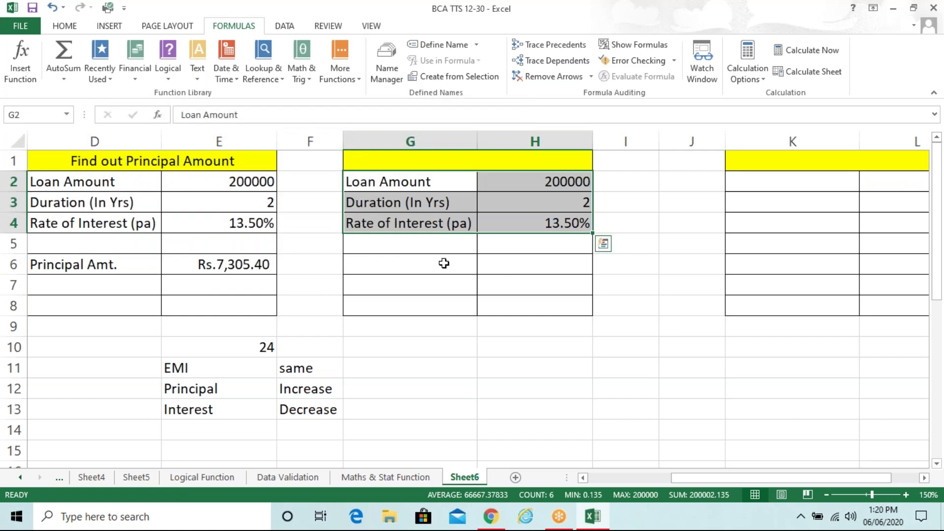
# Reopen the function arguments of the PPMT formula in E6 to review them
pyautogui.click(444, 263)
pyautogui.click(254, 265)
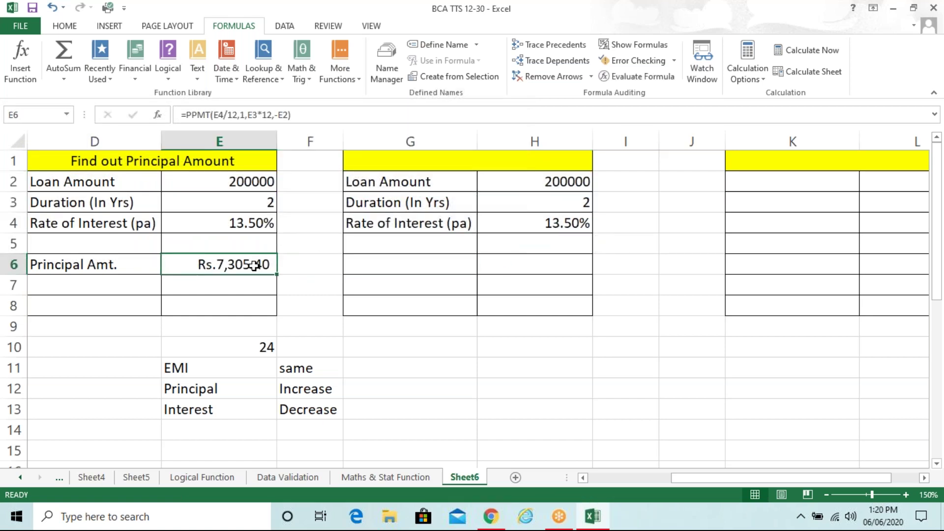
pyautogui.click(158, 115)
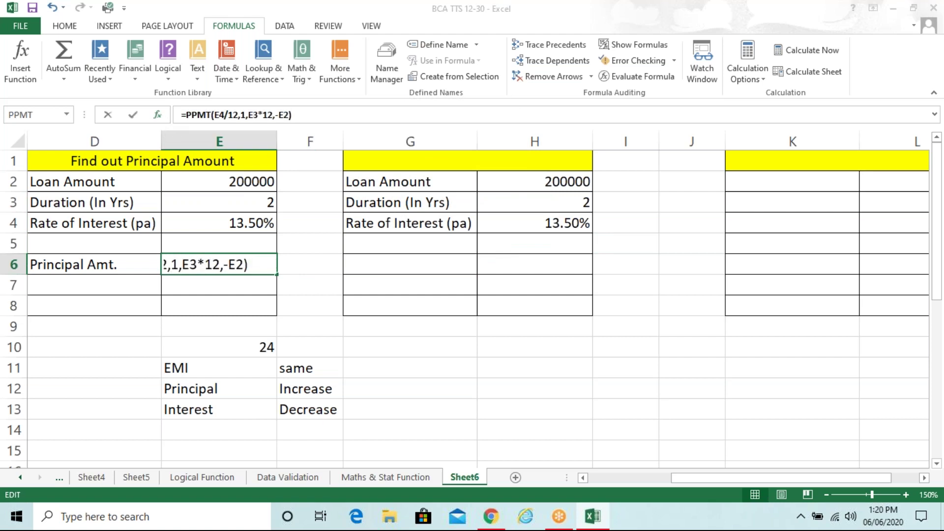
pyautogui.click(715, 87)
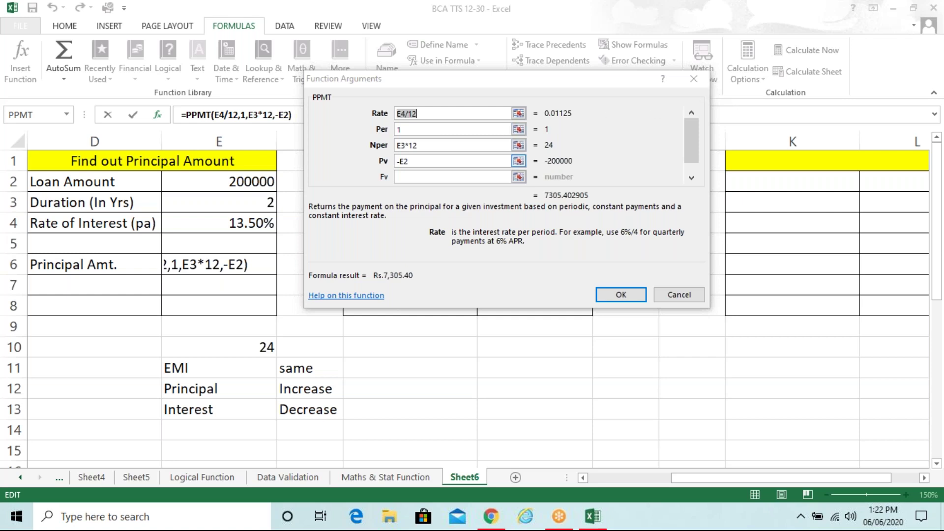
# Review the Pv argument -E2 and accept the PPMT formula for the principal amount in E6
pyautogui.click(519, 162)
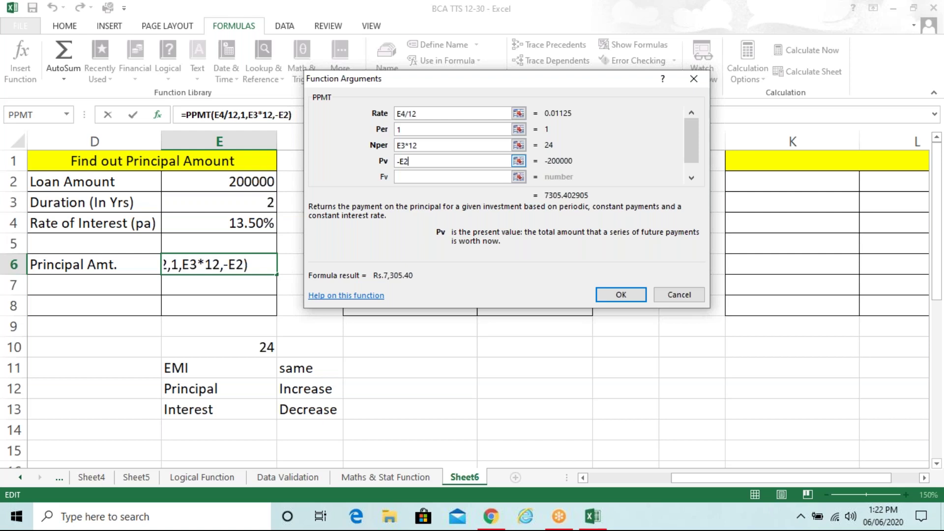
pyautogui.click(643, 294)
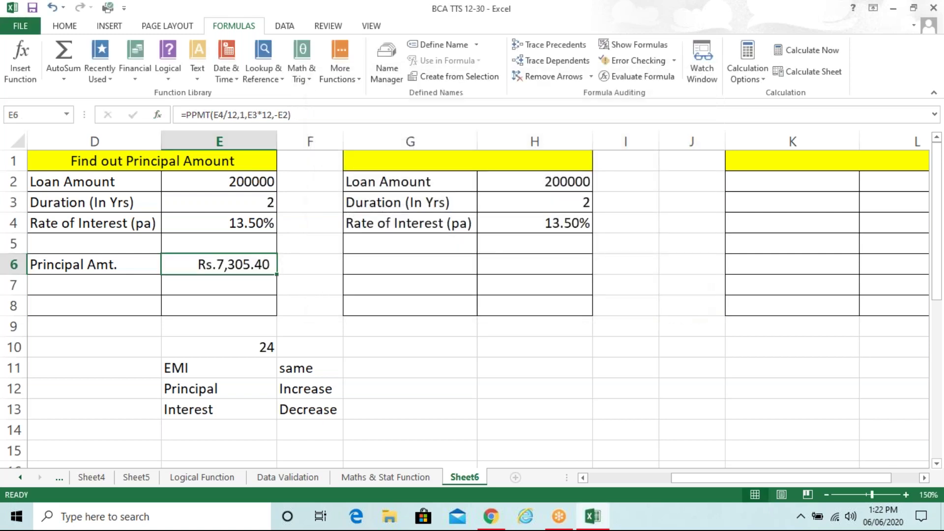
# Enter the heading "Find out Interest Amount" in G1 above the second loan table
pyautogui.click(410, 264)
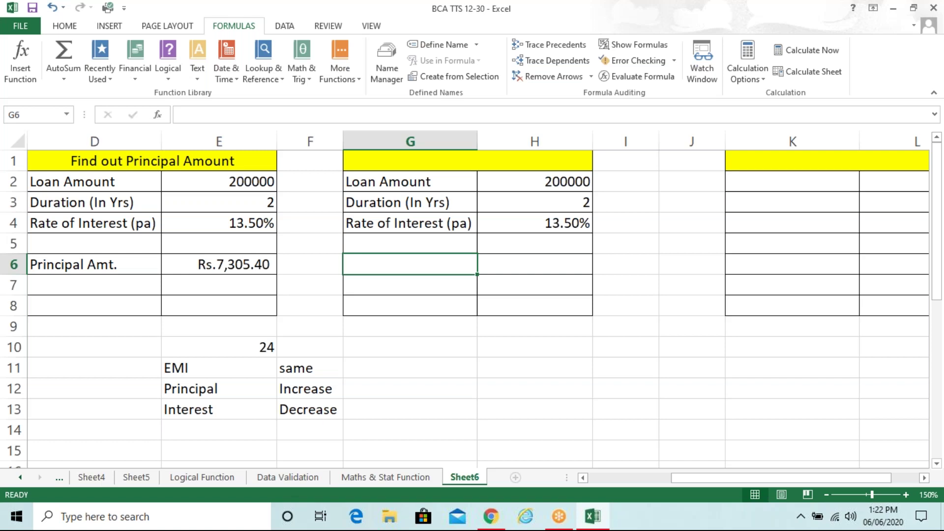
pyautogui.press('Up')
pyautogui.press('Up')
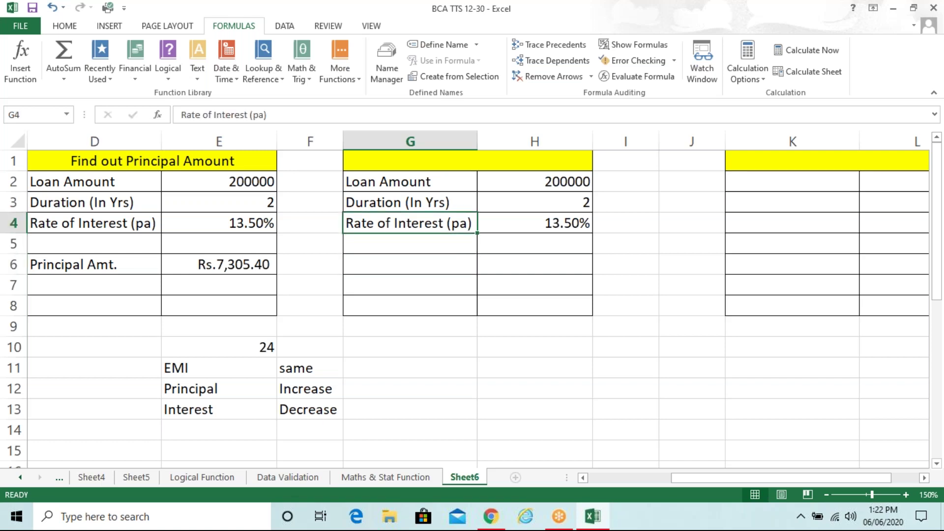
pyautogui.press('Up')
pyautogui.press('Up')
pyautogui.press('Down')
pyautogui.press('Up')
pyautogui.press('Up')
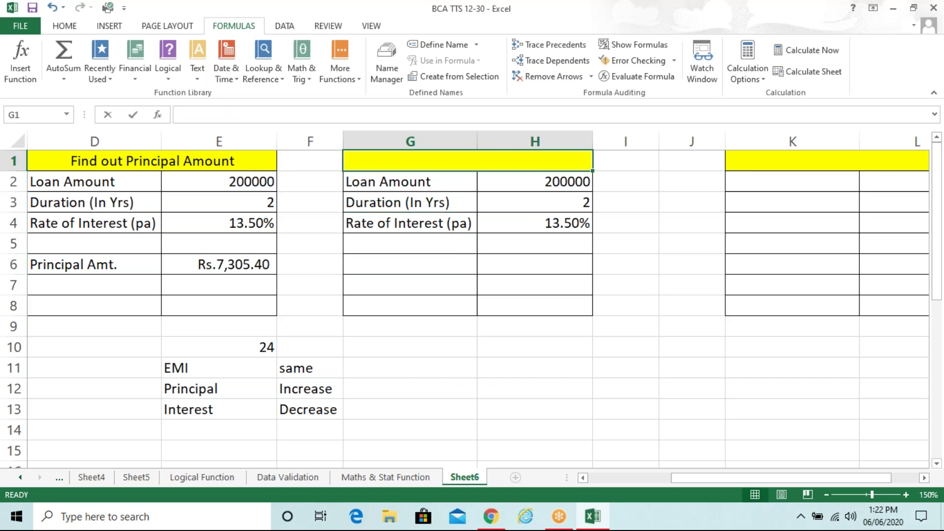
pyautogui.write('Find out')
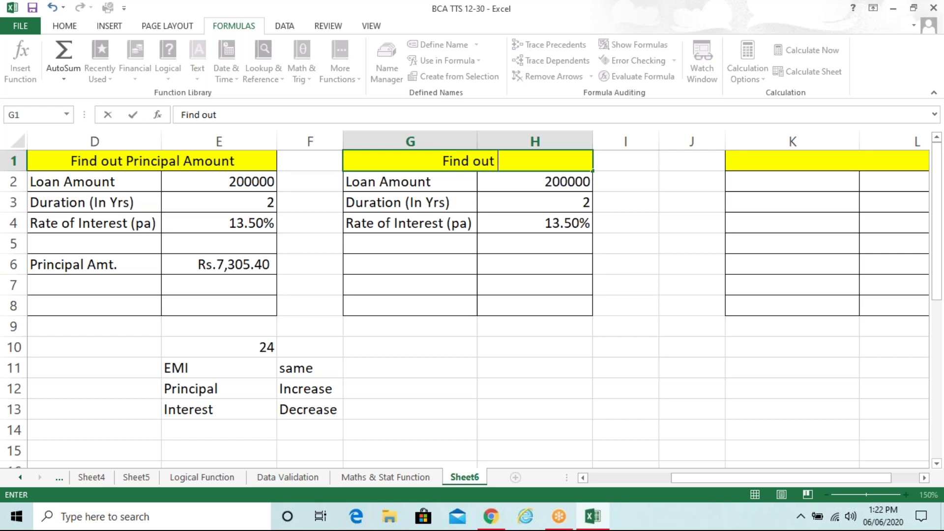
pyautogui.write(' Interest')
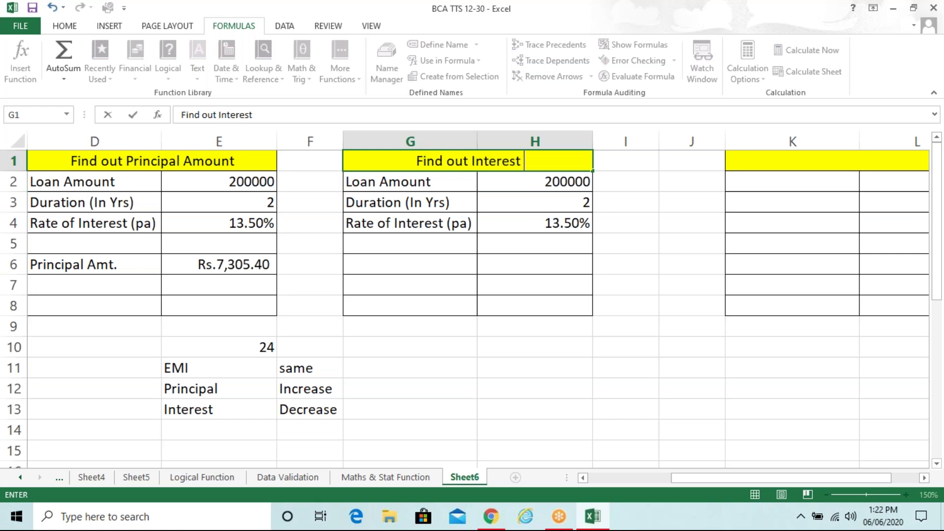
pyautogui.write(' Amount')
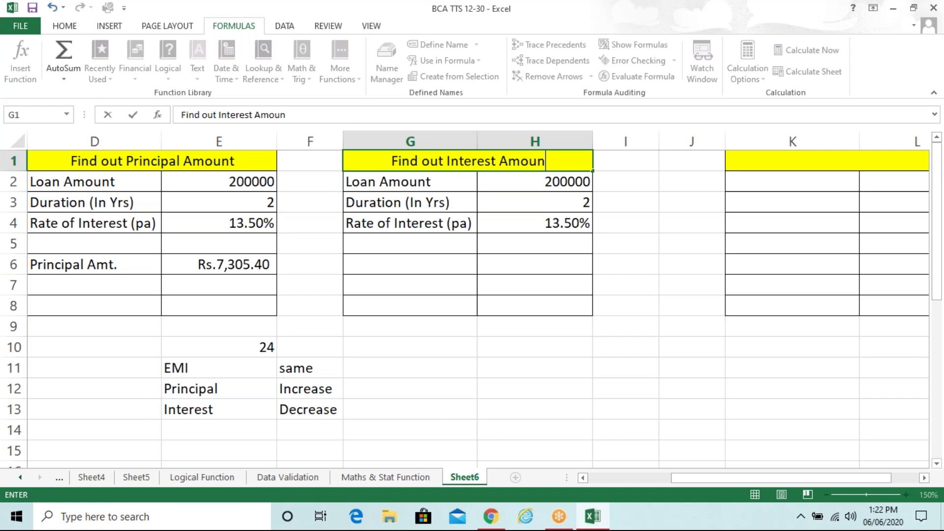
pyautogui.press('Return')
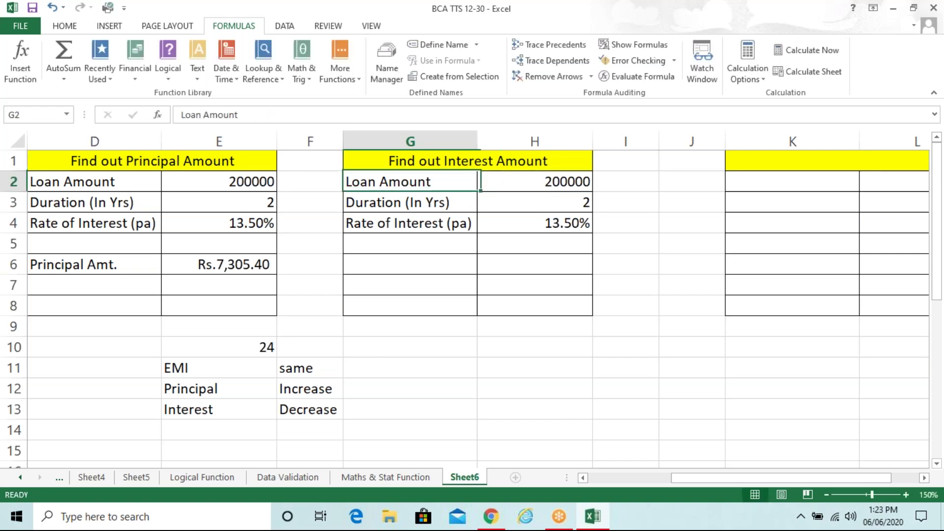
# Label cell G6 of the second loan table "Interest Amt."
pyautogui.press('Down')
pyautogui.press('Down')
pyautogui.press('Down')
pyautogui.press('Down')
pyautogui.write('Inte')
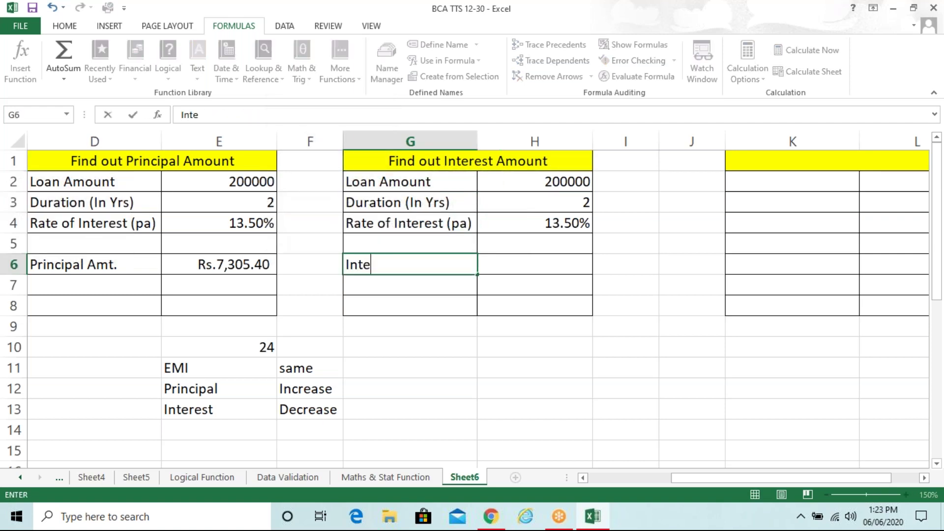
pyautogui.write('rest Amt.')
pyautogui.press('Tab')
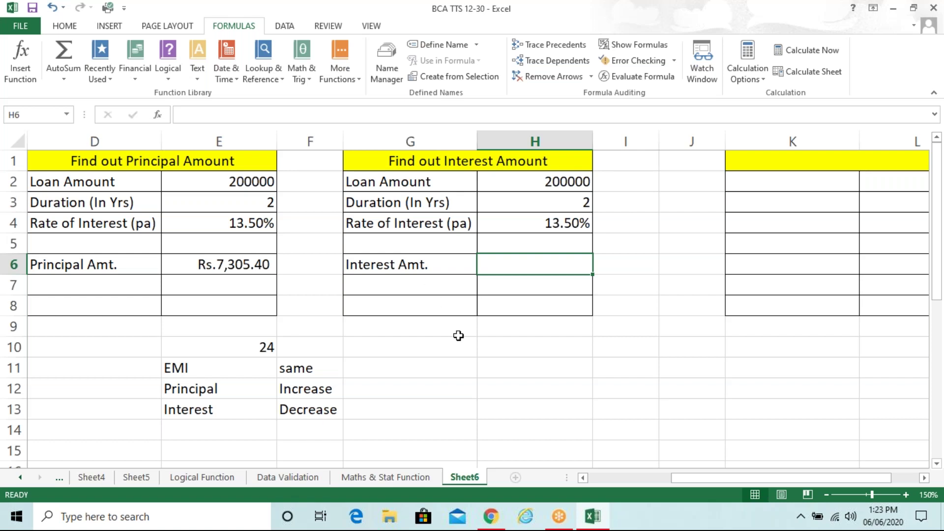
# Start an IPMT formula in H6 and open its function arguments
pyautogui.press('Right')
pyautogui.press('Right')
pyautogui.press('Right')
pyautogui.press('Right')
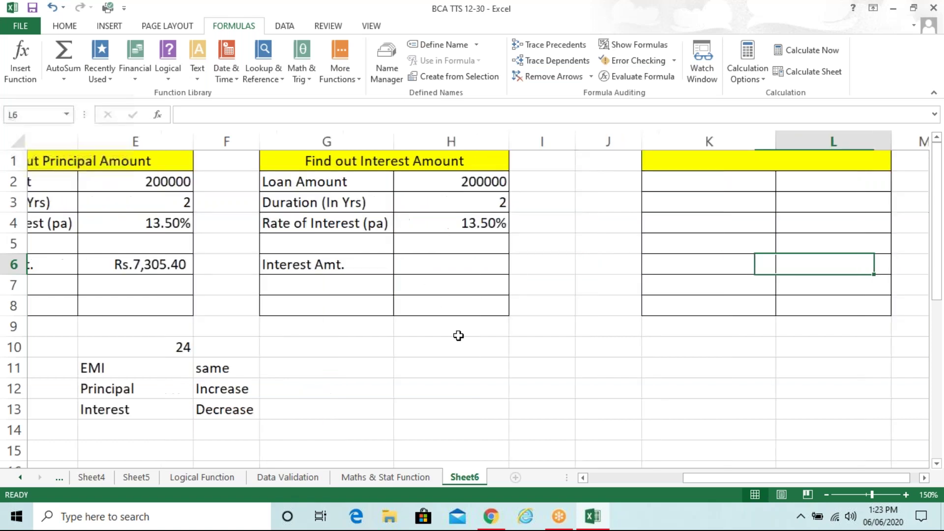
pyautogui.press('Right')
pyautogui.press('Right')
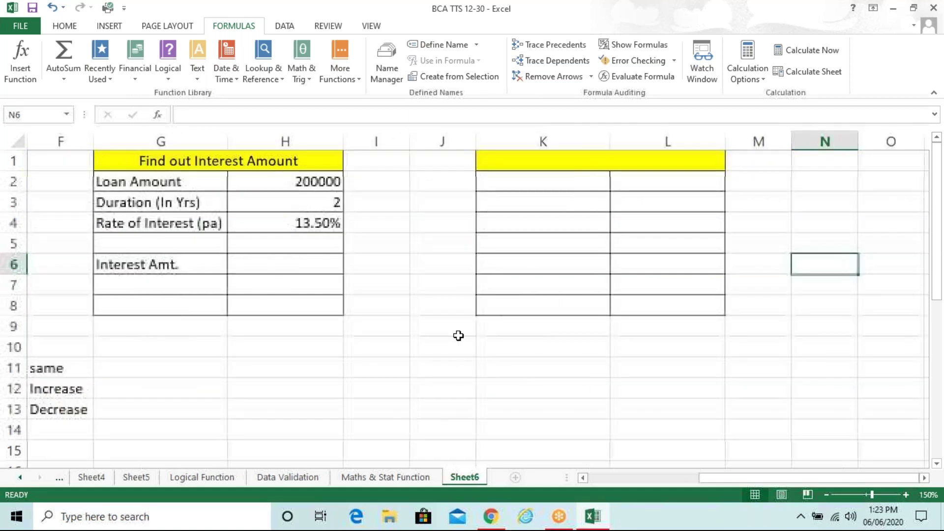
pyautogui.click(306, 264)
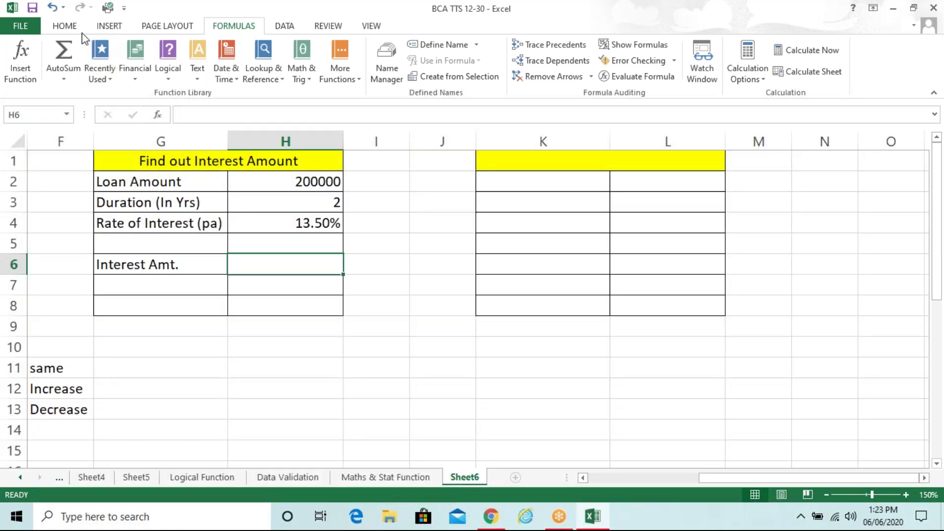
pyautogui.click(64, 26)
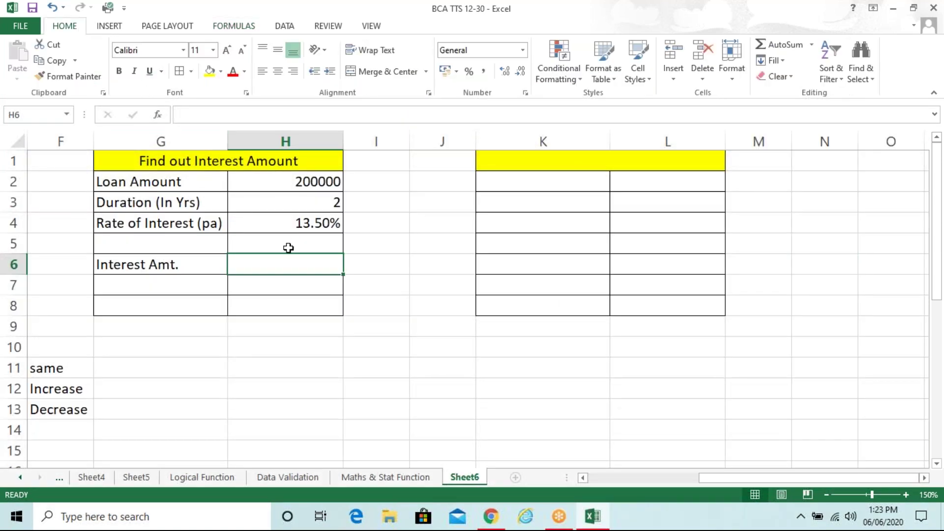
pyautogui.click(289, 280)
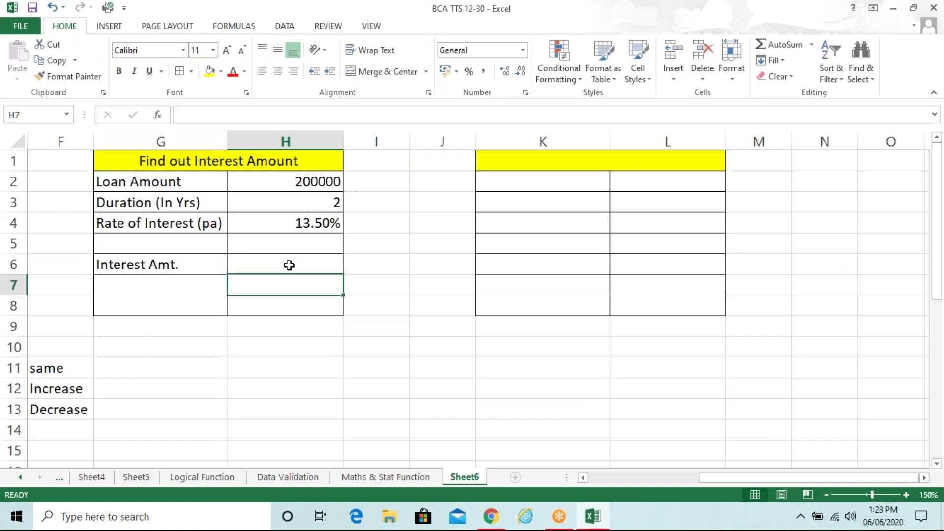
pyautogui.click(289, 264)
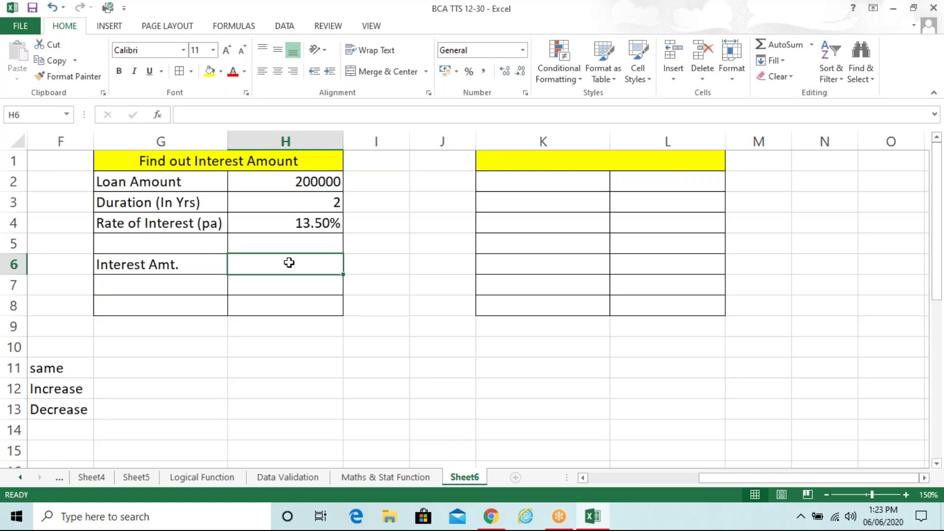
pyautogui.write('=ipmt')
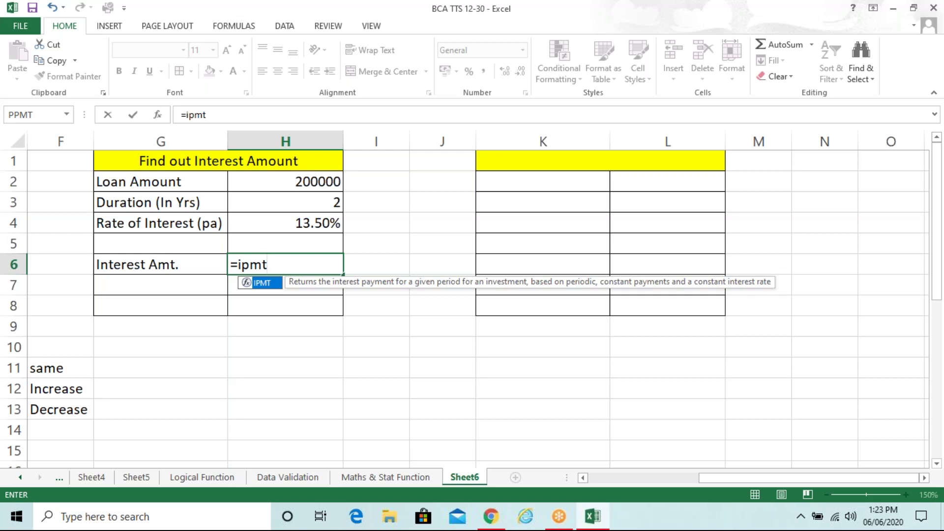
pyautogui.hotkey('ctrl', 'a')
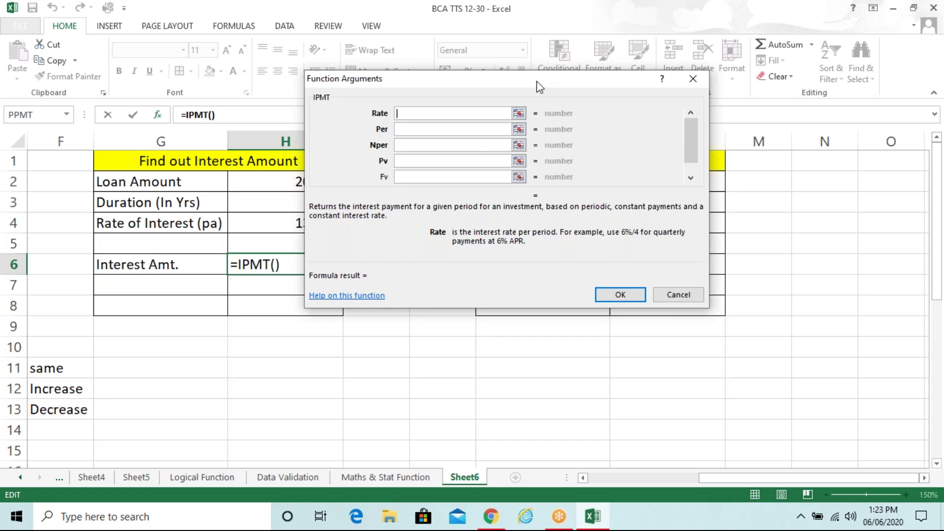
# Fill in the IPMT arguments with Rate H4/12, Nper H3*12 and Pv -H2, leaving Per empty
pyautogui.moveTo(536, 81); pyautogui.dragTo(637, 134)
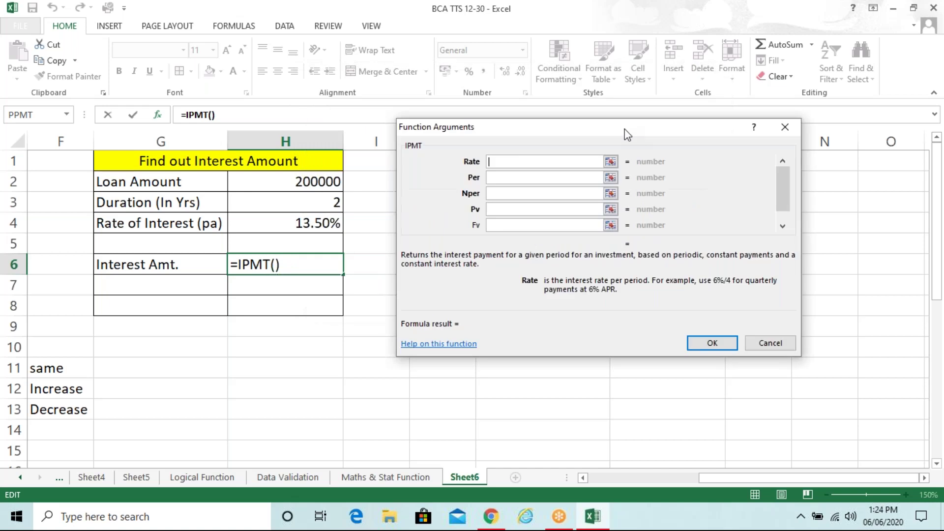
pyautogui.click(315, 223)
pyautogui.write('/12')
pyautogui.press('Tab')
pyautogui.press('Tab')
pyautogui.click(329, 198)
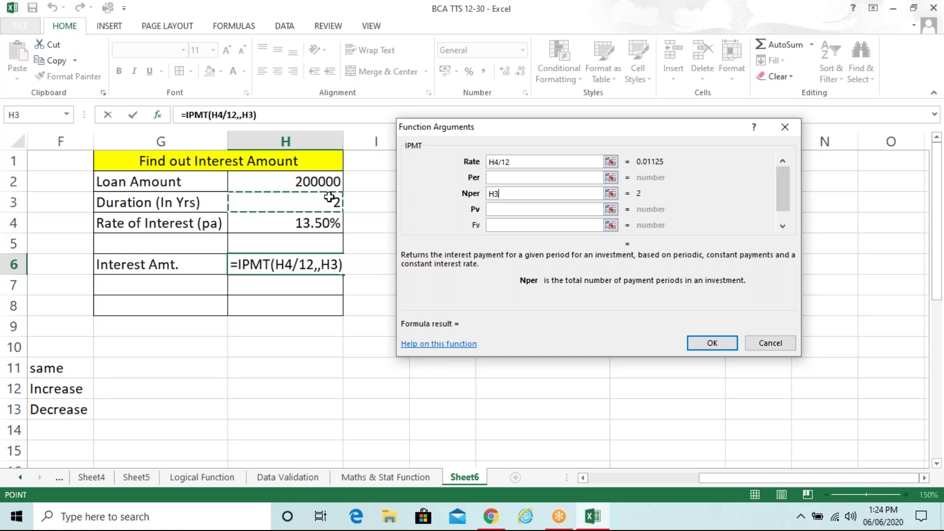
pyautogui.write('*12')
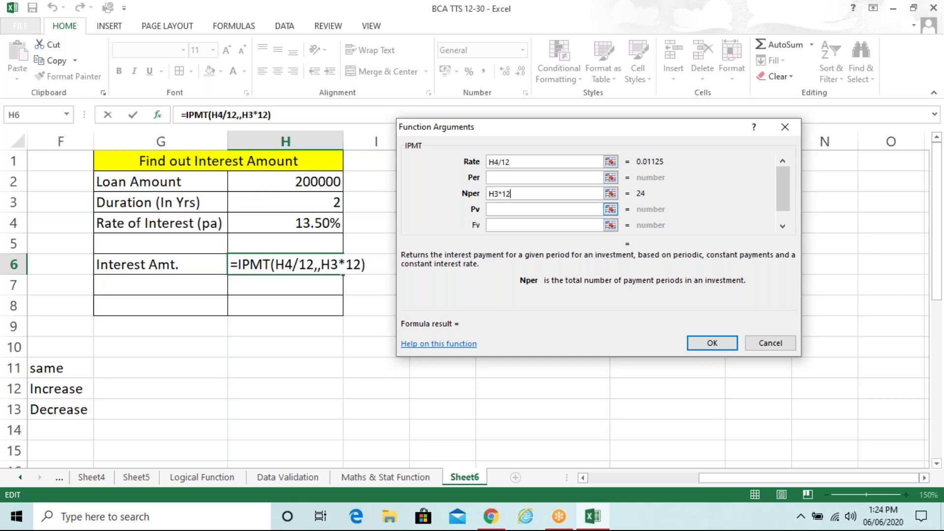
pyautogui.press('Tab')
pyautogui.write('-')
pyautogui.click(285, 180)
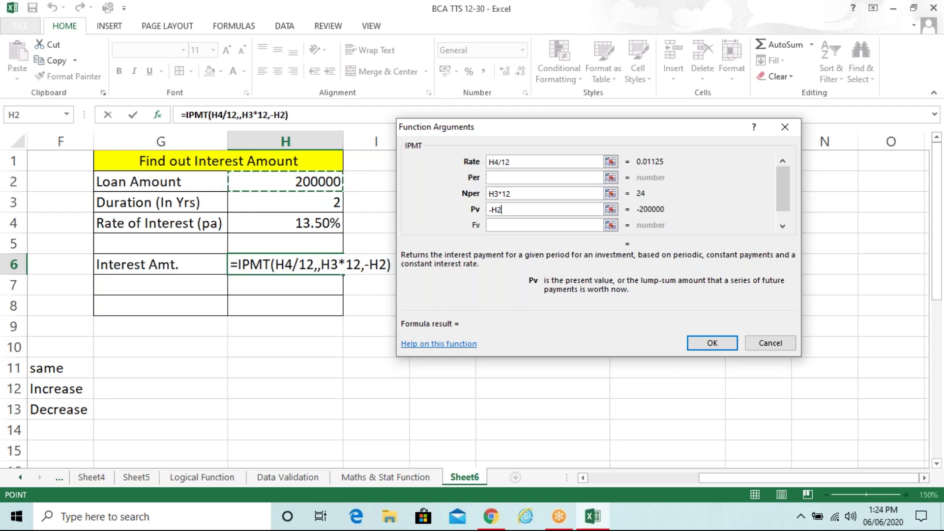
# Try 1, 2 and 24 as the Per argument of the IPMT function
pyautogui.click(567, 178)
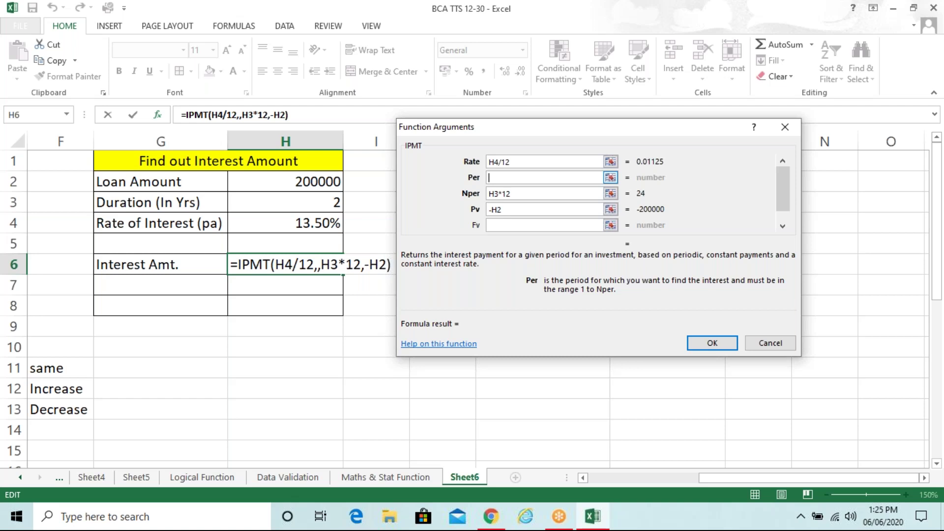
pyautogui.write('1')
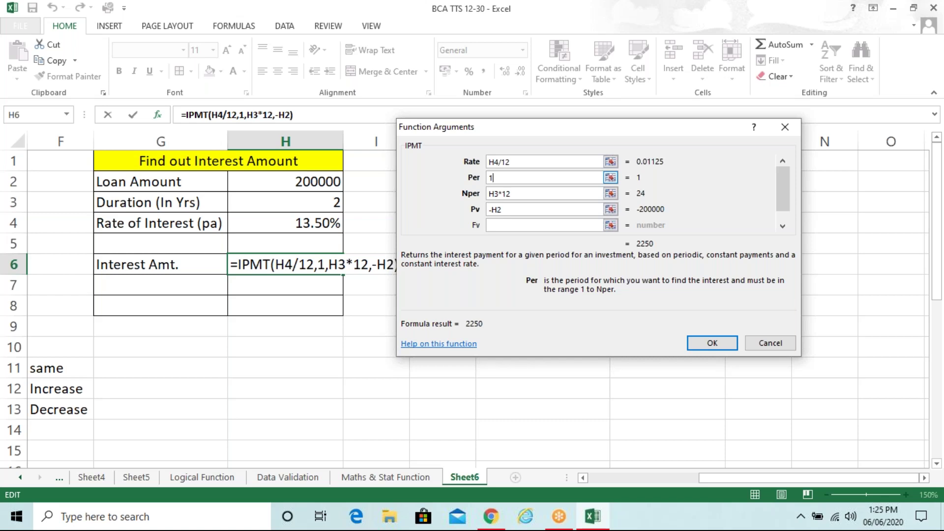
pyautogui.press('BackSpace')
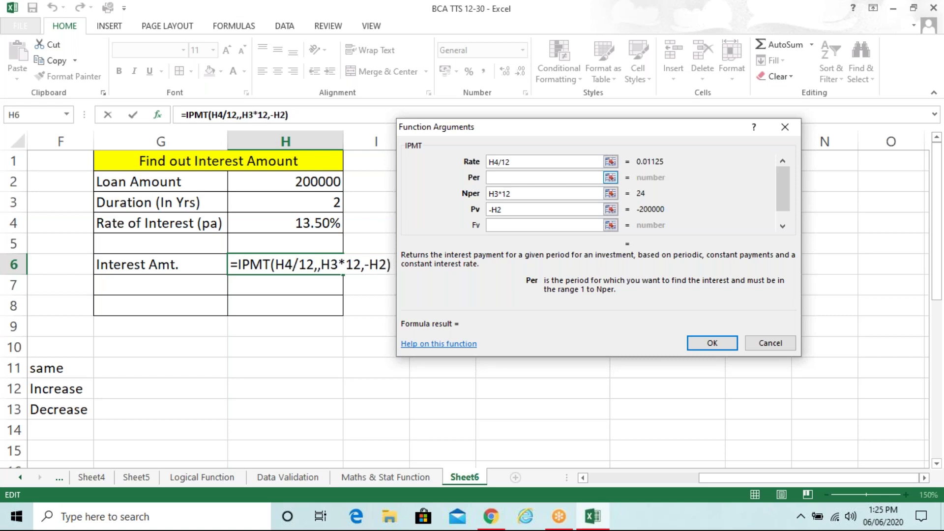
pyautogui.write('2')
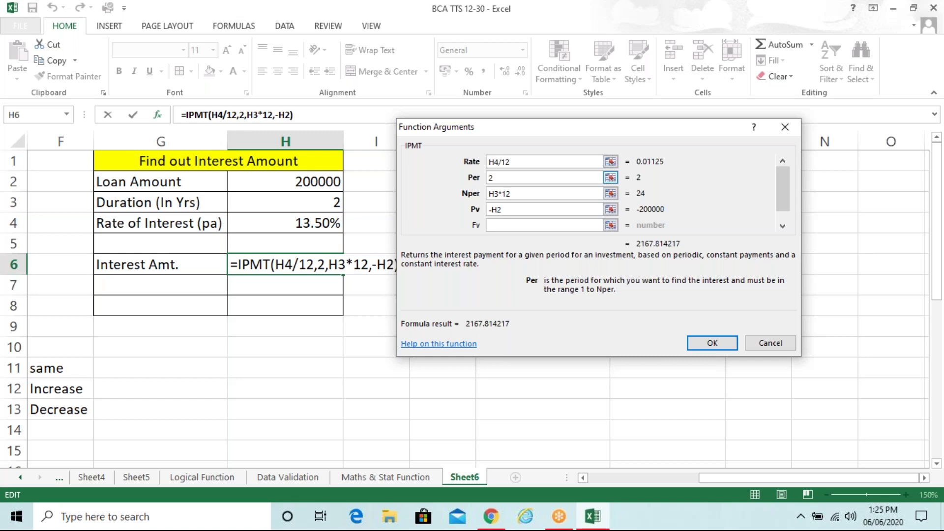
pyautogui.press('BackSpace')
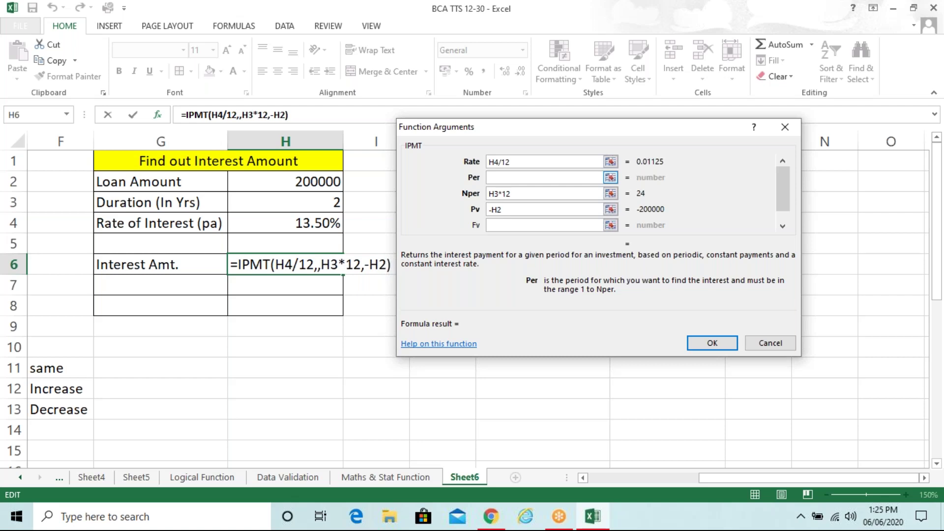
pyautogui.write('24')
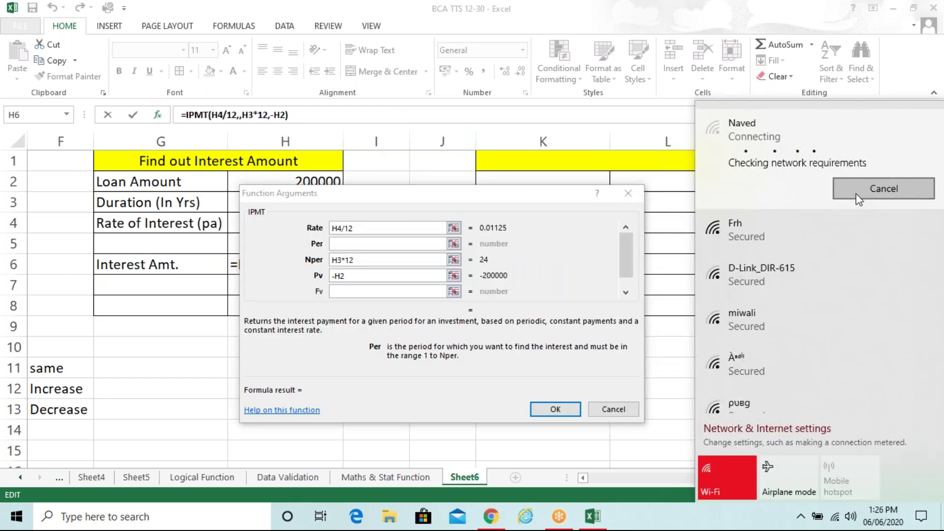
# Move the IPMT arguments dialog clear of the loan table and empty its Per argument
pyautogui.click(535, 207)
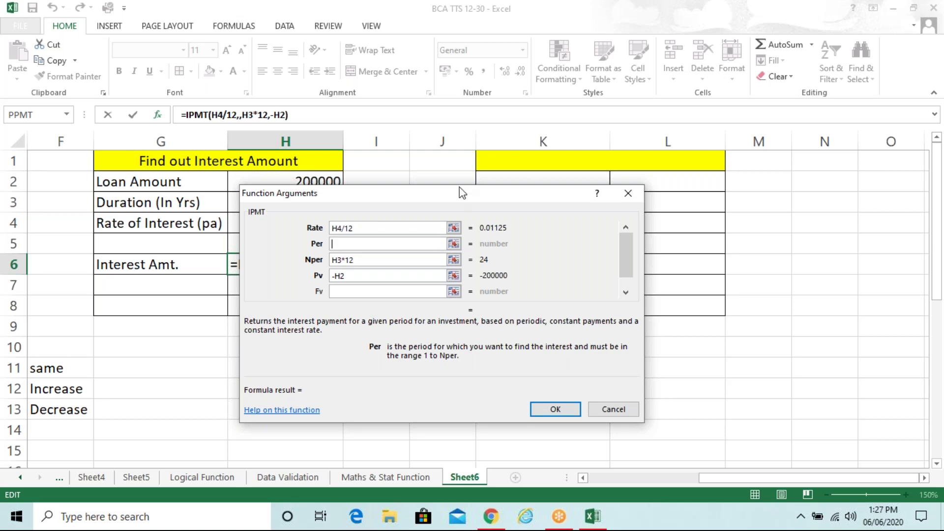
pyautogui.moveTo(459, 180); pyautogui.dragTo(683, 122)
pyautogui.click(586, 174)
pyautogui.press('BackSpace')
pyautogui.press('BackSpace')
pyautogui.press('BackSpace')
pyautogui.press('BackSpace')
pyautogui.press('BackSpace')
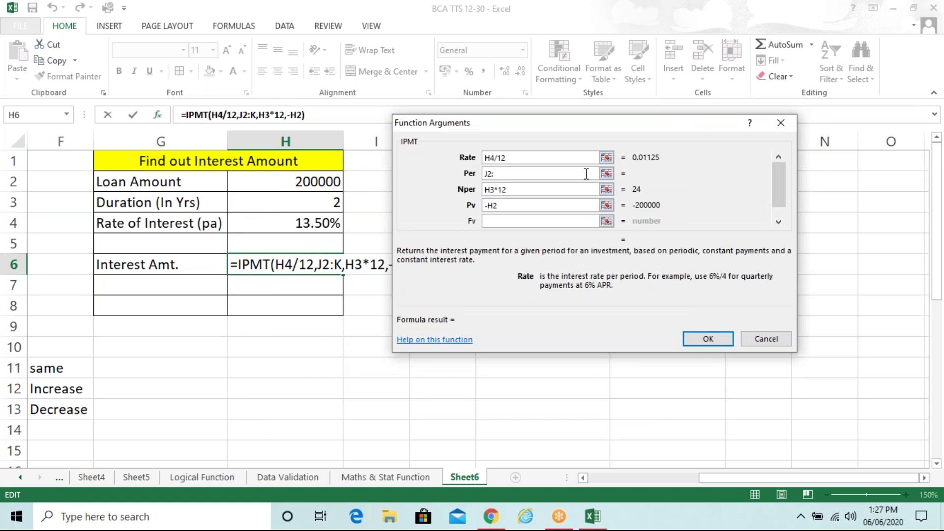
# Compare the interest for periods 1 and 2, and set the IPMT Per argument to 24
pyautogui.write('1')
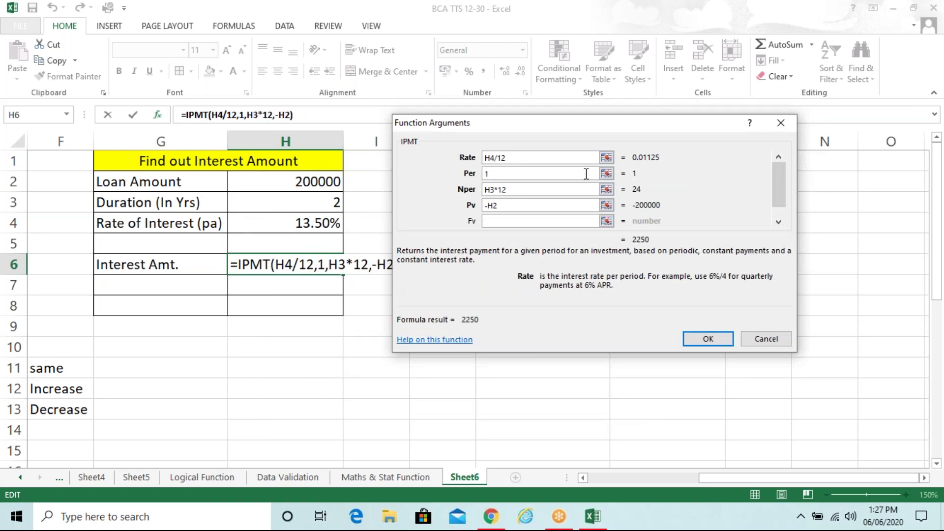
pyautogui.press('BackSpace')
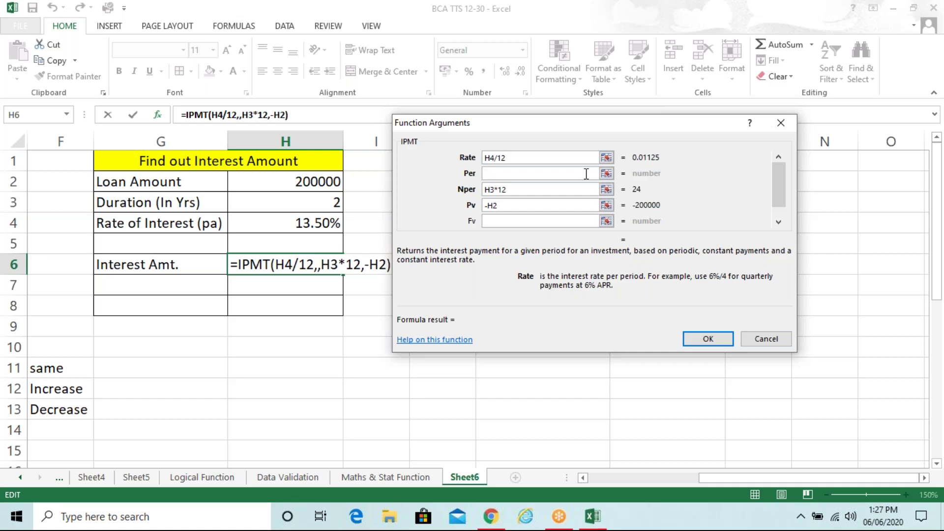
pyautogui.write('2')
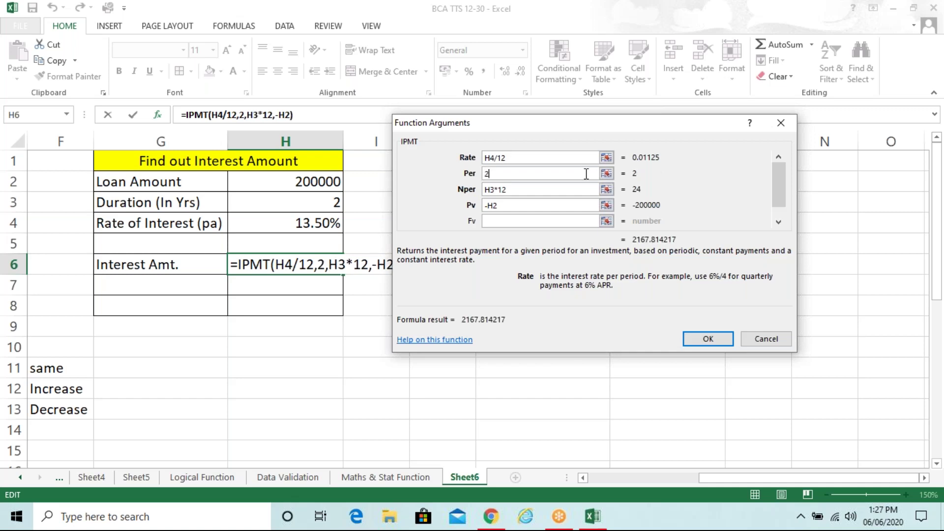
pyautogui.press('BackSpace')
pyautogui.write('24')
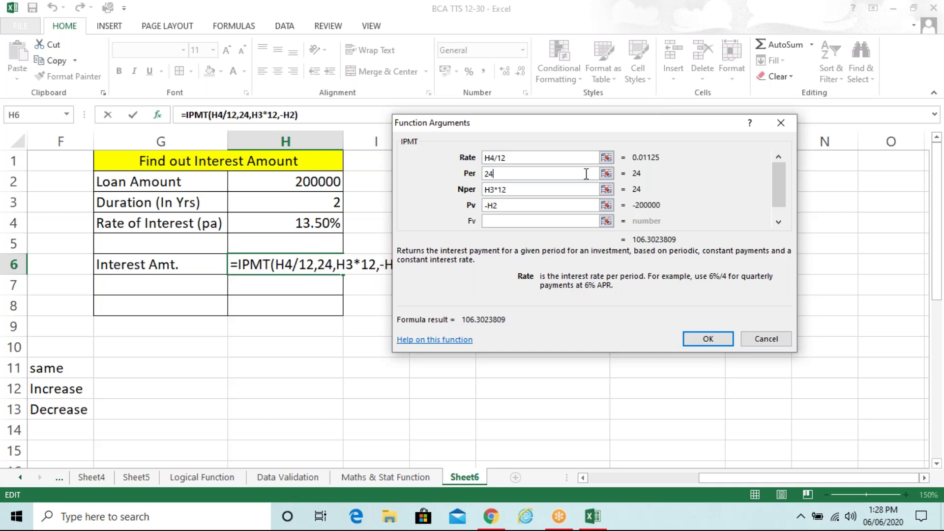
# Set the IPMT Per argument to 1 and insert the function into H6
pyautogui.press('BackSpace')
pyautogui.press('BackSpace')
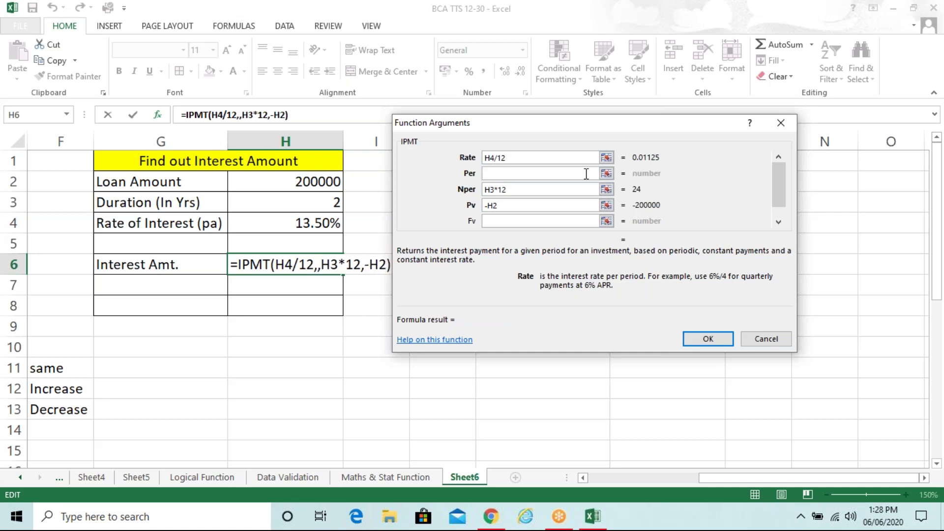
pyautogui.write('1')
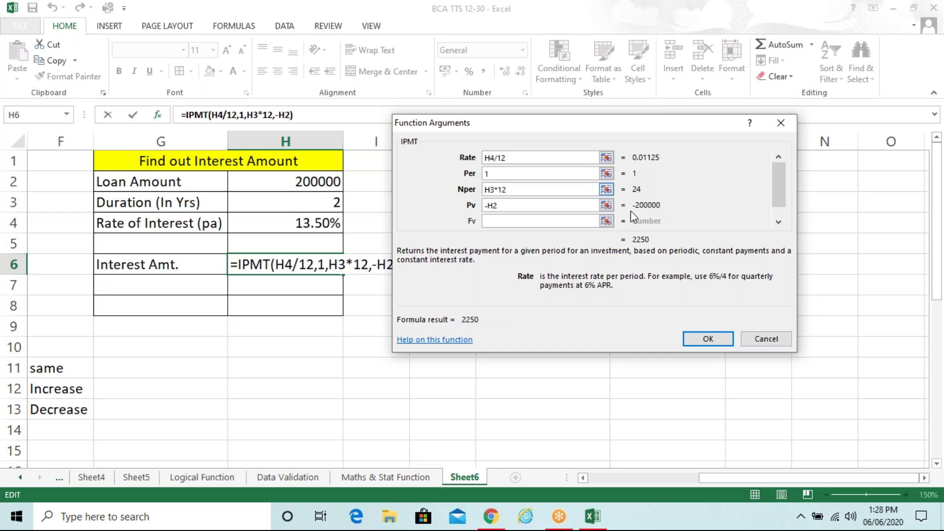
pyautogui.click(709, 345)
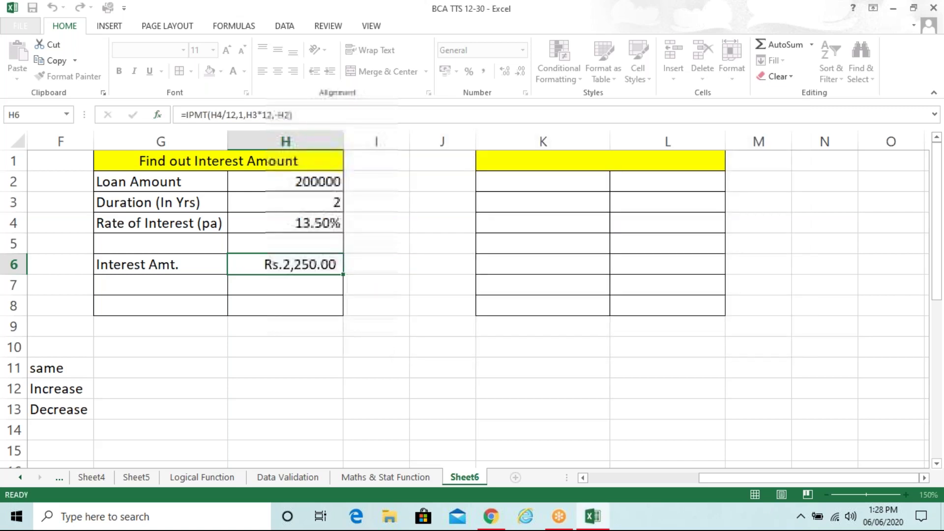
# Enter =E6+H6 in G11 to add the principal and interest amounts
pyautogui.click(161, 265)
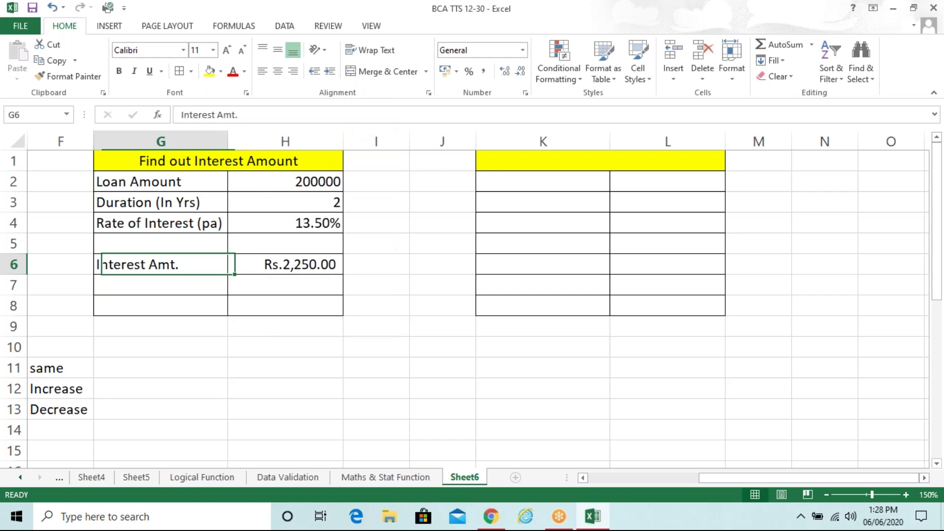
pyautogui.press('Left')
pyautogui.press('Left')
pyautogui.press('Left')
pyautogui.press('Left')
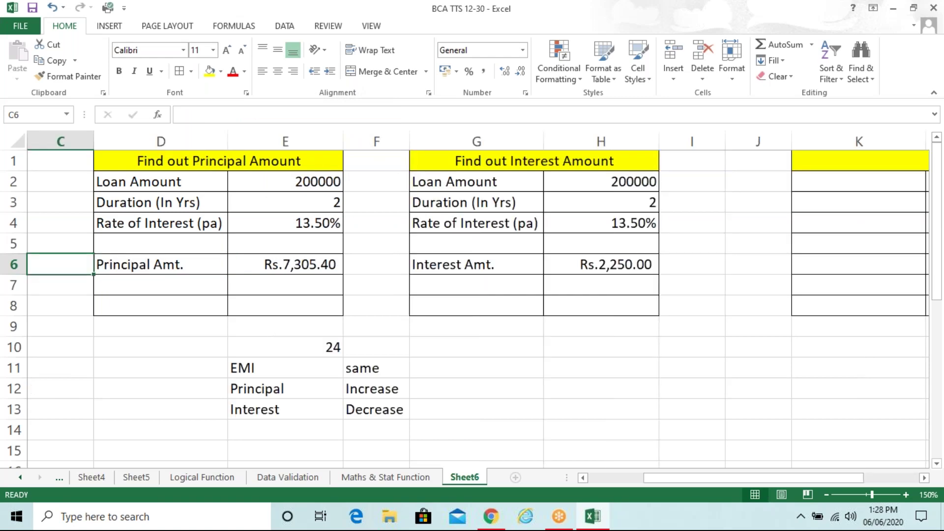
pyautogui.click(474, 369)
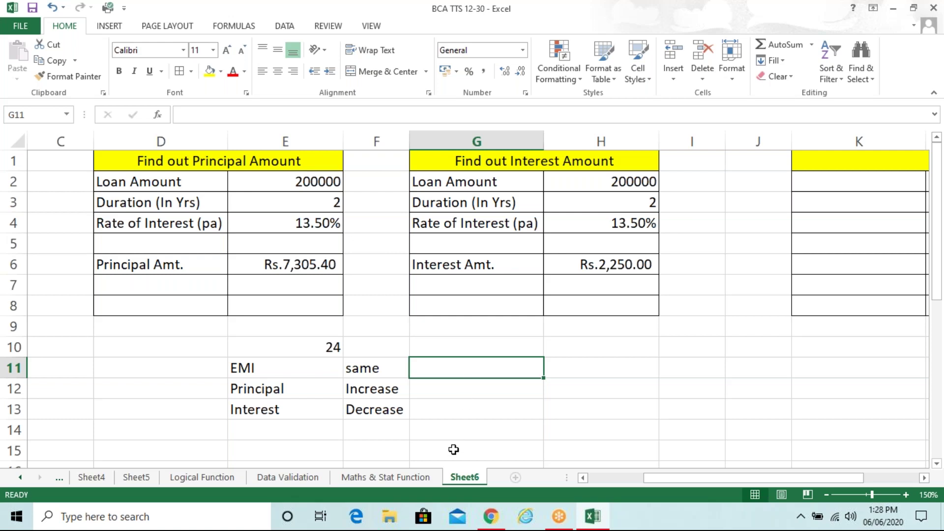
pyautogui.write('=')
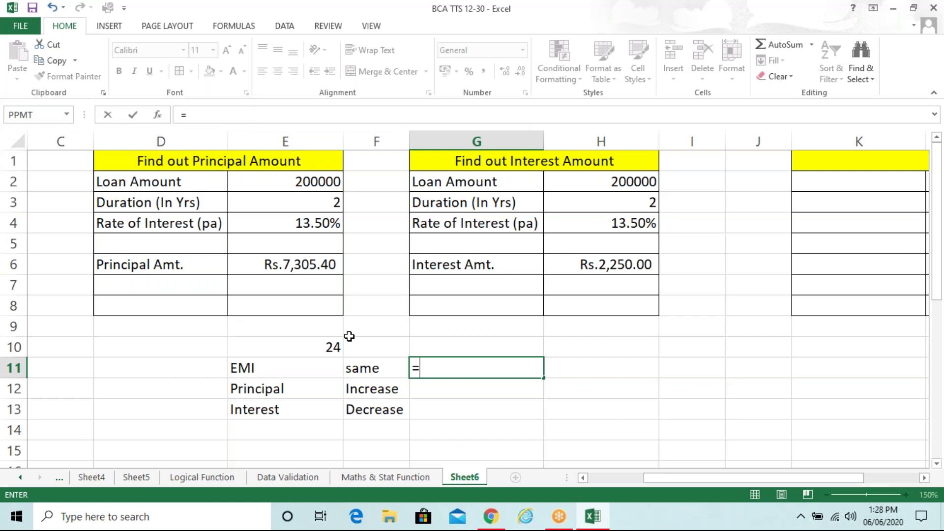
pyautogui.click(316, 262)
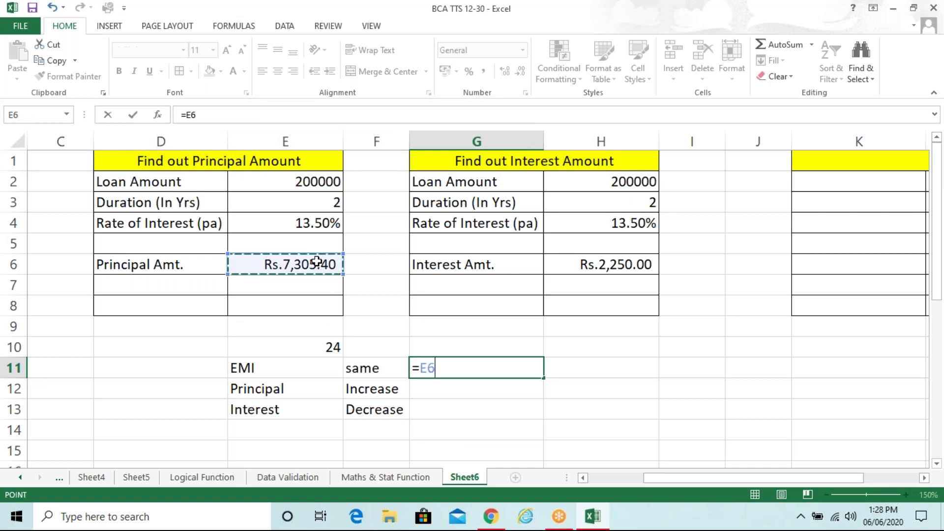
pyautogui.write('+')
pyautogui.click(636, 262)
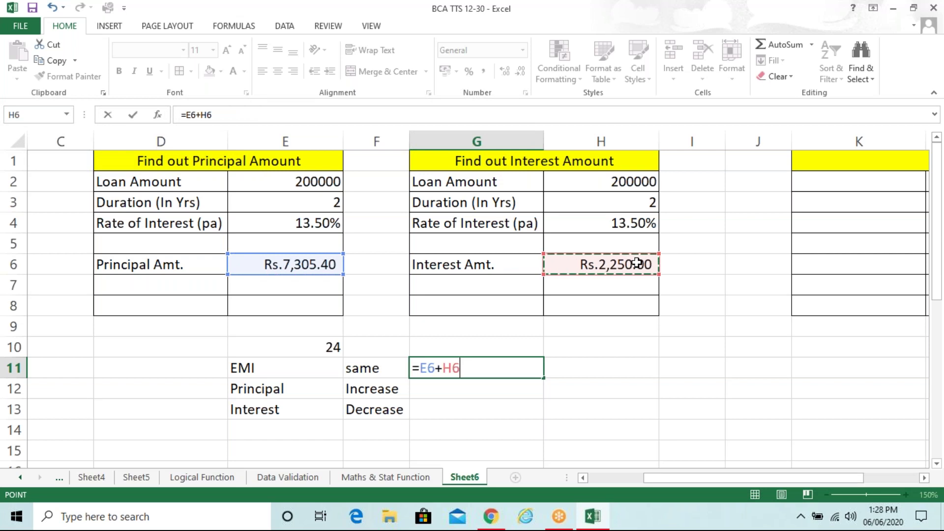
pyautogui.press('Return')
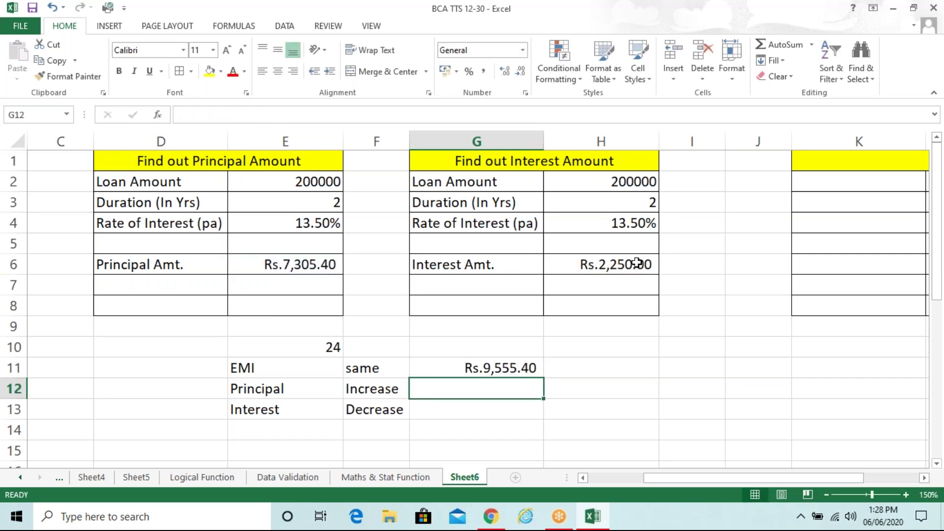
# Compare the sum in G11 with the EMI amount in the first loan table
pyautogui.press('Left')
pyautogui.press('Left')
pyautogui.press('Left')
pyautogui.press('Left')
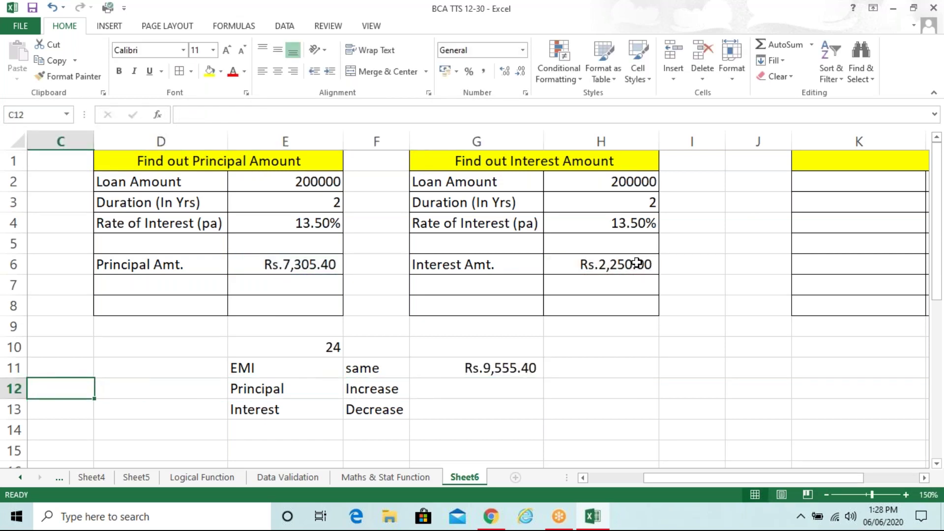
pyautogui.press('Left')
pyautogui.press('Left')
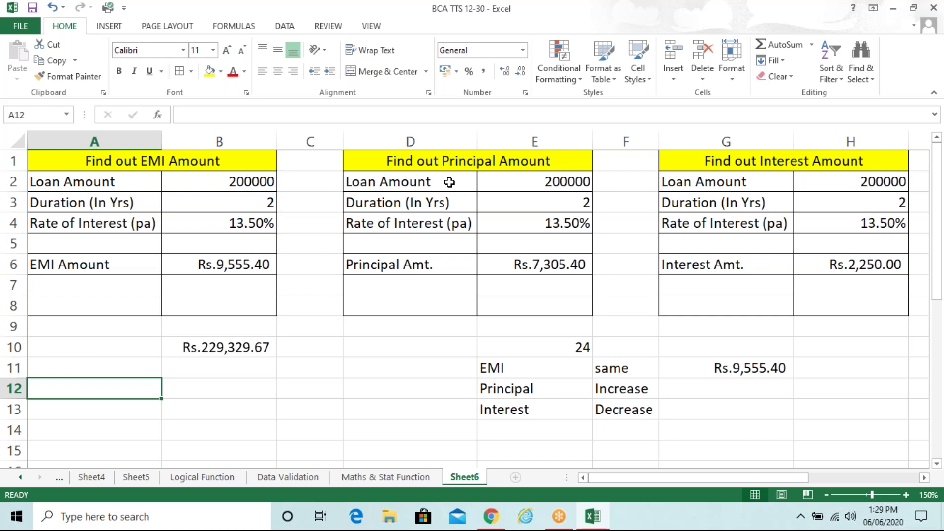
pyautogui.click(449, 183)
pyautogui.hotkey('shift', 'Right')
pyautogui.hotkey('shift', 'Down')
pyautogui.hotkey('shift', 'Down')
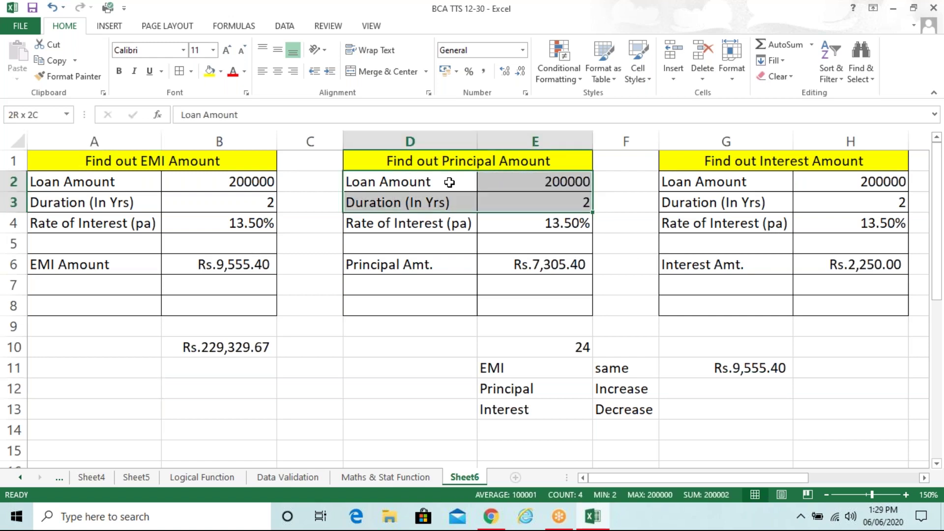
pyautogui.hotkey('ctrl', 'c')
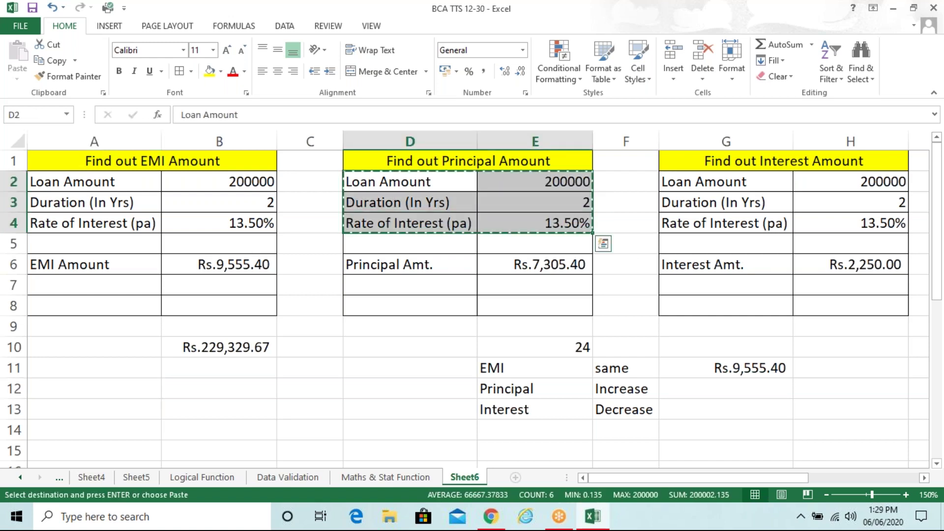
# Copy the blank table columns K:L and paste them at N1 and Q1
pyautogui.press('Right')
pyautogui.press('Right')
pyautogui.press('Right')
pyautogui.press('Right')
pyautogui.press('Right')
pyautogui.press('Right')
pyautogui.press('Right')
pyautogui.press('Right')
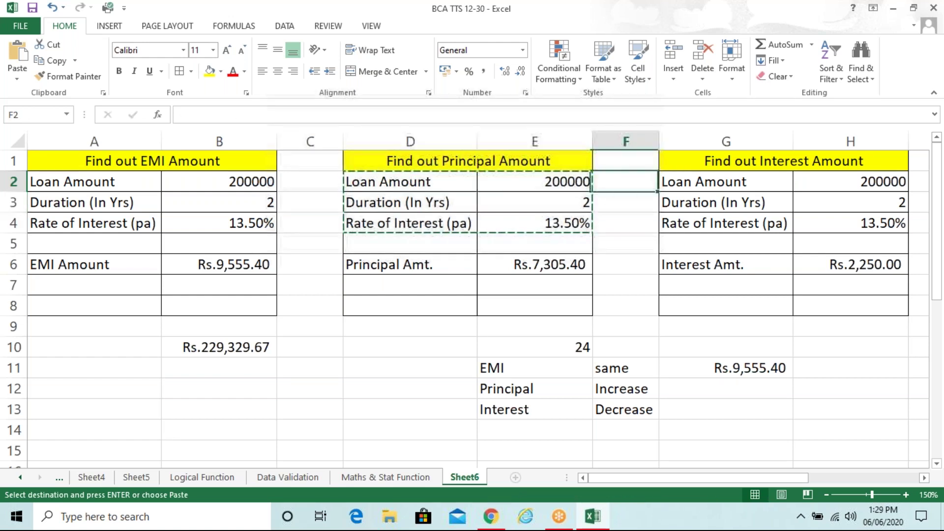
pyautogui.press('Right')
pyautogui.press('Right')
pyautogui.press('Right')
pyautogui.press('Right')
pyautogui.press('Right')
pyautogui.press('Right')
pyautogui.press('Right')
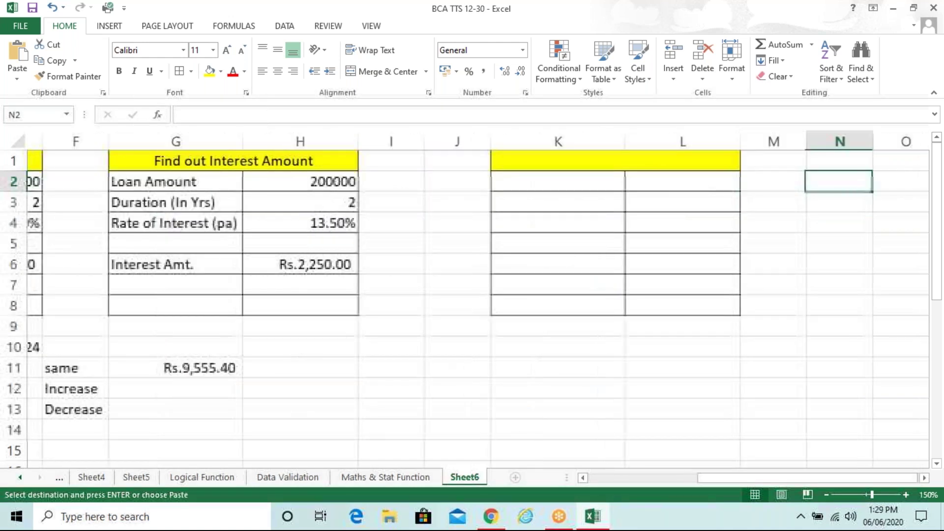
pyautogui.press('Left')
pyautogui.press('Left')
pyautogui.press('Left')
pyautogui.press('Left')
pyautogui.press('Left')
pyautogui.press('Left')
pyautogui.press('Left')
pyautogui.press('Left')
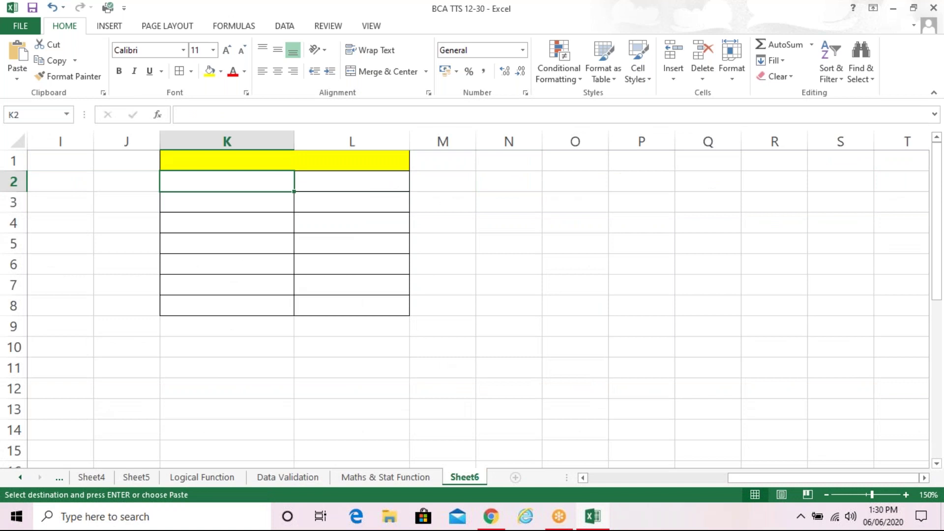
pyautogui.press('Up')
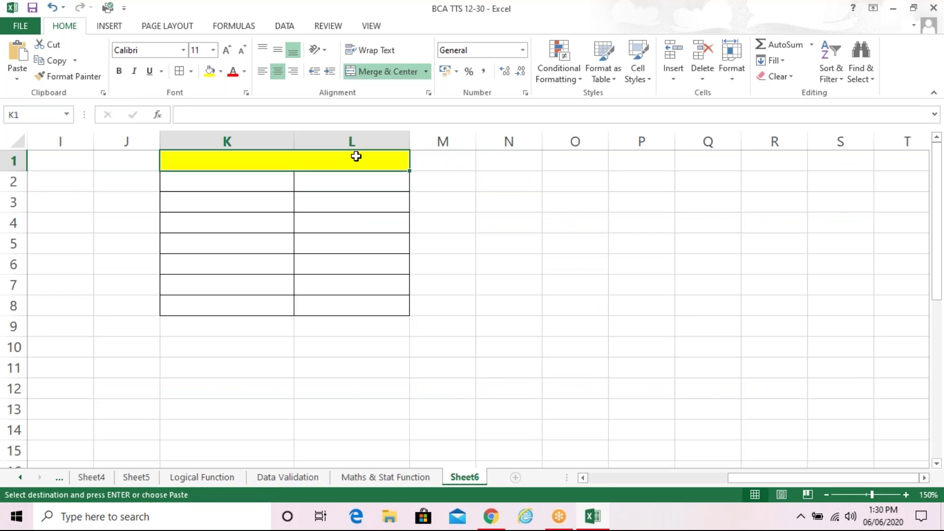
pyautogui.moveTo(274, 140); pyautogui.dragTo(345, 137)
pyautogui.hotkey('ctrl', 'c')
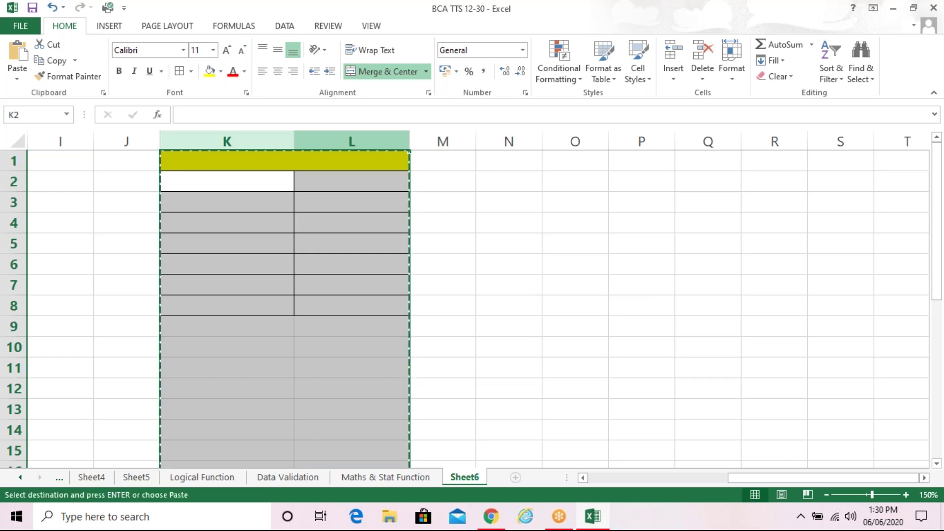
pyautogui.click(508, 160)
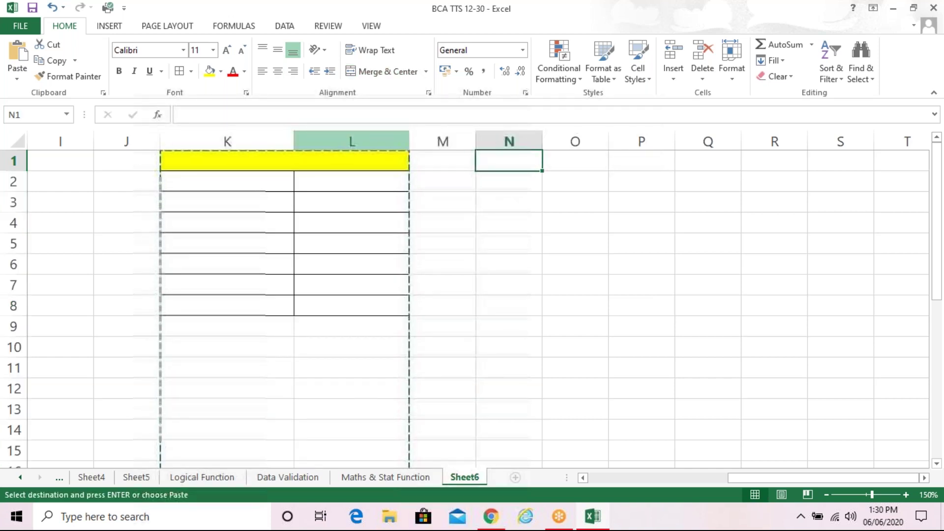
pyautogui.hotkey('ctrl', 'v')
pyautogui.click(824, 160)
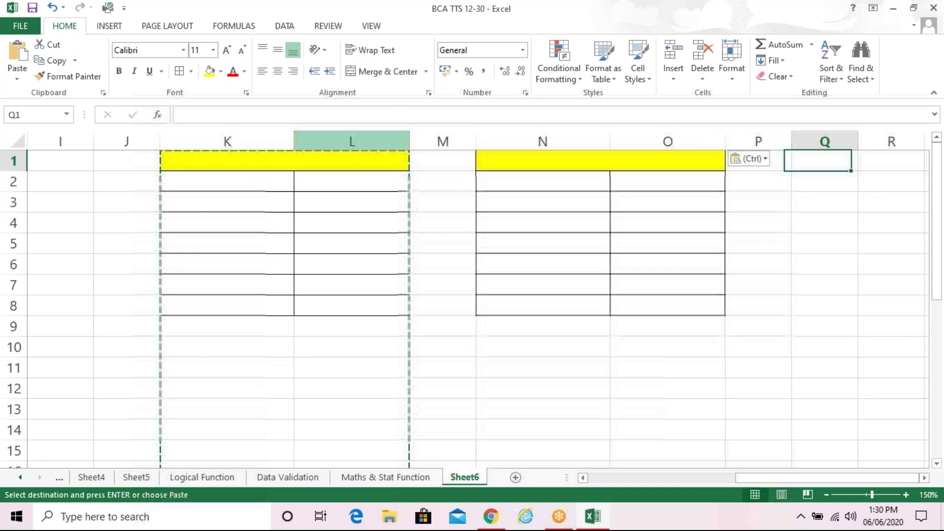
pyautogui.hotkey('ctrl', 'v')
# Copy the loan amount, duration and interest rate rows A2:B4 into the blank table at K2
pyautogui.press('Left')
pyautogui.press('Left')
pyautogui.press('Left')
pyautogui.press('Left')
pyautogui.press('Left')
pyautogui.press('Left')
pyautogui.press('Left')
pyautogui.press('Left')
pyautogui.press('Left')
pyautogui.press('Left')
pyautogui.press('Left')
pyautogui.press('Left')
pyautogui.press('Left')
pyautogui.press('Left')
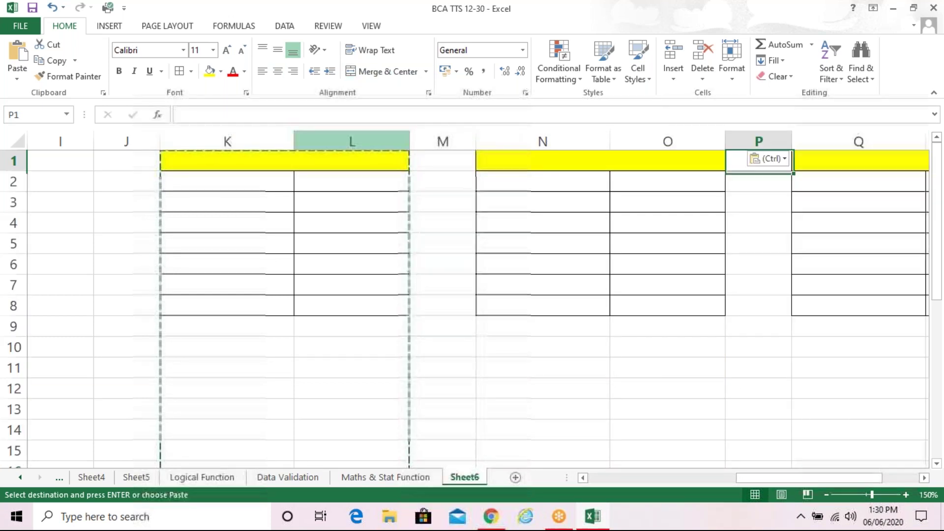
pyautogui.press('Left')
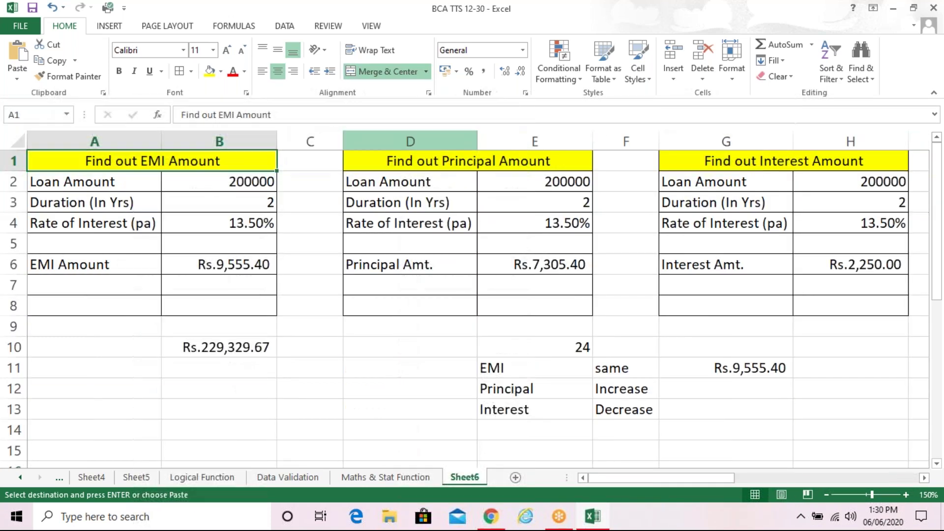
pyautogui.press('Down')
pyautogui.press('Left')
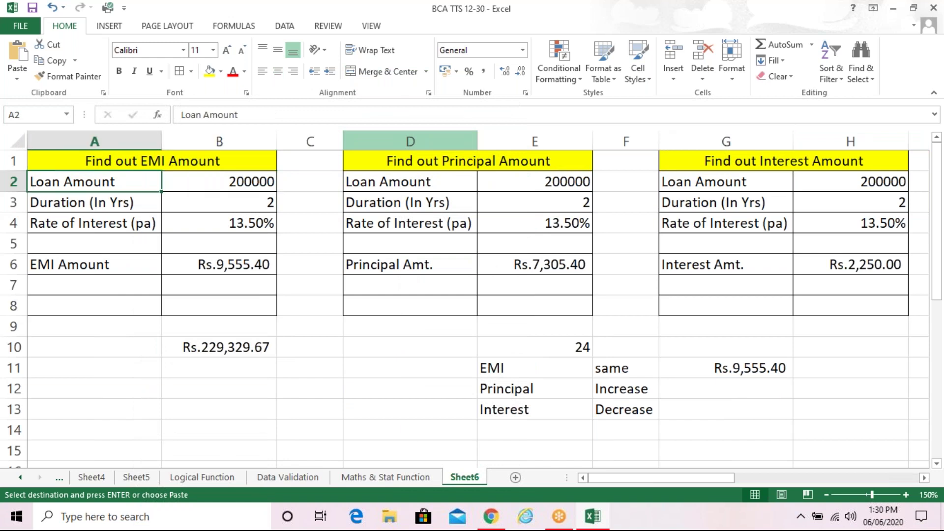
pyautogui.hotkey('shift', 'Right')
pyautogui.hotkey('shift', 'Down')
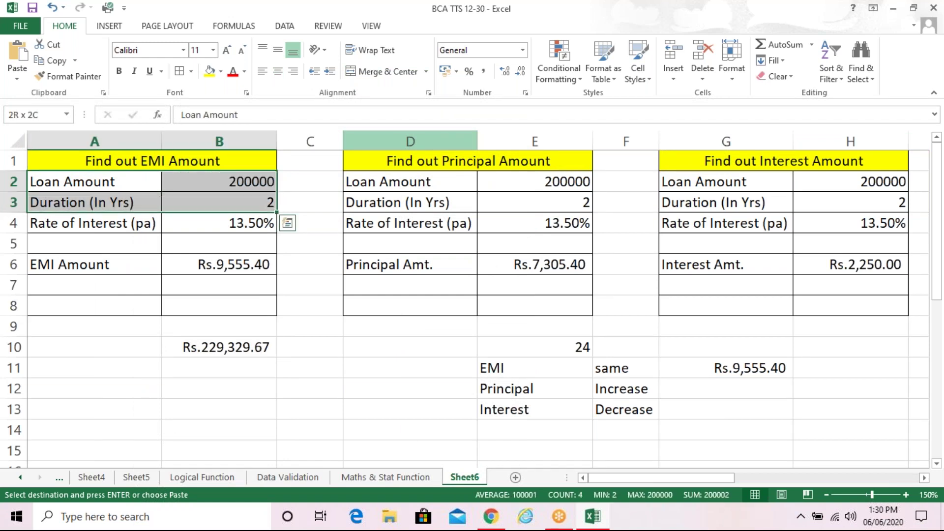
pyautogui.hotkey('shift', 'Down')
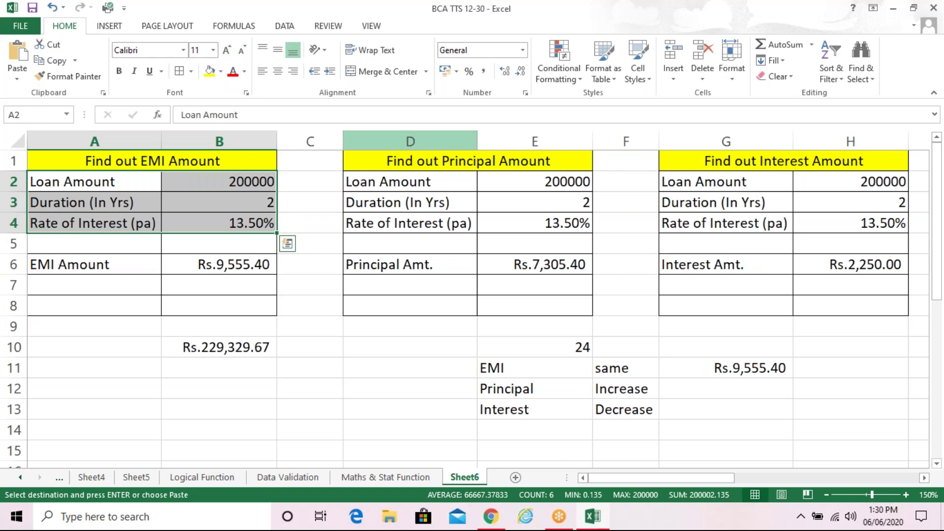
pyautogui.hotkey('ctrl', 'c')
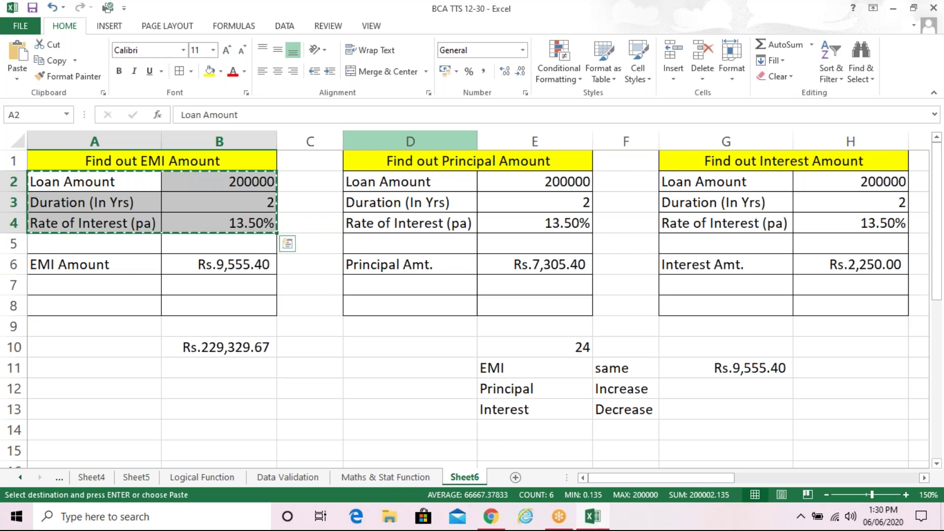
pyautogui.click(219, 182)
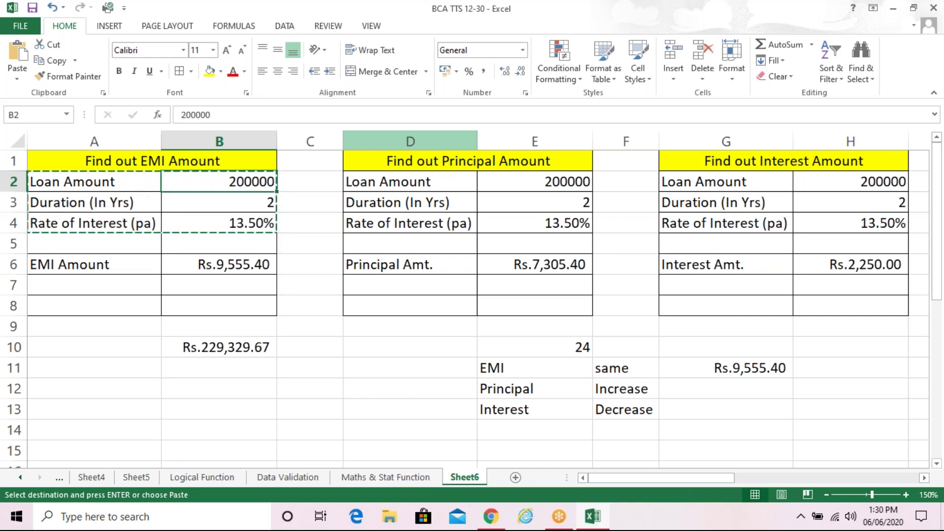
pyautogui.press('Right')
pyautogui.press('Right')
pyautogui.press('Right')
pyautogui.press('Right')
pyautogui.press('Right')
pyautogui.press('Right')
pyautogui.press('Right')
pyautogui.press('Right')
pyautogui.press('Right')
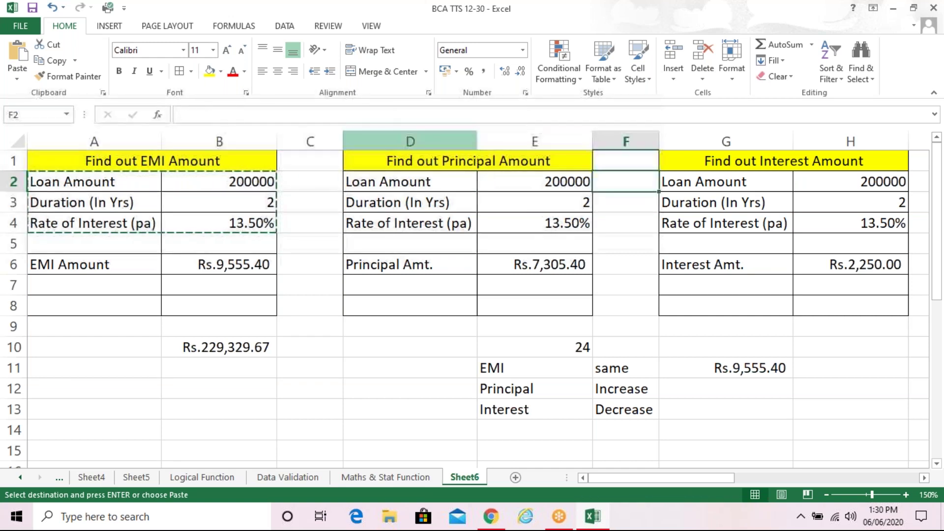
pyautogui.press('Right')
pyautogui.press('Left')
pyautogui.hotkey('ctrl', 'v')
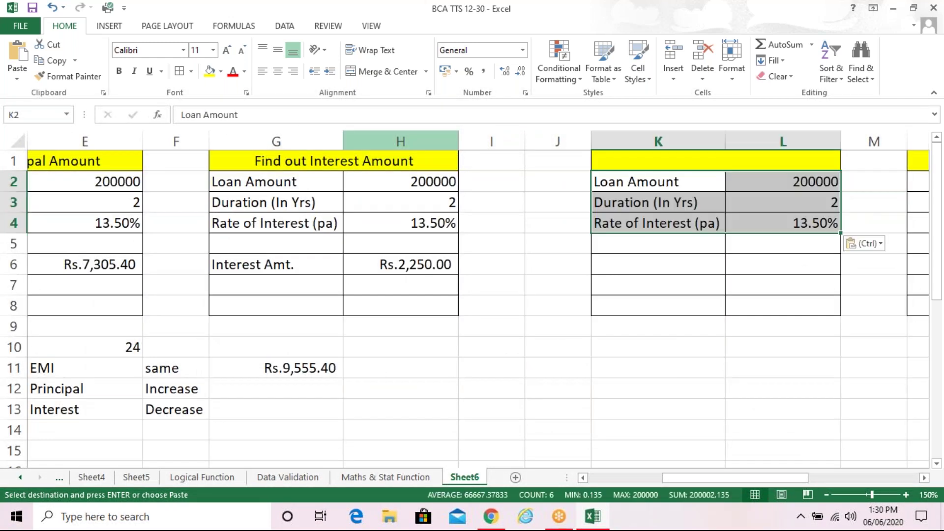
pyautogui.press('Right')
pyautogui.press('Right')
pyautogui.press('Right')
pyautogui.press('Right')
pyautogui.press('Right')
pyautogui.press('Right')
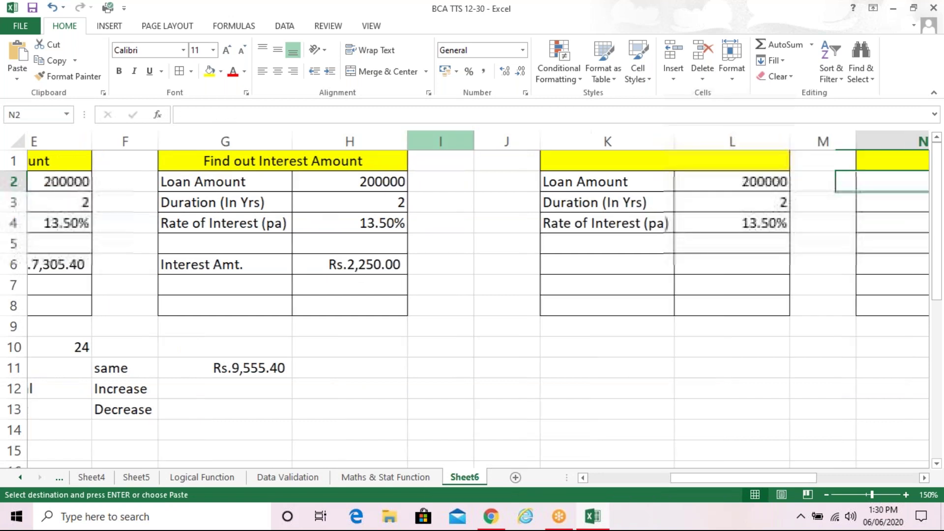
pyautogui.press('Right')
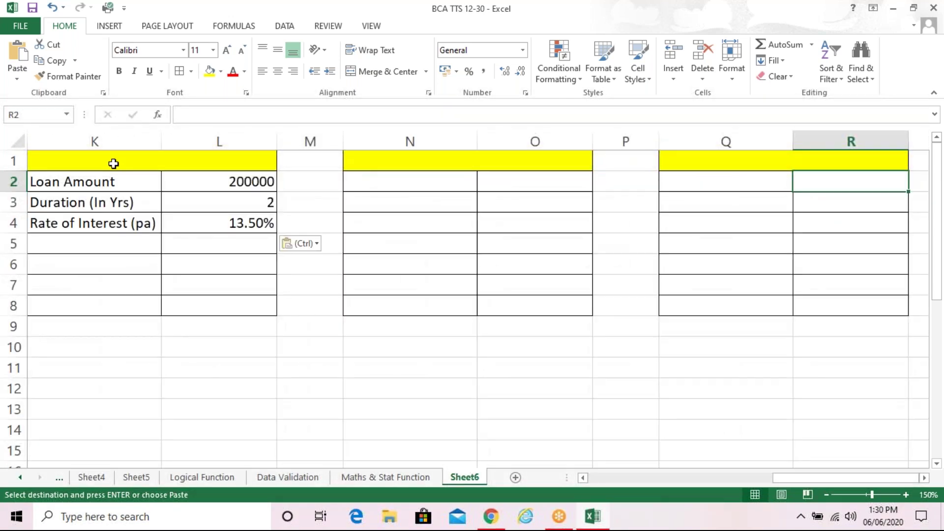
pyautogui.click(114, 164)
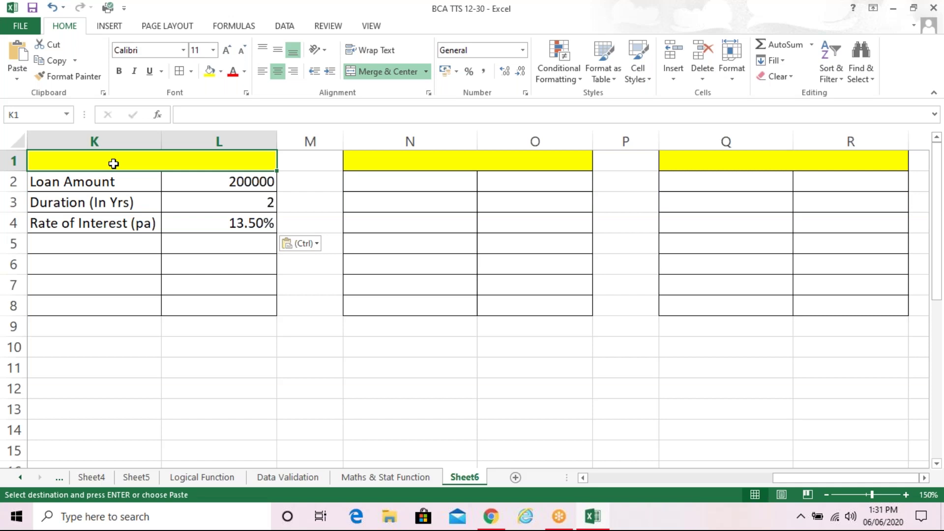
pyautogui.press('Left')
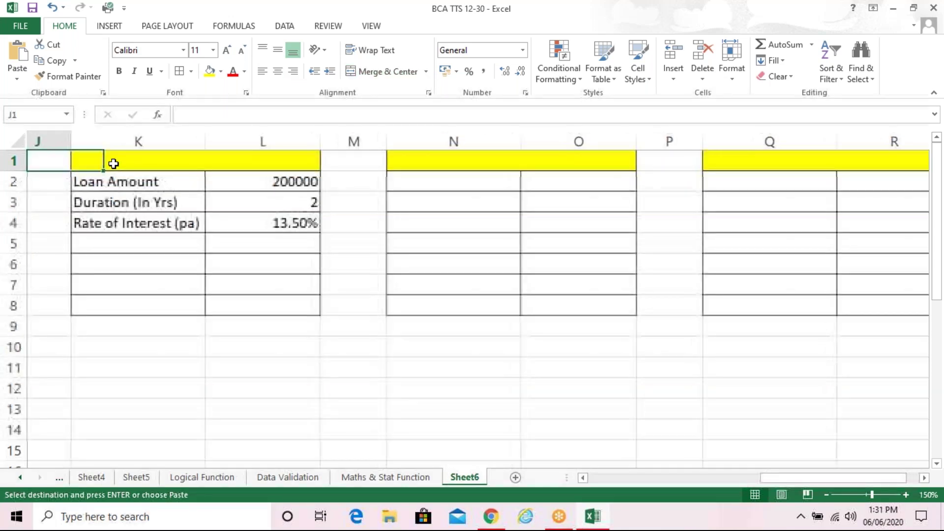
pyautogui.press('Down')
pyautogui.press('Down')
pyautogui.press('Down')
pyautogui.press('Down')
pyautogui.press('Down')
pyautogui.press('Down')
pyautogui.press('Down')
pyautogui.press('Down')
pyautogui.press('Down')
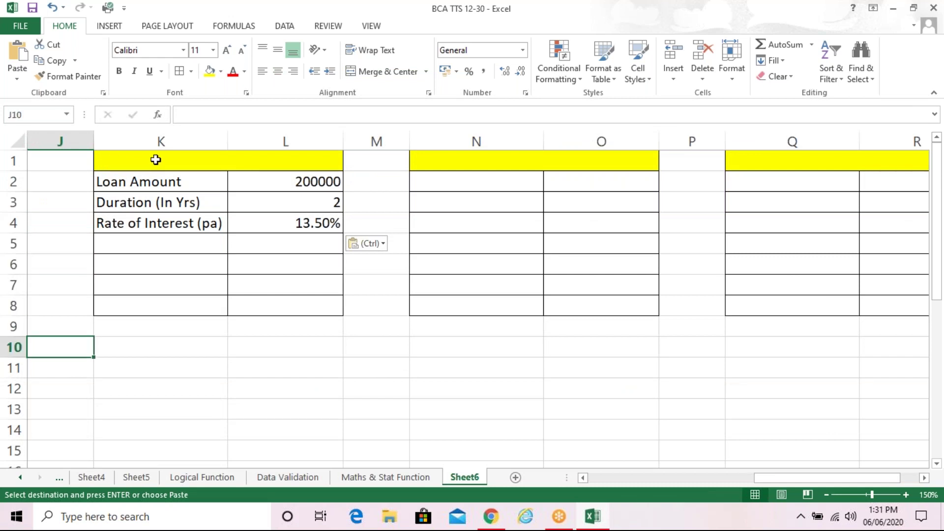
# Title the table in K1 "Find out Each Principal, Interest & EMI"
pyautogui.click(155, 160)
pyautogui.write('Fi')
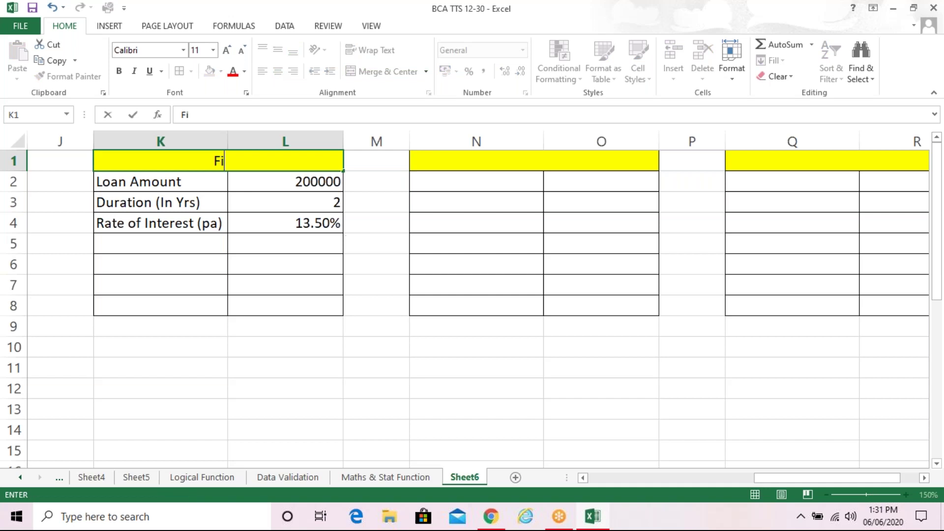
pyautogui.write('nd ou')
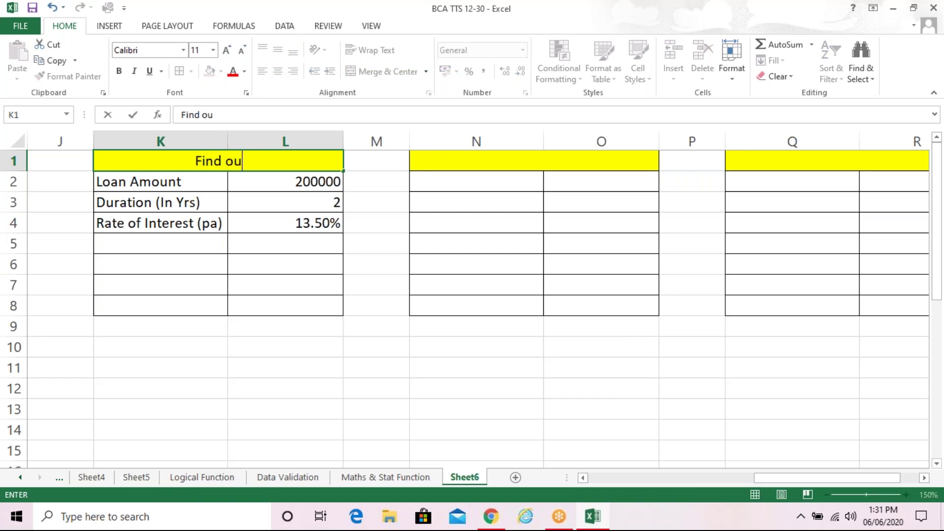
pyautogui.write('t Ea')
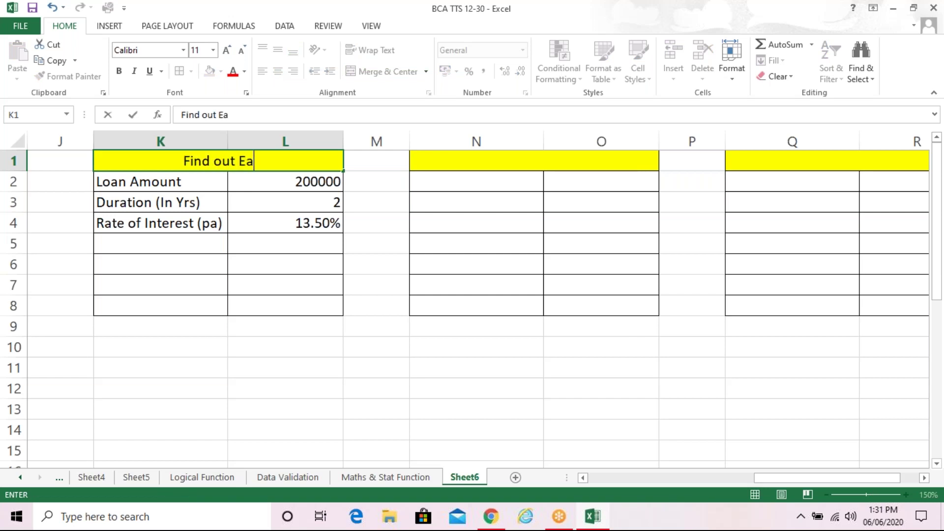
pyautogui.write('ch PP')
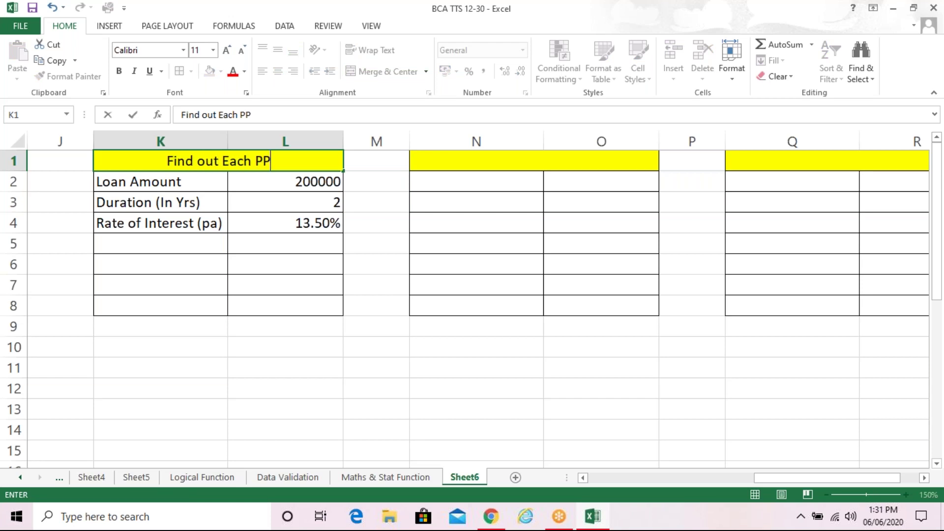
pyautogui.press('BackSpace')
pyautogui.press('BackSpace')
pyautogui.press('BackSpace')
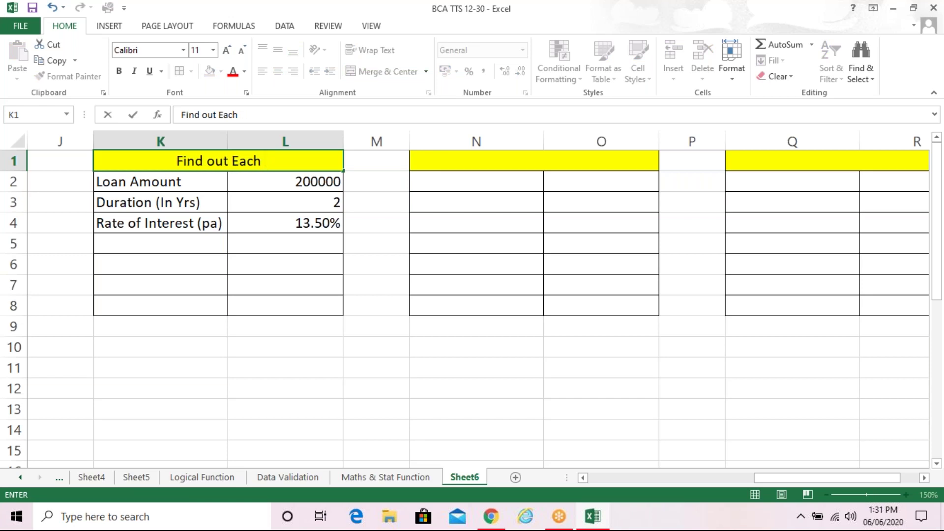
pyautogui.write('Pr')
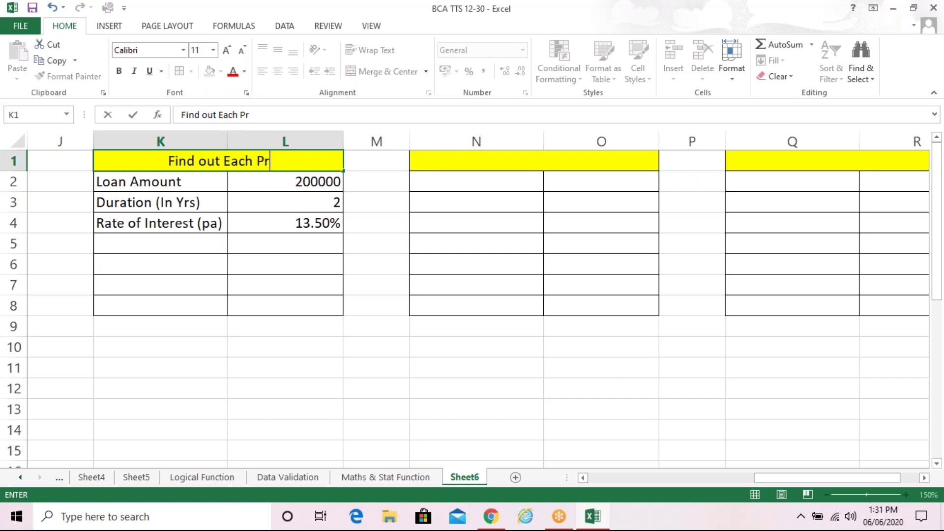
pyautogui.write('incipal')
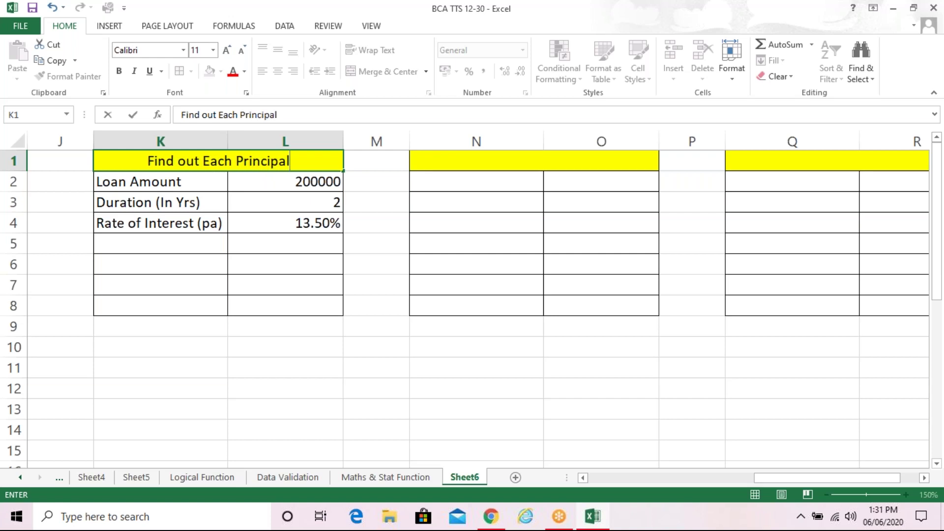
pyautogui.write(', Int')
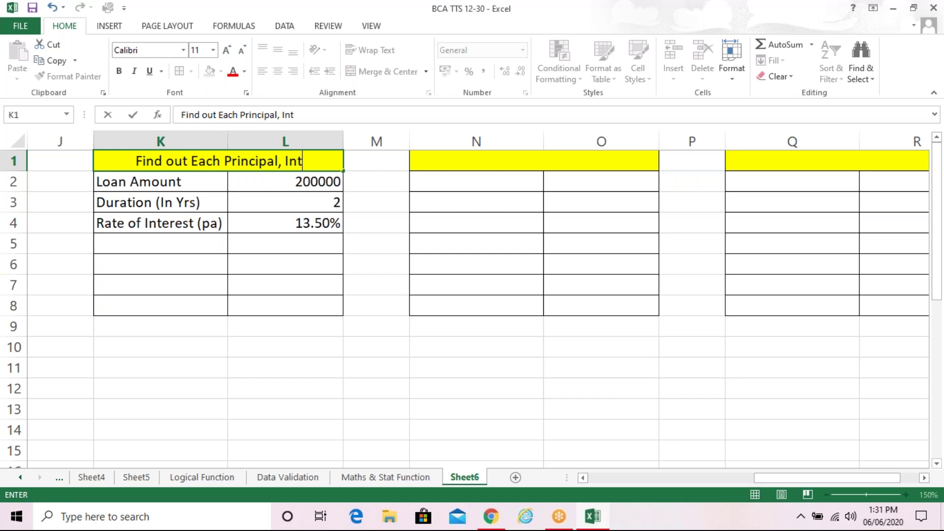
pyautogui.write('erest')
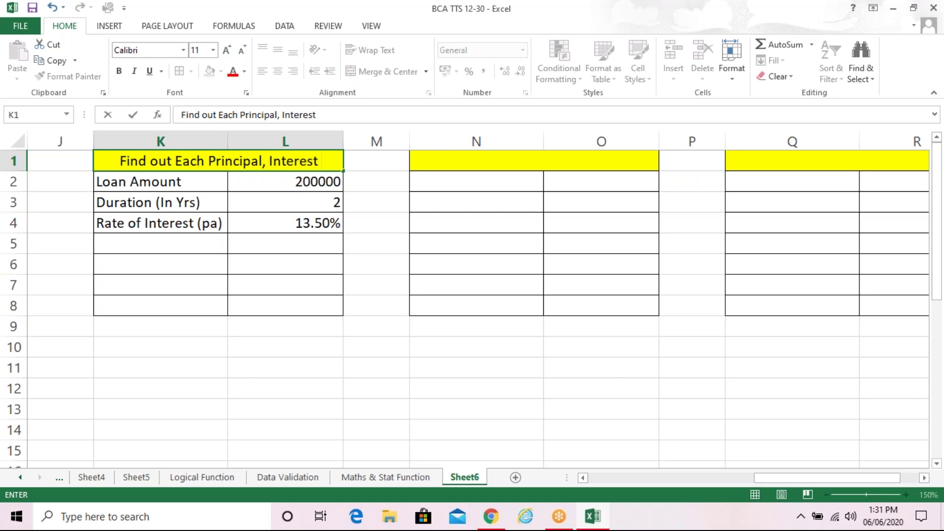
pyautogui.write(' & EMI')
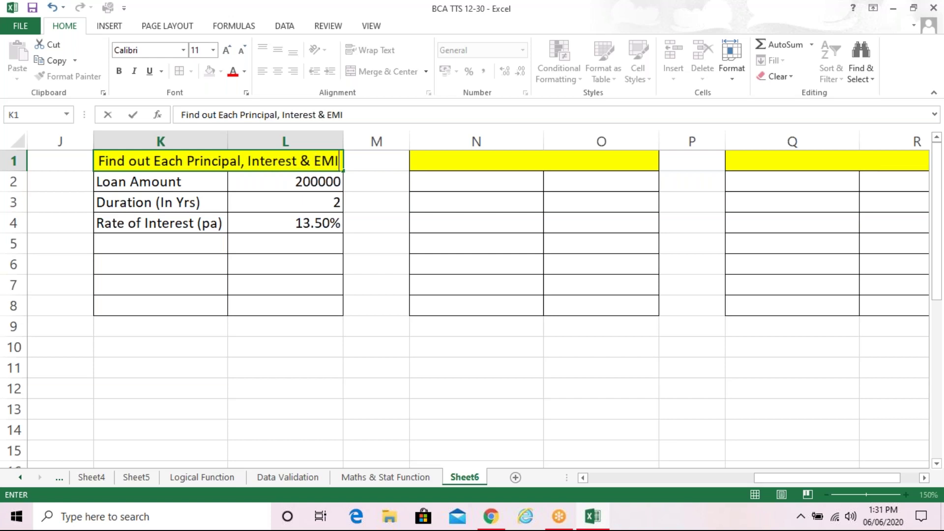
pyautogui.press('Return')
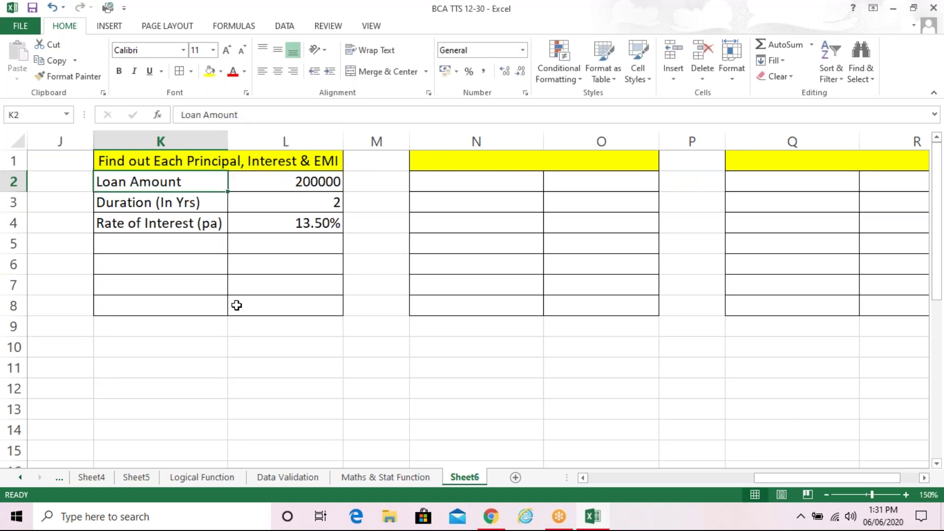
# Enter 1 in J10 and 2 in J11 to begin the payment number series
pyautogui.click(53, 347)
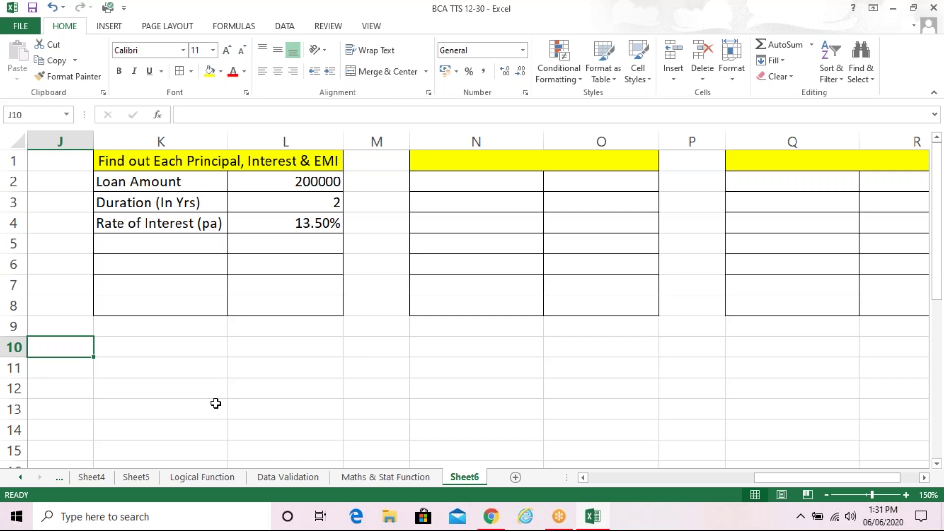
pyautogui.write('1')
pyautogui.press('Return')
pyautogui.write('2')
pyautogui.press('Return')
# Try to fill the number series from J10:J11 down column J through the function description table
pyautogui.click(74, 352)
pyautogui.moveTo(74, 351); pyautogui.dragTo(104, 443)
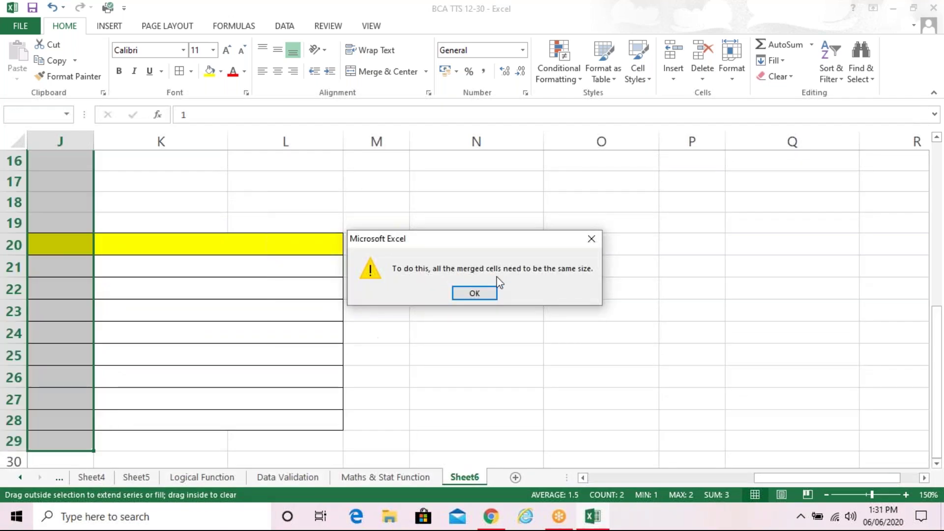
pyautogui.click(482, 293)
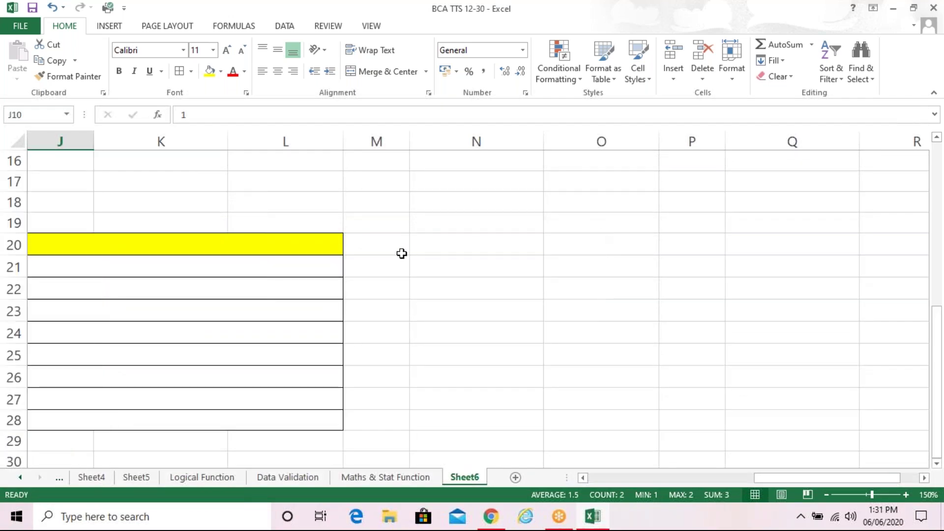
# Unmerge the description cells of the function table in F20:L29
pyautogui.press('Left')
pyautogui.press('Left')
pyautogui.press('Left')
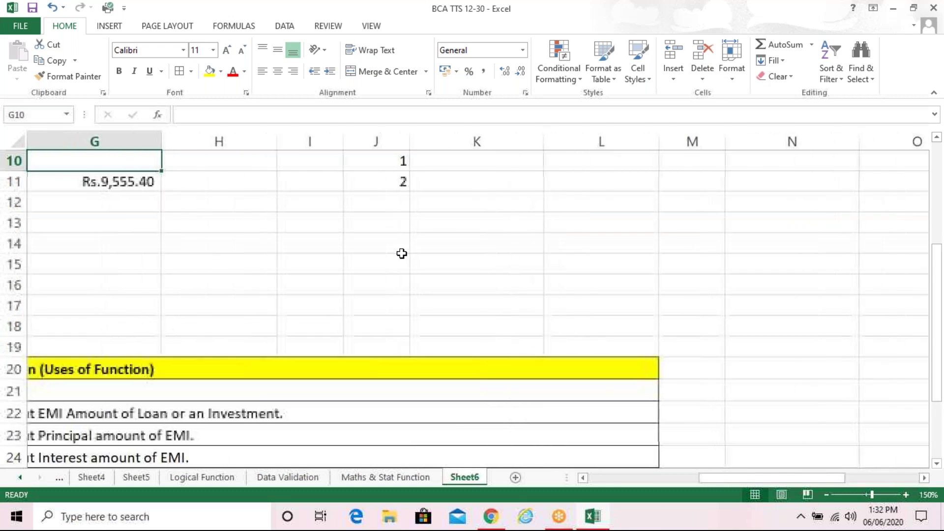
pyautogui.press('Down')
pyautogui.press('Down')
pyautogui.press('Down')
pyautogui.press('Down')
pyautogui.press('Left')
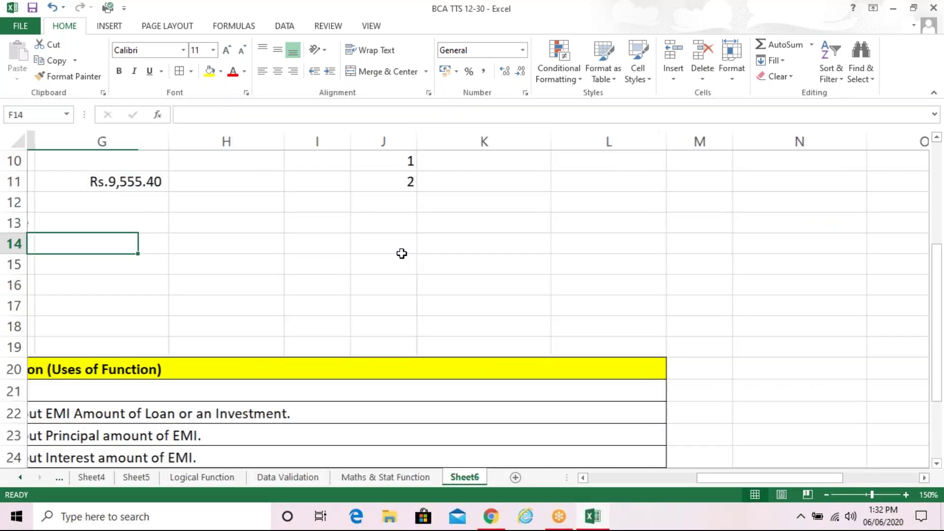
pyautogui.press('Right')
pyautogui.press('Down')
pyautogui.press('Down')
pyautogui.press('Down')
pyautogui.press('Down')
pyautogui.press('Down')
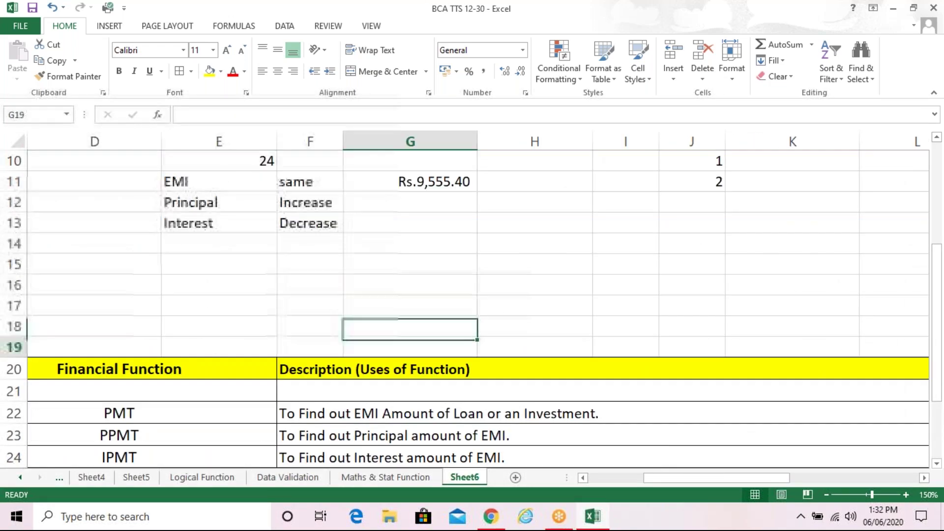
pyautogui.press('Down')
pyautogui.hotkey('shift', 'Down')
pyautogui.hotkey('shift', 'Down')
pyautogui.hotkey('shift', 'Down')
pyautogui.hotkey('shift', 'Down')
pyautogui.hotkey('shift', 'Down')
pyautogui.hotkey('shift', 'Down')
pyautogui.hotkey('shift', 'Down')
pyautogui.hotkey('shift', 'Down')
pyautogui.hotkey('shift', 'Down')
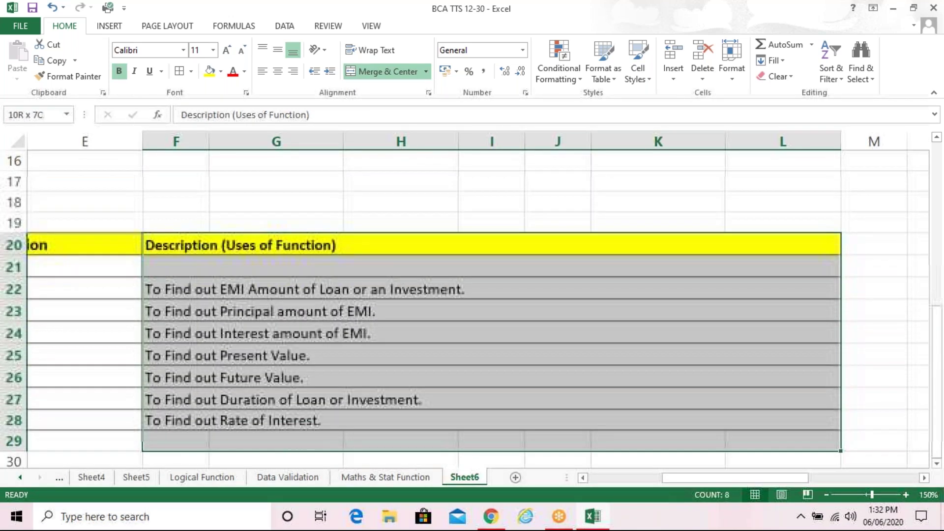
pyautogui.click(384, 72)
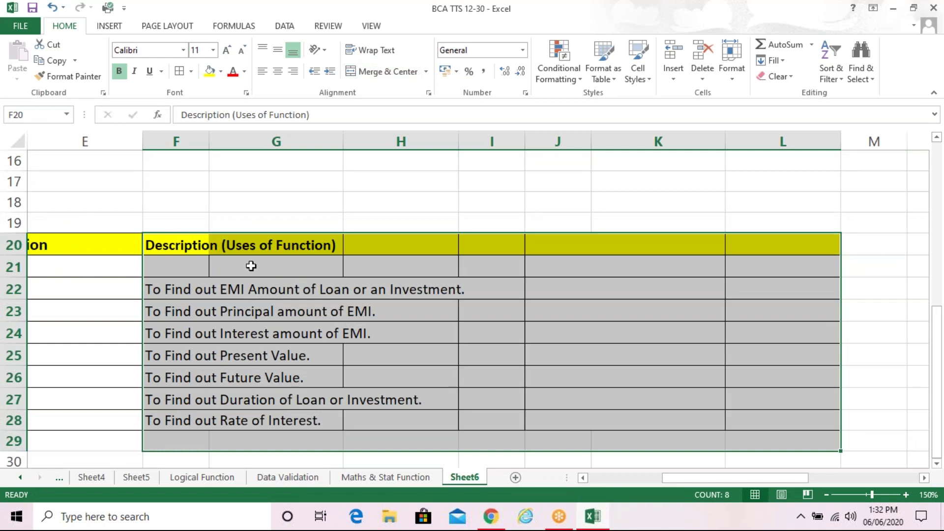
# Merge the description cells F20:I28 across, row by row
pyautogui.moveTo(198, 247); pyautogui.dragTo(199, 249)
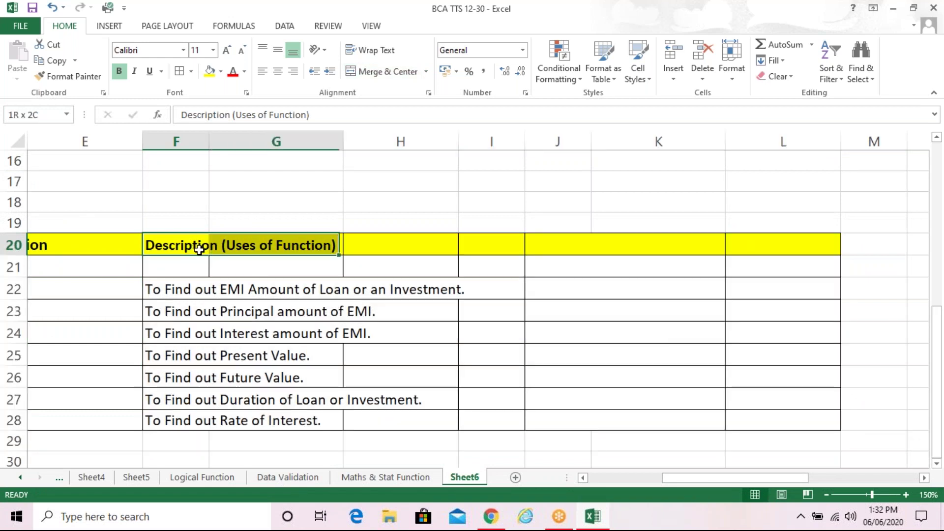
pyautogui.hotkey('shift', 'Right')
pyautogui.hotkey('shift', 'Right')
pyautogui.hotkey('shift', 'Down')
pyautogui.hotkey('shift', 'Down')
pyautogui.hotkey('shift', 'Down')
pyautogui.hotkey('shift', 'Down')
pyautogui.hotkey('shift', 'Down')
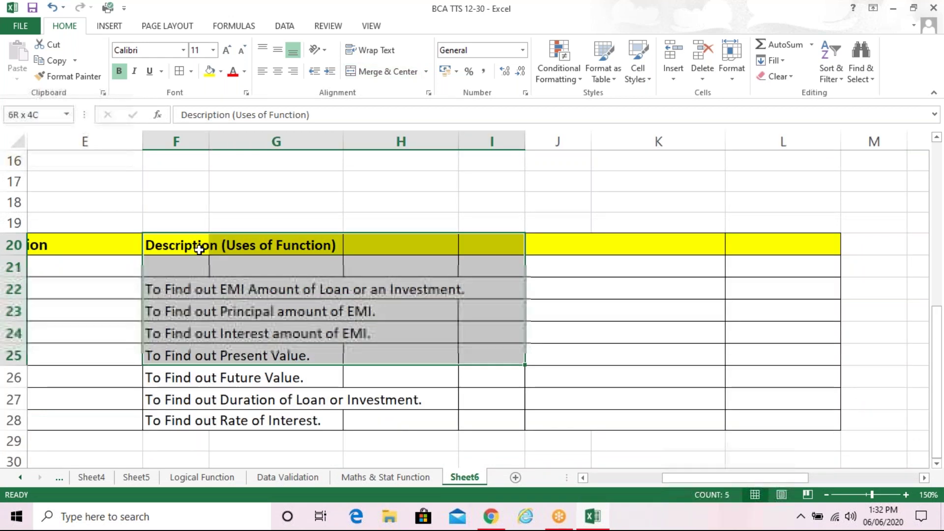
pyautogui.hotkey('shift', 'Down')
pyautogui.hotkey('shift', 'Down')
pyautogui.hotkey('shift', 'Down')
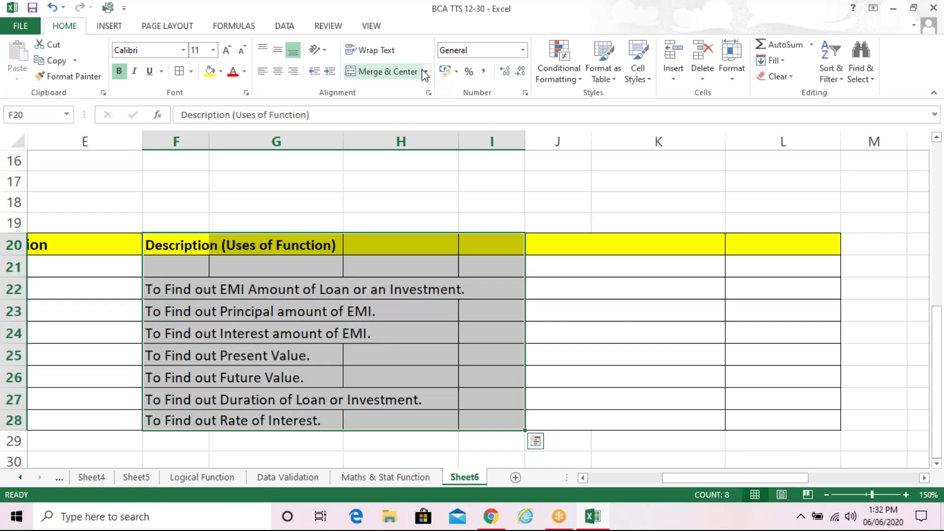
pyautogui.click(426, 72)
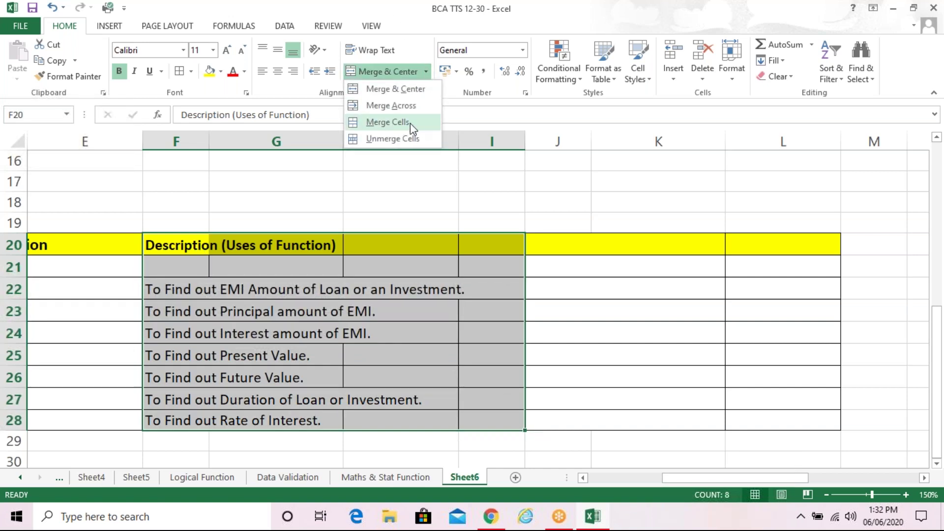
pyautogui.click(410, 105)
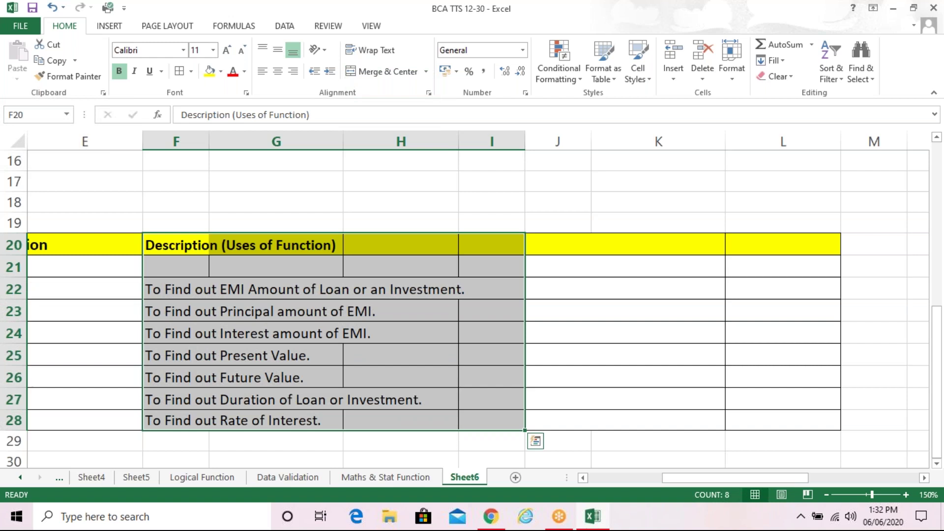
# Clear the leftover table cells J20:L28 beside the function descriptions
pyautogui.click(562, 245)
pyautogui.hotkey('shift', 'Right')
pyautogui.hotkey('shift', 'Right')
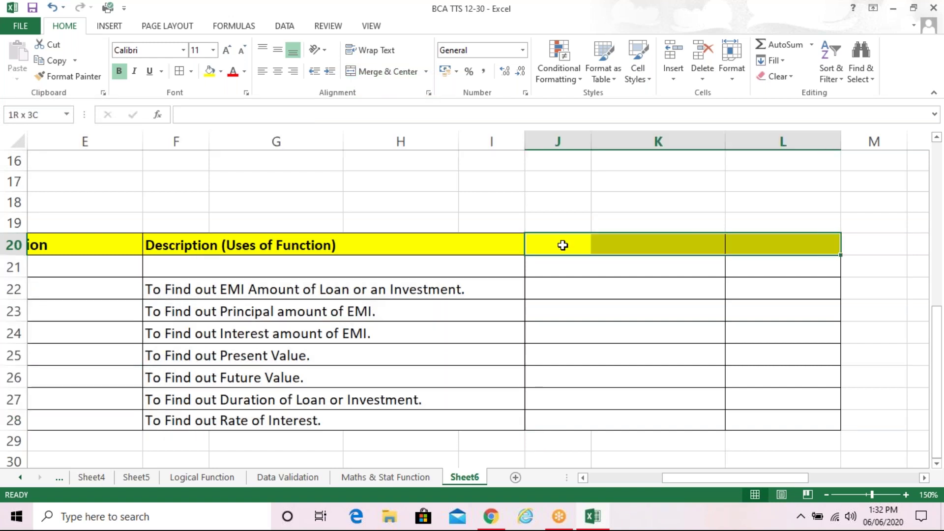
pyautogui.hotkey('shift', 'Down')
pyautogui.hotkey('shift', 'Down')
pyautogui.hotkey('shift', 'Down')
pyautogui.hotkey('shift', 'Down')
pyautogui.hotkey('shift', 'Down')
pyautogui.hotkey('shift', 'Down')
pyautogui.hotkey('shift', 'Down')
pyautogui.hotkey('shift', 'Down')
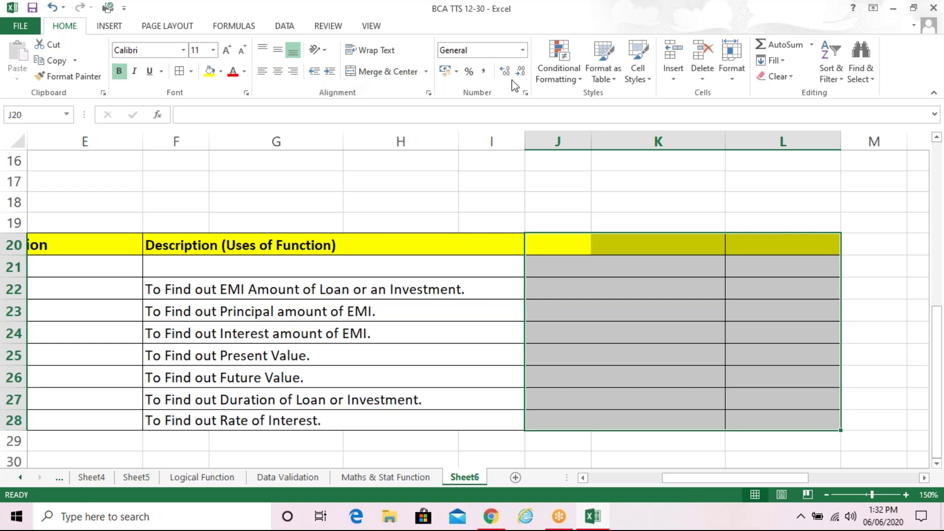
pyautogui.click(778, 77)
pyautogui.click(781, 93)
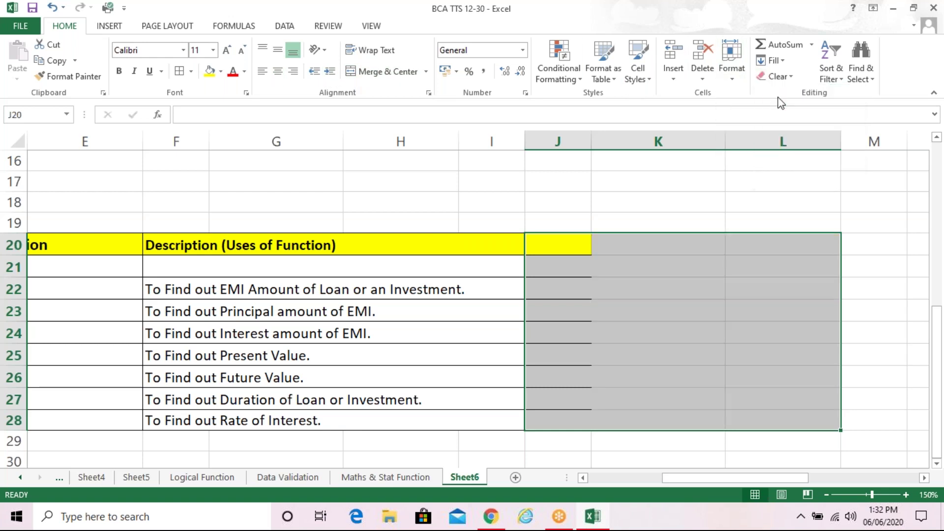
# Fill the number series from J10:J11 down column J to 24 in J33
pyautogui.click(634, 253)
pyautogui.press('Right')
pyautogui.press('Right')
pyautogui.press('Right')
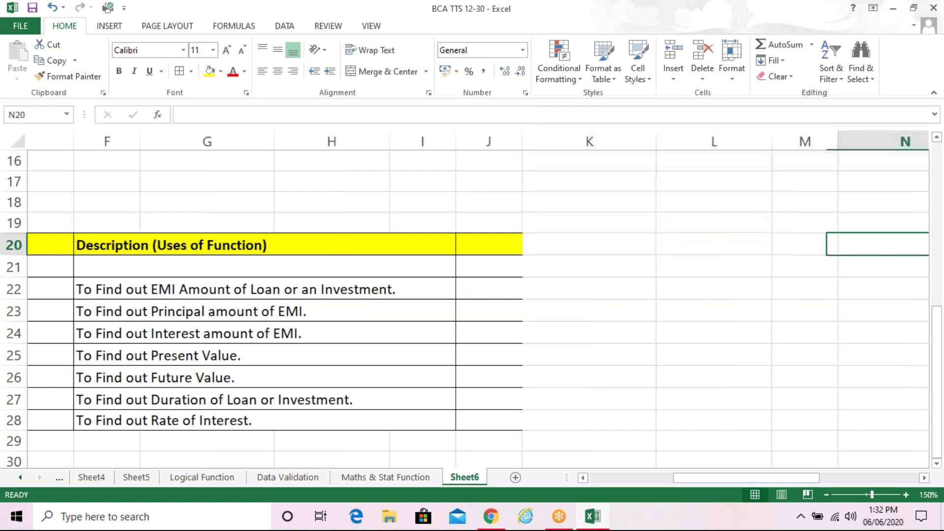
pyautogui.hscroll(2, 472, 295)
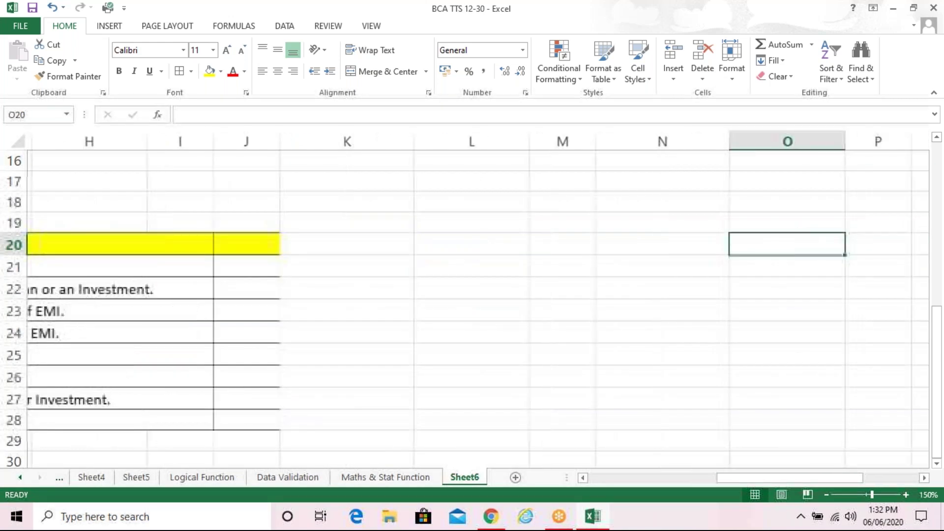
pyautogui.press('Left')
pyautogui.press('Left')
pyautogui.press('Up')
pyautogui.press('Up')
pyautogui.press('Up')
pyautogui.press('Up')
pyautogui.press('Up')
pyautogui.press('Up')
pyautogui.press('Up')
pyautogui.press('Up')
pyautogui.press('Up')
pyautogui.press('Up')
pyautogui.press('Up')
pyautogui.press('Up')
pyautogui.press('Up')
pyautogui.press('Up')
pyautogui.press('Up')
pyautogui.press('Up')
pyautogui.press('Up')
pyautogui.press('Up')
pyautogui.press('Up')
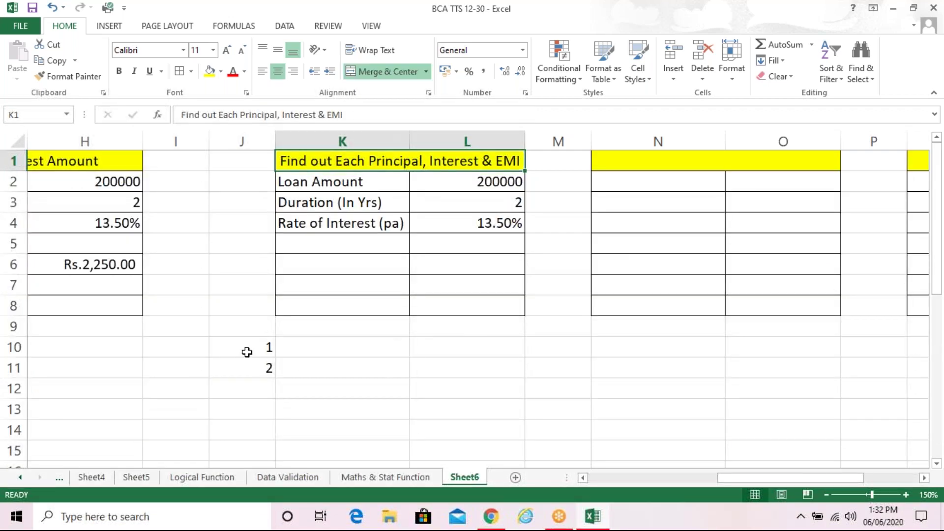
pyautogui.moveTo(247, 350); pyautogui.dragTo(283, 233)
pyautogui.click(343, 202)
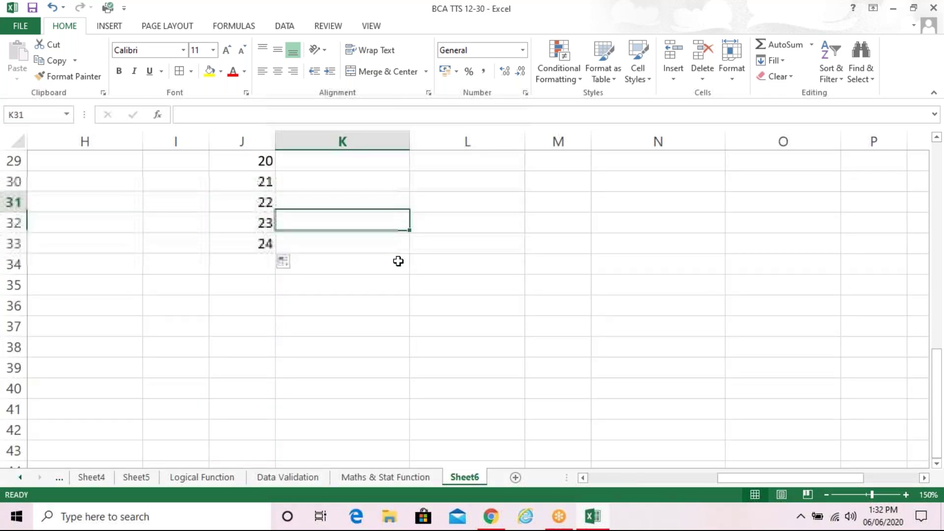
# Look over the number series in column J and the loan tables across columns K to R
pyautogui.press('Up')
pyautogui.press('Up')
pyautogui.press('Up')
pyautogui.press('Up')
pyautogui.press('Up')
pyautogui.press('Up')
pyautogui.press('Up')
pyautogui.press('Up')
pyautogui.press('Up')
pyautogui.press('Up')
pyautogui.press('Up')
pyautogui.press('Up')
pyautogui.press('Up')
pyautogui.press('Up')
pyautogui.press('Right')
pyautogui.press('Right')
pyautogui.press('Up')
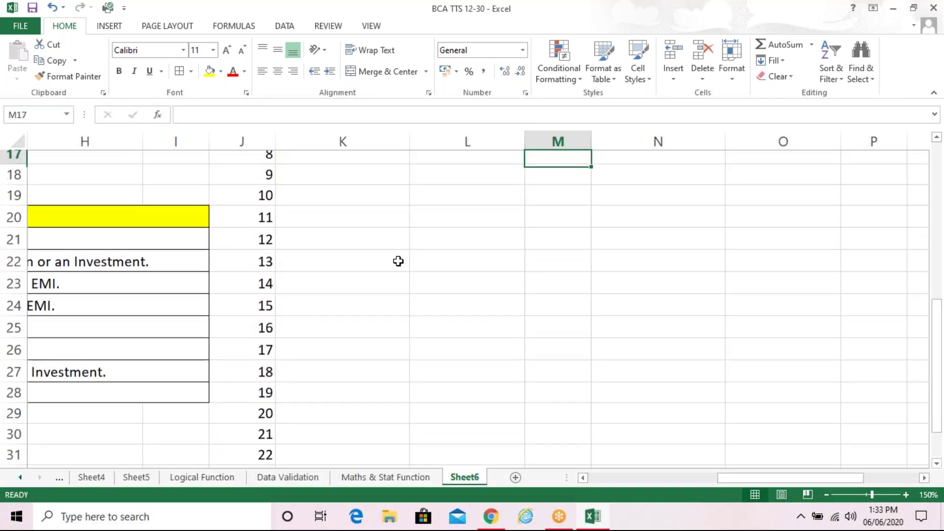
pyautogui.press('Up')
pyautogui.press('Up')
pyautogui.press('Up')
pyautogui.press('Up')
pyautogui.press('Up')
pyautogui.press('Up')
pyautogui.press('Up')
pyautogui.press('Up')
pyautogui.press('Up')
pyautogui.press('Up')
pyautogui.press('Up')
pyautogui.press('Up')
pyautogui.press('Up')
pyautogui.press('Up')
pyautogui.press('Up')
pyautogui.press('Up')
pyautogui.press('Right')
pyautogui.press('Right')
pyautogui.press('Right')
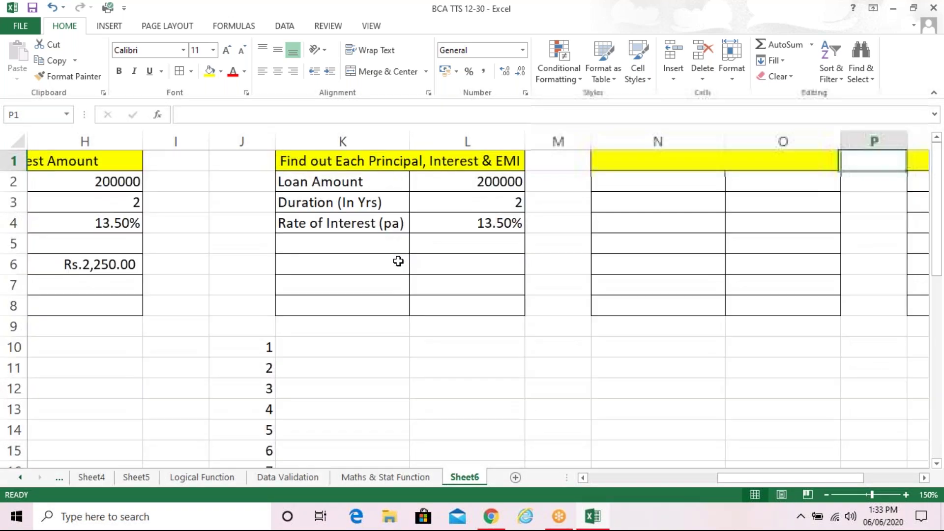
pyautogui.press('Right')
pyautogui.press('Right')
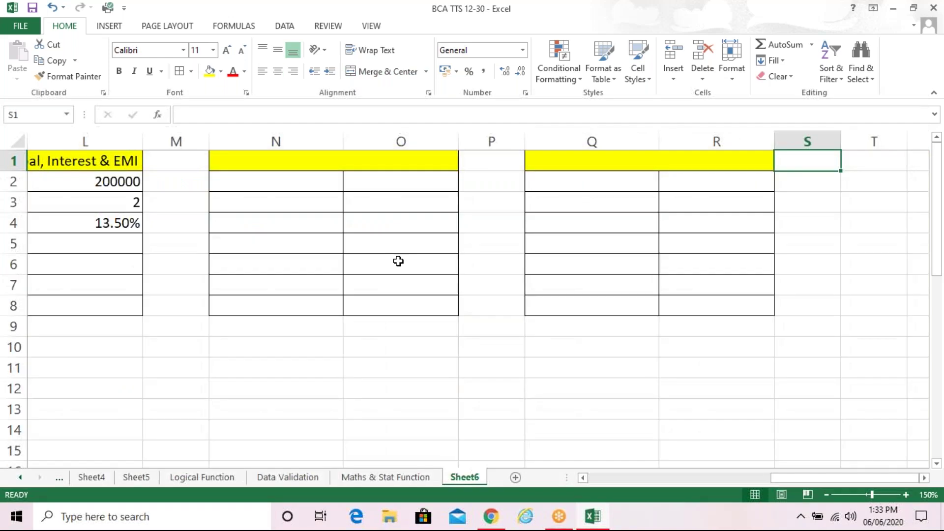
pyautogui.press('Down')
pyautogui.press('Down')
pyautogui.press('Down')
pyautogui.press('Down')
pyautogui.press('Down')
pyautogui.press('Down')
pyautogui.press('Down')
pyautogui.press('Down')
pyautogui.press('Left')
pyautogui.press('Left')
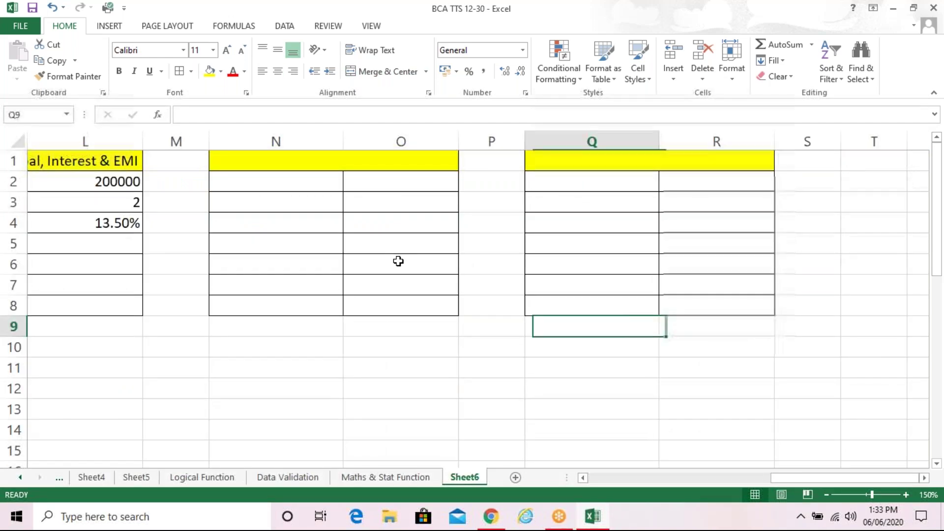
# Insert a blank row at row 9, above the number series in column J
pyautogui.press('Left')
pyautogui.press('Left')
pyautogui.press('Left')
pyautogui.press('Left')
pyautogui.press('Left')
pyautogui.press('Left')
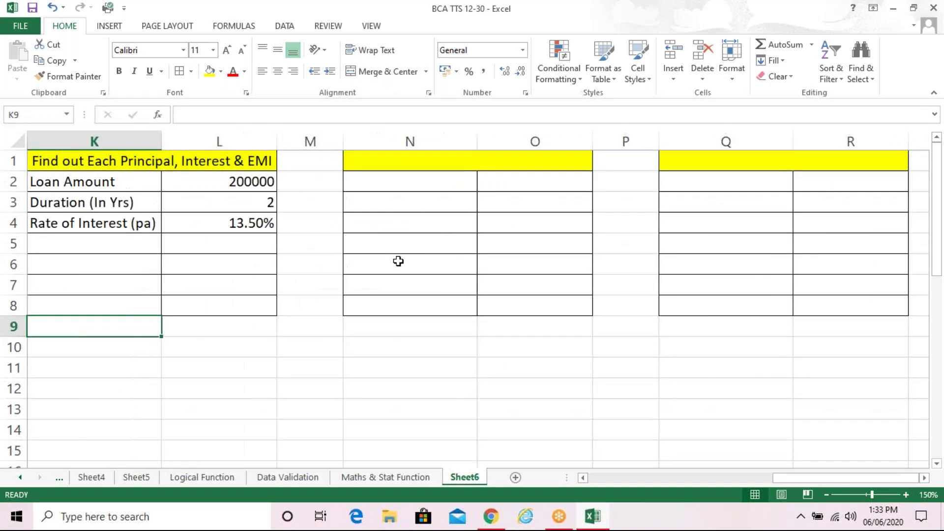
pyautogui.press('Left')
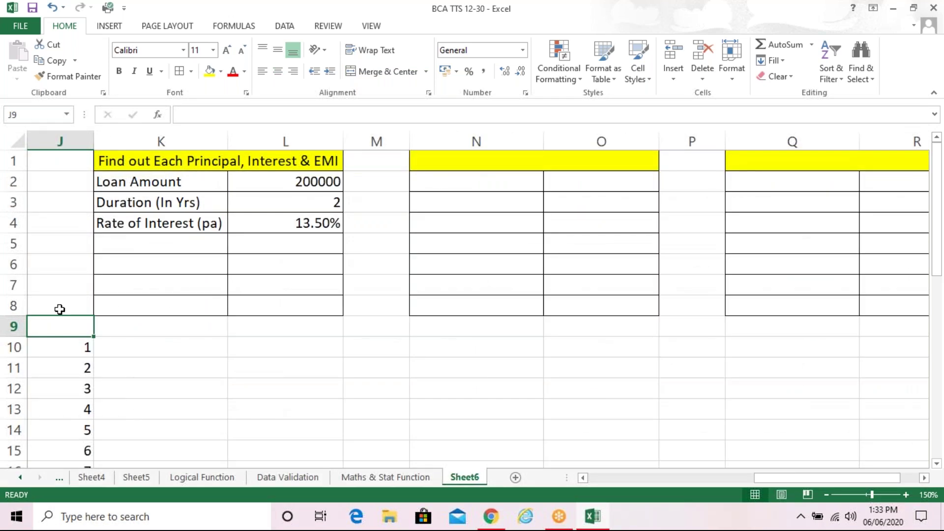
pyautogui.click(13, 326)
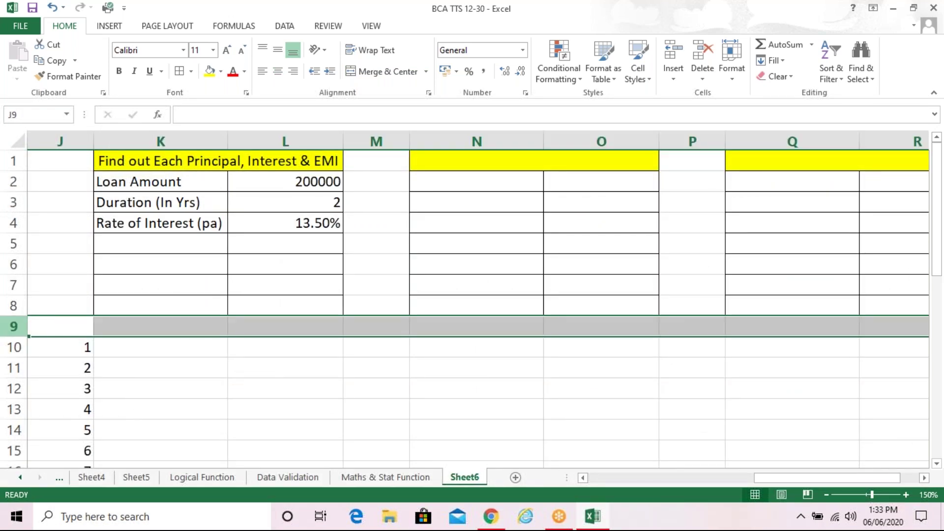
pyautogui.click(674, 54)
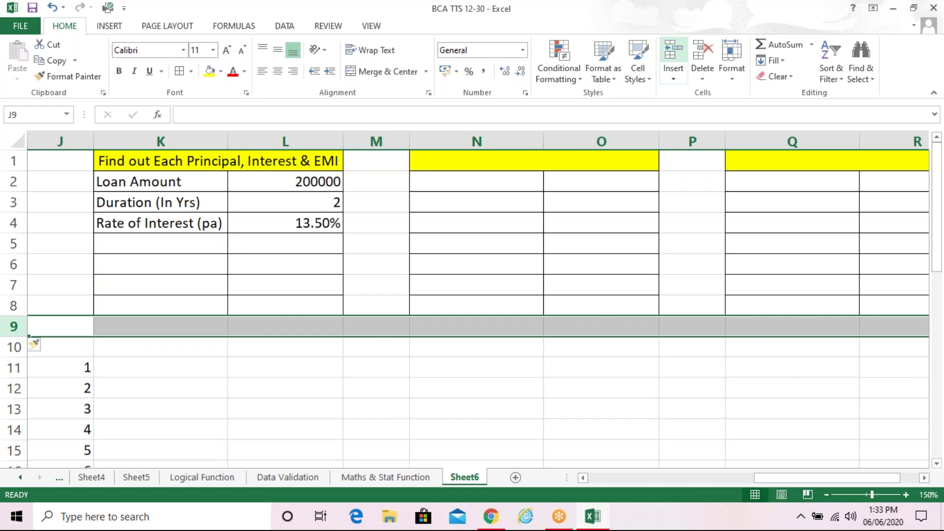
# Enter the schedule headers Principal, Interest and EMI in cells K10, L10 and M10
pyautogui.press('Down')
pyautogui.press('Down')
pyautogui.press('Right')
pyautogui.press('Right')
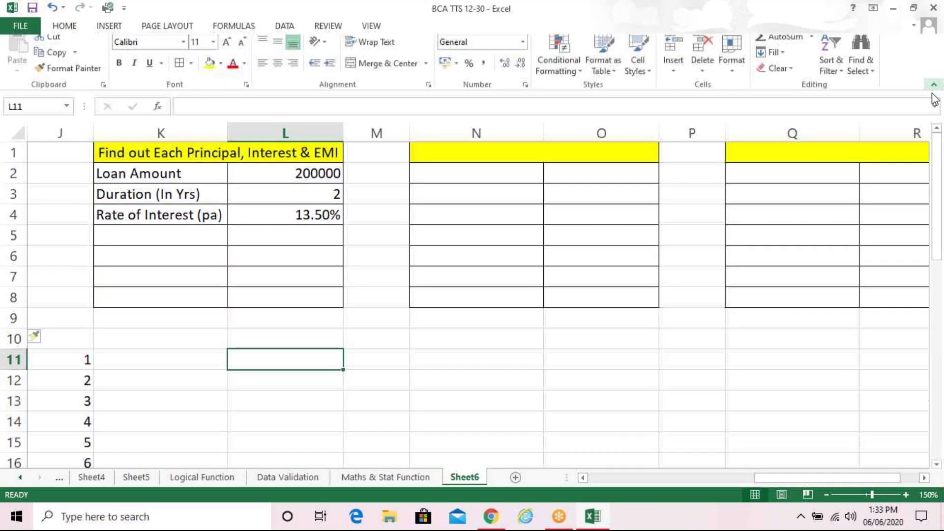
pyautogui.click(933, 96)
pyautogui.click(217, 294)
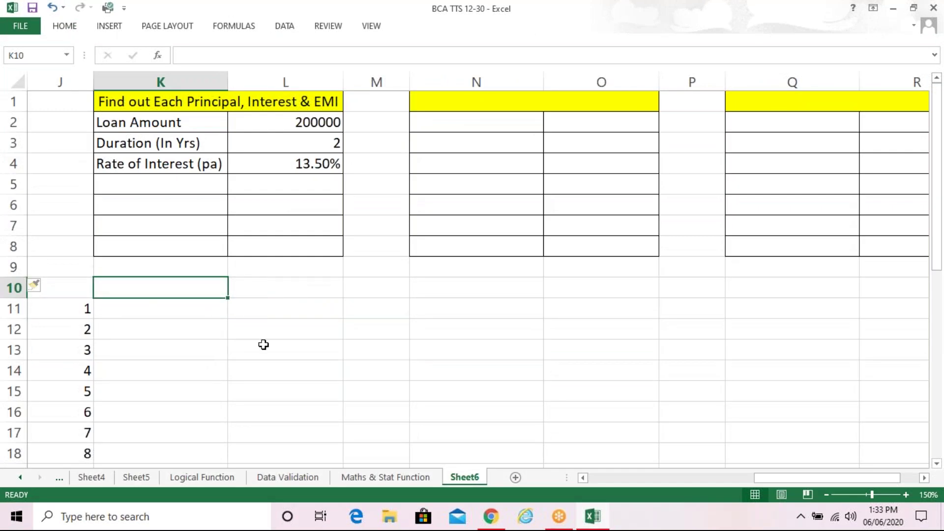
pyautogui.write('Pri')
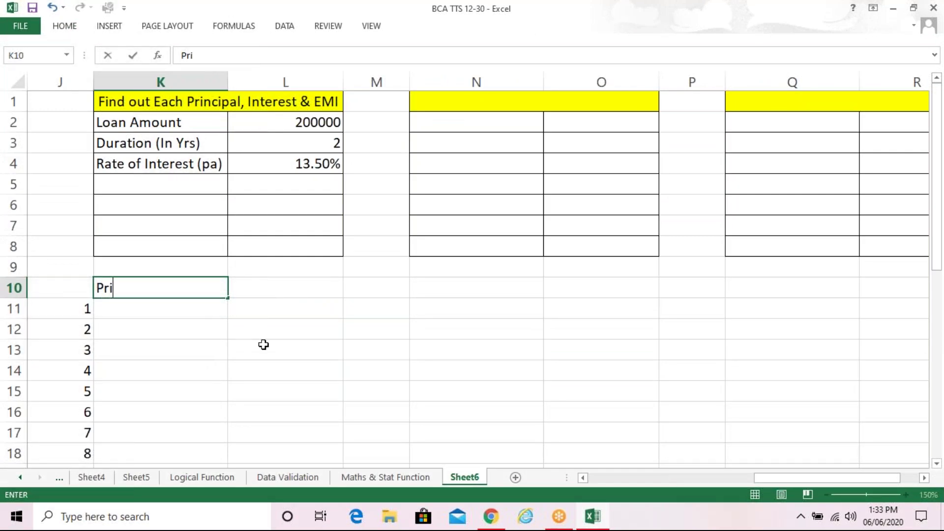
pyautogui.write('ncipal')
pyautogui.press('Tab')
pyautogui.write('Interest')
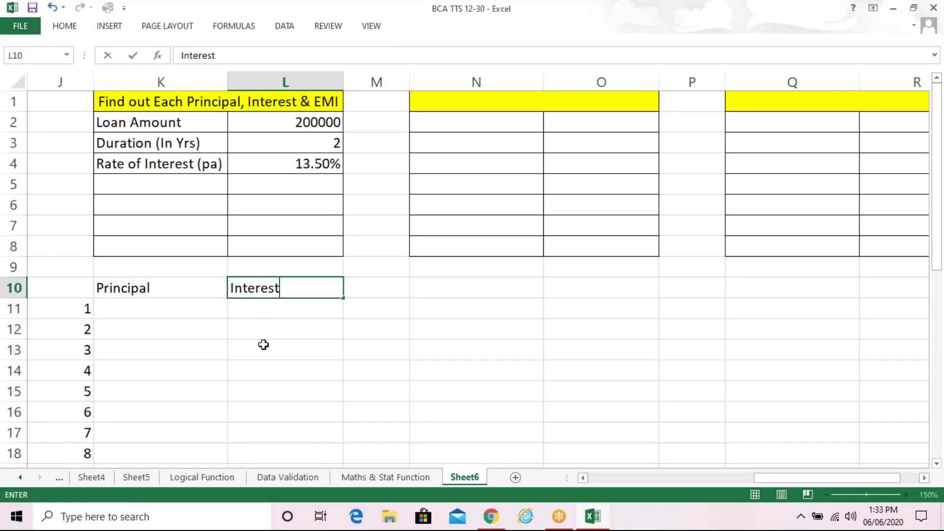
pyautogui.press('Tab')
pyautogui.write('EMI')
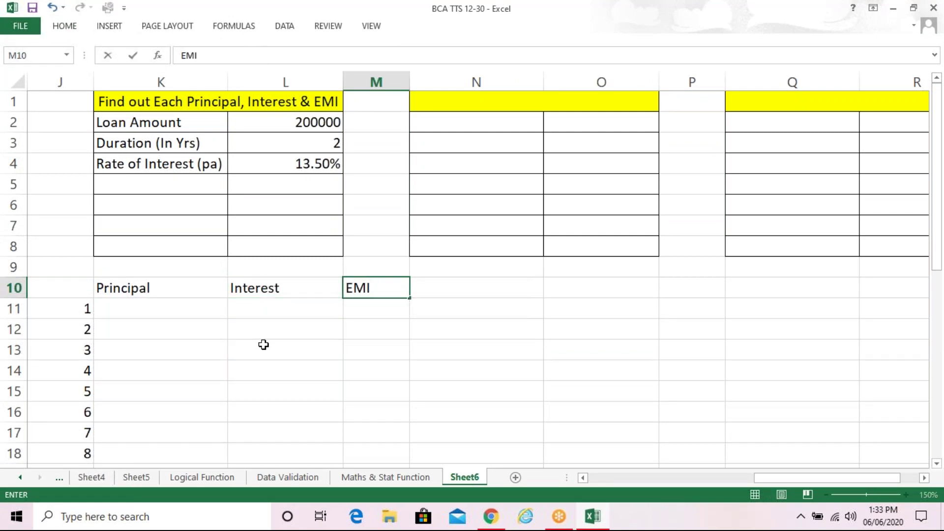
pyautogui.press('Return')
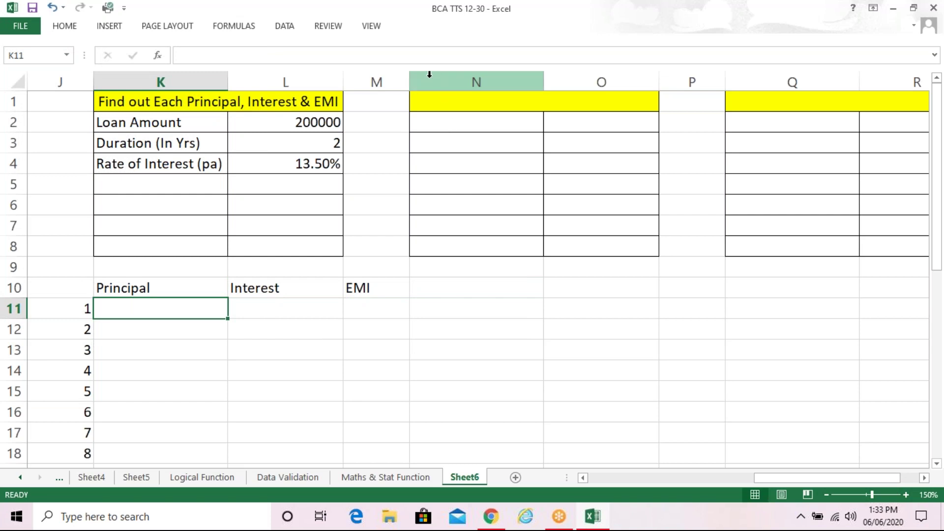
# Widen column M to about twice its width and fill the header cells K10:M10 with yellow
pyautogui.moveTo(409, 81); pyautogui.dragTo(474, 85)
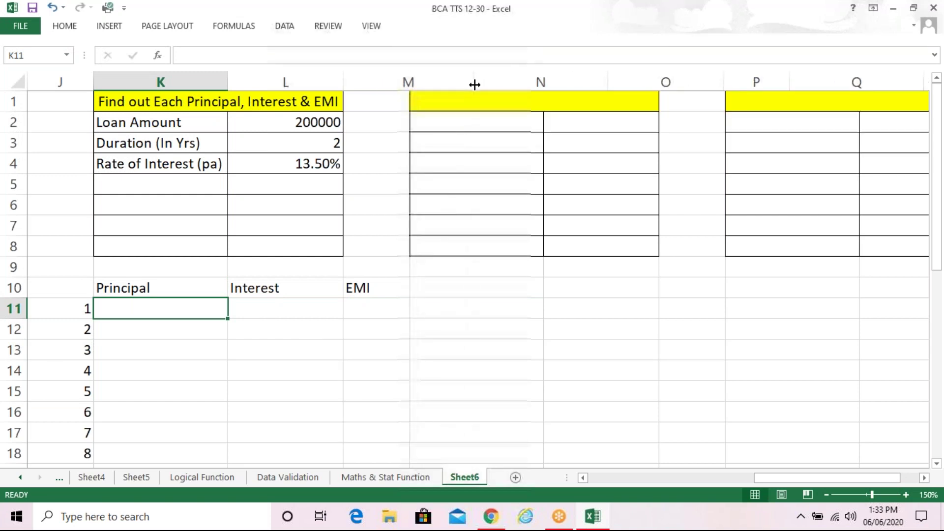
pyautogui.click(216, 292)
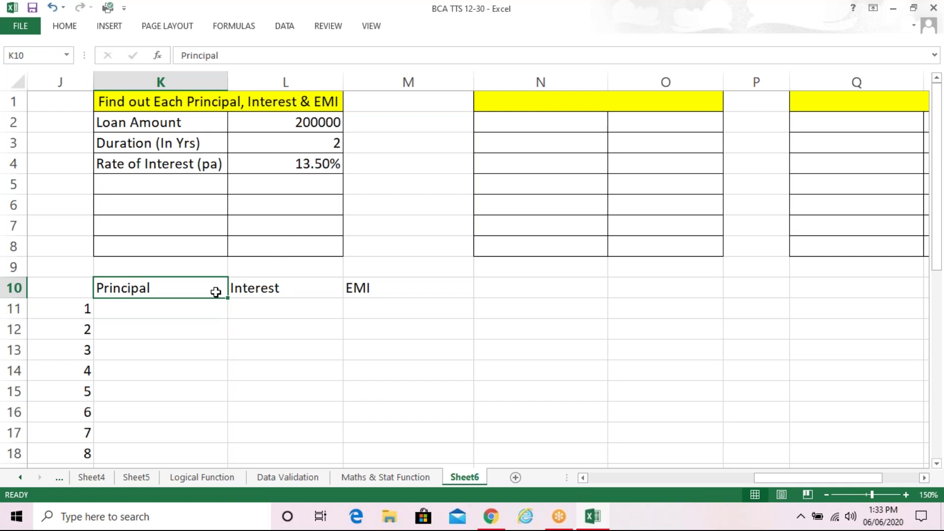
pyautogui.hotkey('shift', 'Right')
pyautogui.hotkey('shift', 'Right')
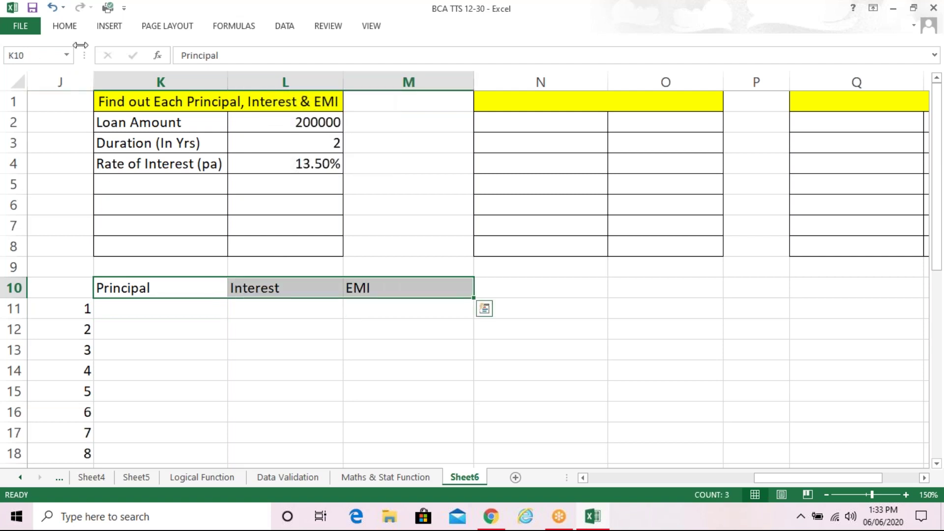
pyautogui.click(65, 25)
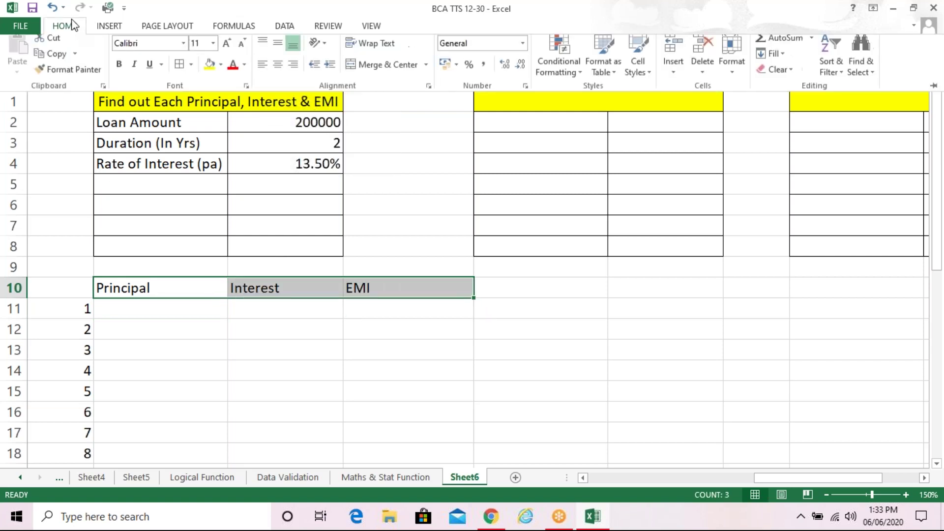
pyautogui.click(210, 71)
pyautogui.click(350, 358)
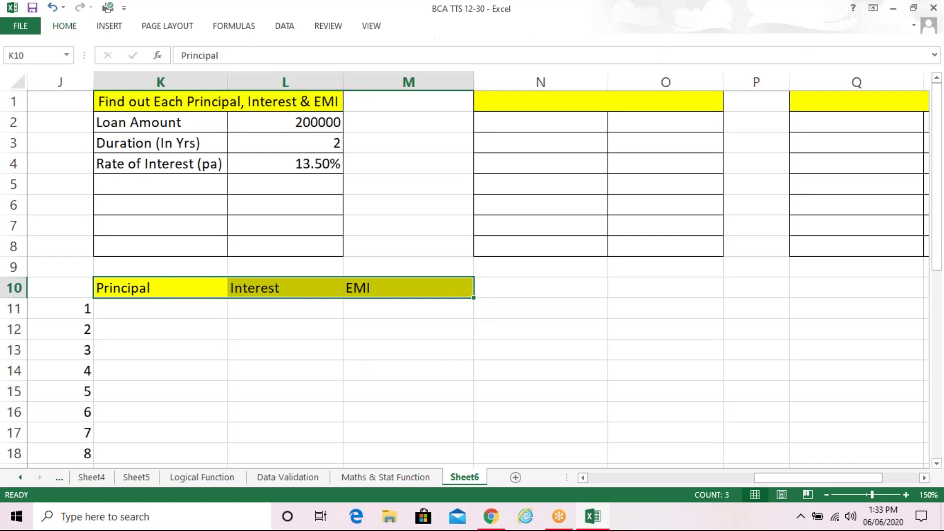
pyautogui.click(348, 350)
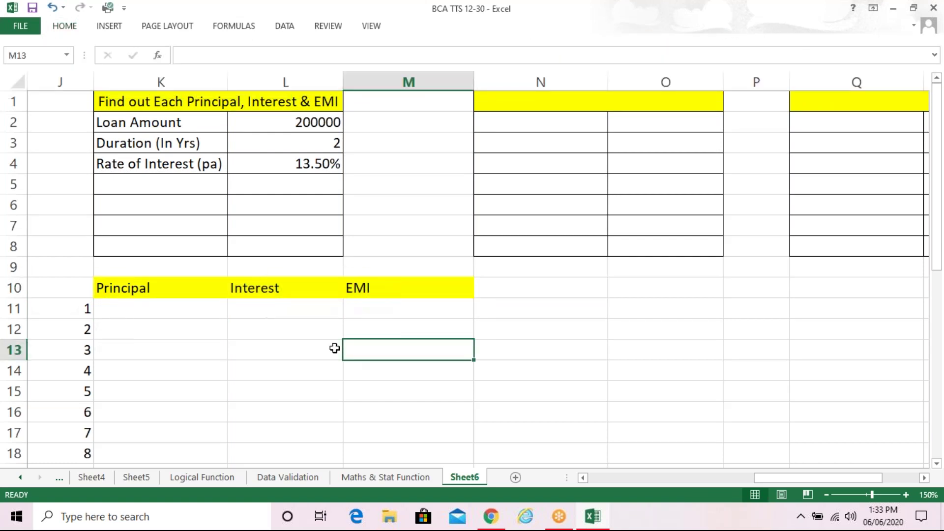
# Start a PPMT formula in K11 with L4/12 as the rate and L3*12 as the number of periods
pyautogui.click(223, 308)
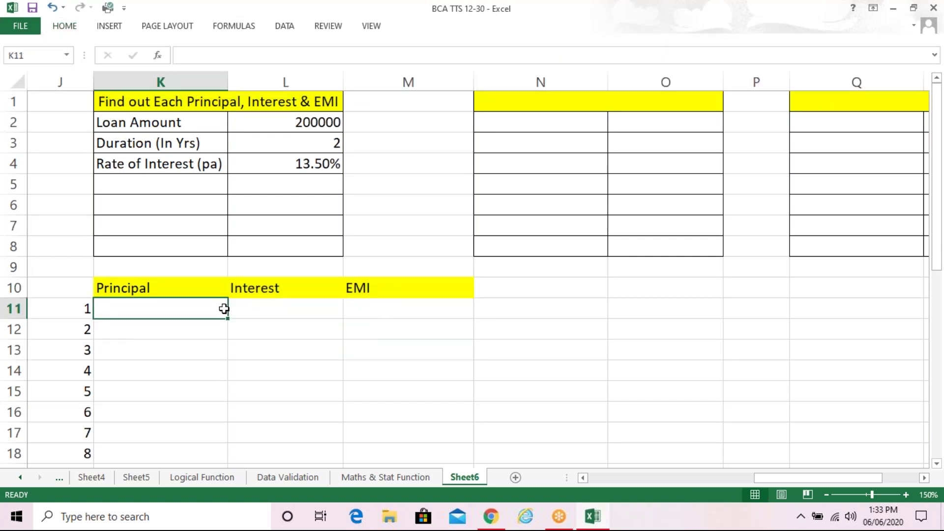
pyautogui.click(524, 369)
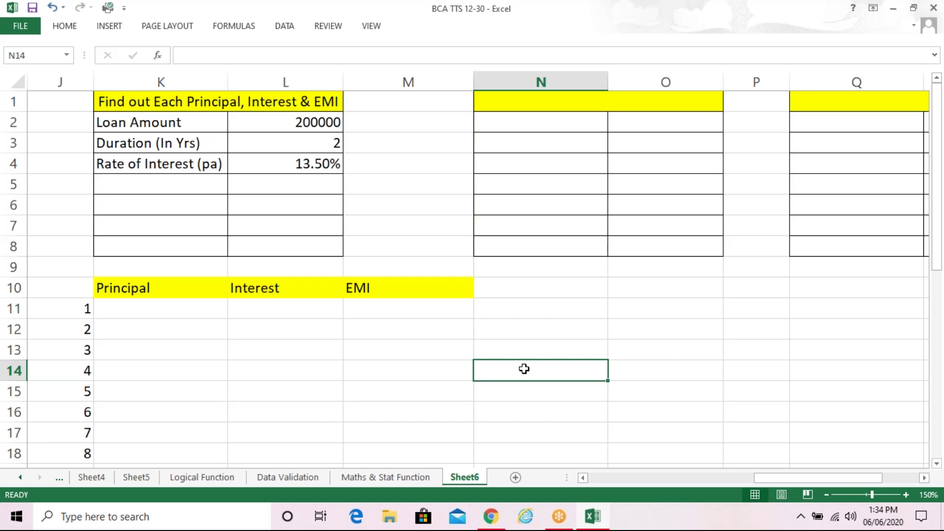
pyautogui.click(160, 303)
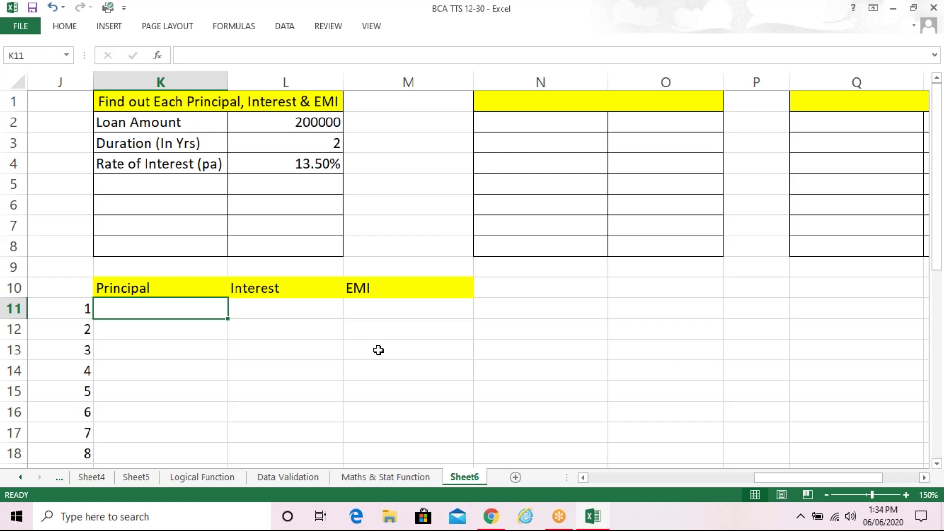
pyautogui.write('=')
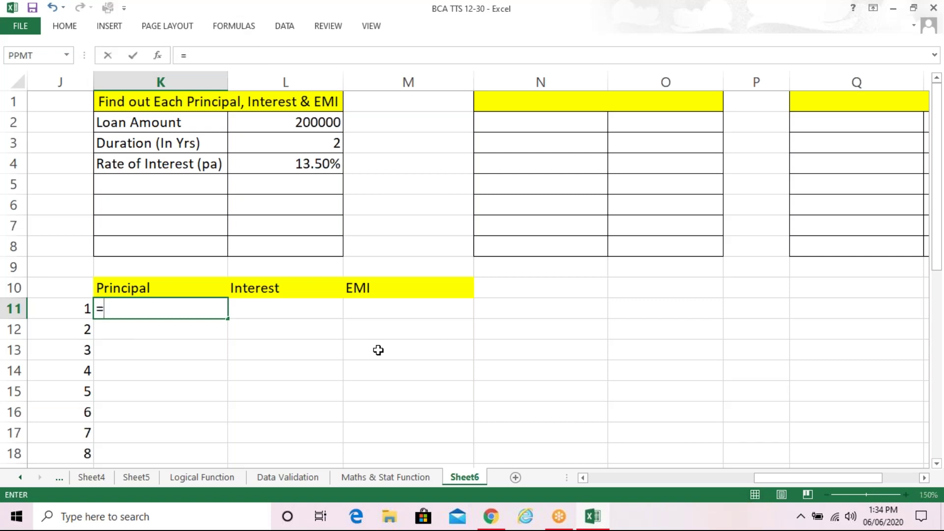
pyautogui.write('ppmt')
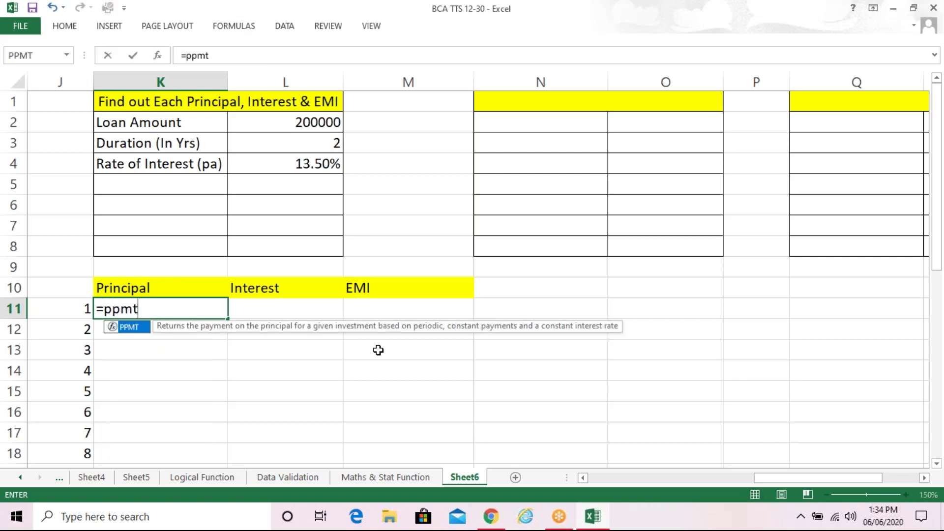
pyautogui.press('Tab')
pyautogui.write(')')
pyautogui.hotkey('ctrl', 'a')
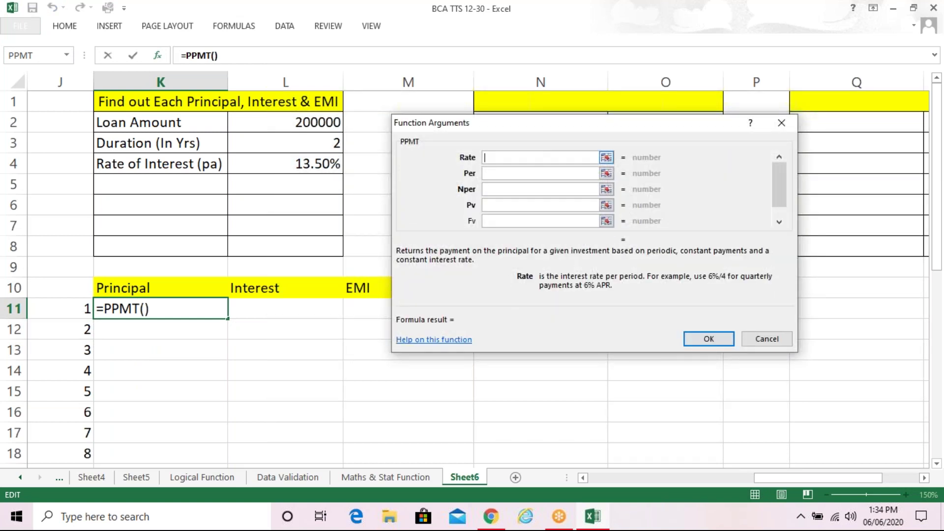
pyautogui.click(299, 164)
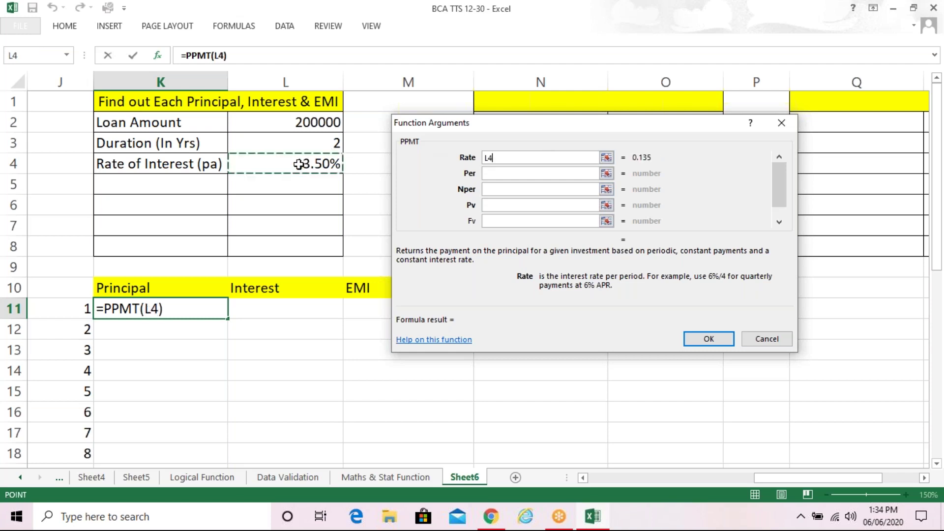
pyautogui.write('/12')
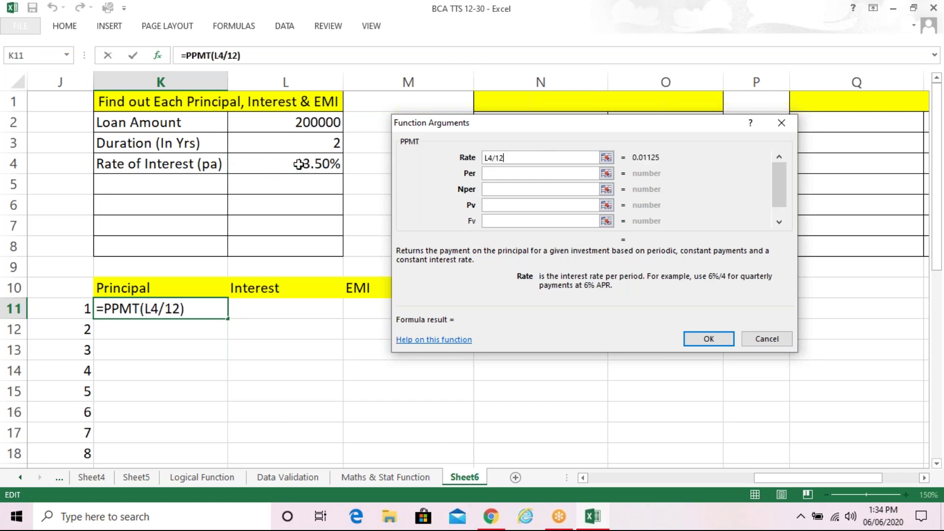
pyautogui.click(556, 190)
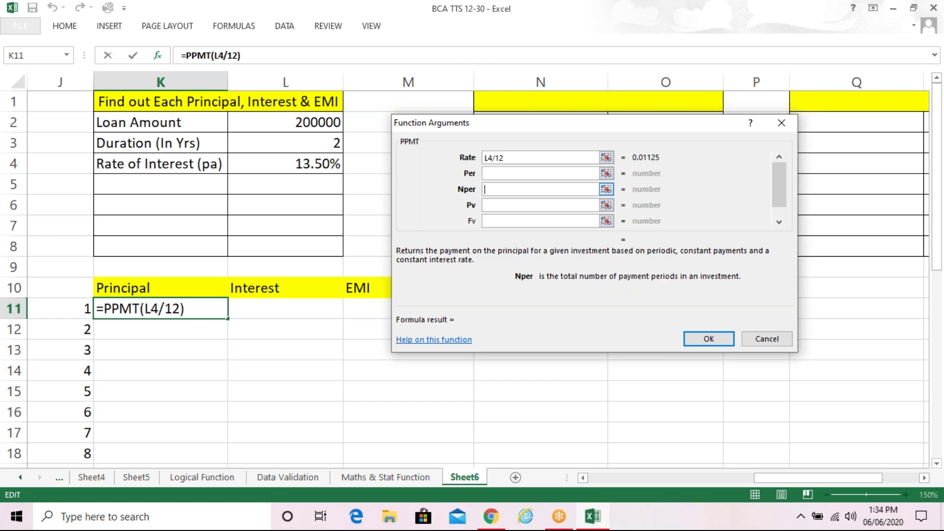
pyautogui.click(308, 144)
pyautogui.write('*12')
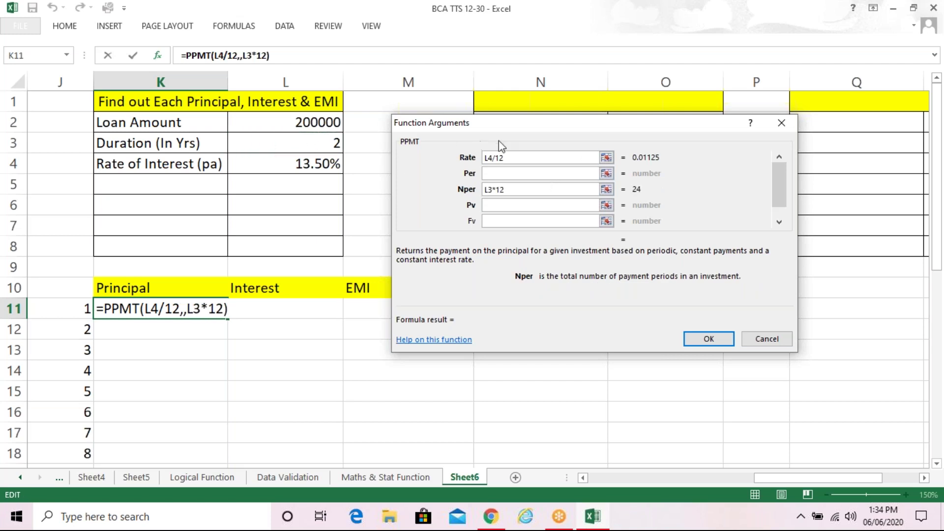
# Complete the PPMT formula in K11 with -L2 as the present value and J11 as the period
pyautogui.click(533, 205)
pyautogui.write('-')
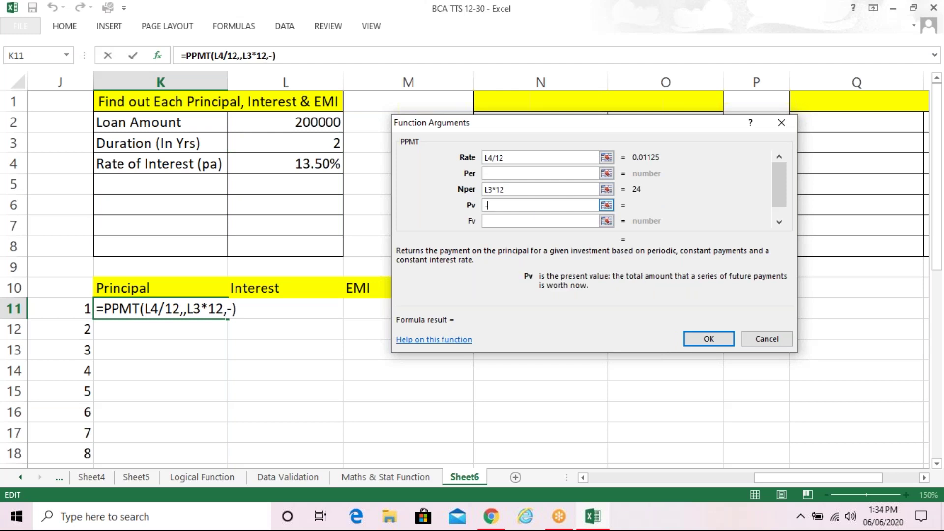
pyautogui.click(320, 122)
pyautogui.click(516, 173)
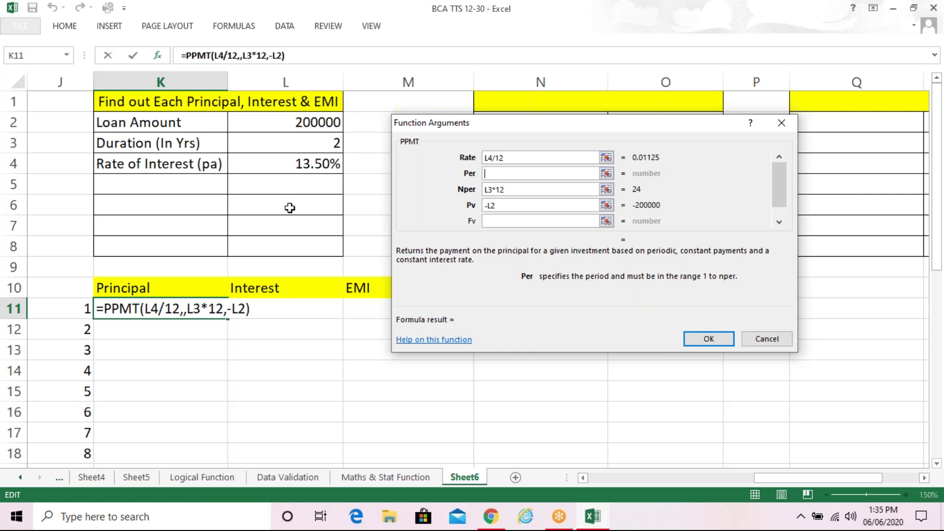
pyautogui.click(44, 304)
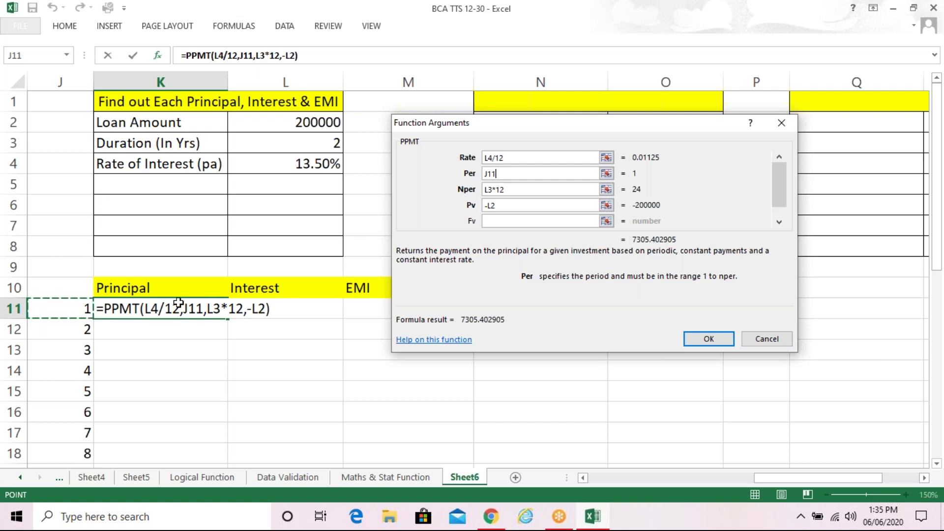
pyautogui.click(703, 338)
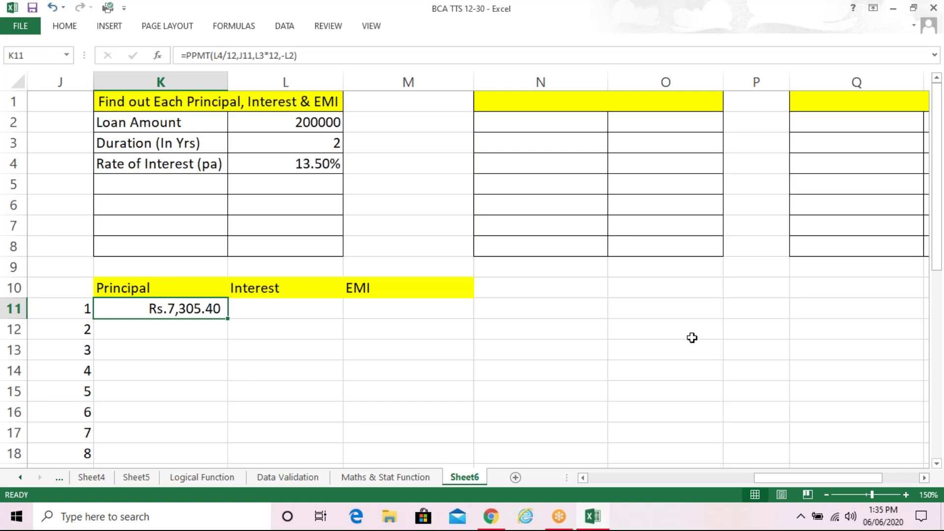
# Fill the PPMT formula from K11 down the Principal column to K16
pyautogui.click(451, 342)
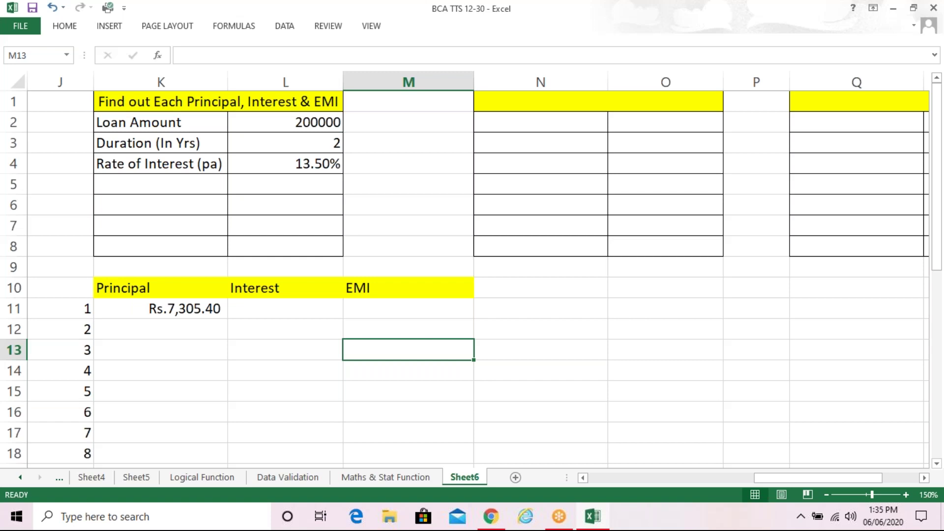
pyautogui.click(185, 307)
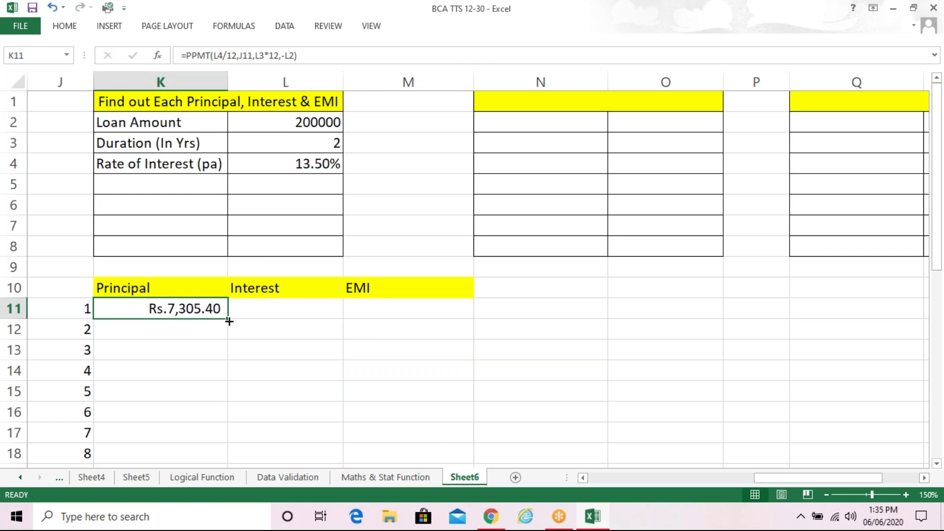
pyautogui.moveTo(228, 320); pyautogui.dragTo(241, 425)
pyautogui.click(302, 419)
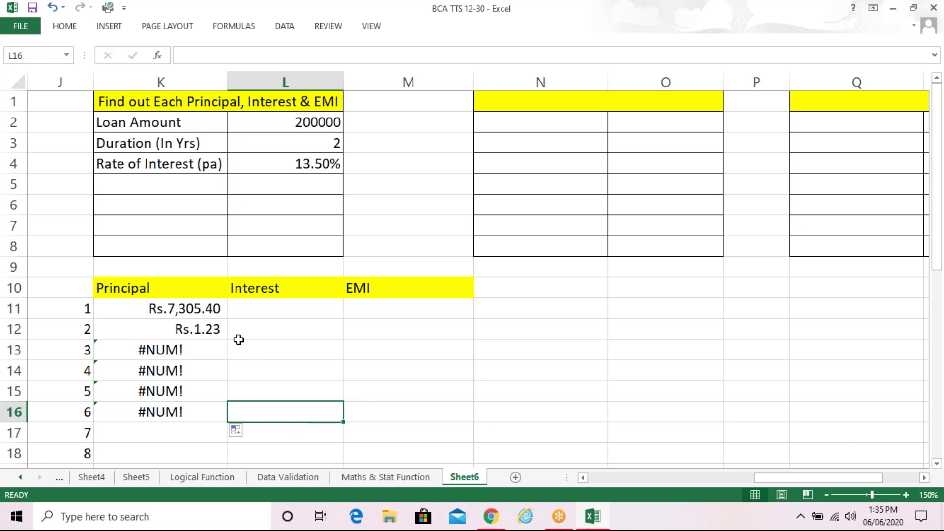
pyautogui.click(214, 310)
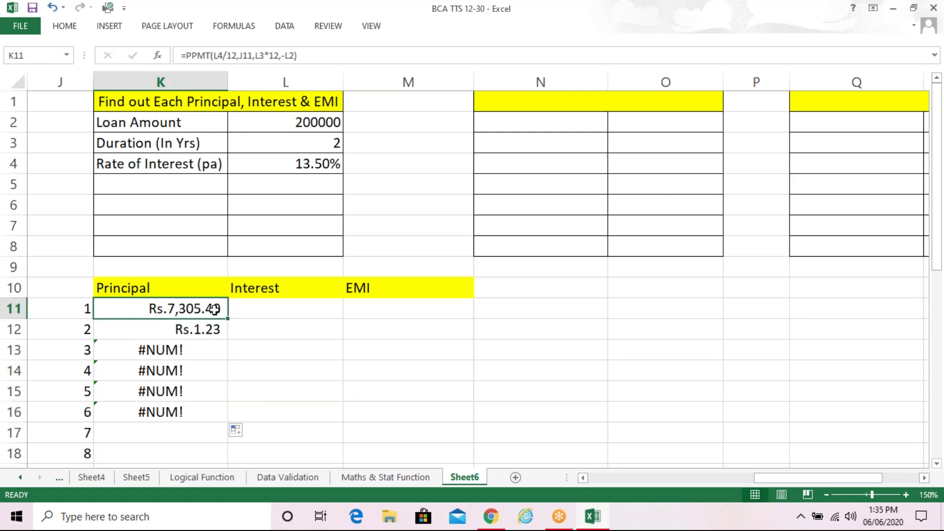
pyautogui.click(695, 22)
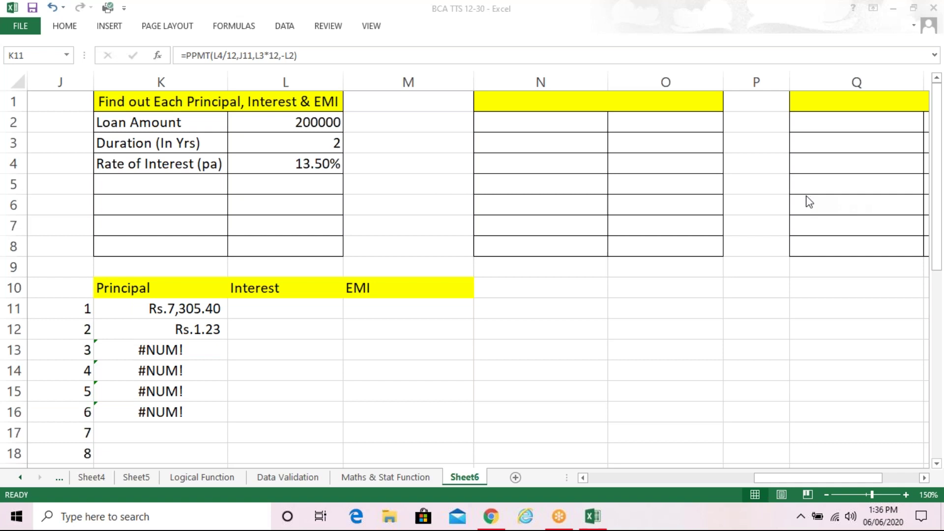
# Inspect the cell references in the PPMT formulas of K11 to K15, one cell after another
pyautogui.click(186, 314)
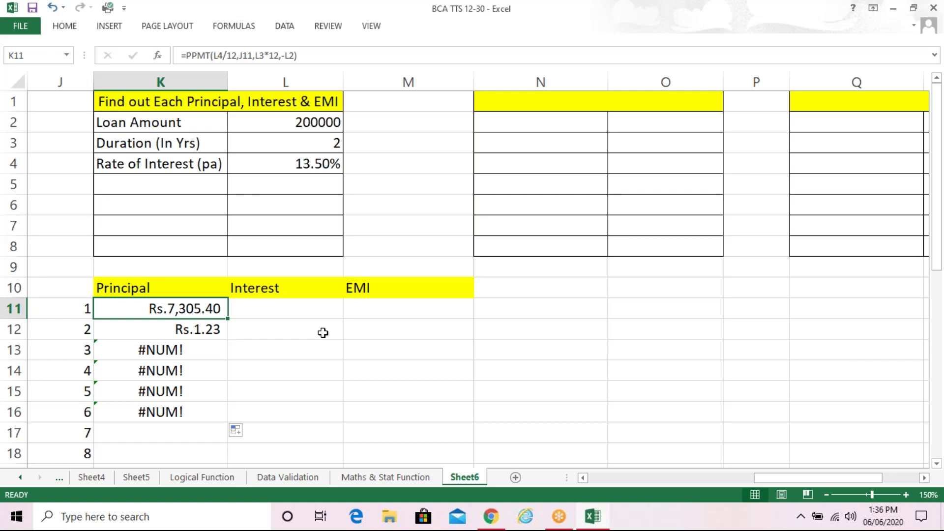
pyautogui.press('F2')
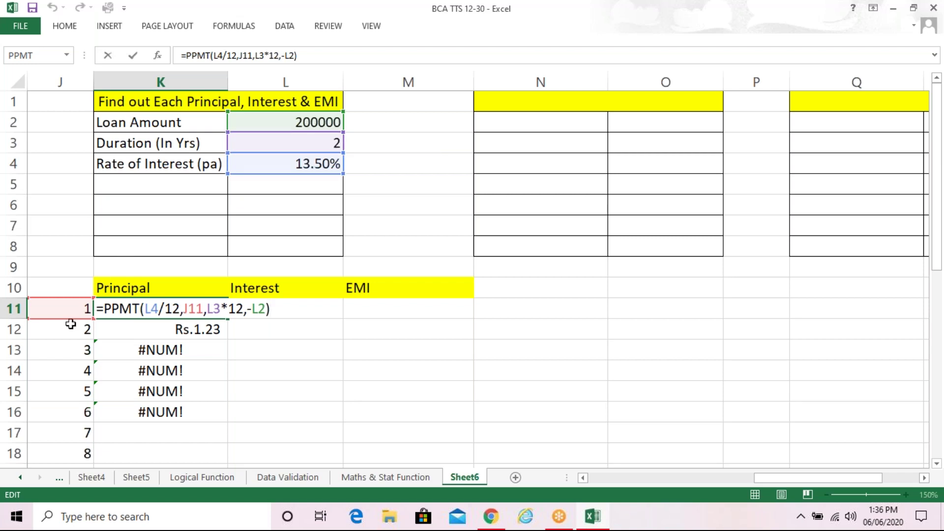
pyautogui.press('Return')
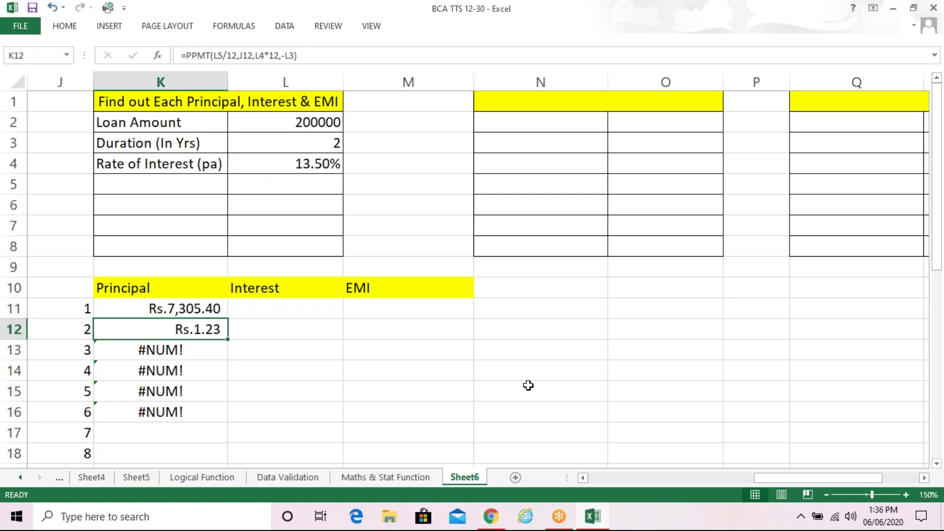
pyautogui.press('F2')
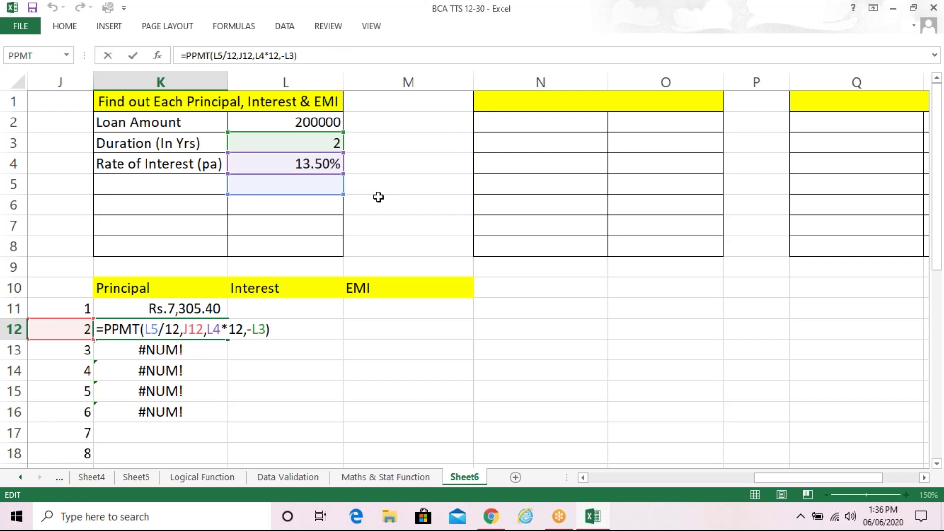
pyautogui.press('Return')
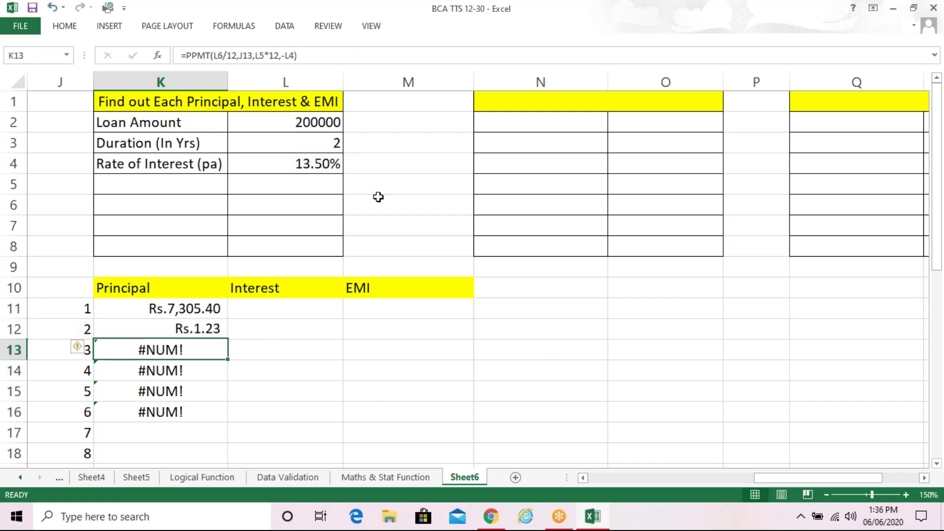
pyautogui.press('F2')
pyautogui.press('Return')
pyautogui.press('F2')
pyautogui.press('Return')
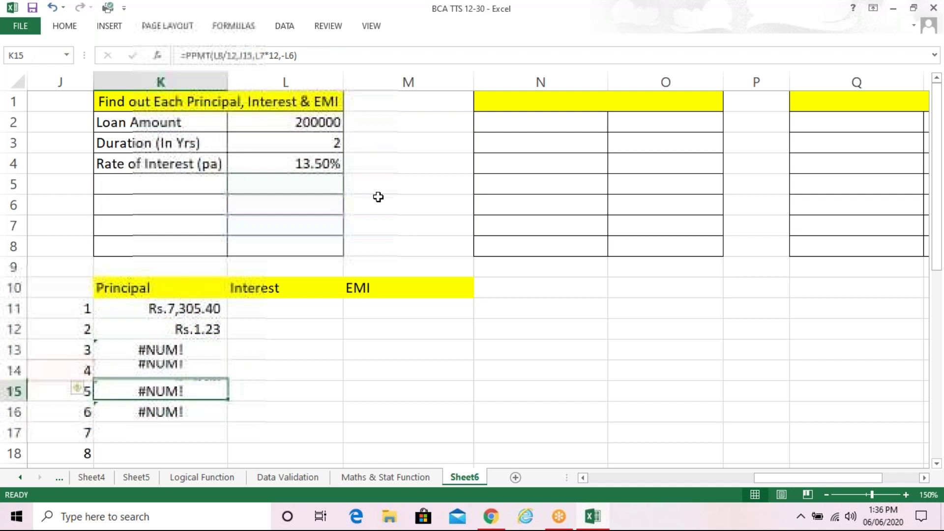
pyautogui.press('F2')
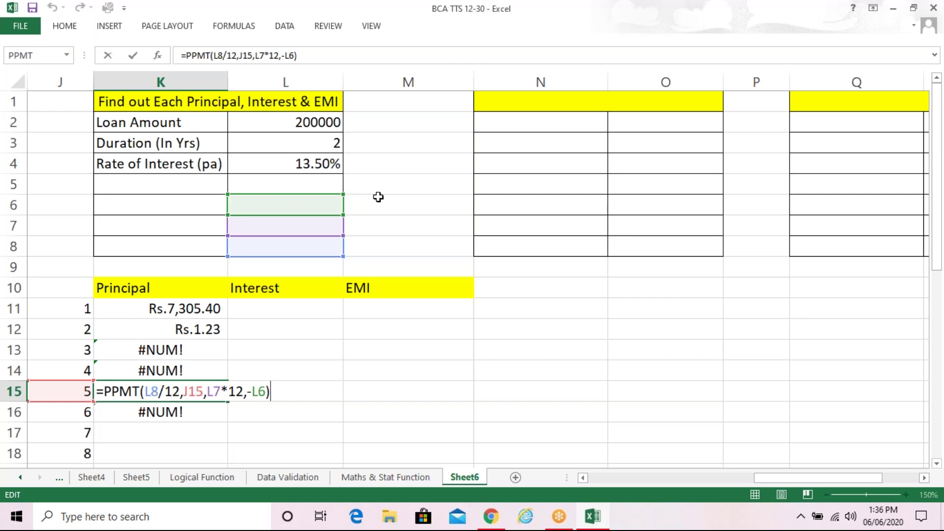
pyautogui.press('Return')
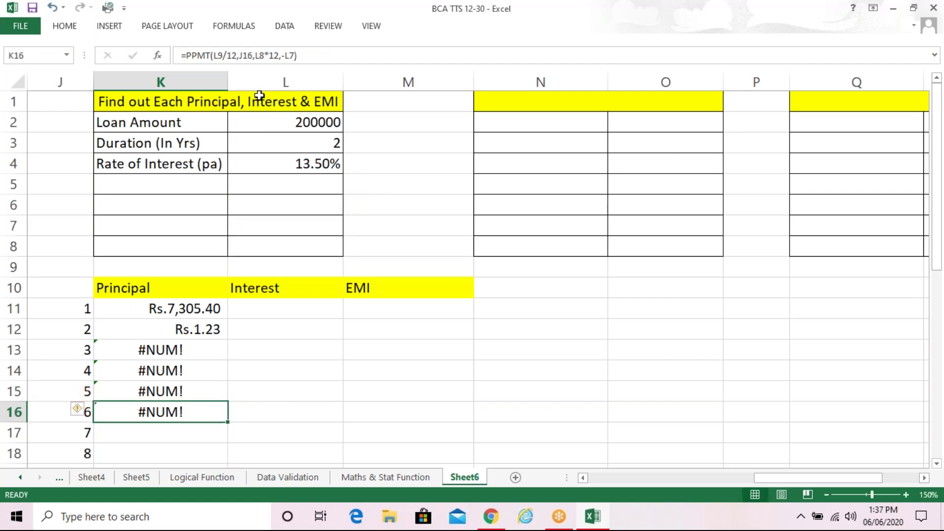
# Go through the loan amount, duration and interest rate cells and select the block K2:L4
pyautogui.click(217, 116)
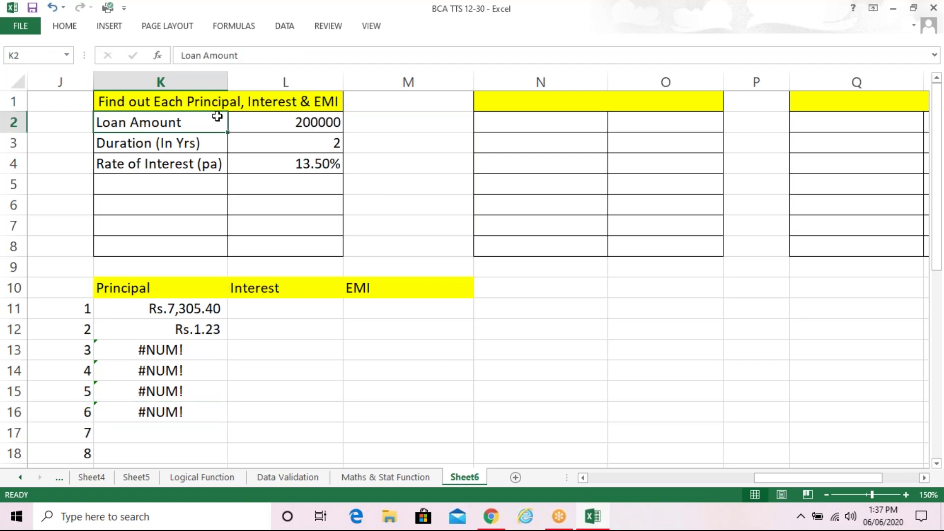
pyautogui.press('Down')
pyautogui.press('Down')
pyautogui.press('Up')
pyautogui.press('Up')
pyautogui.hotkey('shift', 'Right')
pyautogui.hotkey('shift', 'Down')
pyautogui.hotkey('shift', 'Down')
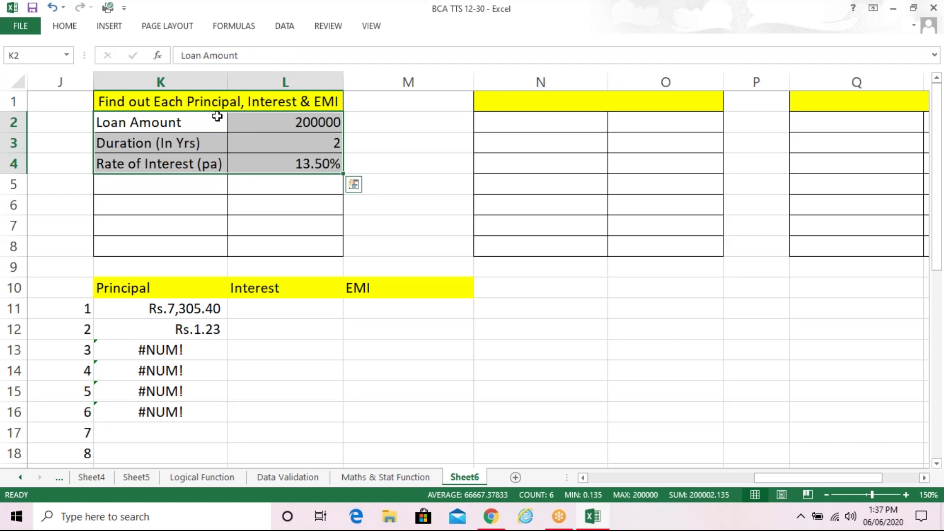
# Clear the formulas in K11:K16 and start a new PPMT function in K11 with its arguments form open
pyautogui.click(155, 308)
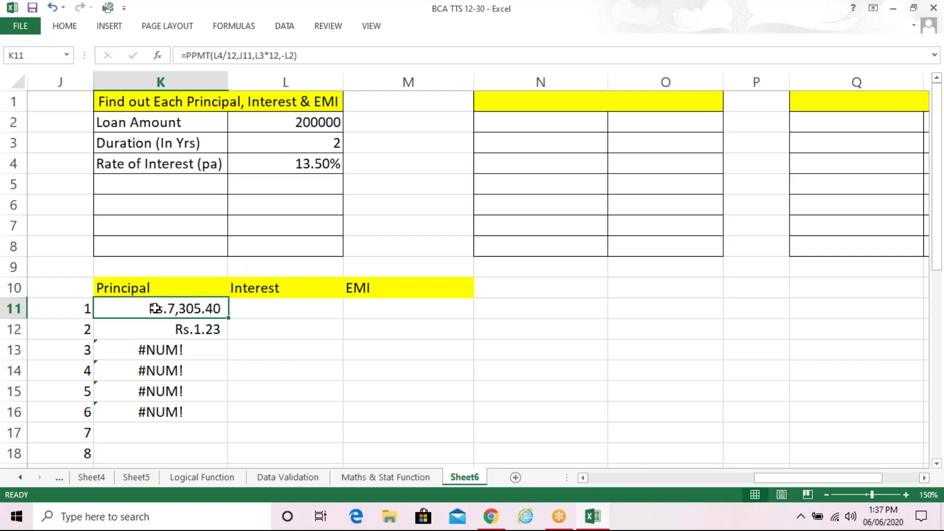
pyautogui.moveTo(155, 308); pyautogui.dragTo(196, 412)
pyautogui.press('Delete')
pyautogui.write('=ppmt')
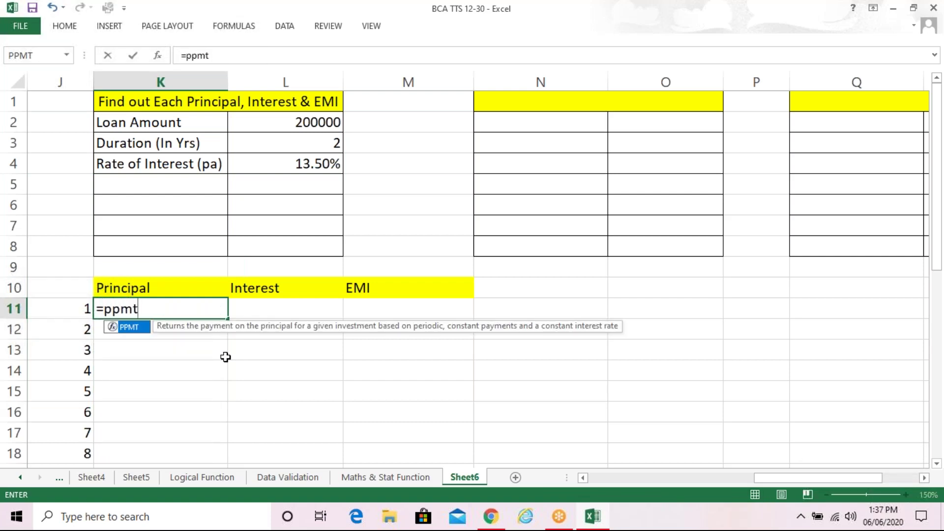
pyautogui.hotkey('ctrl', 'a')
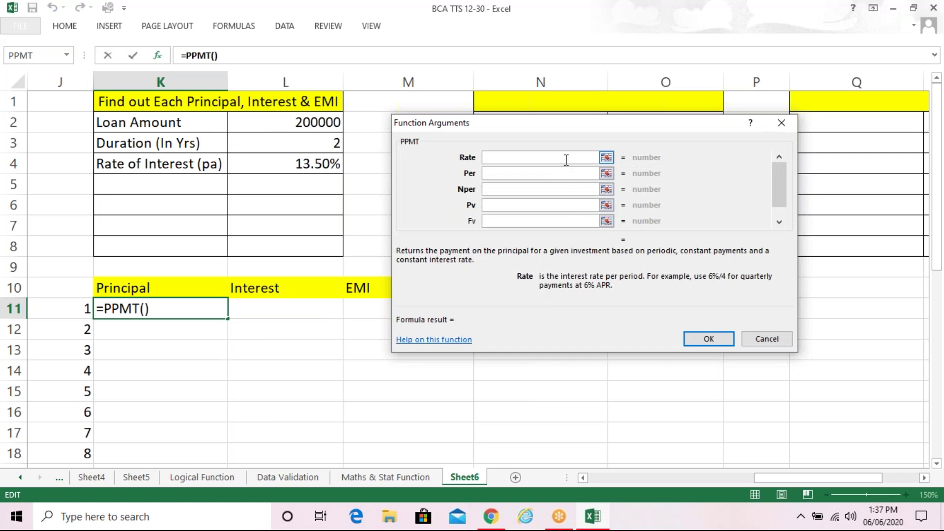
pyautogui.click(290, 164)
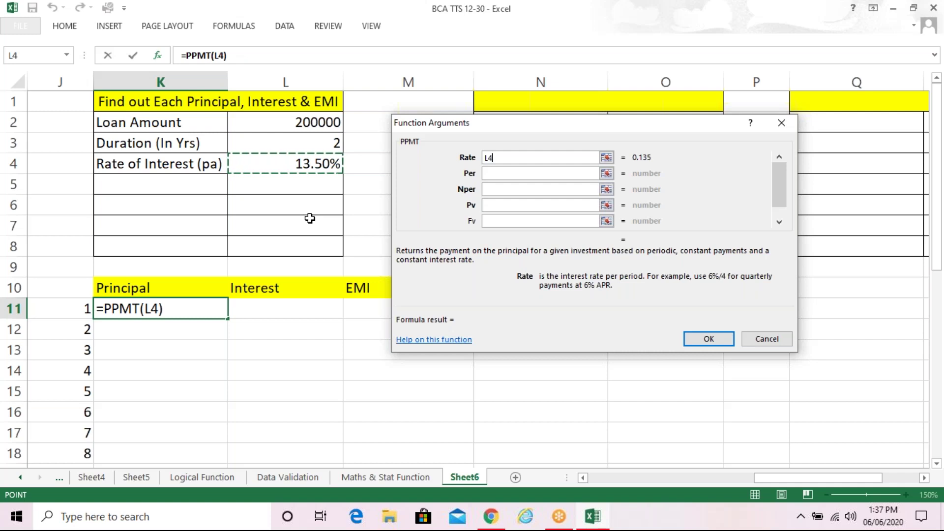
pyautogui.press('F4')
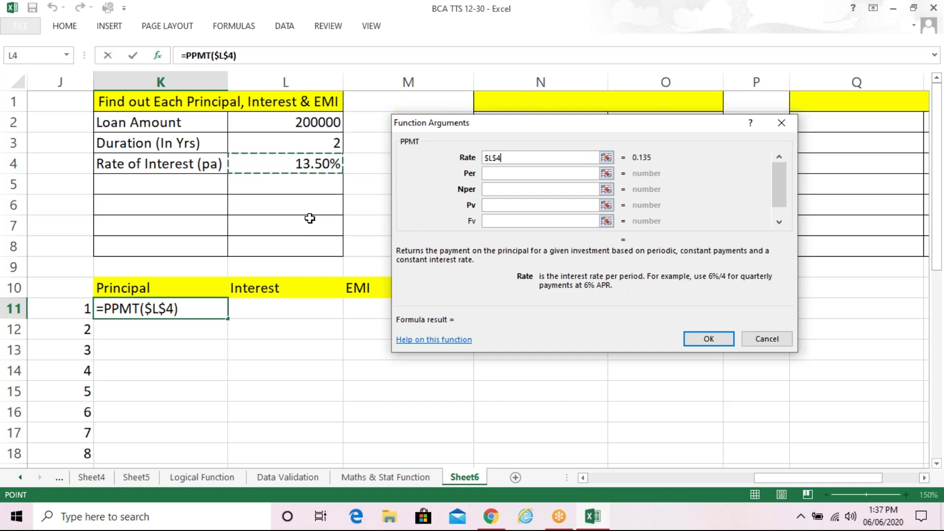
pyautogui.press('BackSpace')
pyautogui.press('BackSpace')
pyautogui.press('BackSpace')
pyautogui.press('BackSpace')
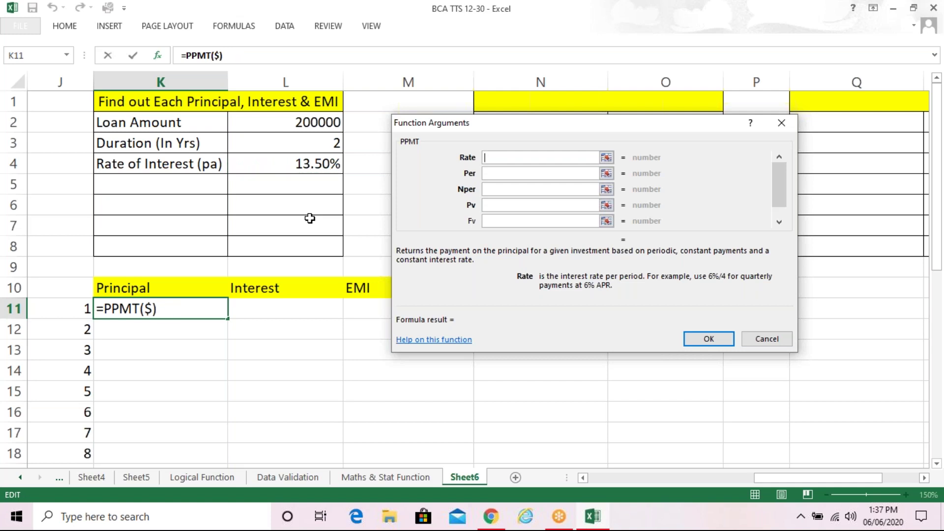
# Set the PPMT rate to $L$4/12 and the number of periods to $L$3*12, using absolute references
pyautogui.click(267, 168)
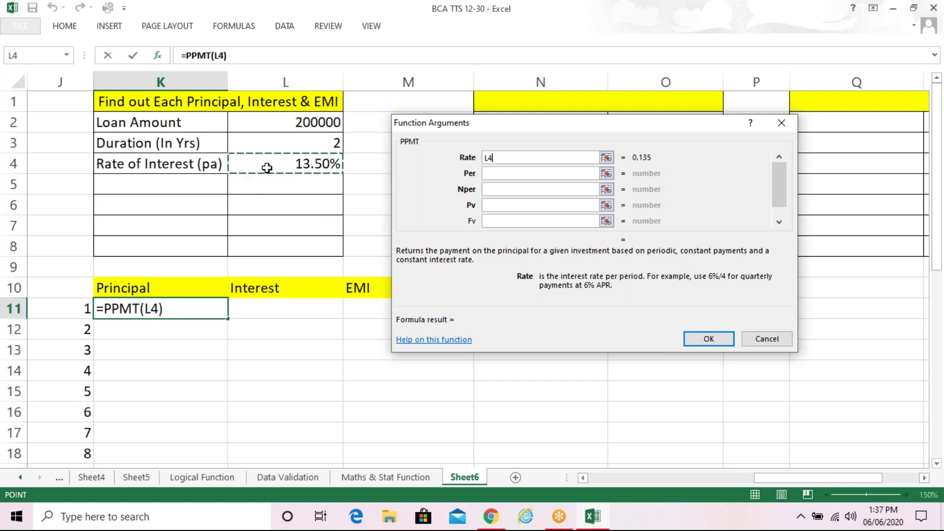
pyautogui.press('F4')
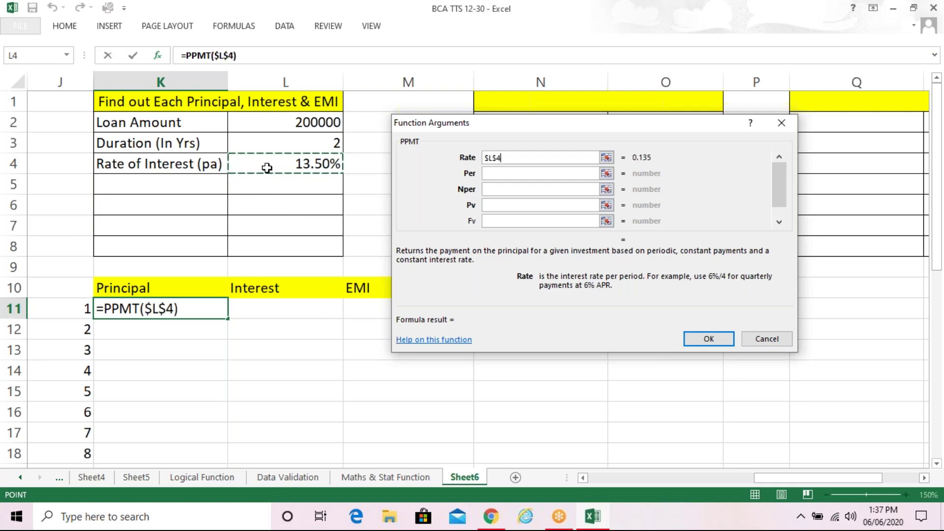
pyautogui.write('/12')
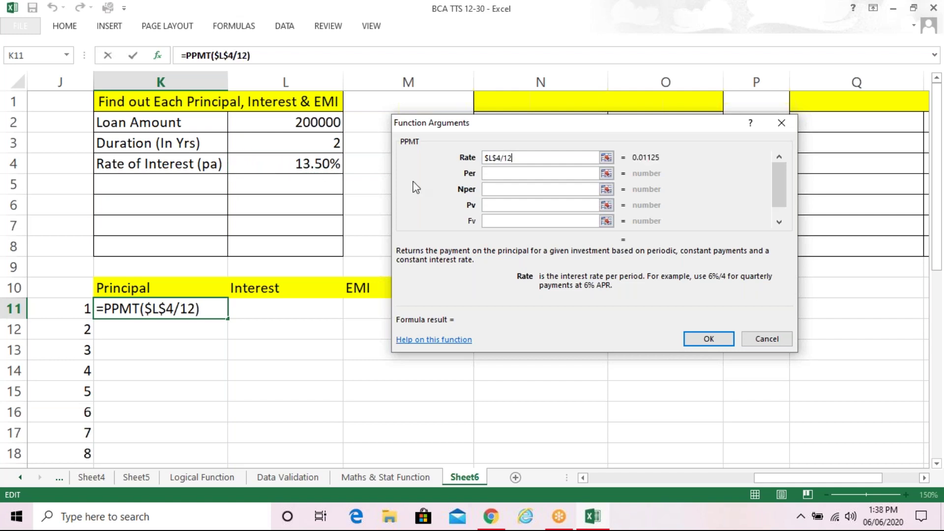
pyautogui.click(488, 189)
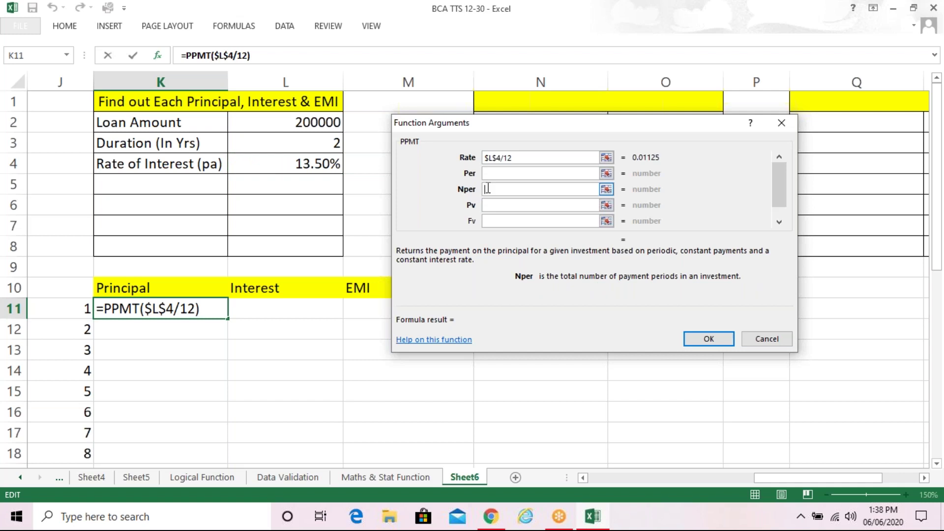
pyautogui.click(328, 140)
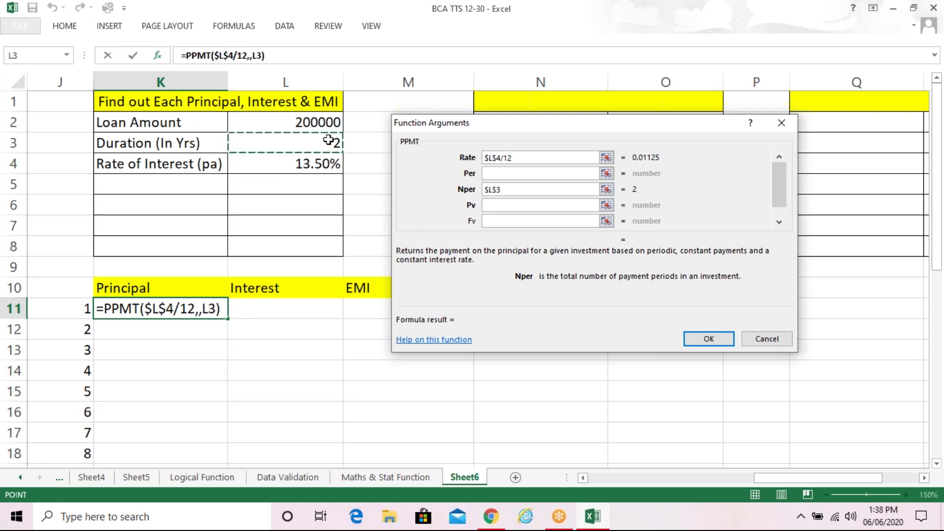
pyautogui.press('F4')
pyautogui.write('*')
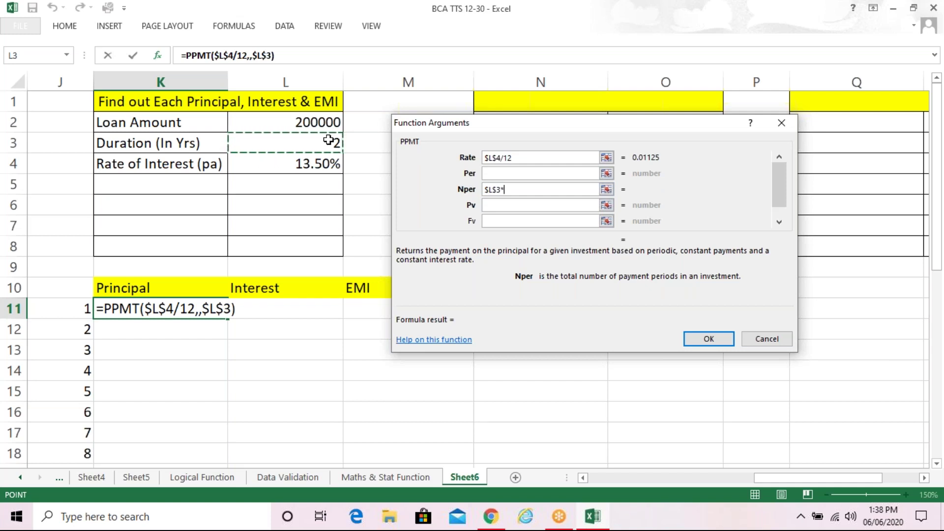
pyautogui.write('12')
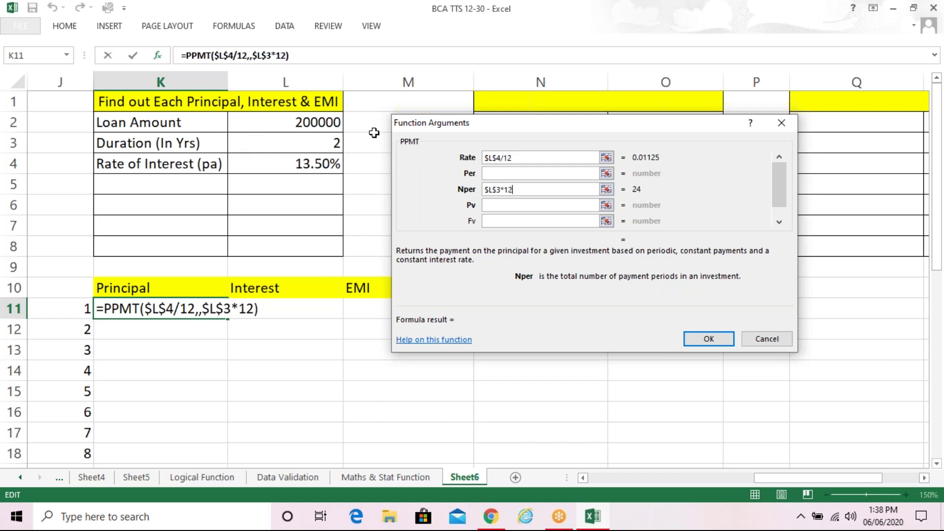
# Complete the PPMT formula in K11 with -$L$2 as the present value and the relative reference J11 as the period
pyautogui.click(568, 208)
pyautogui.write('-')
pyautogui.click(317, 122)
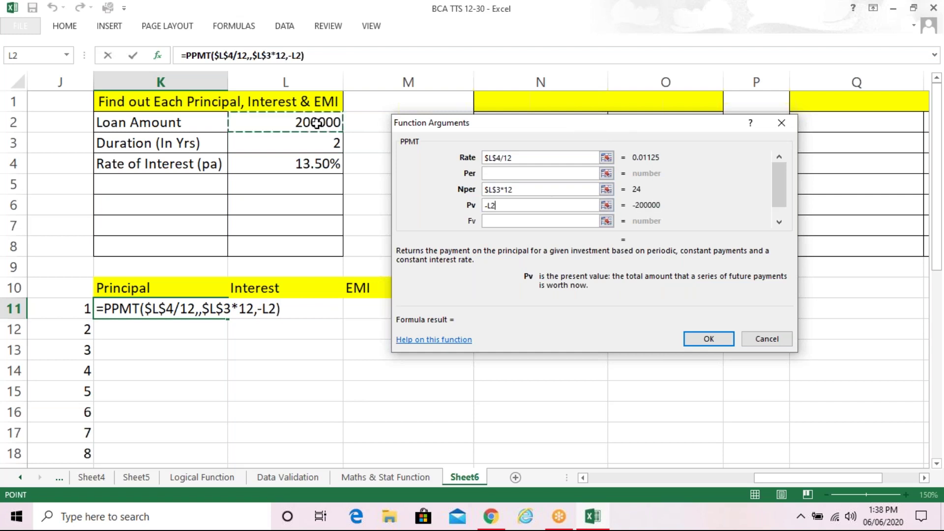
pyautogui.press('F4')
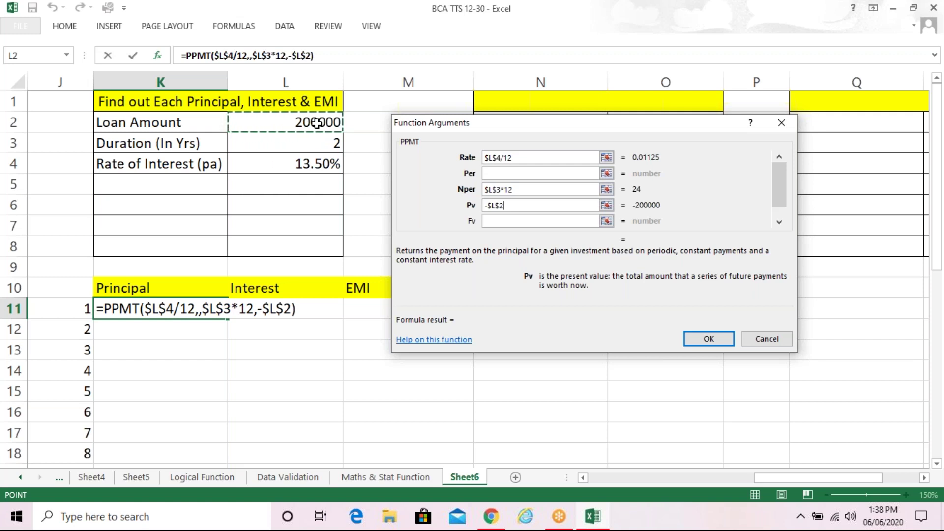
pyautogui.click(488, 173)
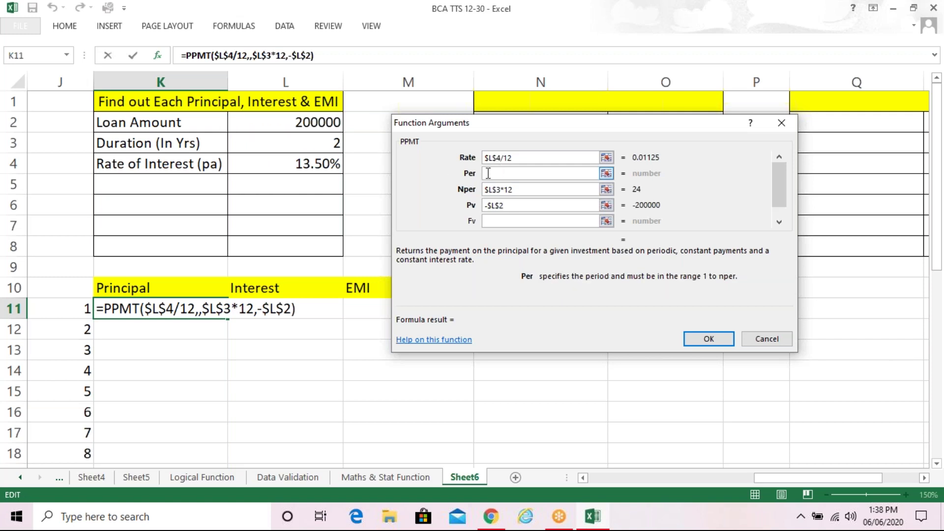
pyautogui.click(79, 306)
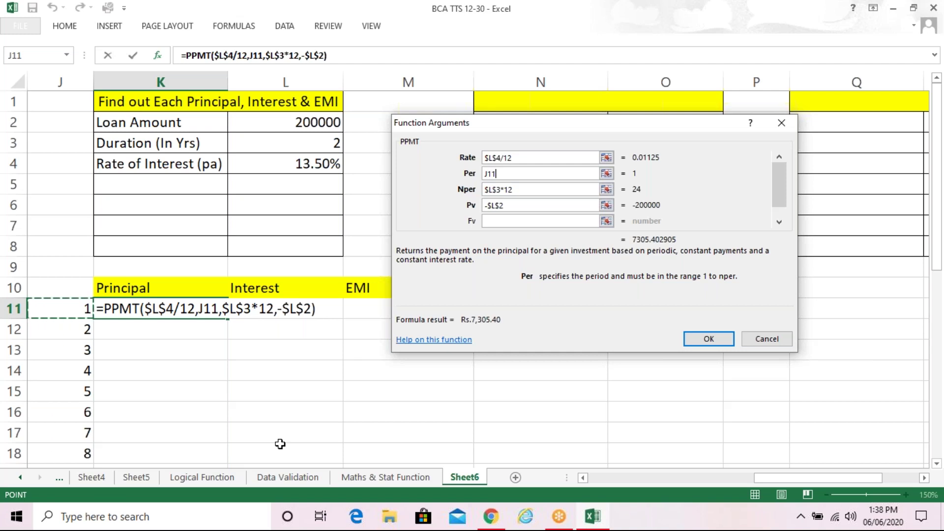
pyautogui.click(727, 340)
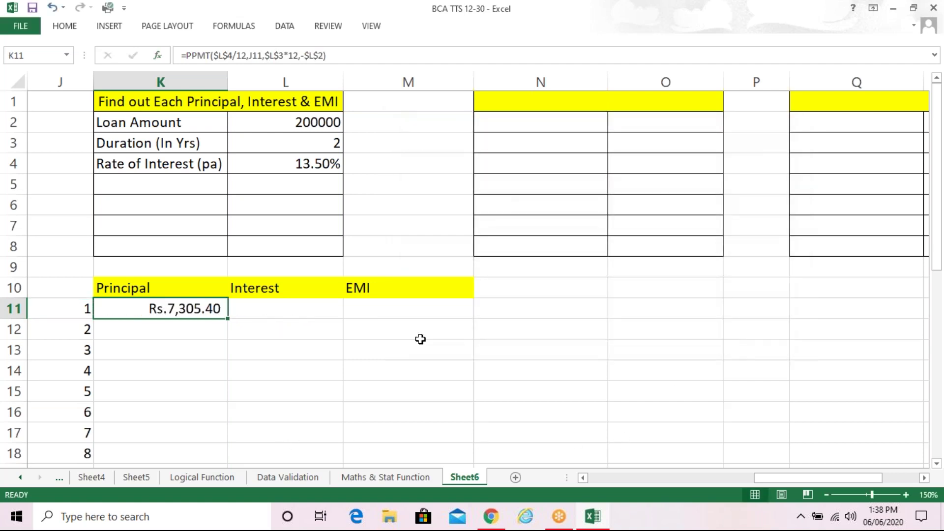
# Fill the PPMT formula from K11 down the Principal column to K34, covering all 24 payments
pyautogui.click(229, 321)
pyautogui.click(204, 310)
pyautogui.moveTo(228, 319); pyautogui.dragTo(239, 455)
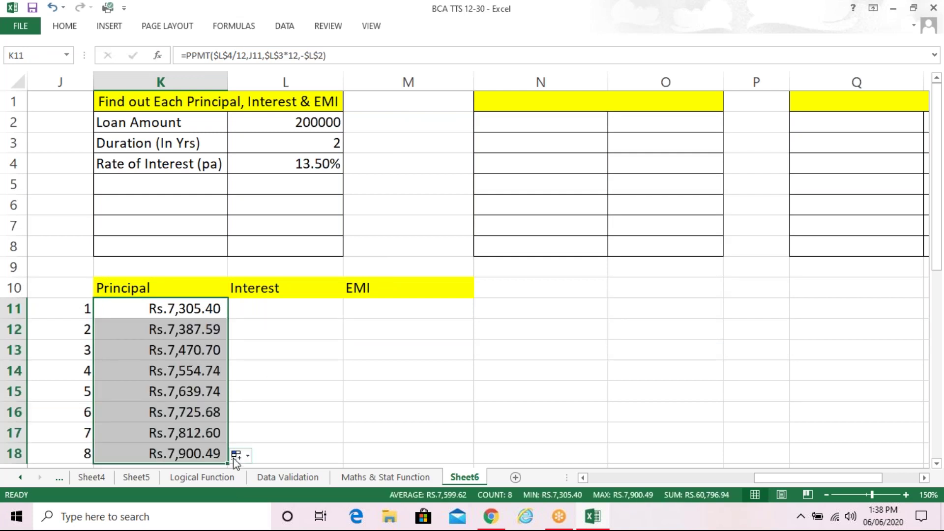
pyautogui.moveTo(228, 463); pyautogui.dragTo(226, 482)
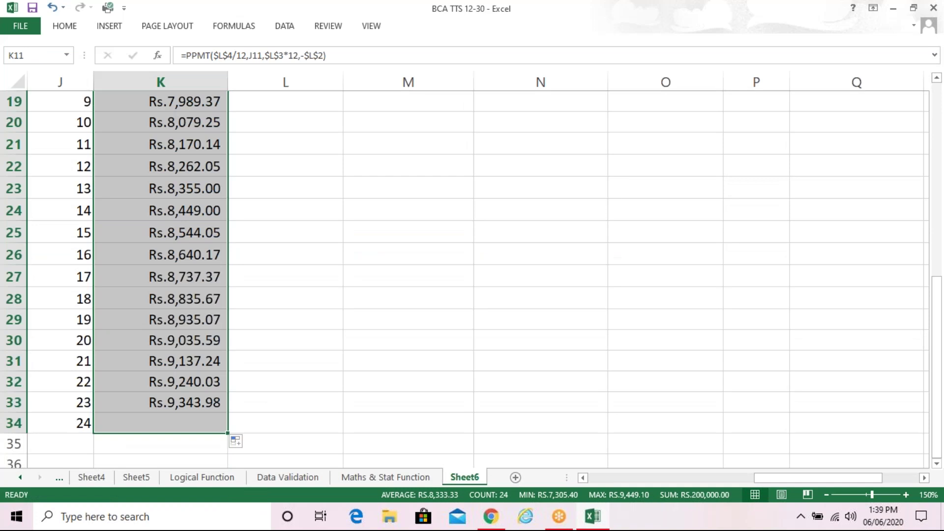
# Review the filled Principal column from the last payments back up to K11 and the loan details above it
pyautogui.click(368, 379)
pyautogui.press('Up')
pyautogui.press('Up')
pyautogui.press('Up')
pyautogui.press('Up')
pyautogui.press('Up')
pyautogui.press('Up')
pyautogui.press('Up')
pyautogui.press('Up')
pyautogui.press('Up')
pyautogui.press('Up')
pyautogui.press('Up')
pyautogui.press('Up')
pyautogui.press('Up')
pyautogui.press('Up')
pyautogui.press('Up')
pyautogui.press('Up')
pyautogui.press('Up')
pyautogui.press('Up')
pyautogui.press('Up')
pyautogui.press('Up')
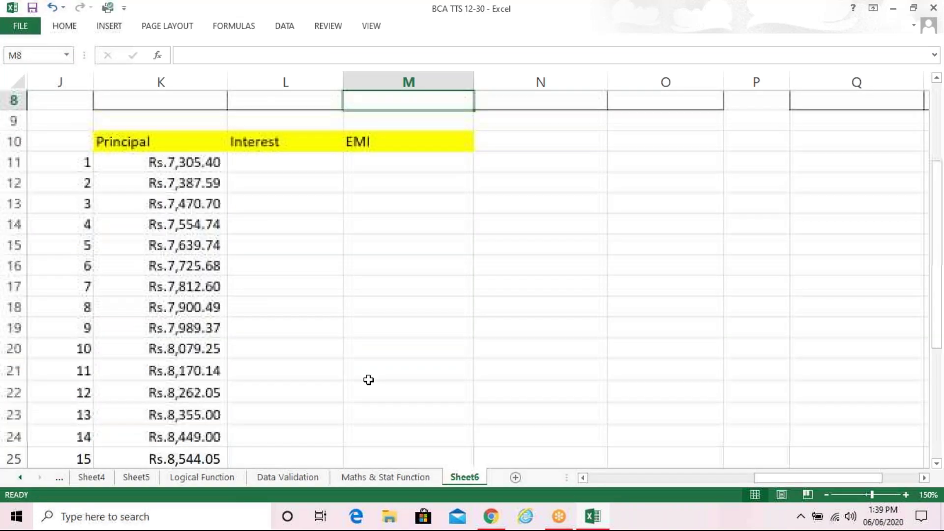
pyautogui.press('Up')
pyautogui.press('Up')
pyautogui.press('Up')
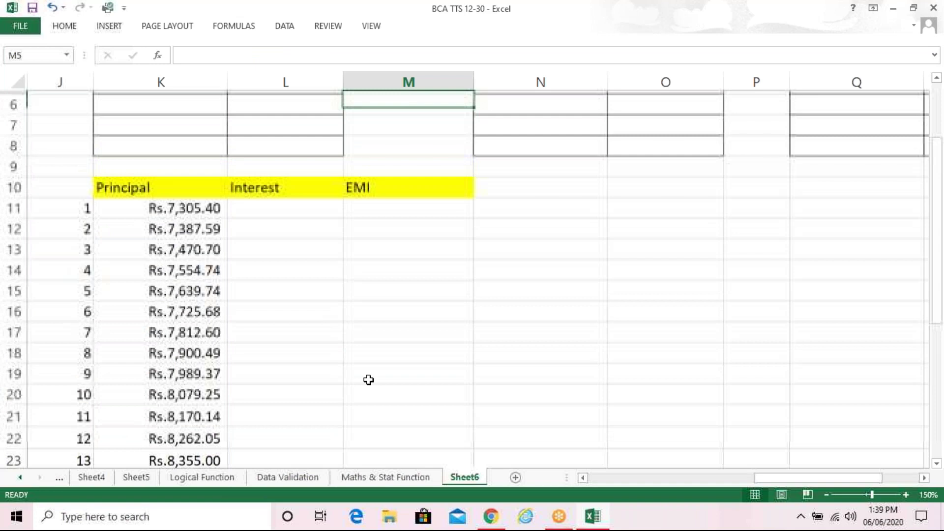
pyautogui.press('Up')
pyautogui.press('Up')
pyautogui.press('Up')
pyautogui.click(203, 290)
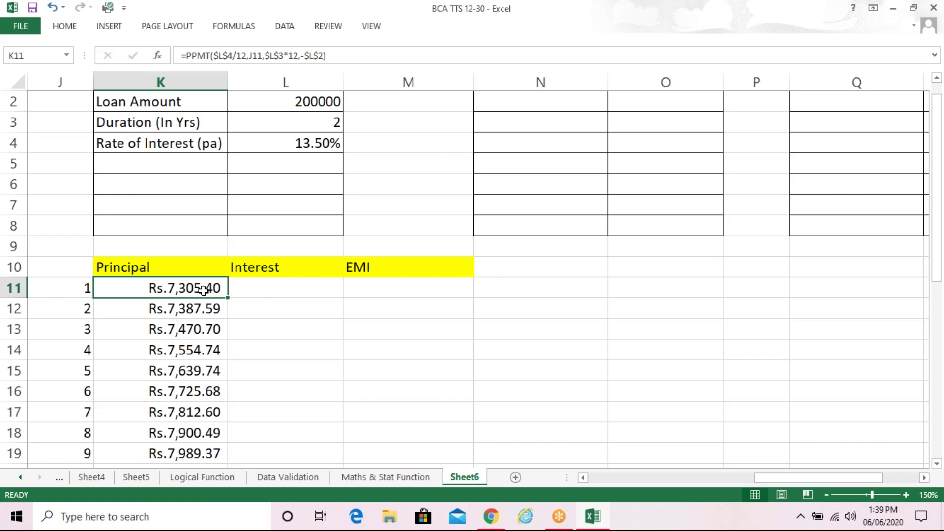
pyautogui.press('Up')
pyautogui.press('Up')
pyautogui.press('Up')
pyautogui.press('Up')
pyautogui.press('Up')
pyautogui.press('Up')
pyautogui.press('Up')
pyautogui.press('Up')
pyautogui.press('Up')
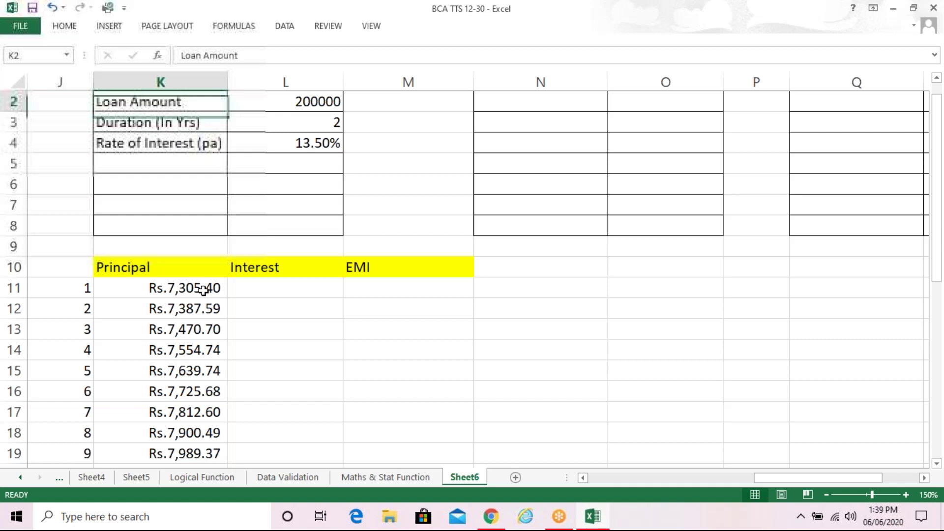
pyautogui.press('Up')
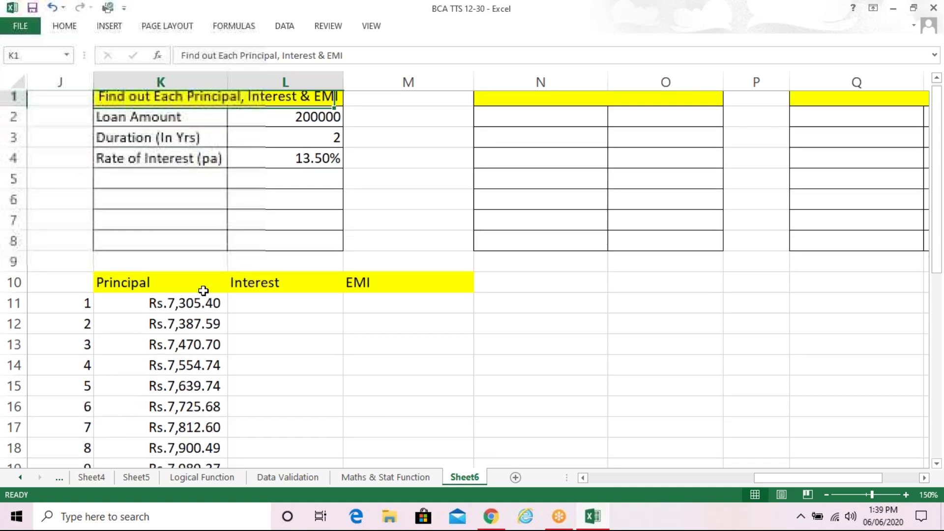
# Compare the PPMT formulas in K11 and K12 with the loan details in L2:L4 and the payment numbers in column J
pyautogui.click(201, 312)
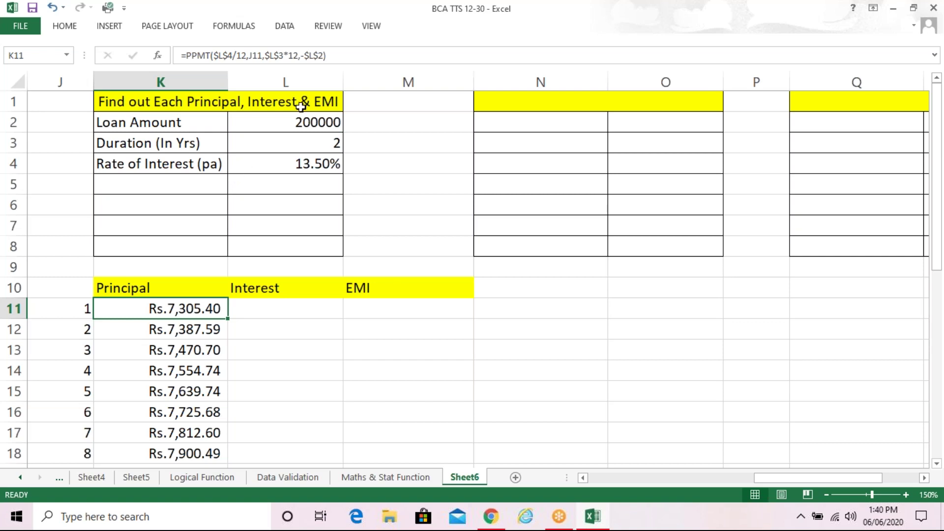
pyautogui.click(300, 123)
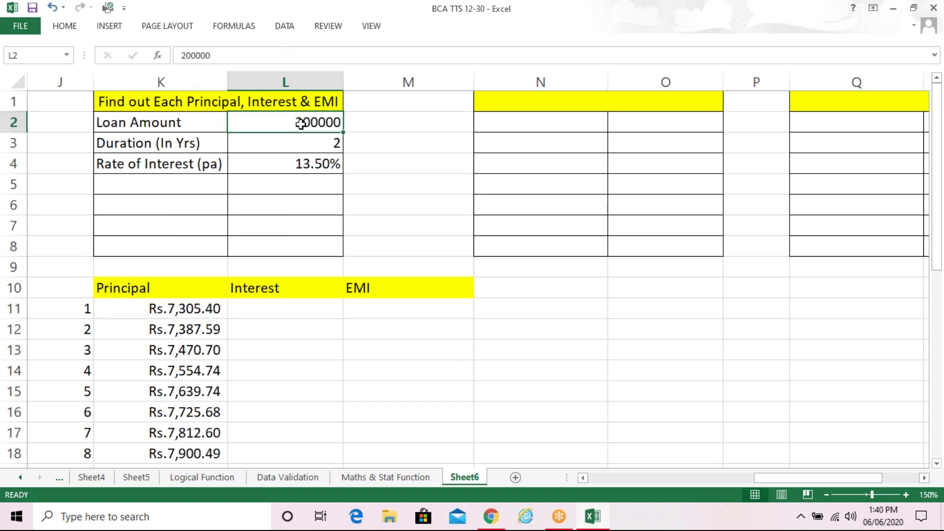
pyautogui.click(301, 141)
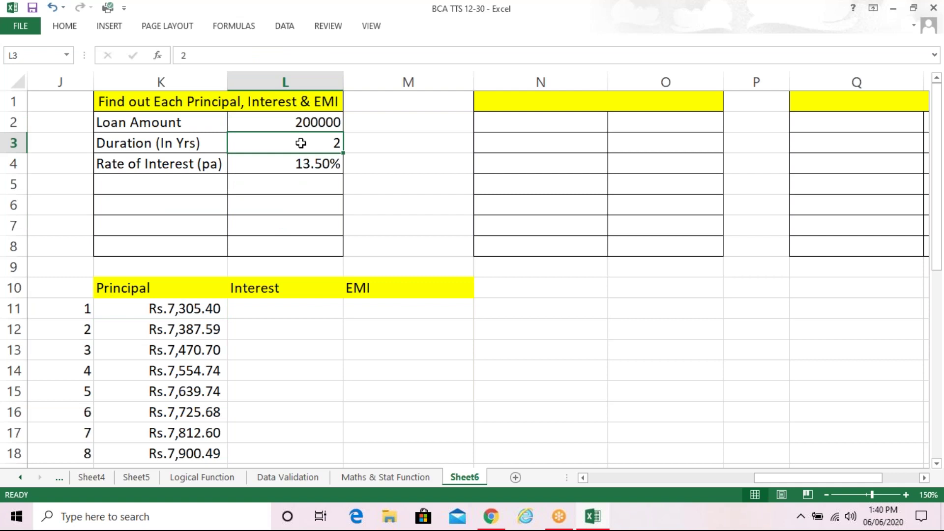
pyautogui.click(302, 164)
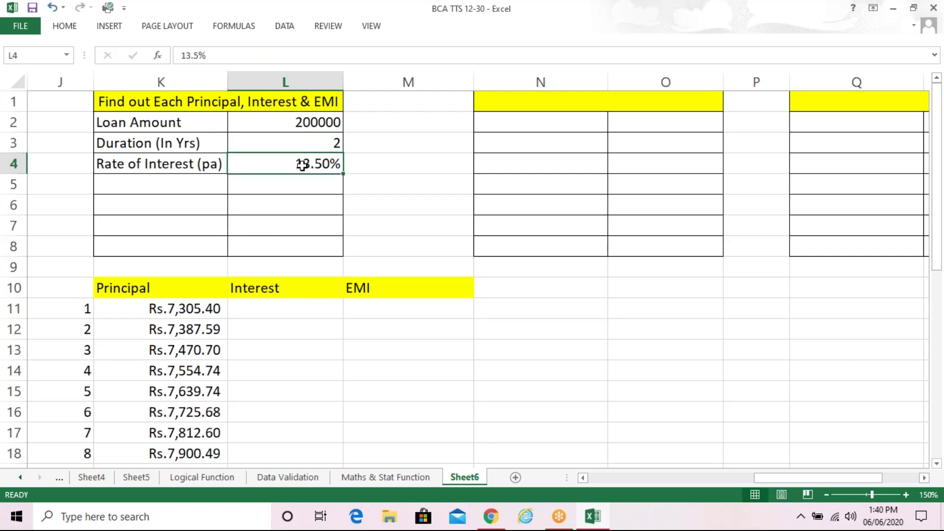
pyautogui.click(197, 307)
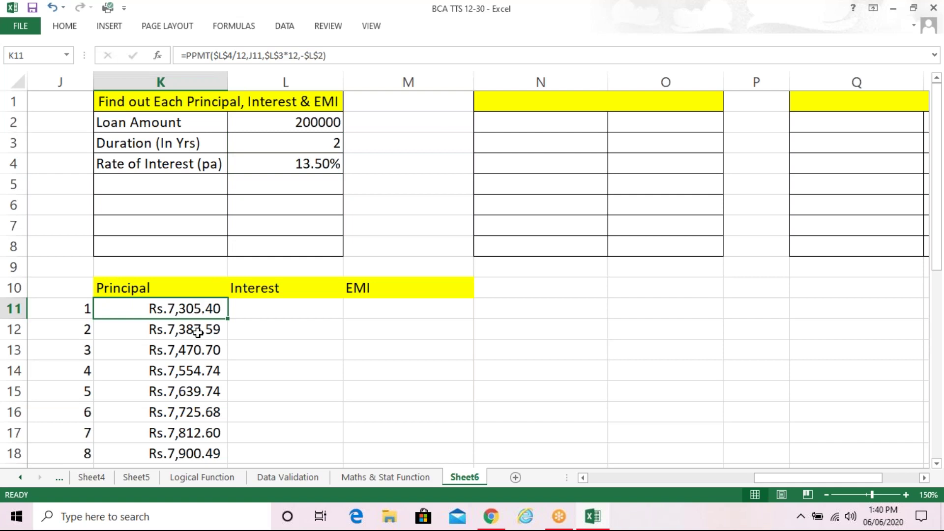
pyautogui.click(197, 333)
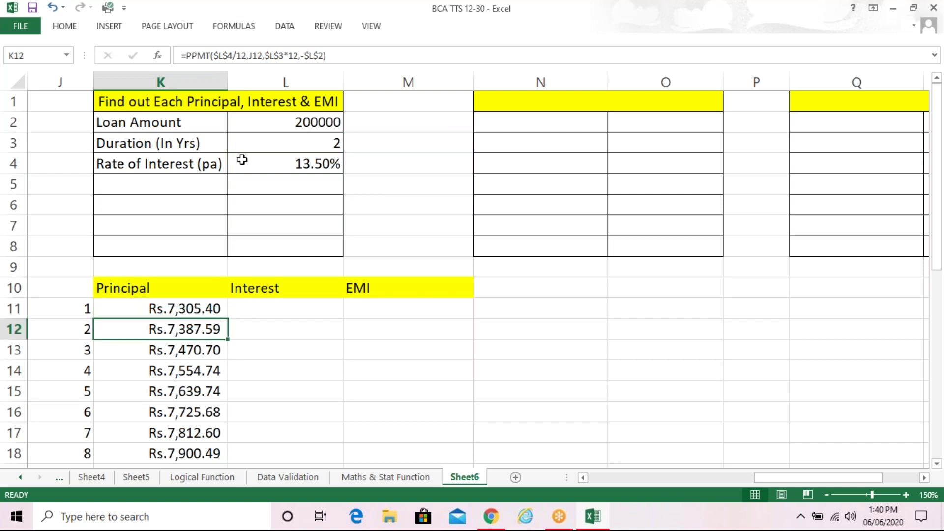
pyautogui.click(253, 129)
pyautogui.click(255, 138)
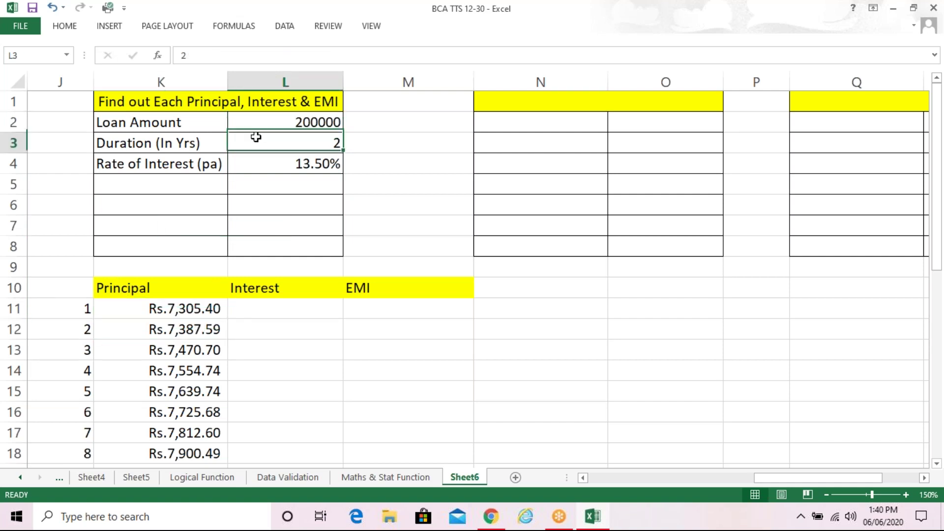
pyautogui.press('Down')
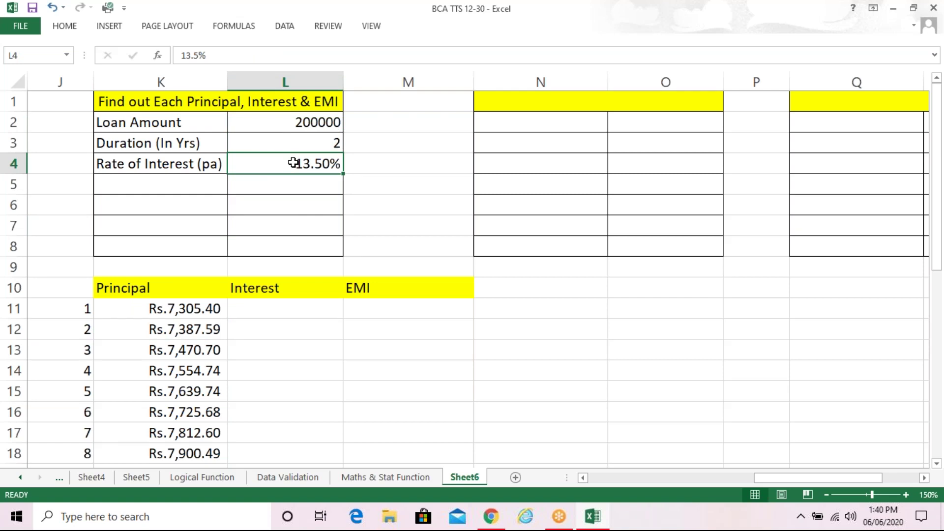
pyautogui.click(209, 310)
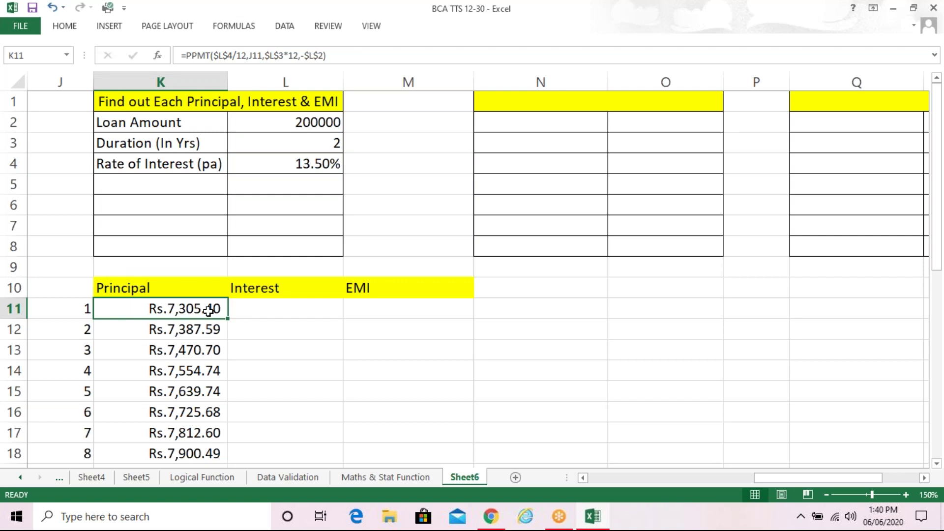
pyautogui.click(84, 311)
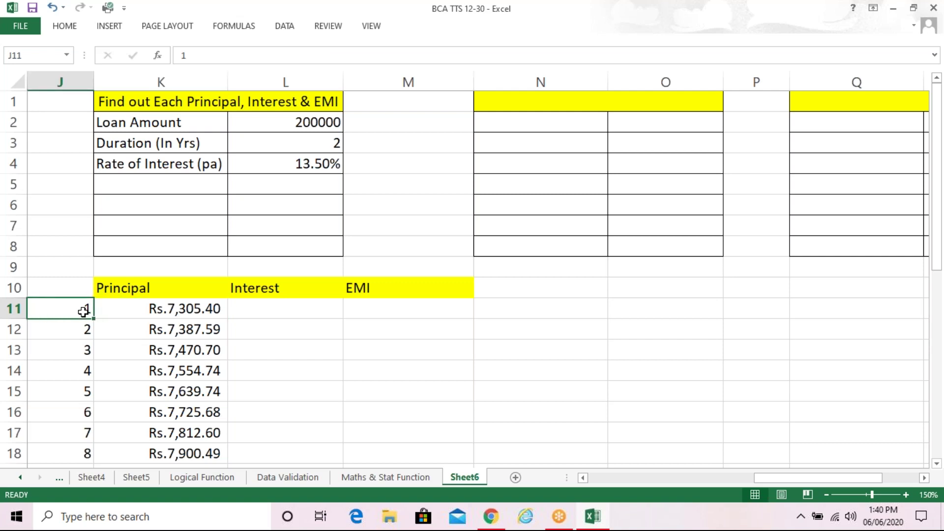
pyautogui.click(77, 336)
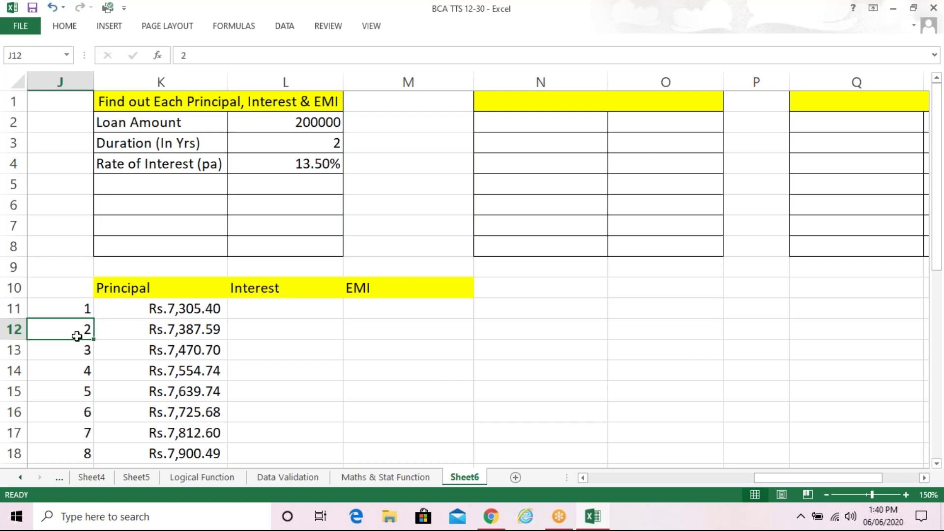
pyautogui.click(76, 370)
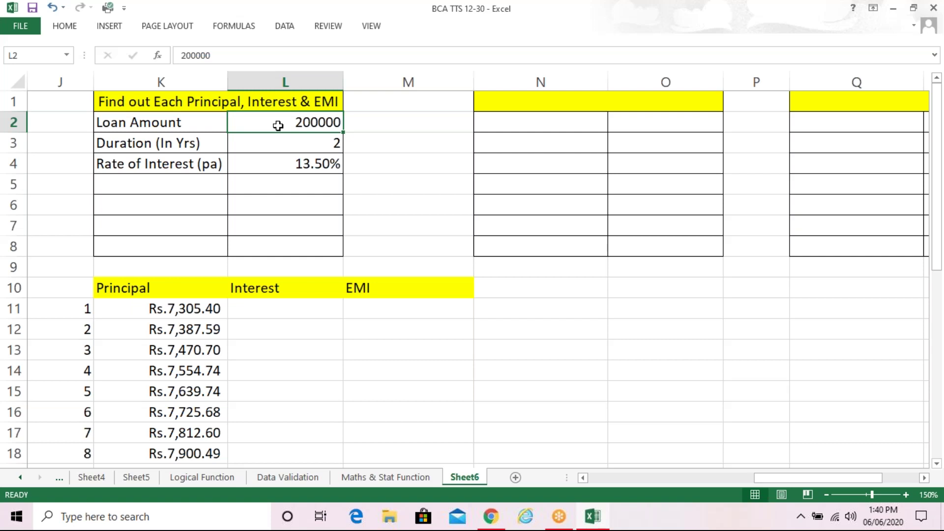
pyautogui.moveTo(278, 125); pyautogui.dragTo(278, 127)
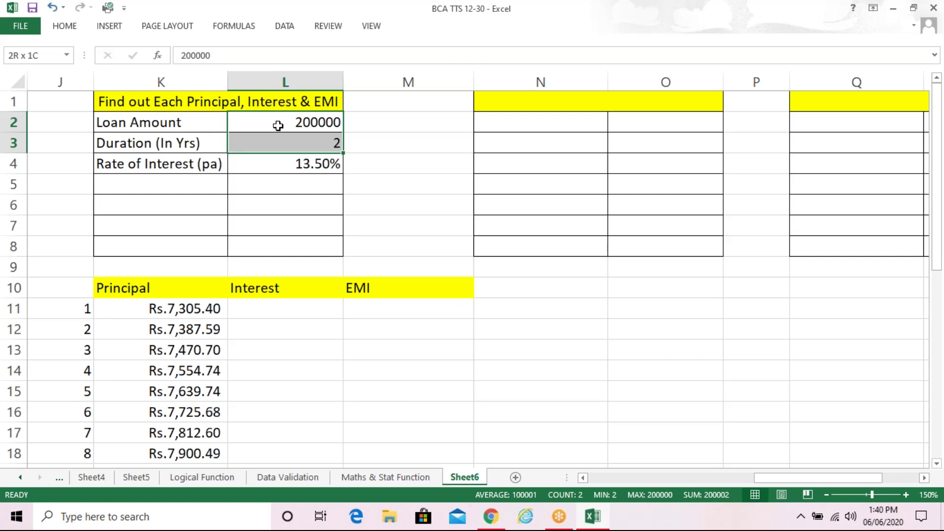
pyautogui.moveTo(287, 130); pyautogui.dragTo(275, 164)
# Total the Principal column in K35 with a SUM of K11:K34
pyautogui.click(112, 308)
pyautogui.scroll(-8, 112, 308)
pyautogui.click(112, 310)
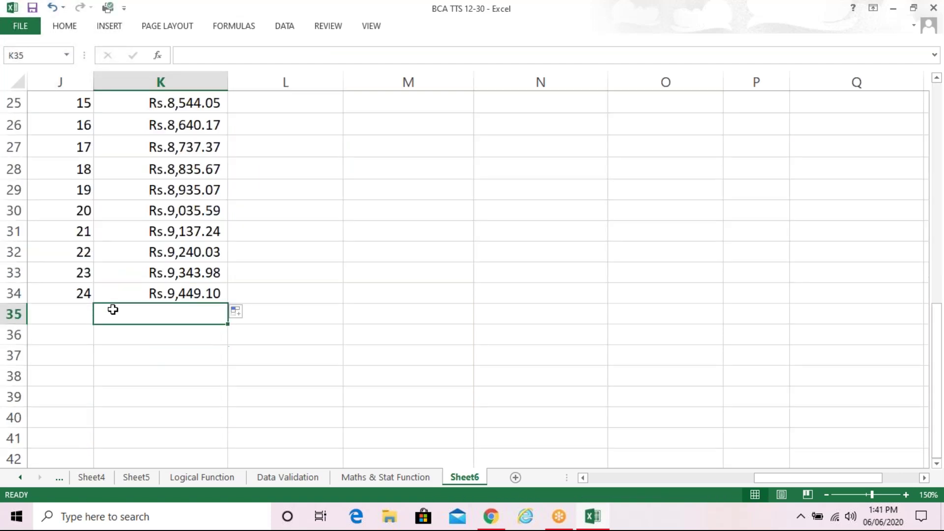
pyautogui.hotkey('alt', '=')
pyautogui.press('Return')
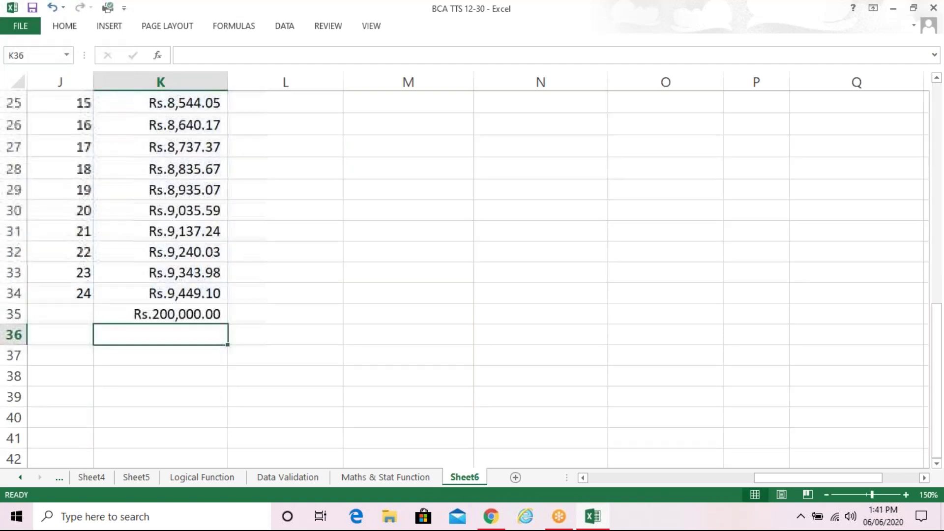
pyautogui.press('Up')
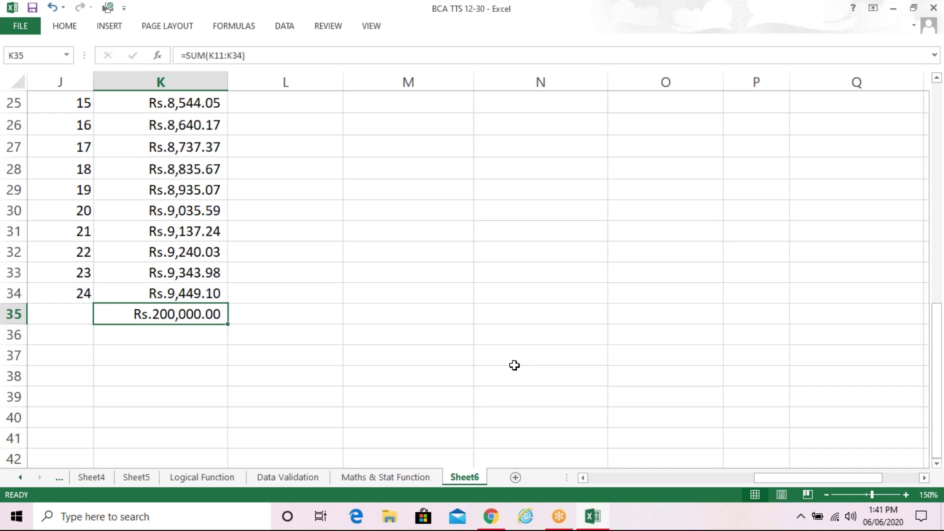
# Begin an IPMT formula in L11, the first Interest cell, and open its function arguments
pyautogui.press('Up')
pyautogui.press('Up')
pyautogui.press('Up')
pyautogui.press('Up')
pyautogui.press('Up')
pyautogui.press('Up')
pyautogui.press('Up')
pyautogui.press('Up')
pyautogui.press('Up')
pyautogui.press('Up')
pyautogui.press('Up')
pyautogui.press('Up')
pyautogui.press('Up')
pyautogui.scroll(7, 514, 365)
pyautogui.click(291, 316)
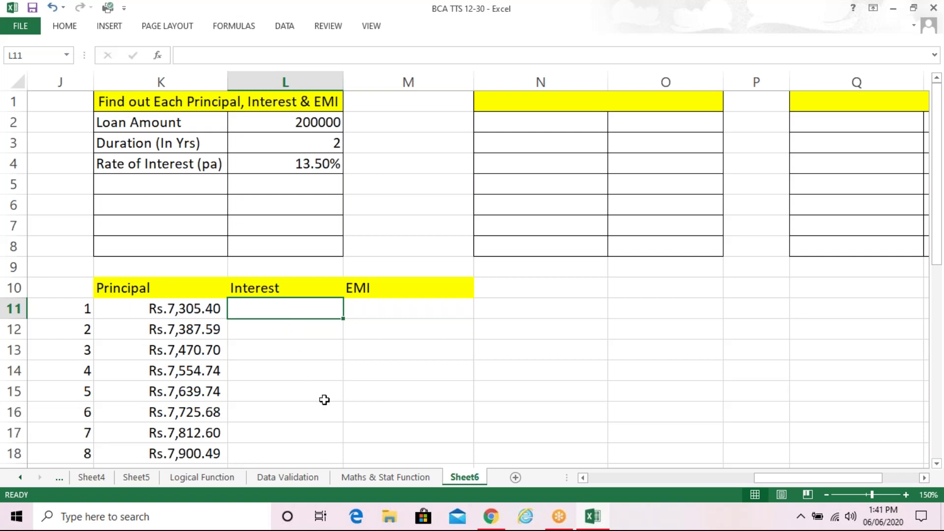
pyautogui.write('=i')
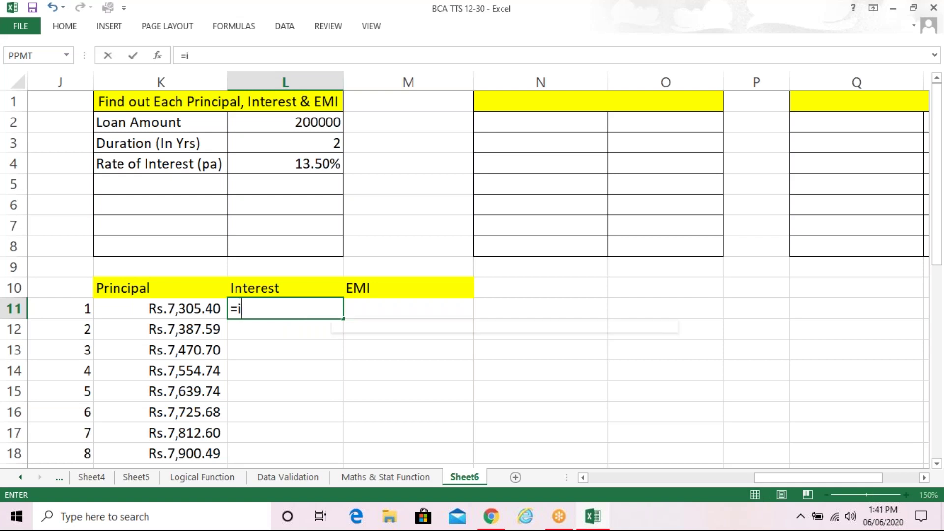
pyautogui.write('pmt')
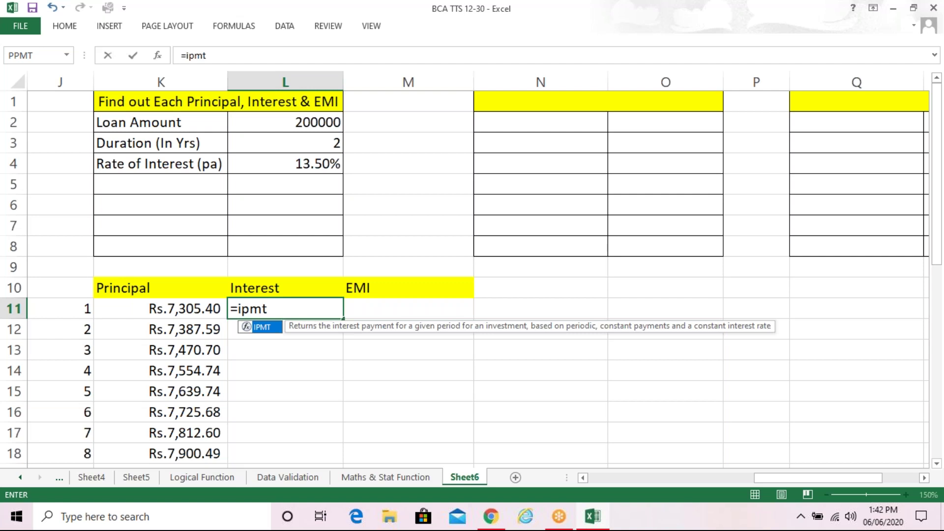
pyautogui.doubleClick(195, 55)
pyautogui.hotkey('shift', 'F3')
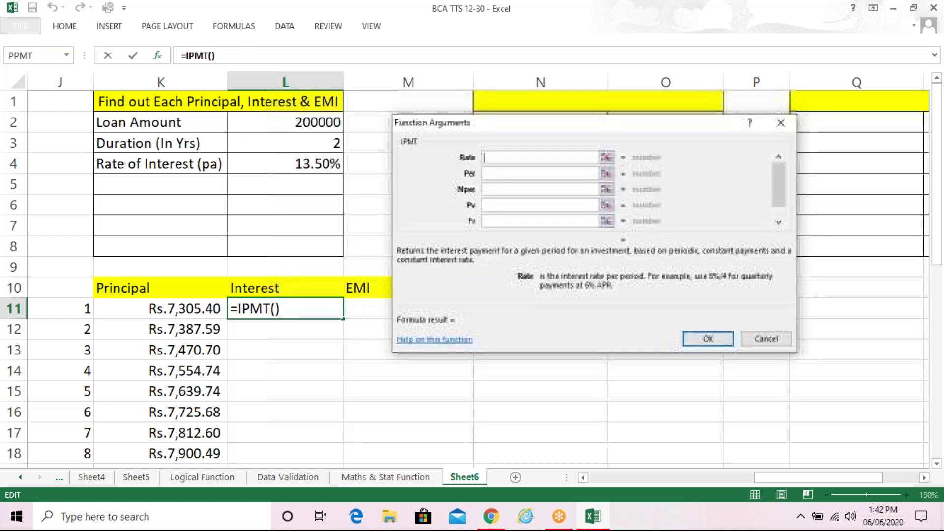
# Set the IPMT rate to $L$4/12 and the number of periods to $L$3*12, using absolute references
pyautogui.write('$L$4/12')
pyautogui.press('Tab')
pyautogui.press('Tab')
pyautogui.click(316, 145)
pyautogui.press('F4')
pyautogui.write('*')
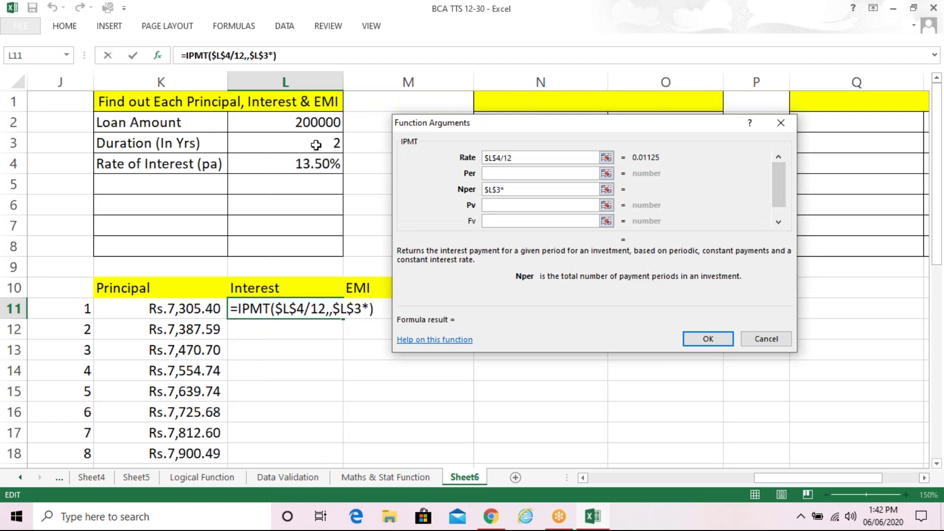
pyautogui.write('12')
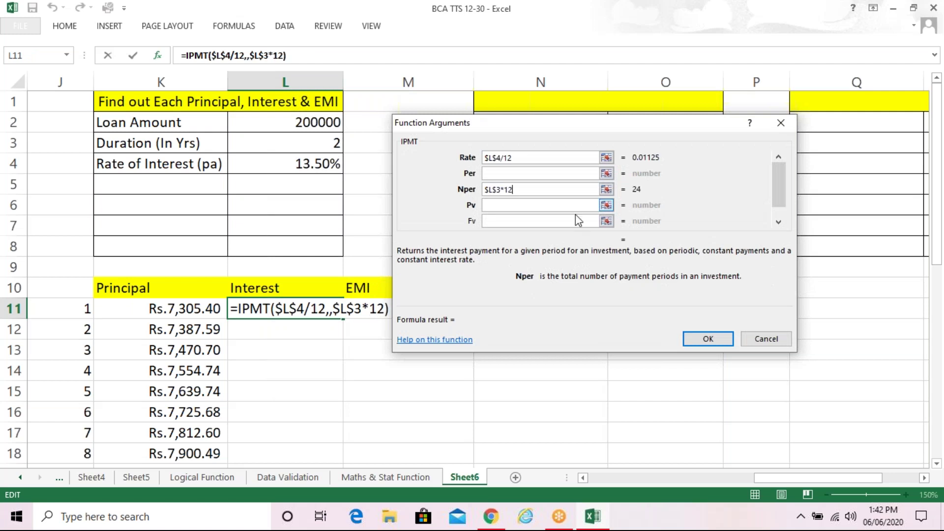
# Complete the IPMT formula in L11 with -$L$2 as the present value and the relative reference J11 as the period
pyautogui.press('Tab')
pyautogui.write('-')
pyautogui.click(332, 125)
pyautogui.press('F4')
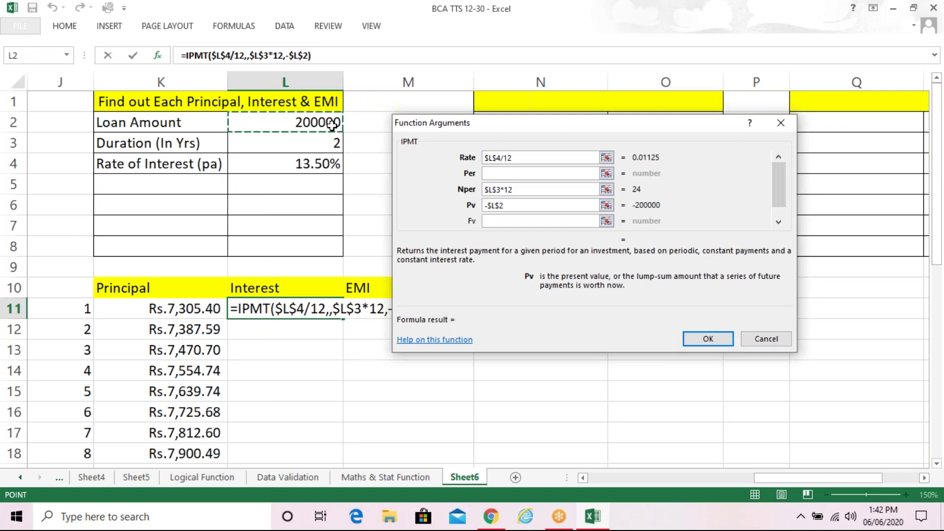
pyautogui.click(497, 173)
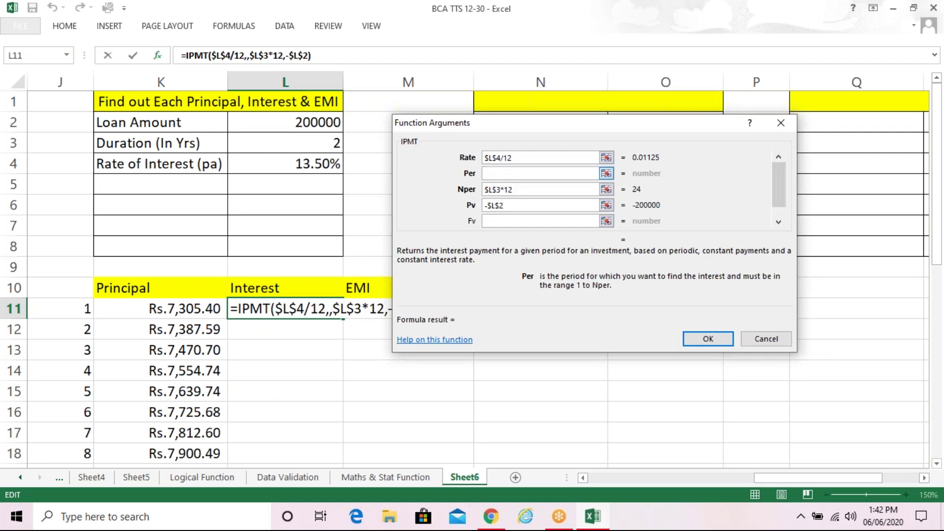
pyautogui.click(41, 308)
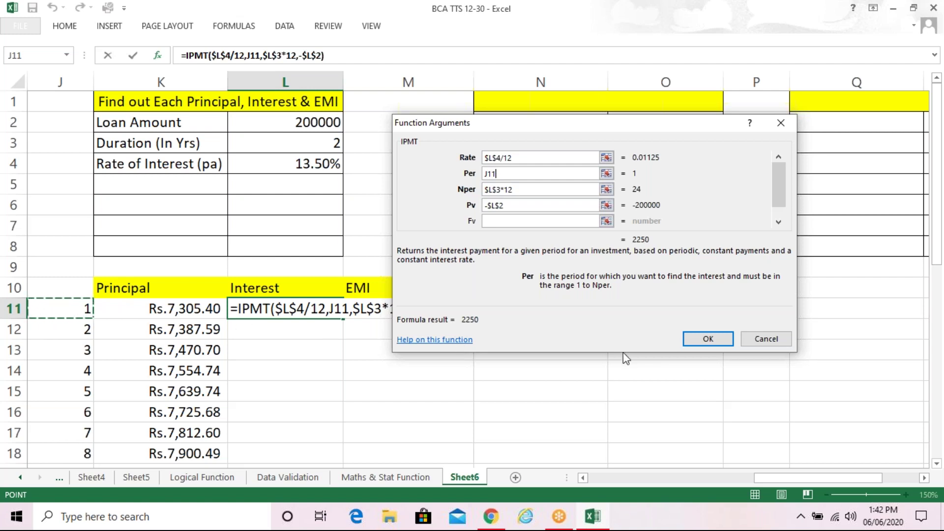
pyautogui.click(690, 340)
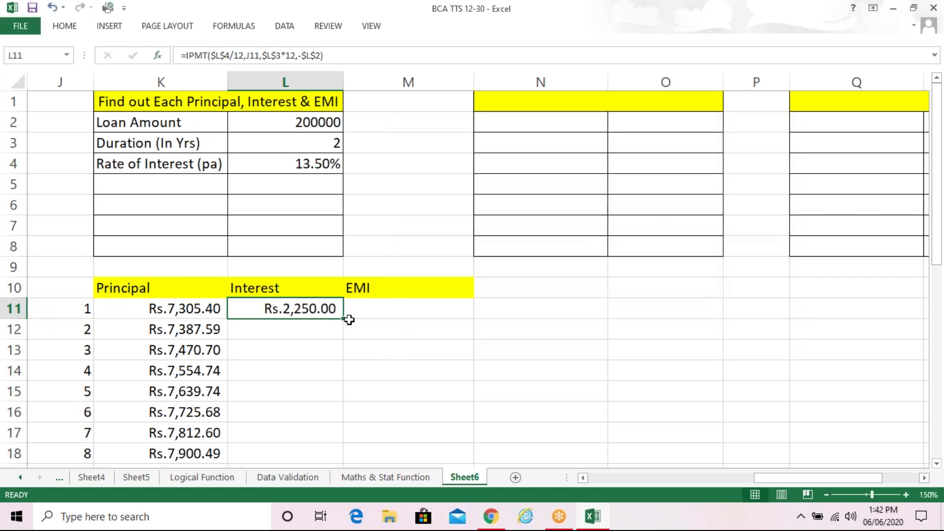
# Fill the IPMT formula from L11 down the Interest column to L34, covering all 24 payments
pyautogui.moveTo(345, 318); pyautogui.dragTo(367, 404)
pyautogui.click(413, 385)
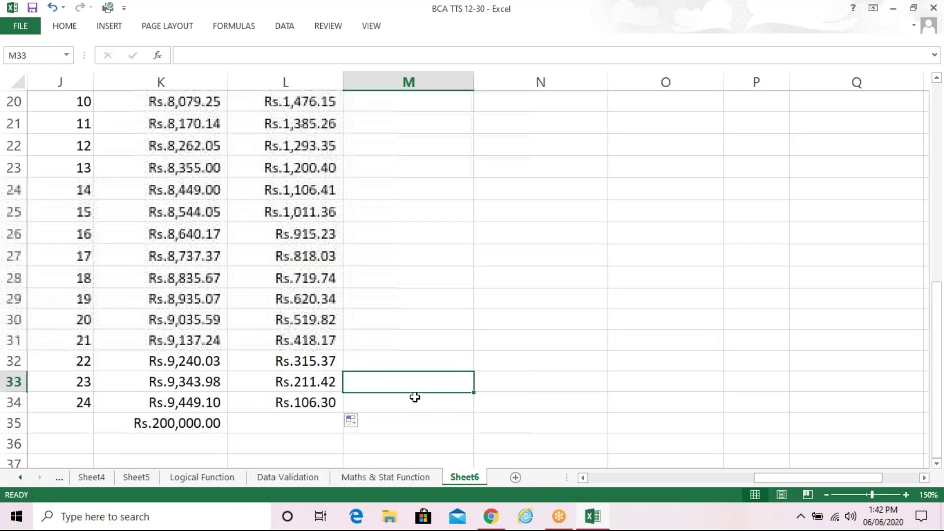
pyautogui.hotkey('ctrl', 'Up')
pyautogui.click(319, 310)
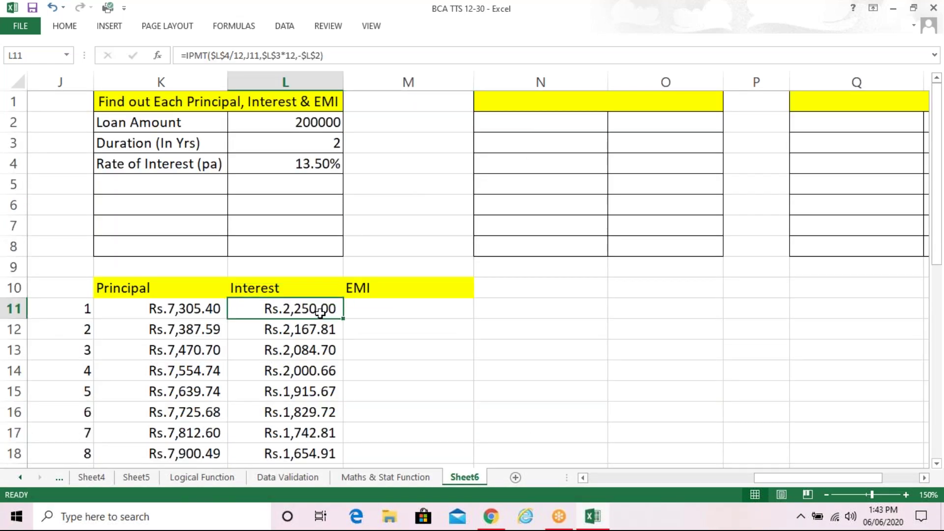
# Total the Interest column in L35 with a SUM of L11:L34
pyautogui.click(382, 314)
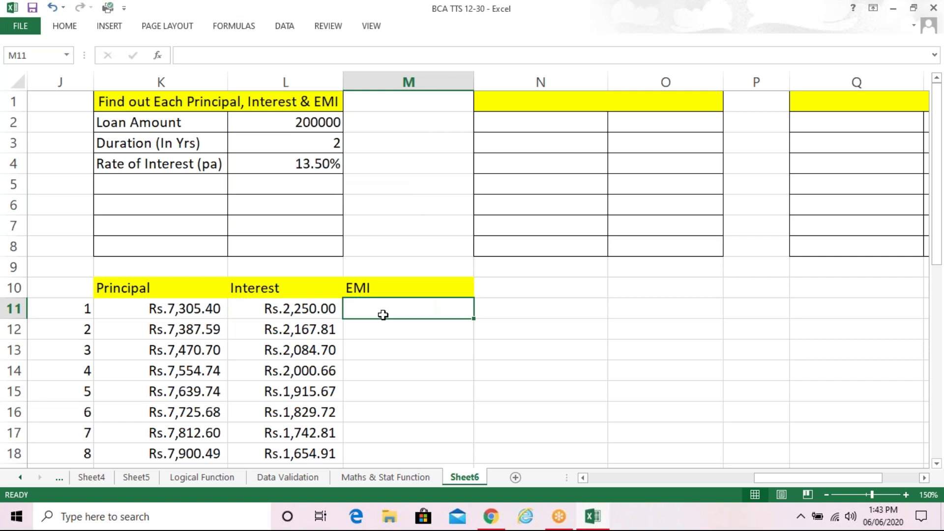
pyautogui.press('Left')
pyautogui.press('Down')
pyautogui.press('Down')
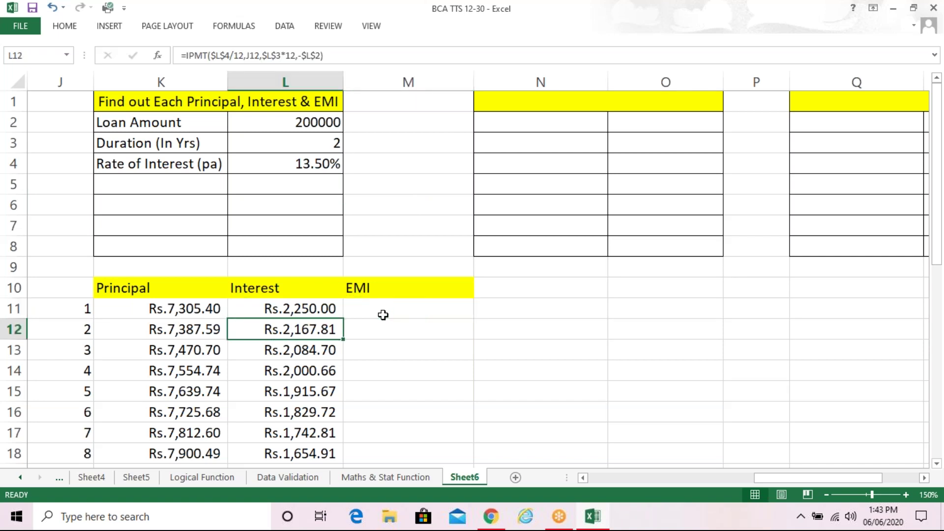
pyautogui.press('Down')
pyautogui.press('Down')
pyautogui.press('Down')
pyautogui.press('Down')
pyautogui.press('Down')
pyautogui.press('Down')
pyautogui.press('Down')
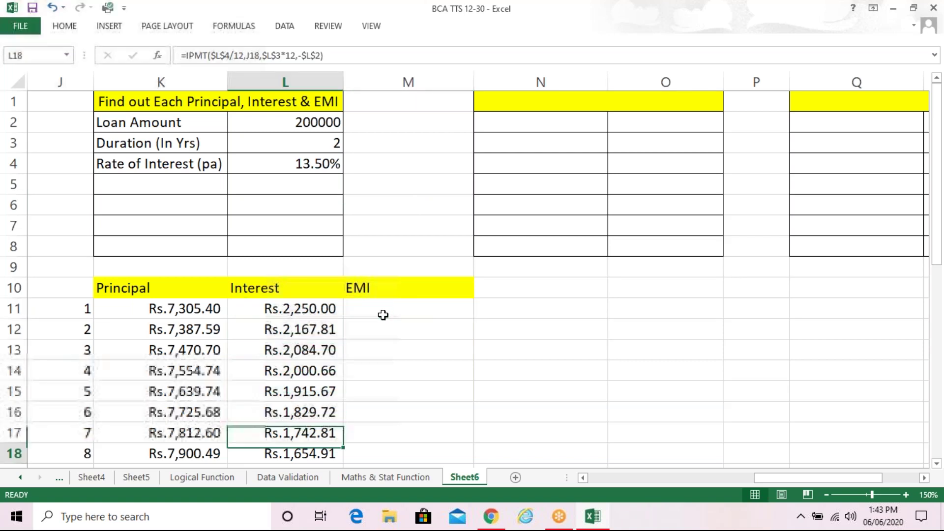
pyautogui.press('Down')
pyautogui.press('Down')
pyautogui.press('Down')
pyautogui.press('Down')
pyautogui.press('Down')
pyautogui.press('Down')
pyautogui.press('Down')
pyautogui.press('Down')
pyautogui.press('Down')
pyautogui.press('Down')
pyautogui.press('Down')
pyautogui.press('Down')
pyautogui.press('Down')
pyautogui.press('Down')
pyautogui.press('Down')
pyautogui.press('Down')
pyautogui.press('Down')
pyautogui.press('Down')
pyautogui.press('Down')
pyautogui.press('Up')
pyautogui.press('Up')
pyautogui.press('Up')
pyautogui.press('Up')
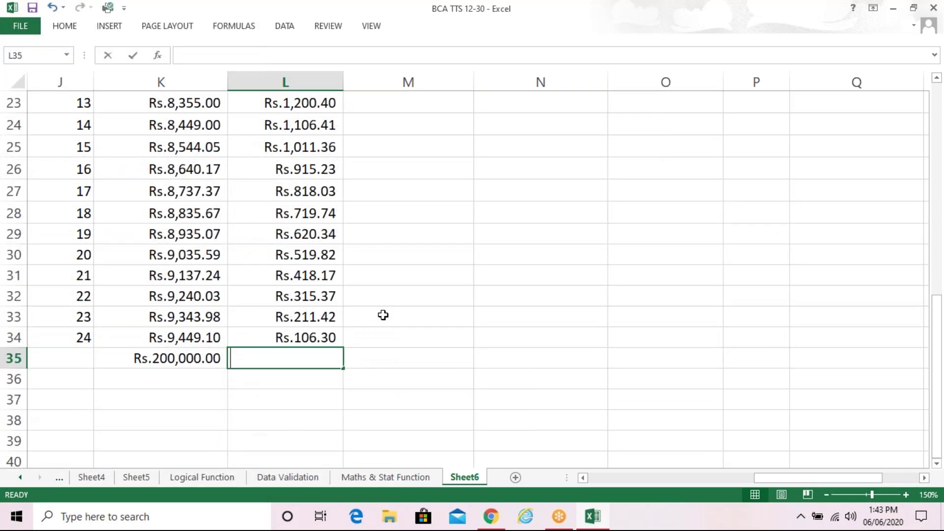
pyautogui.hotkey('alt', '=')
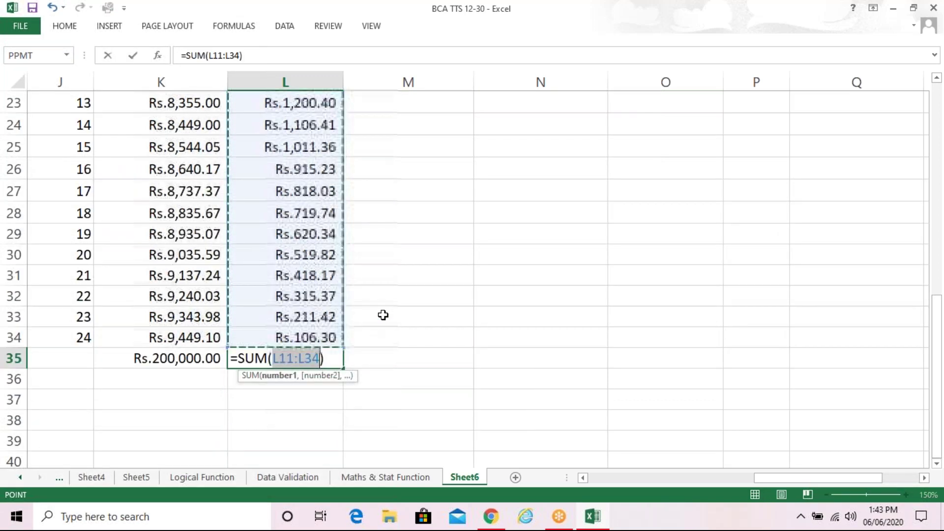
pyautogui.press('Return')
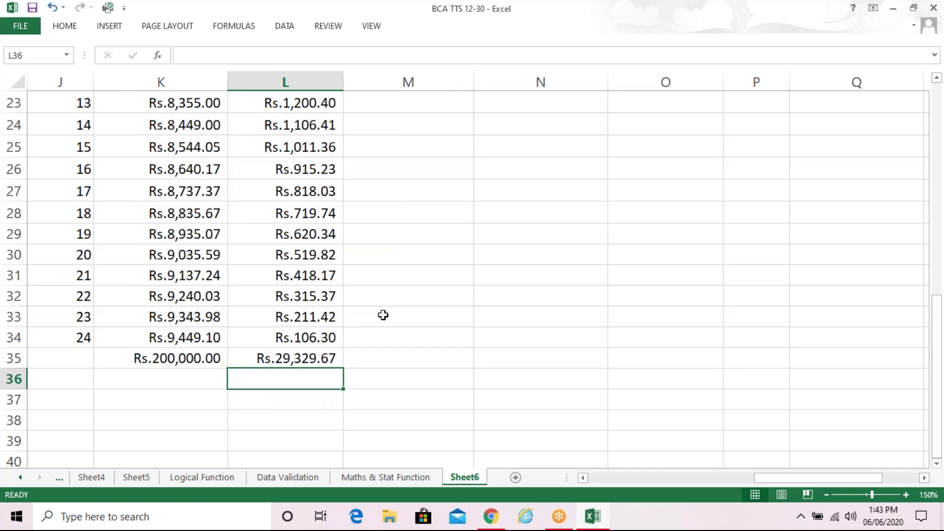
# Calculate the first payment's EMI in M11 as the sum of its principal and interest, =K11+L11
pyautogui.press('Right')
pyautogui.press('Up')
pyautogui.press('Up')
pyautogui.press('Up')
pyautogui.press('Up')
pyautogui.press('Up')
pyautogui.press('Up')
pyautogui.press('Up')
pyautogui.press('Up')
pyautogui.press('Up')
pyautogui.press('Up')
pyautogui.press('Up')
pyautogui.press('Up')
pyautogui.press('Up')
pyautogui.press('Up')
pyautogui.press('Up')
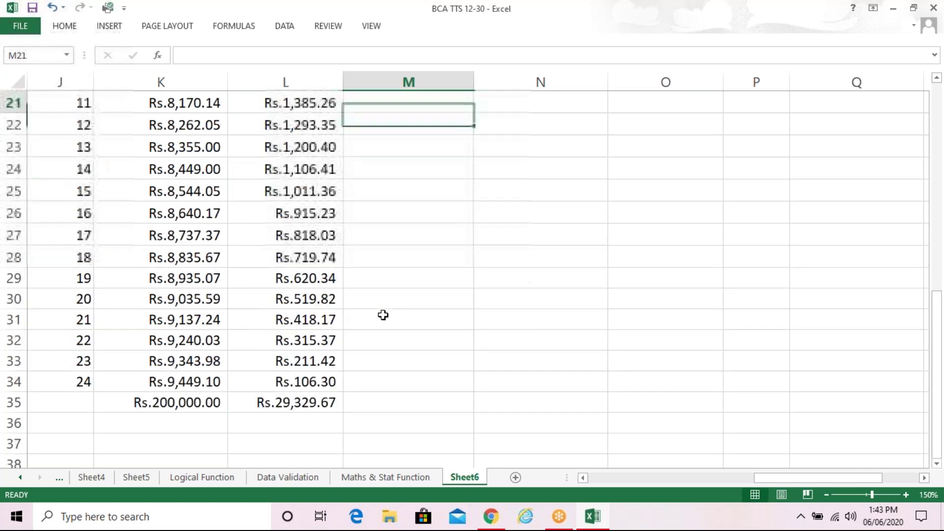
pyautogui.press('Up')
pyautogui.press('Up')
pyautogui.press('Up')
pyautogui.press('Up')
pyautogui.press('Up')
pyautogui.press('Up')
pyautogui.press('Up')
pyautogui.press('Up')
pyautogui.press('Up')
pyautogui.press('Up')
pyautogui.press('Up')
pyautogui.press('Up')
pyautogui.press('Up')
pyautogui.press('Up')
pyautogui.press('Up')
pyautogui.press('Up')
pyautogui.press('Up')
pyautogui.press('Up')
pyautogui.press('Up')
pyautogui.press('Up')
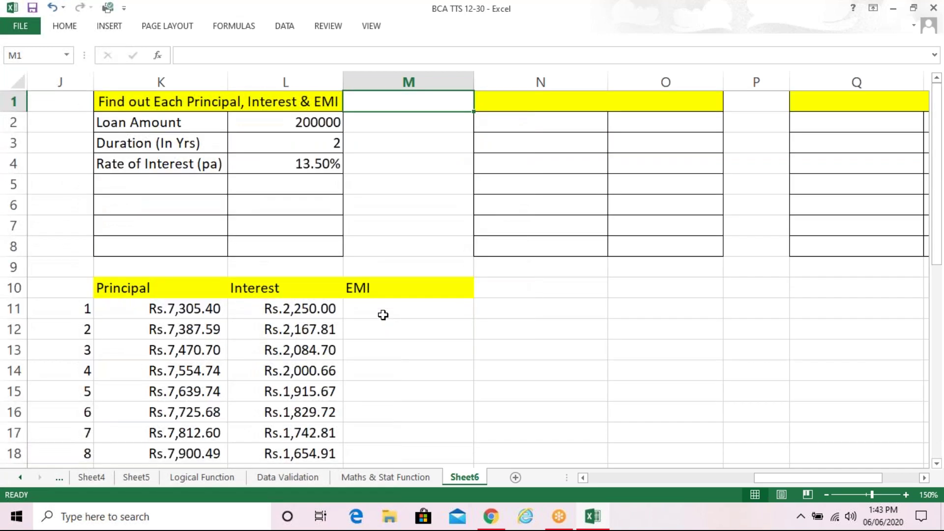
pyautogui.click(383, 315)
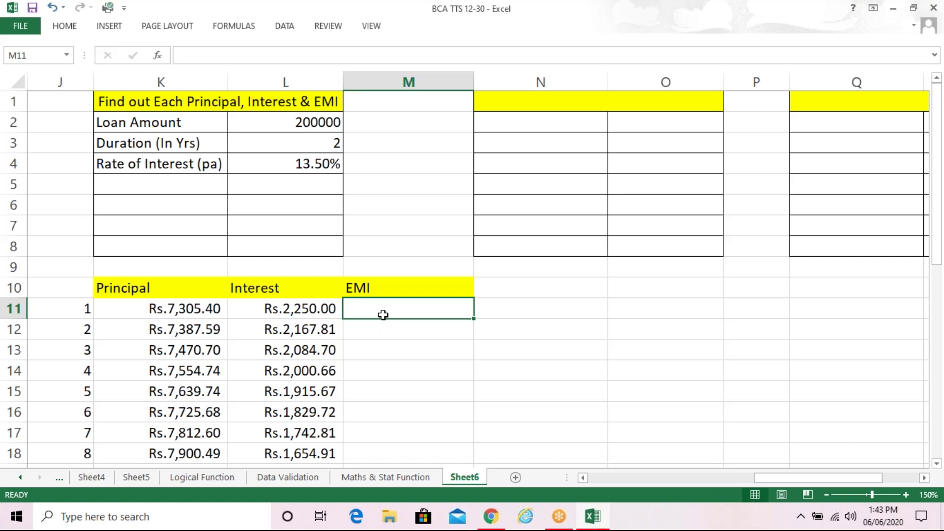
pyautogui.write('=')
pyautogui.click(219, 306)
pyautogui.write('+')
pyautogui.click(278, 305)
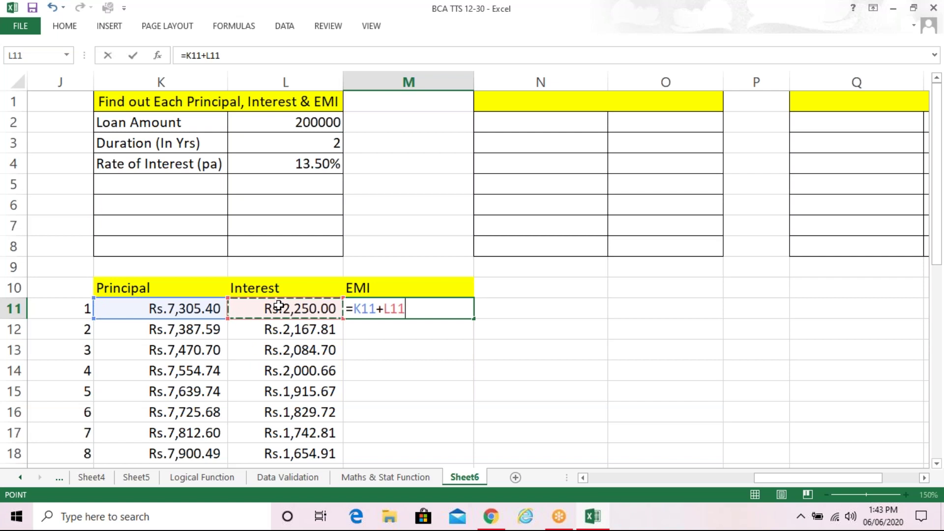
pyautogui.press('Return')
# Fill the EMI formula from M11 down to M34, covering all 24 payments
pyautogui.click(462, 309)
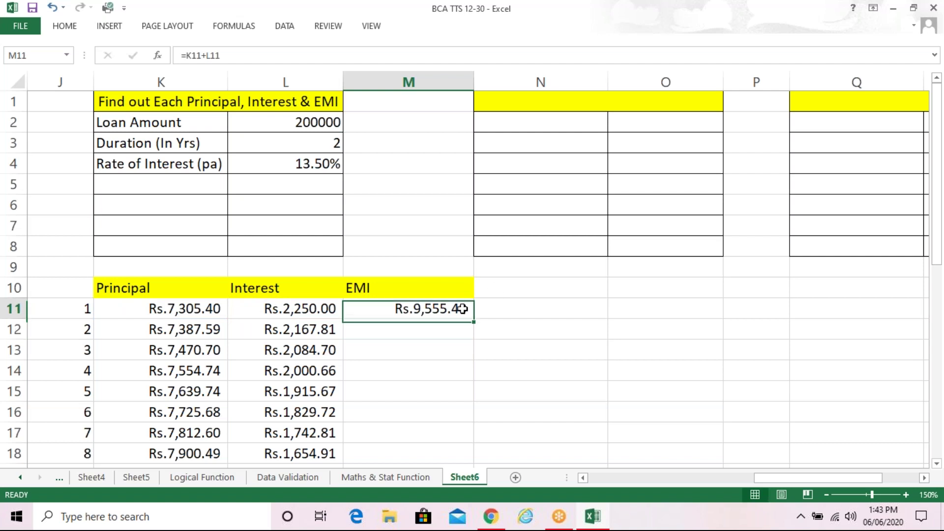
pyautogui.moveTo(474, 321); pyautogui.dragTo(480, 374)
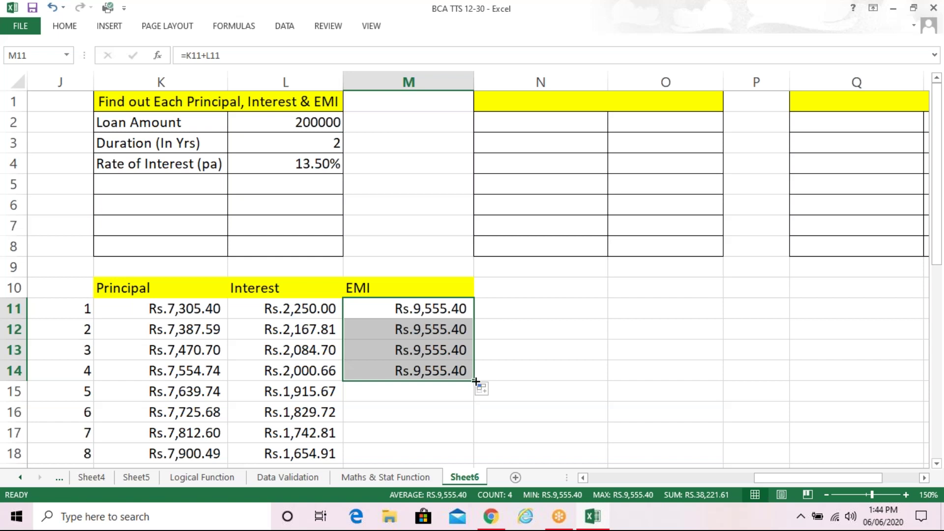
pyautogui.moveTo(472, 378); pyautogui.dragTo(474, 410)
# Total the EMI column in M35 with a SUM of M11:M34
pyautogui.click(442, 420)
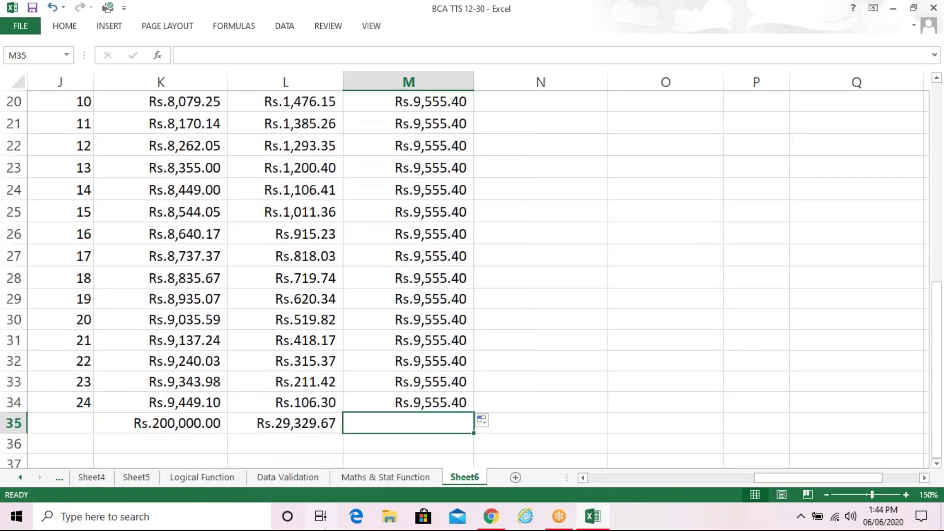
pyautogui.hotkey('alt', '=')
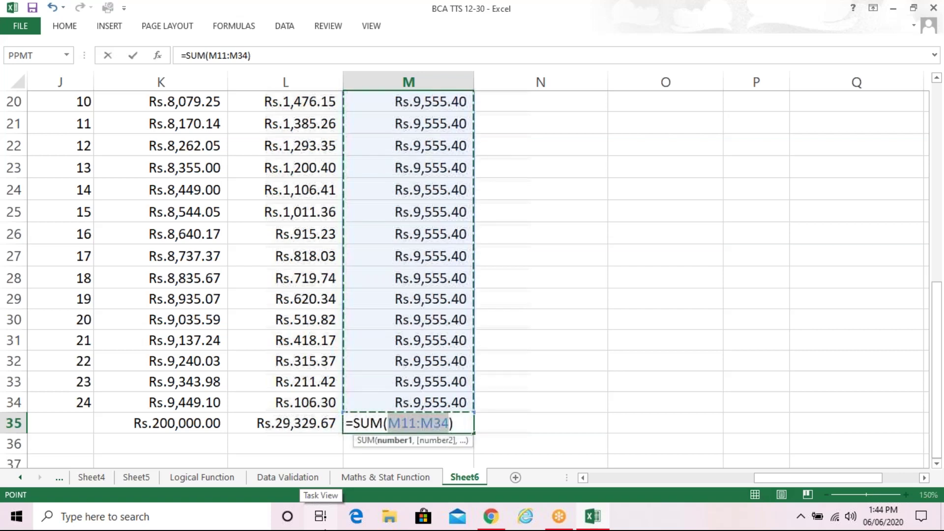
pyautogui.press('Return')
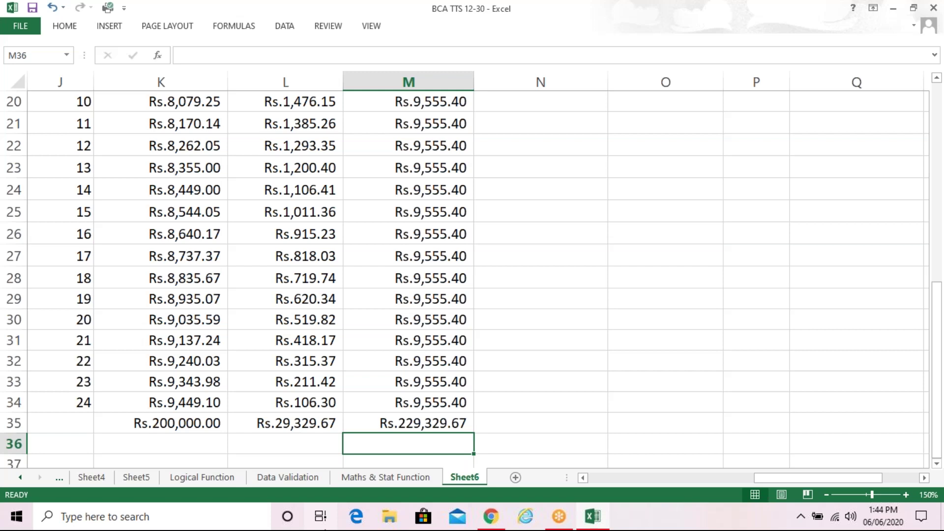
# Review the completed loan schedule from the totals in row 35 up to the loan details in the first rows
pyautogui.press('Up')
pyautogui.press('Up')
pyautogui.press('Up')
pyautogui.press('Up')
pyautogui.press('Up')
pyautogui.press('Up')
pyautogui.press('Up')
pyautogui.press('Up')
pyautogui.press('Up')
pyautogui.press('Up')
pyautogui.press('Up')
pyautogui.press('Up')
pyautogui.press('Up')
pyautogui.press('Up')
pyautogui.press('Up')
pyautogui.press('Up')
pyautogui.press('Up')
pyautogui.press('Up')
pyautogui.press('Up')
pyautogui.press('Up')
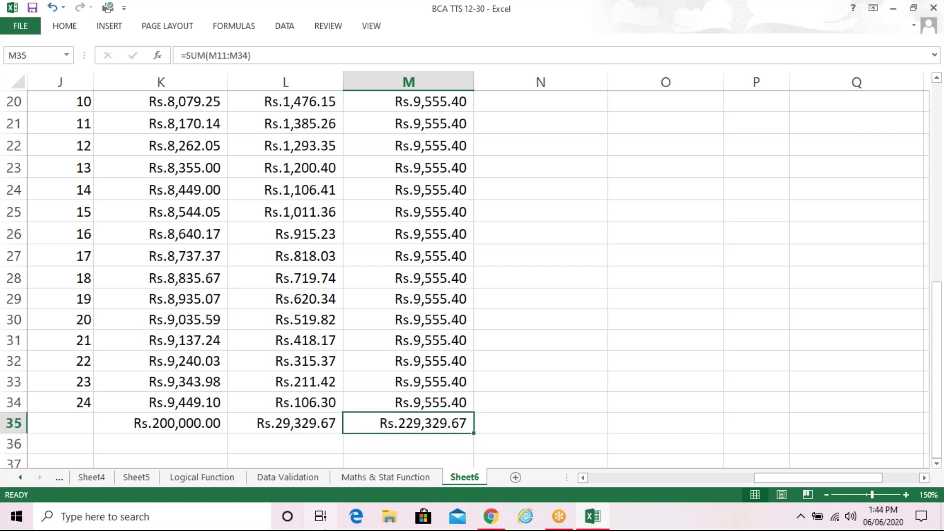
pyautogui.press('Up')
pyautogui.press('Up')
pyautogui.press('Up')
pyautogui.press('Up')
pyautogui.press('Up')
pyautogui.press('Up')
pyautogui.press('Up')
pyautogui.press('Up')
pyautogui.press('Up')
pyautogui.press('Up')
pyautogui.press('Up')
pyautogui.press('Up')
pyautogui.press('Up')
pyautogui.press('Up')
pyautogui.press('Up')
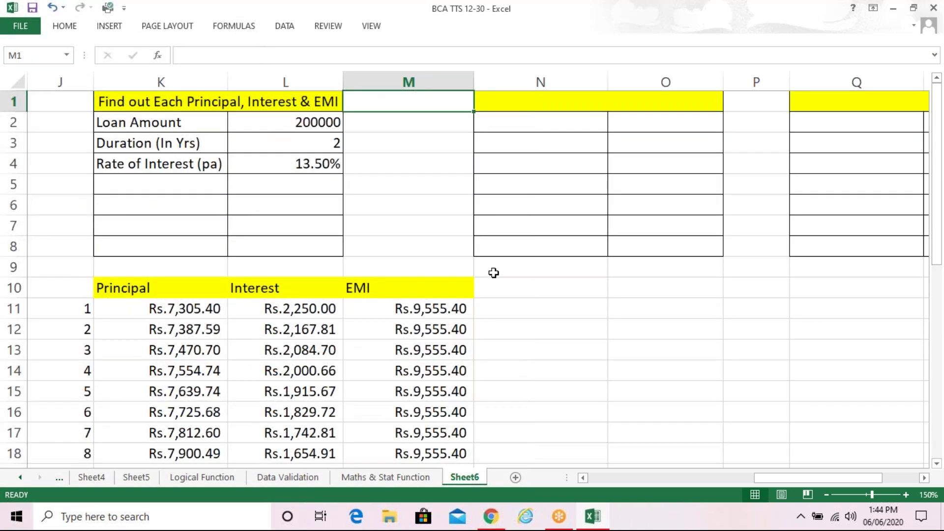
# Examine the separate EMI, principal and interest tables in columns A to H alongside the monthly loan schedule
pyautogui.click(411, 167)
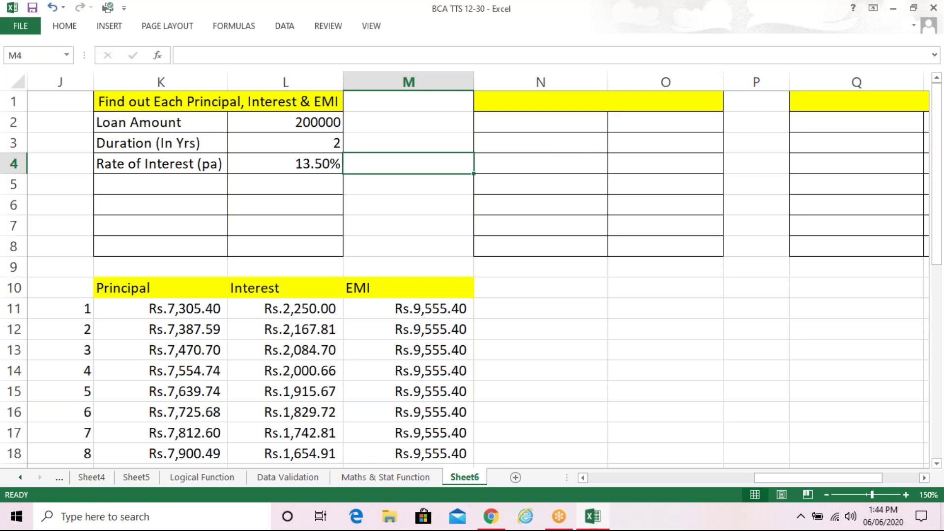
pyautogui.press('Left')
pyautogui.press('Left')
pyautogui.press('Left')
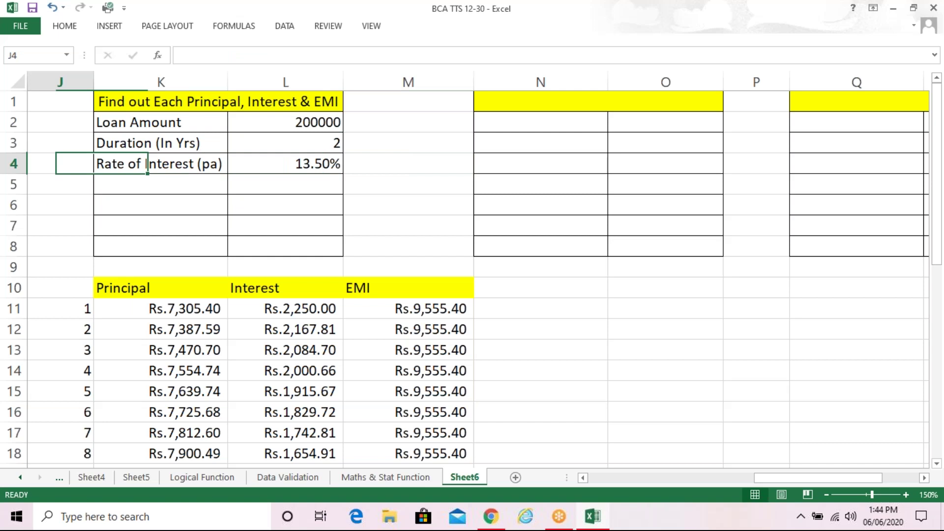
pyautogui.press('Left')
pyautogui.press('Left')
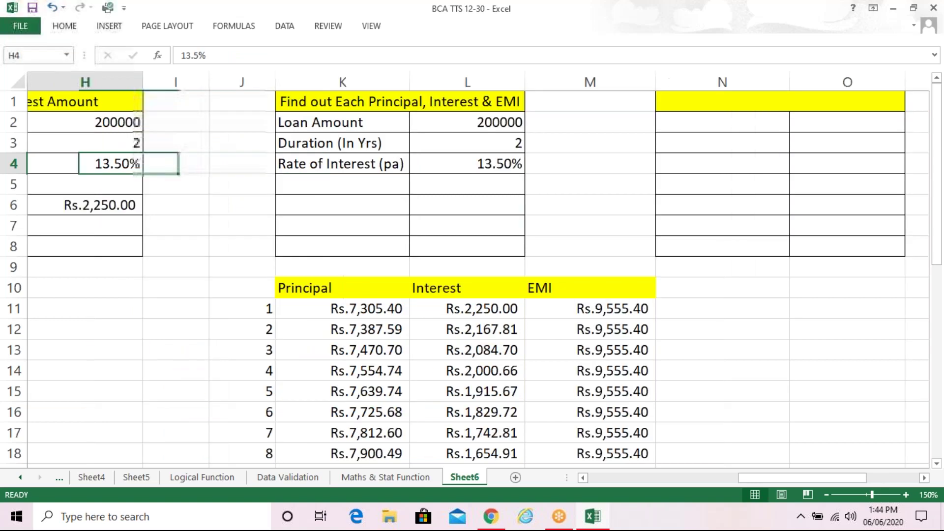
pyautogui.press('Left')
pyautogui.press('Left')
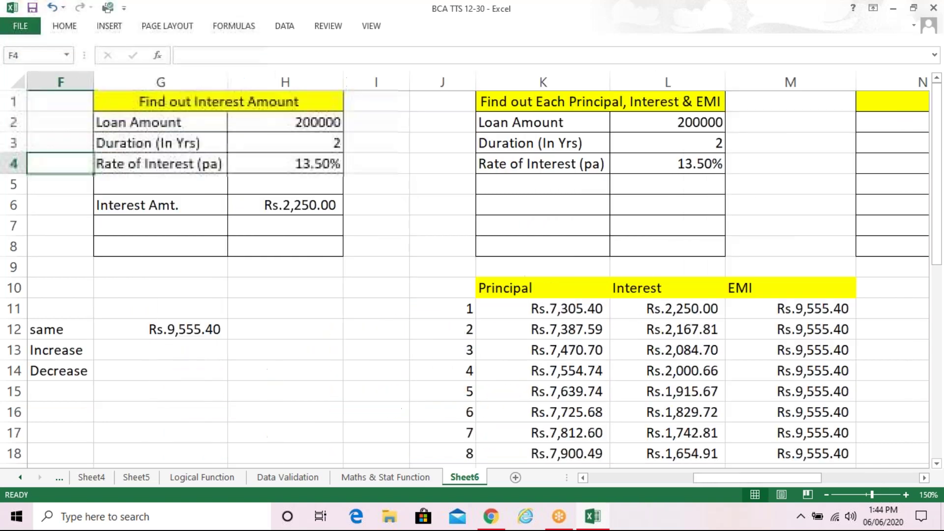
pyautogui.press('Home')
pyautogui.click(378, 366)
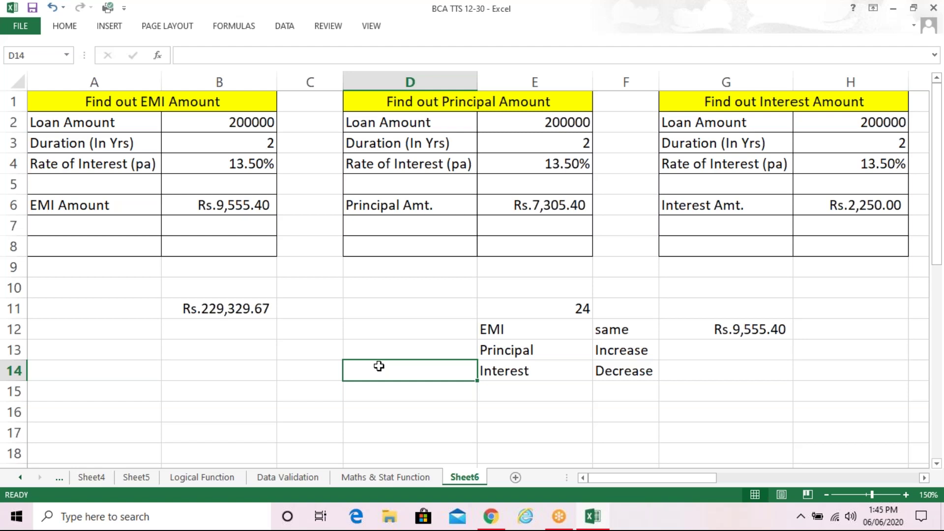
pyautogui.press('Right')
pyautogui.press('Right')
pyautogui.press('Right')
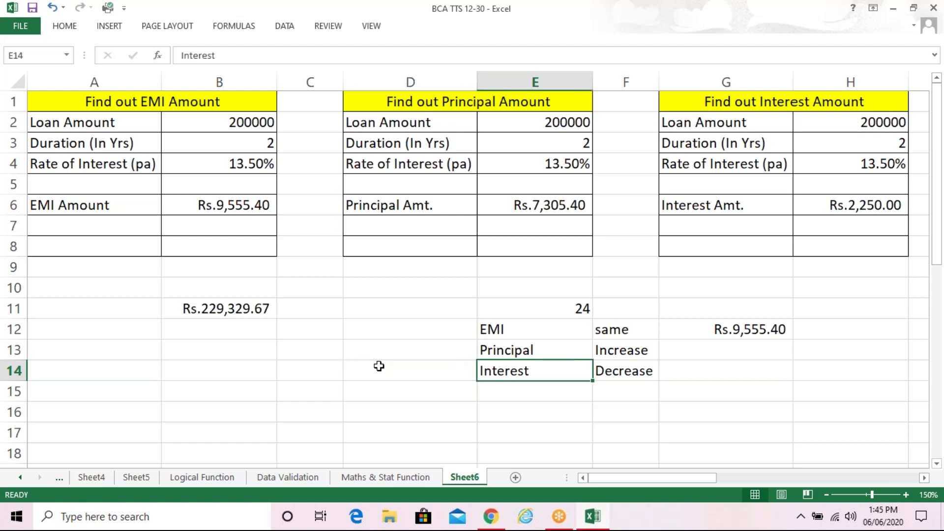
pyautogui.press('Right')
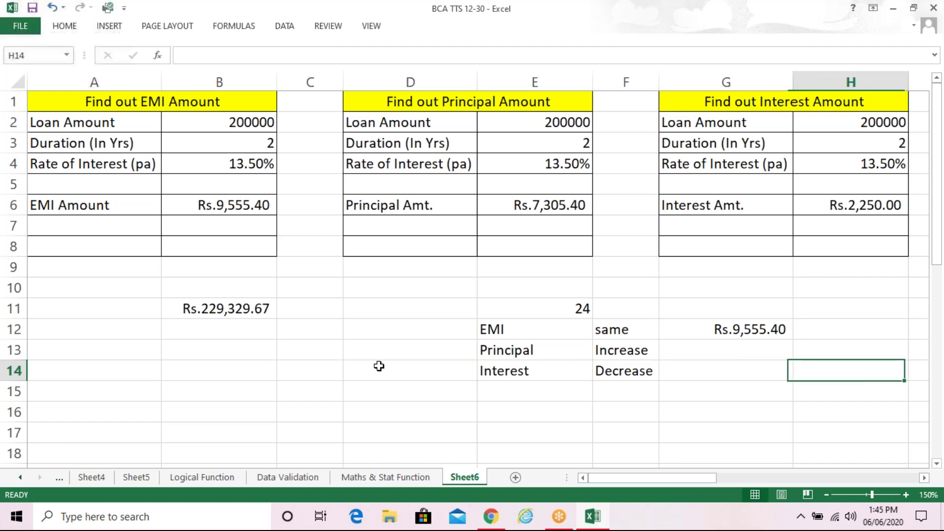
pyautogui.press('Right')
pyautogui.press('Right')
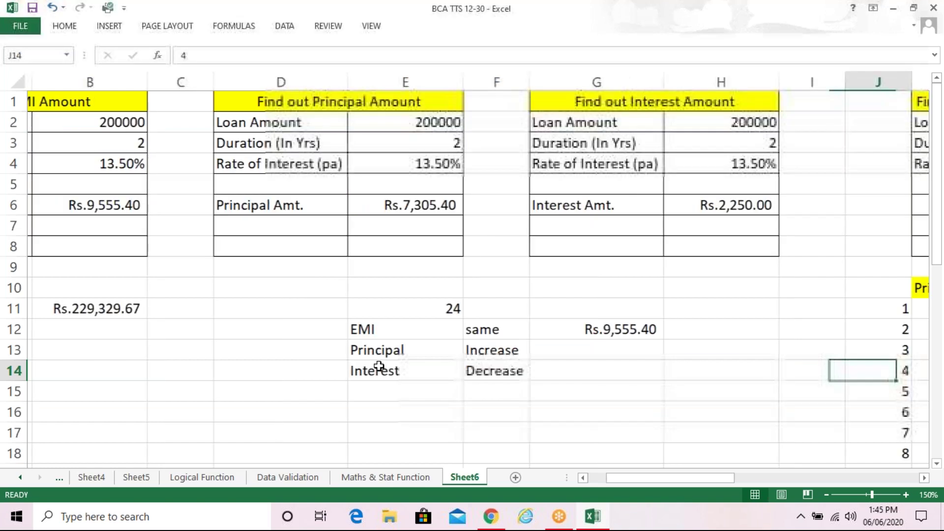
pyautogui.press('Right')
pyautogui.press('Right')
pyautogui.press('Right')
pyautogui.press('Right')
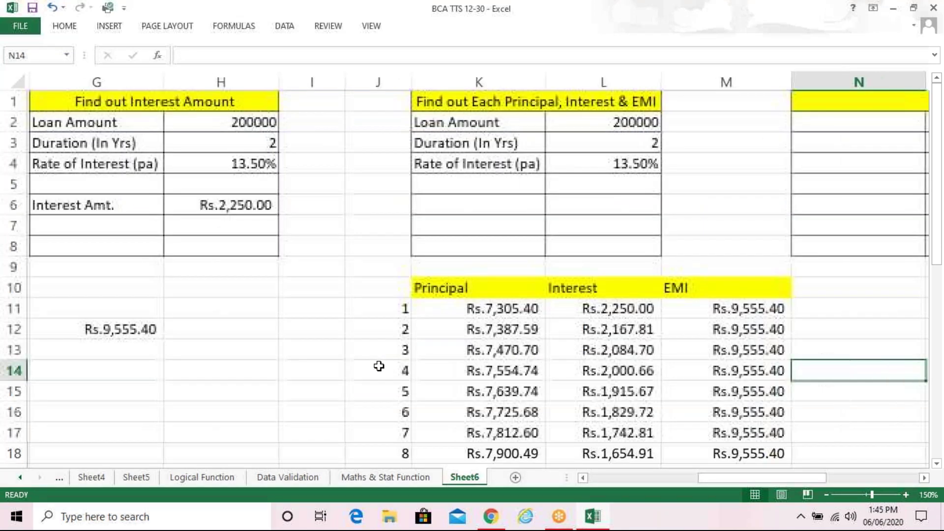
pyautogui.press('Right')
pyautogui.press('Right')
pyautogui.press('Right')
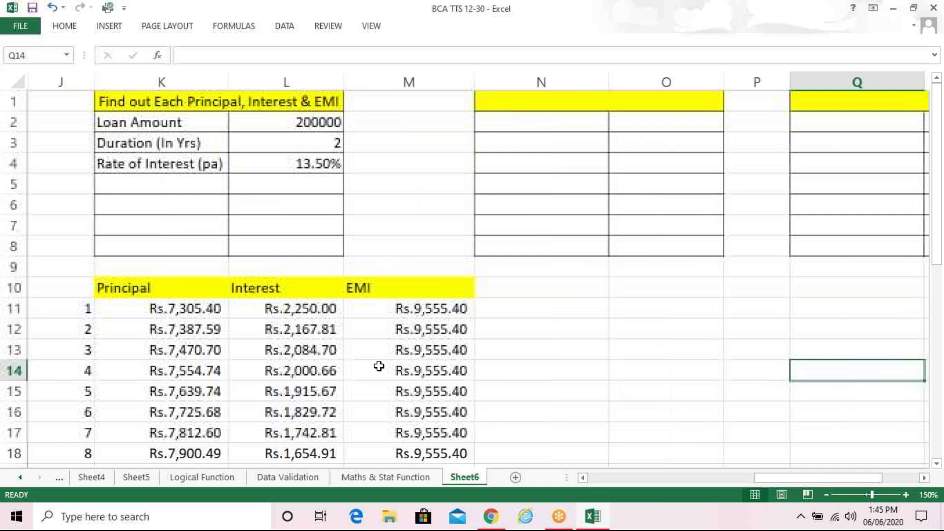
# Zoom the sheet out to 130% and bring the blank tables in columns N to R into view
pyautogui.click(825, 493)
pyautogui.click(825, 493)
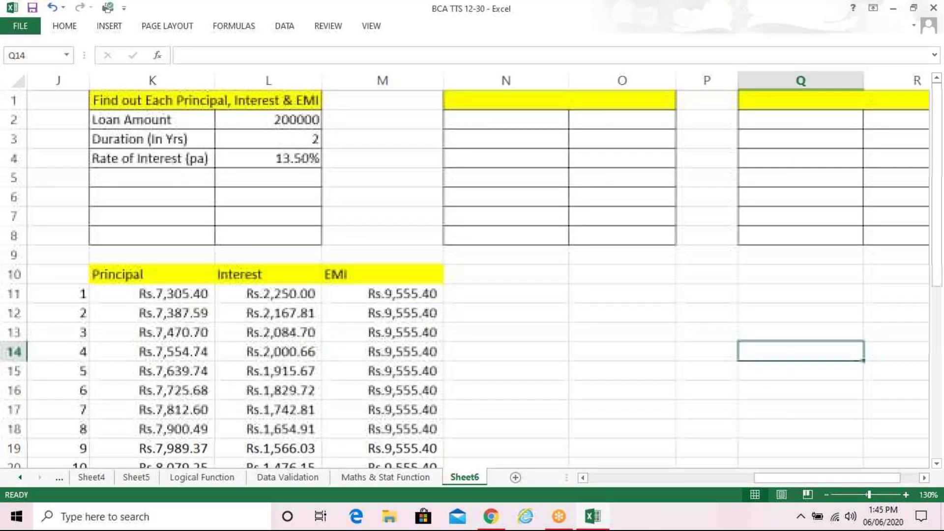
pyautogui.click(745, 386)
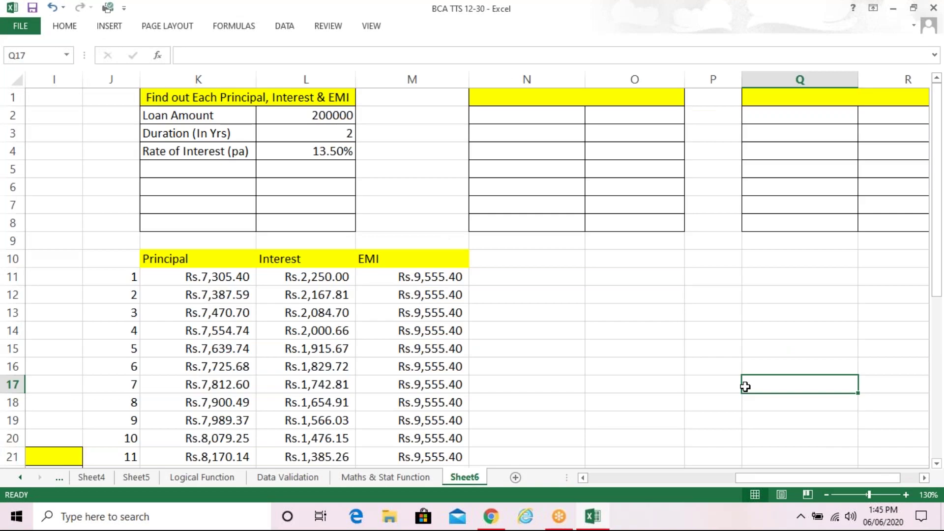
pyautogui.press('Right')
pyautogui.press('Right')
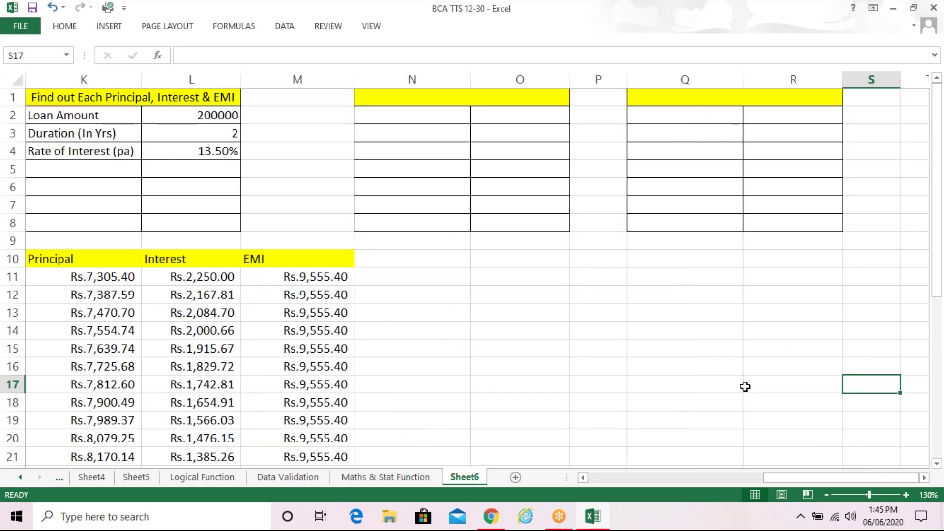